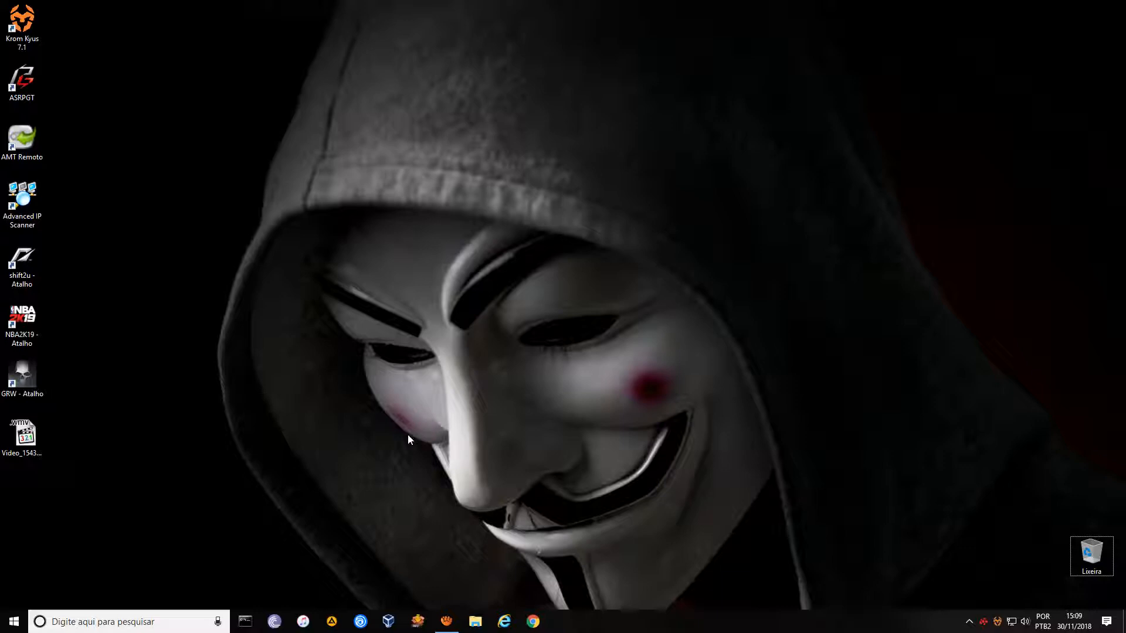
Check the network connections panel and the hidden tray icons.
left_click(1011, 622)
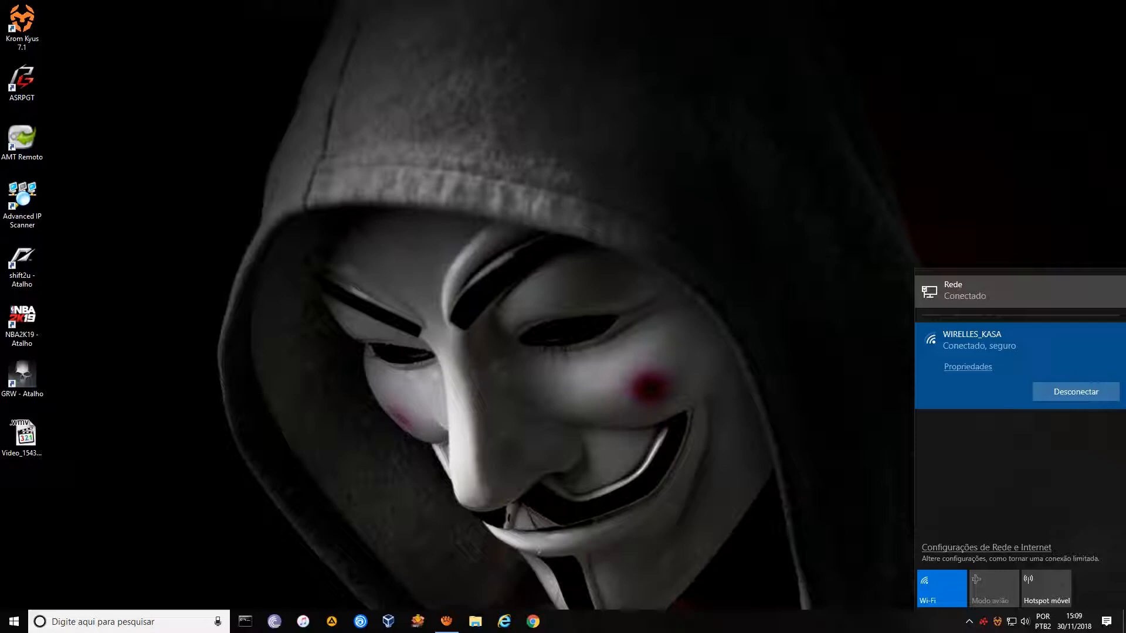
left_click(984, 290)
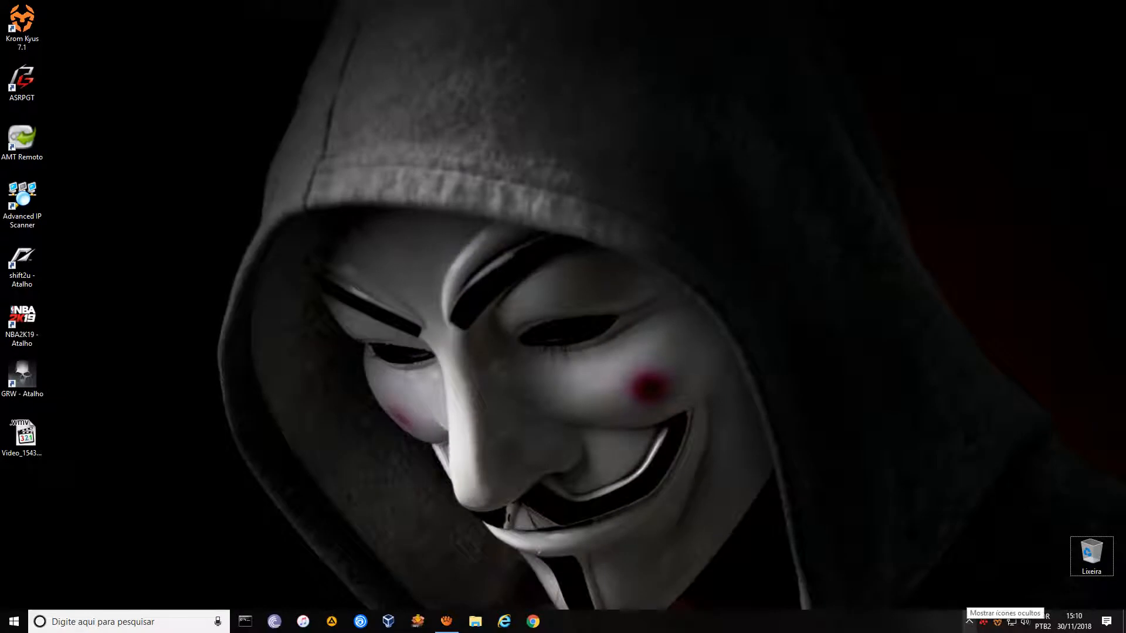
left_click(970, 625)
left_click(486, 430)
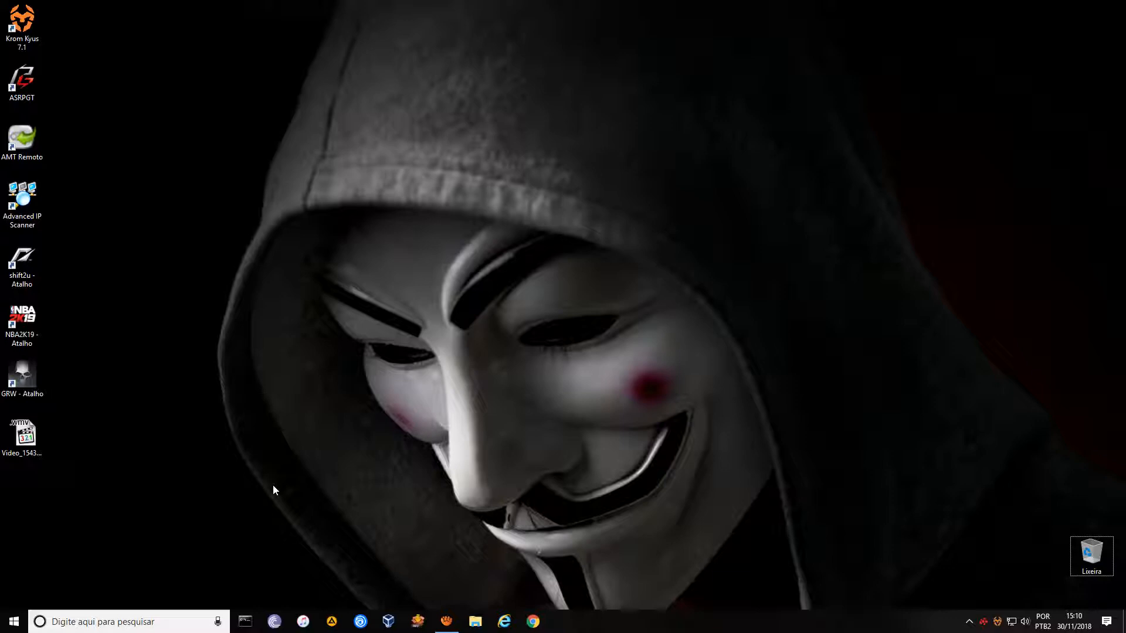
Launch an administrator Command Prompt by searching 'cmd' from Start.
left_click(248, 624)
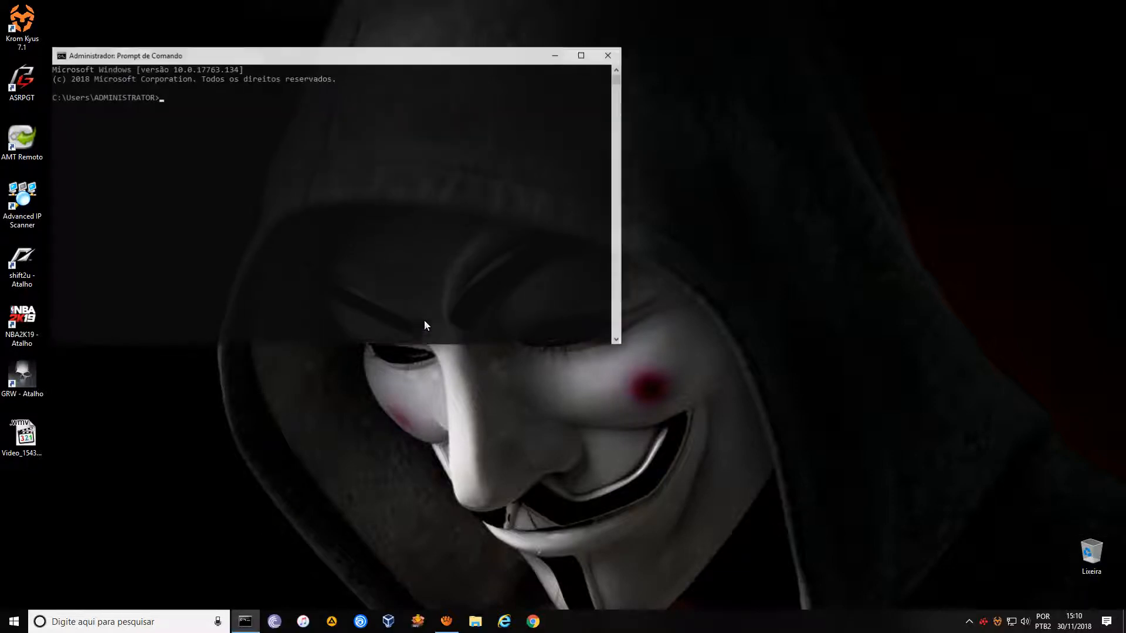
left_click(348, 236)
type("ip")
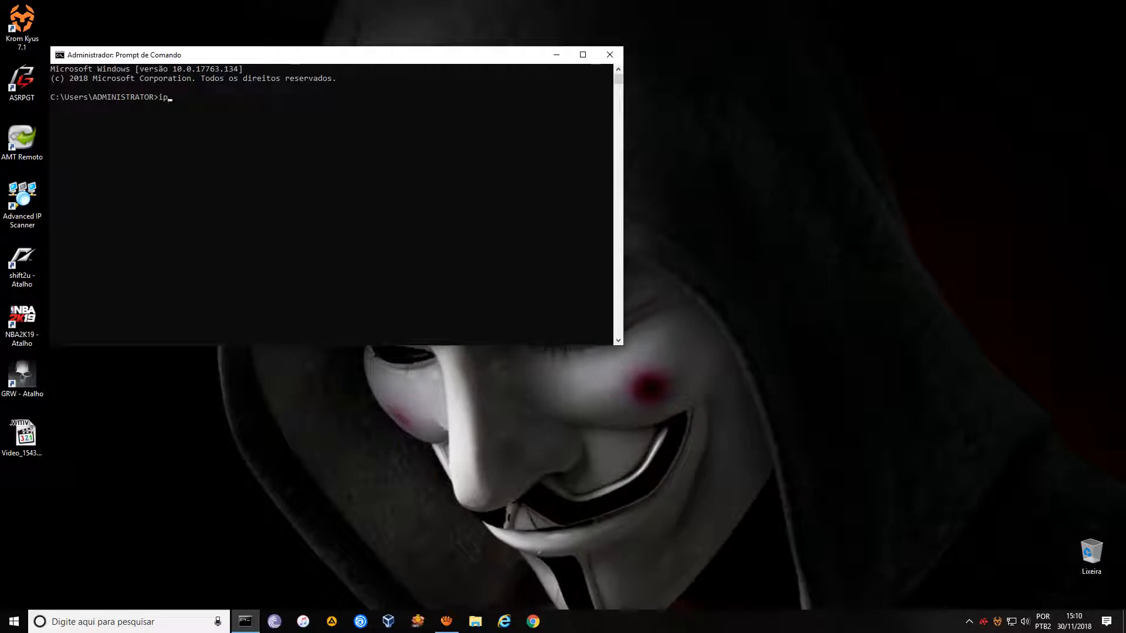
left_click(610, 54)
key("super+x")
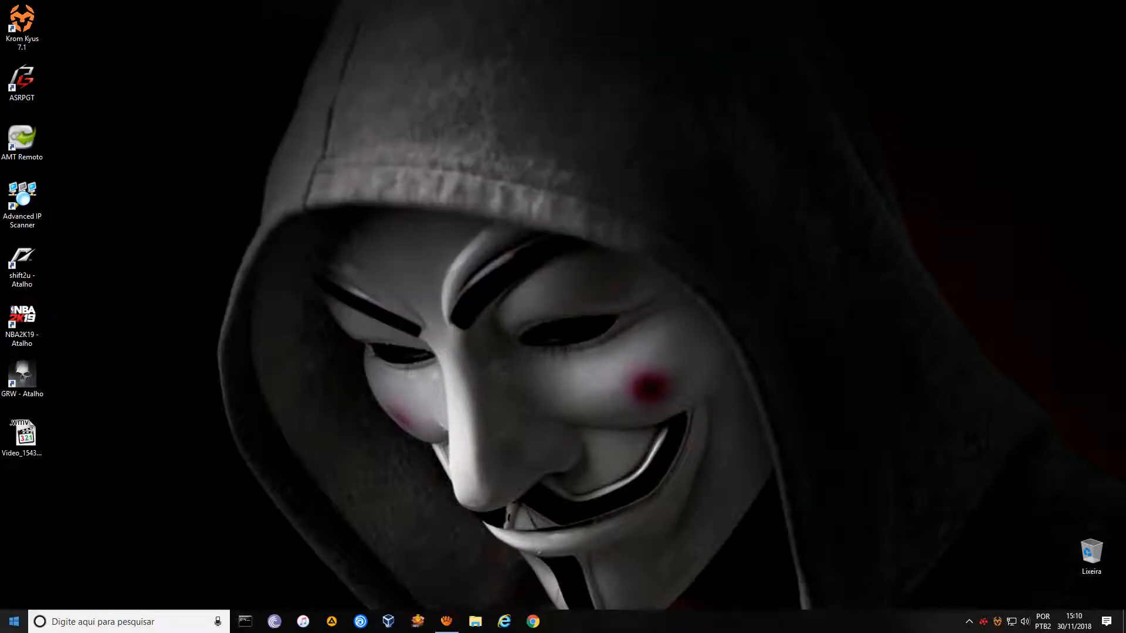
left_click(335, 501)
left_click(15, 622)
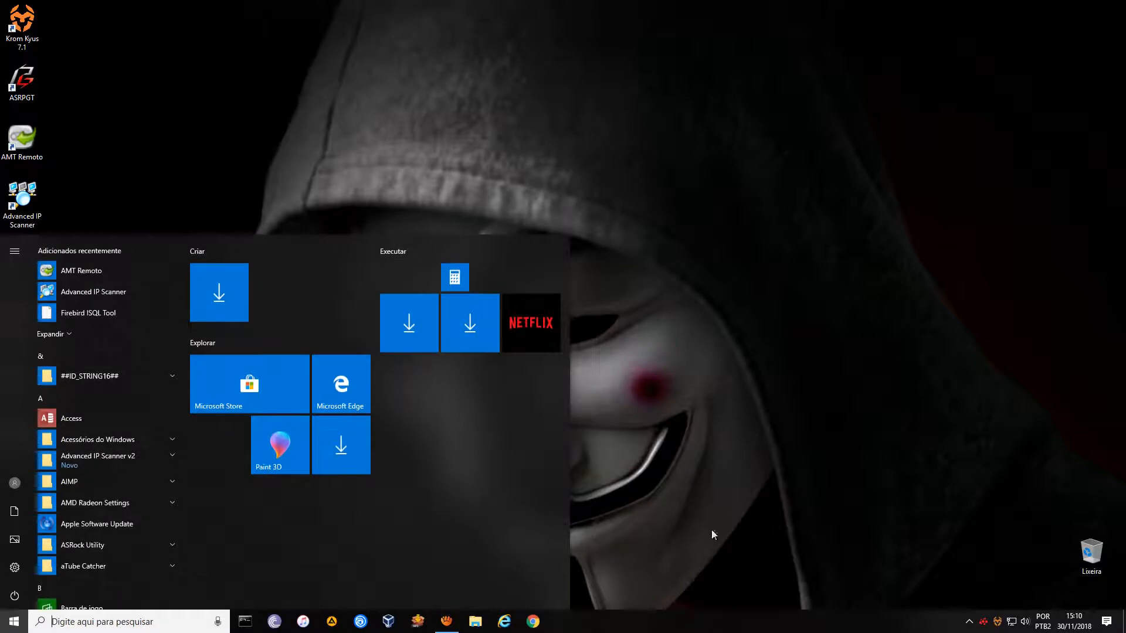
type("cmd")
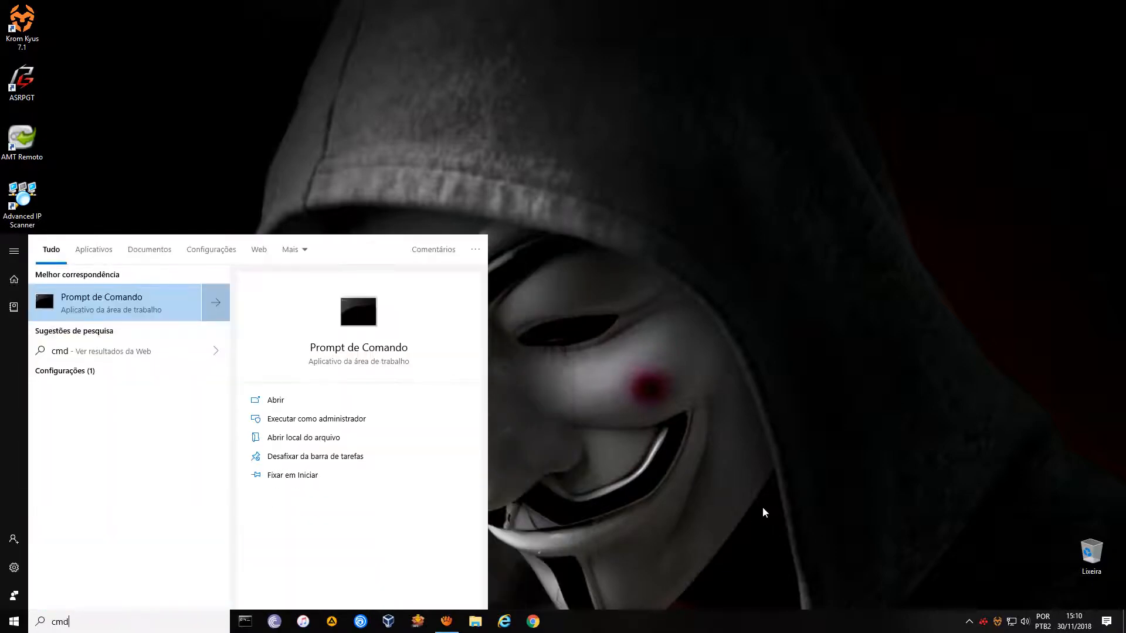
key("Return")
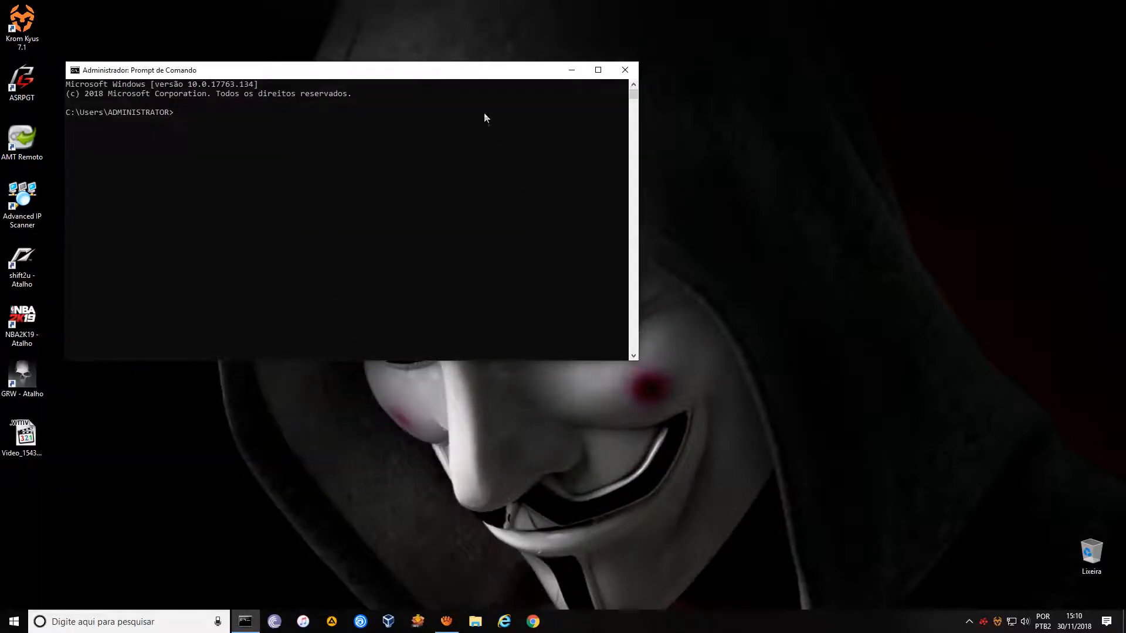
left_click_drag(454, 71, 546, 140)
Run ipconfig to show Ethernet 192.168.0.3 and Wi-Fi 192.168.1.7 with their gateways.
left_click(529, 228)
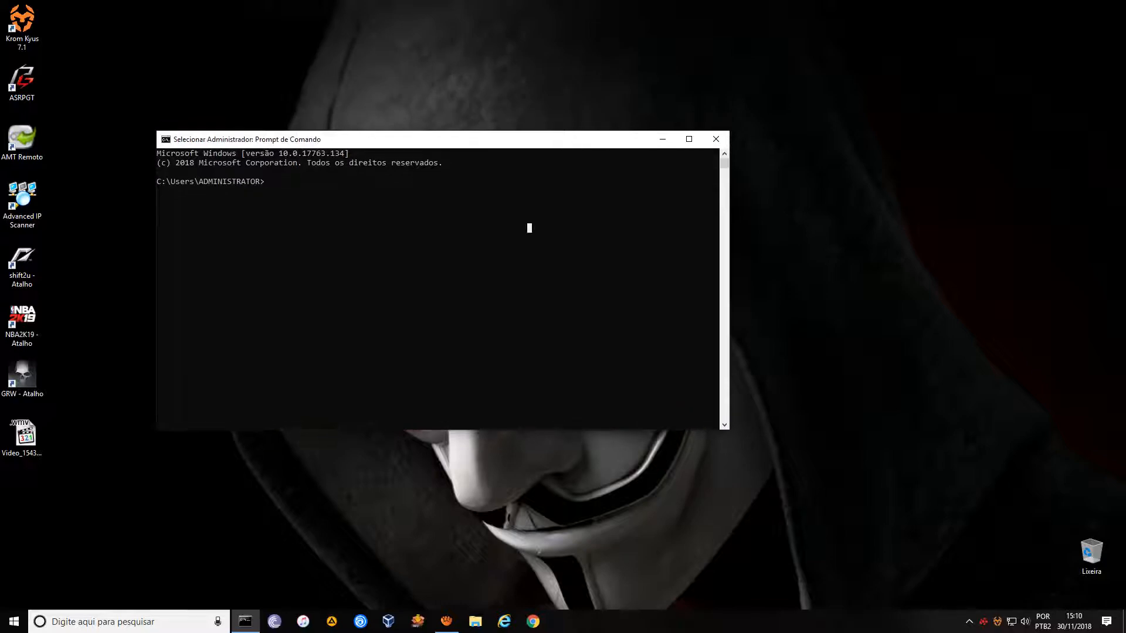
type("ipfongi")
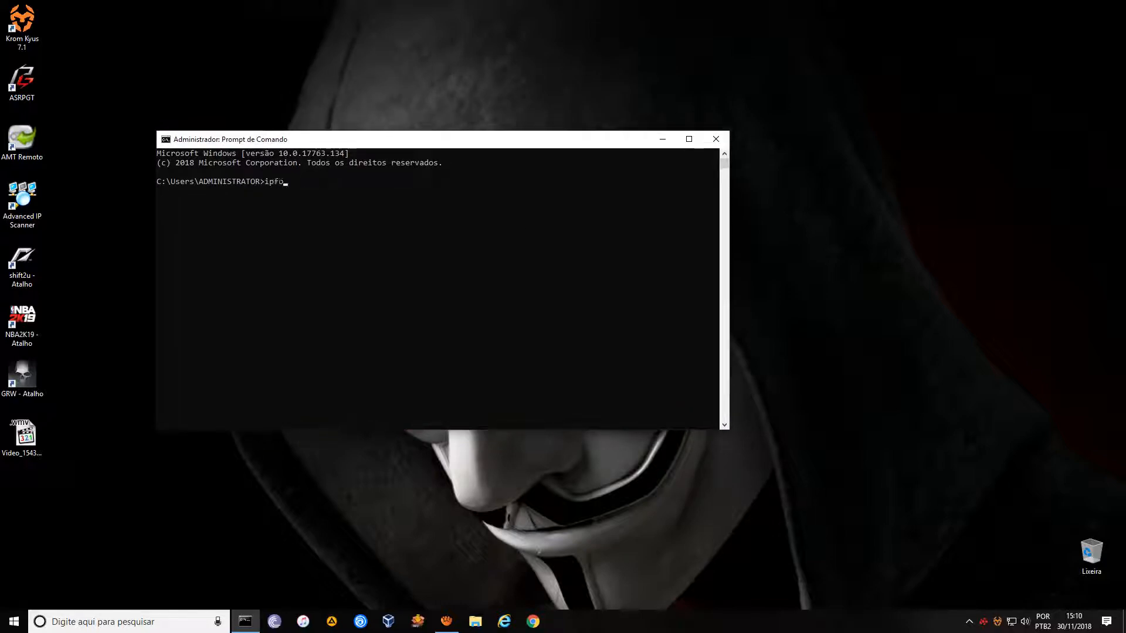
key("BackSpace")
key("BackSpace")
type("ig")
key("BackSpace")
key("BackSpace")
key("BackSpace")
key("BackSpace")
key("BackSpace")
type("config")
key("Return")
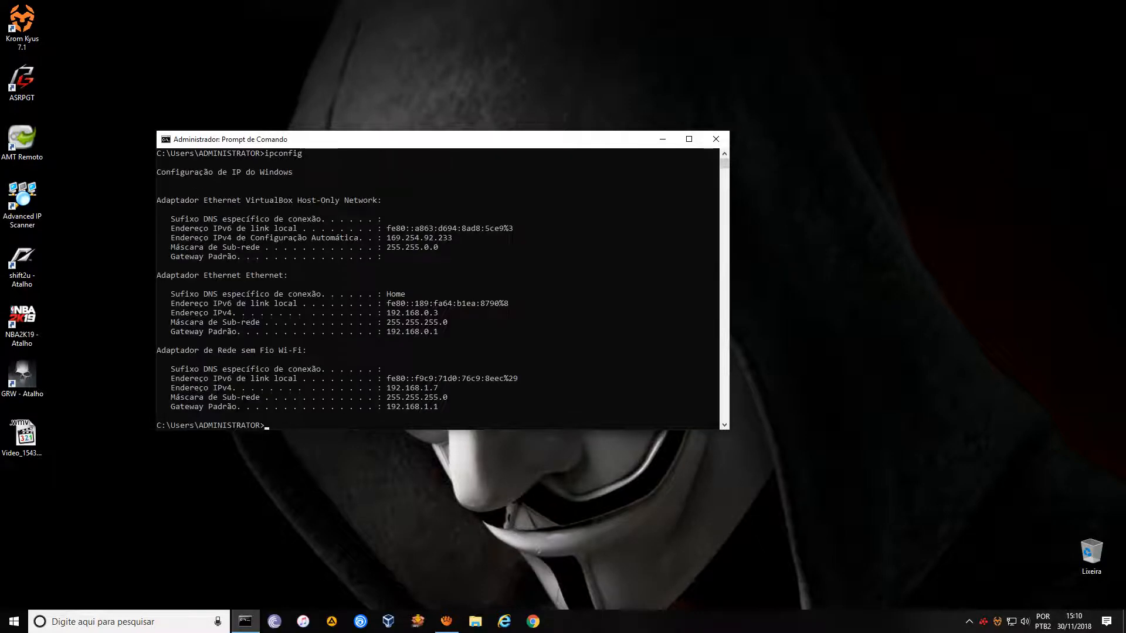
scroll(438, 289, "down", 3)
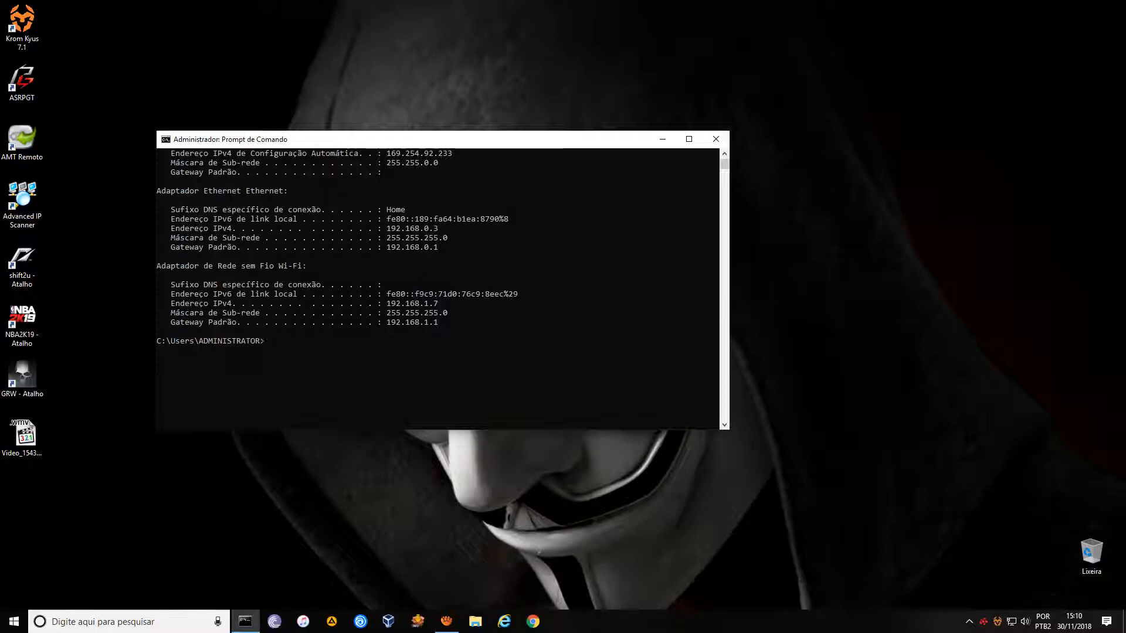
left_click_drag(346, 140, 254, 32)
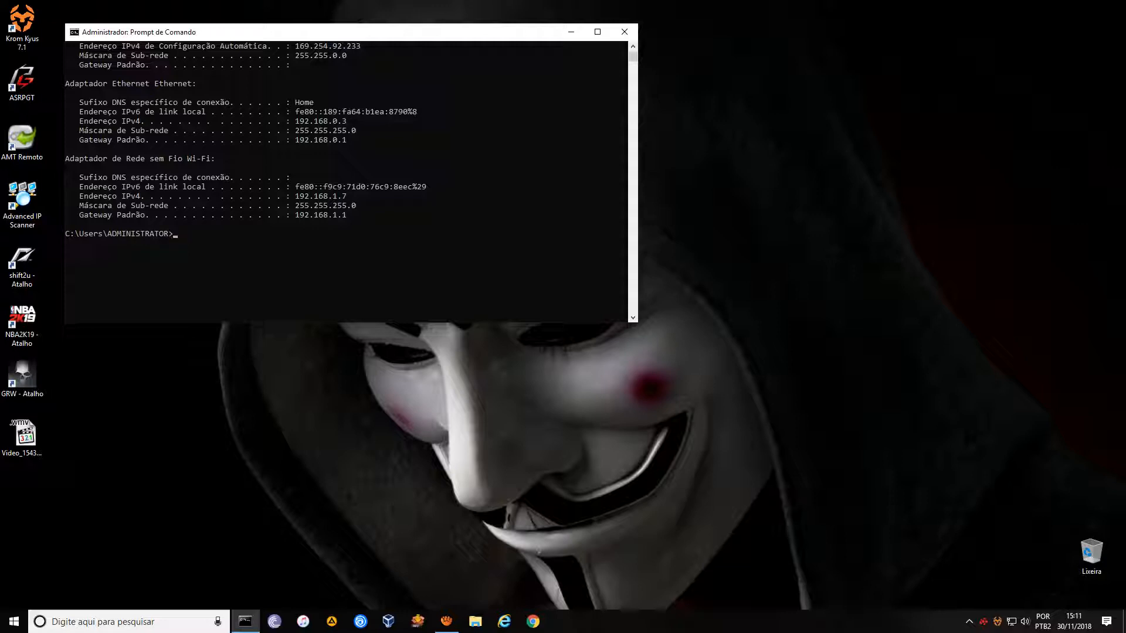
Run ipconfig /all and highlight the Wi-Fi adapter's physical address.
type("ipconfig /all")
key("Return")
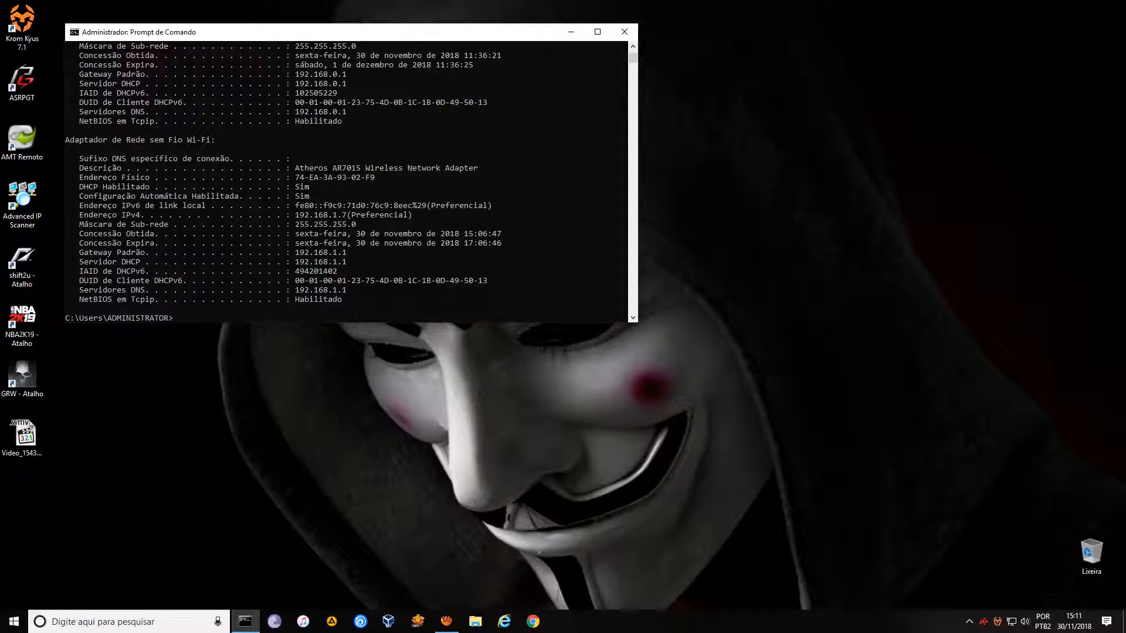
scroll(346, 182, "up", 3)
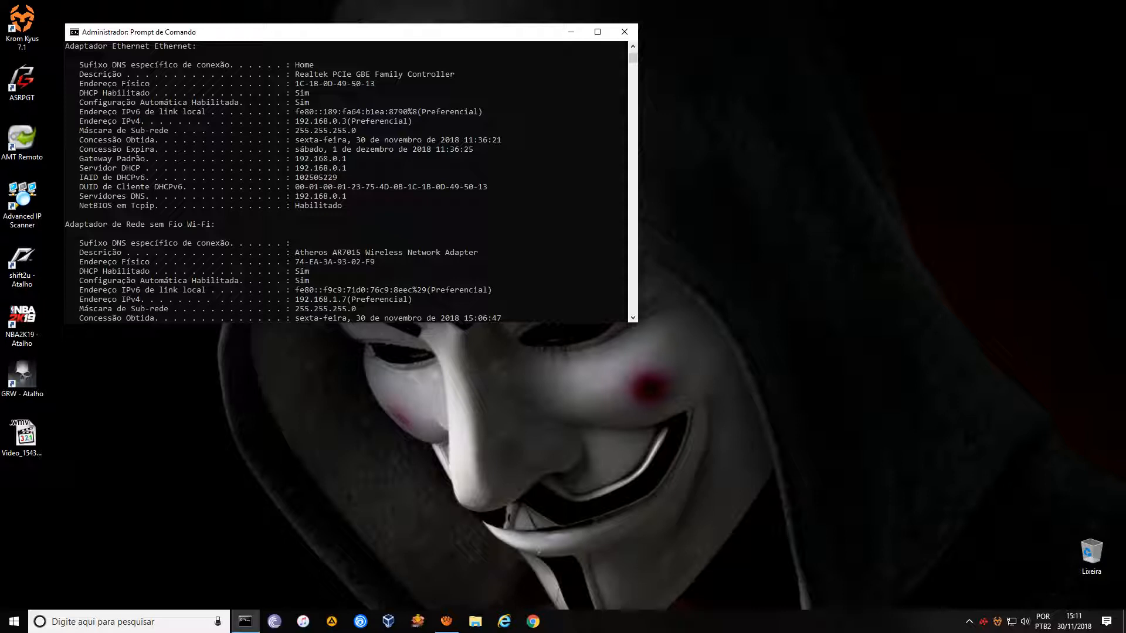
scroll(346, 181, "down", 4)
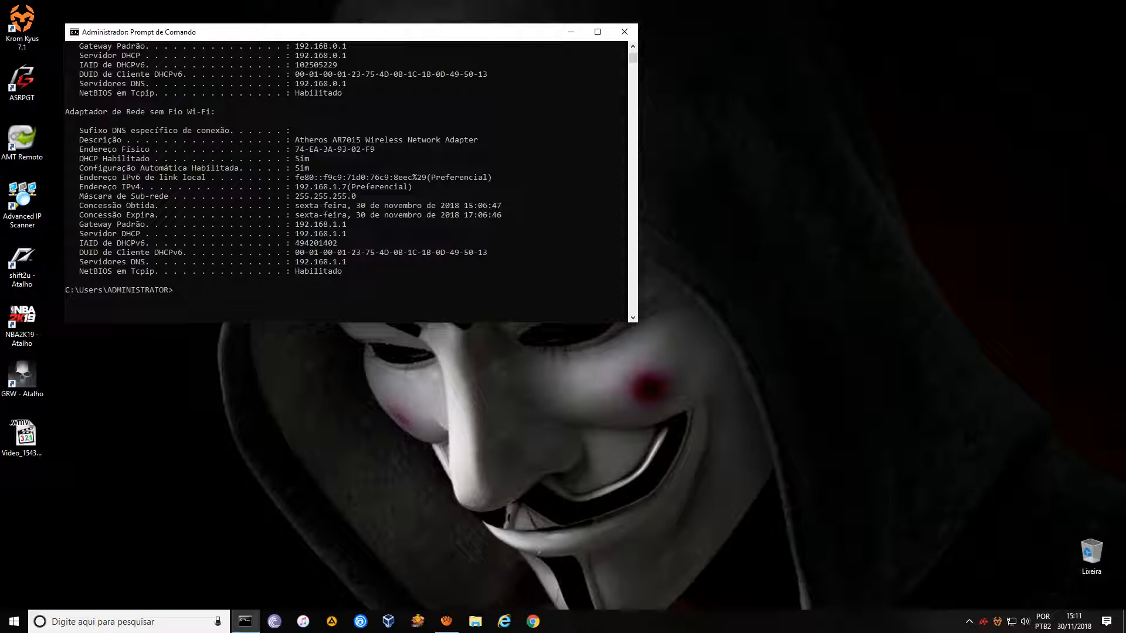
left_click_drag(373, 150, 297, 149)
left_click(316, 177)
scroll(346, 175, "down", 3)
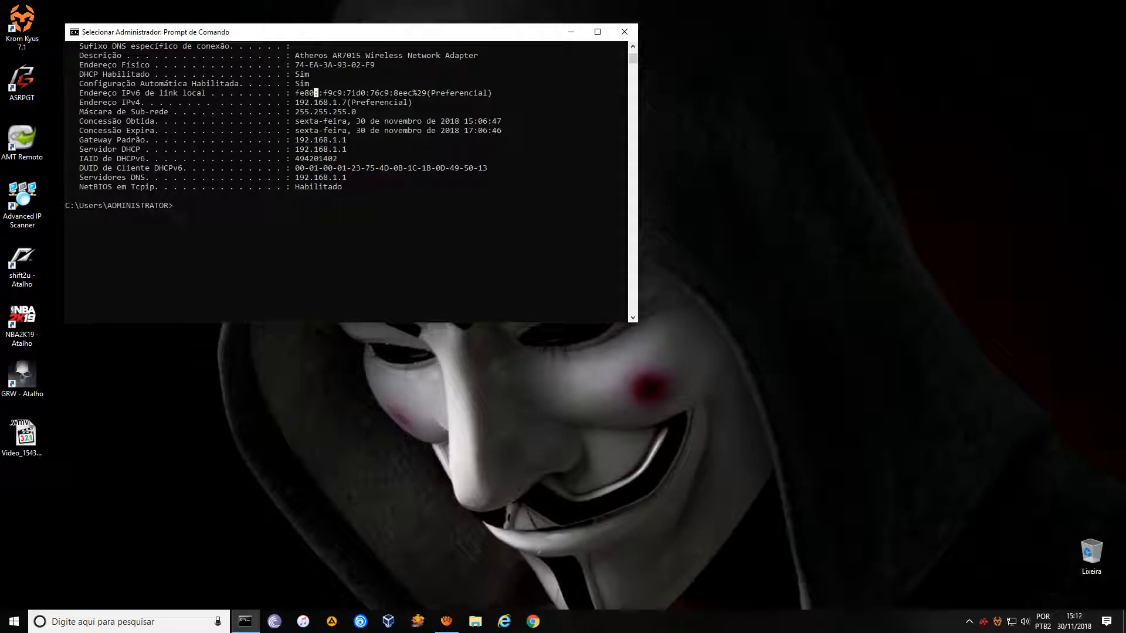
Try clearing the console with 'clear' and 'clr', both rejected as unrecognised.
type("clear")
key("Return")
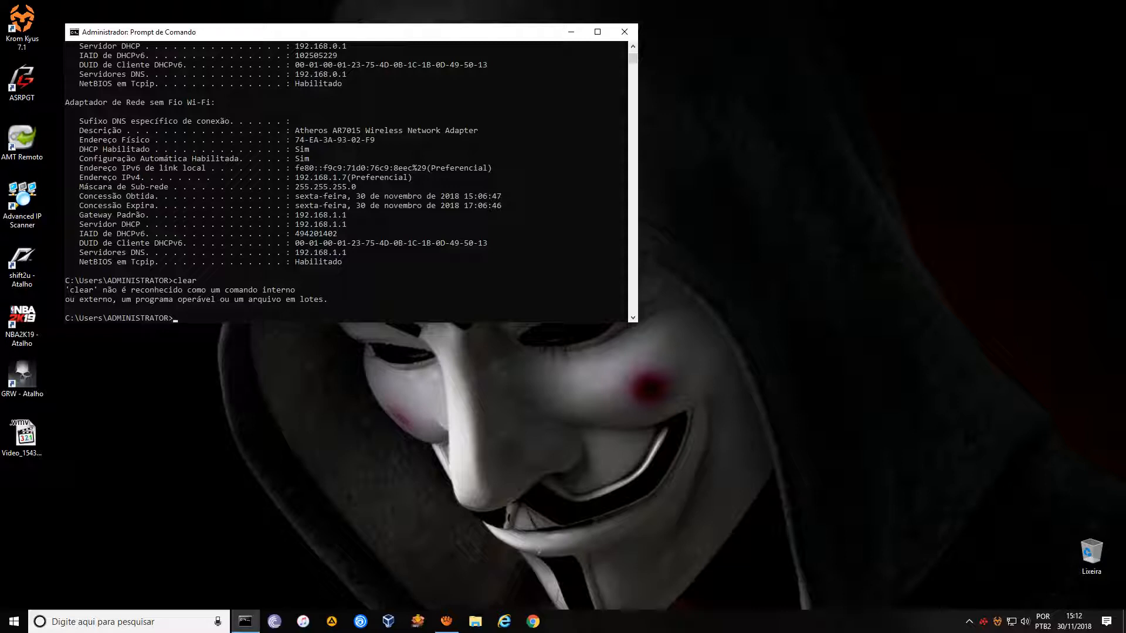
type("cle")
key("Return")
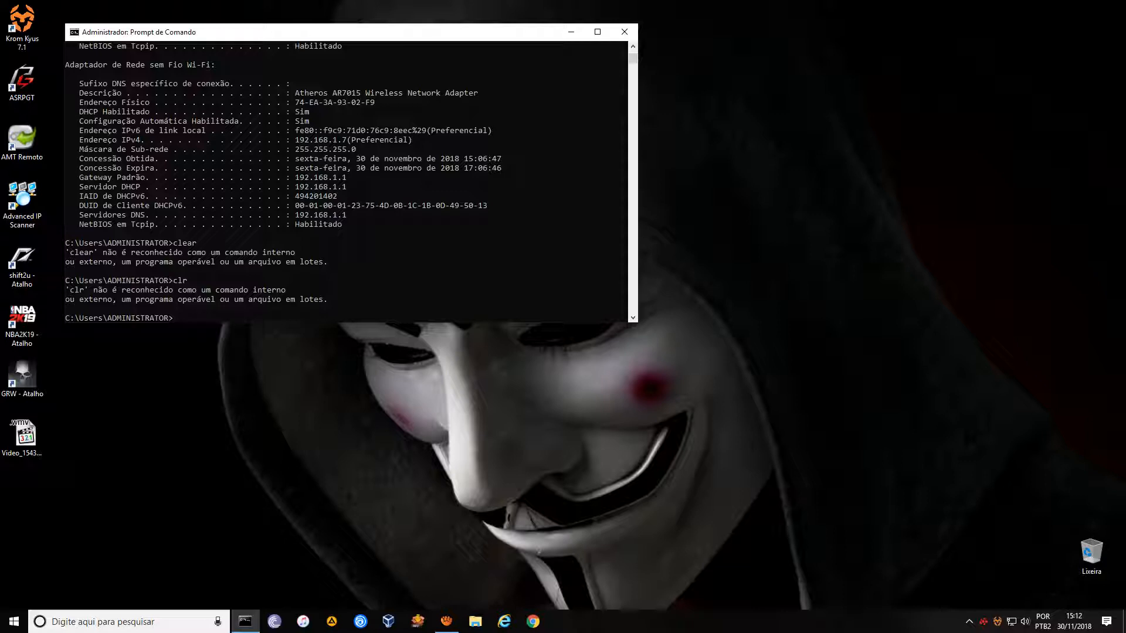
Rerun ipconfig in a fresh console showing Ethernet gateway 192.168.0.1, placed upper right.
left_click(623, 32)
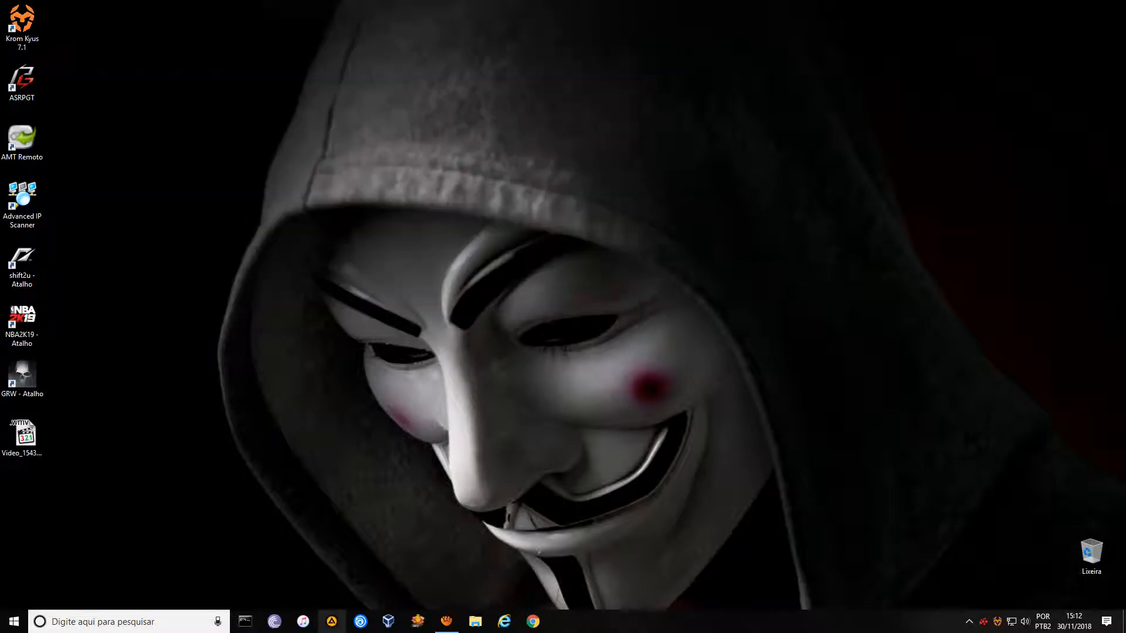
left_click(245, 621)
left_click(280, 258)
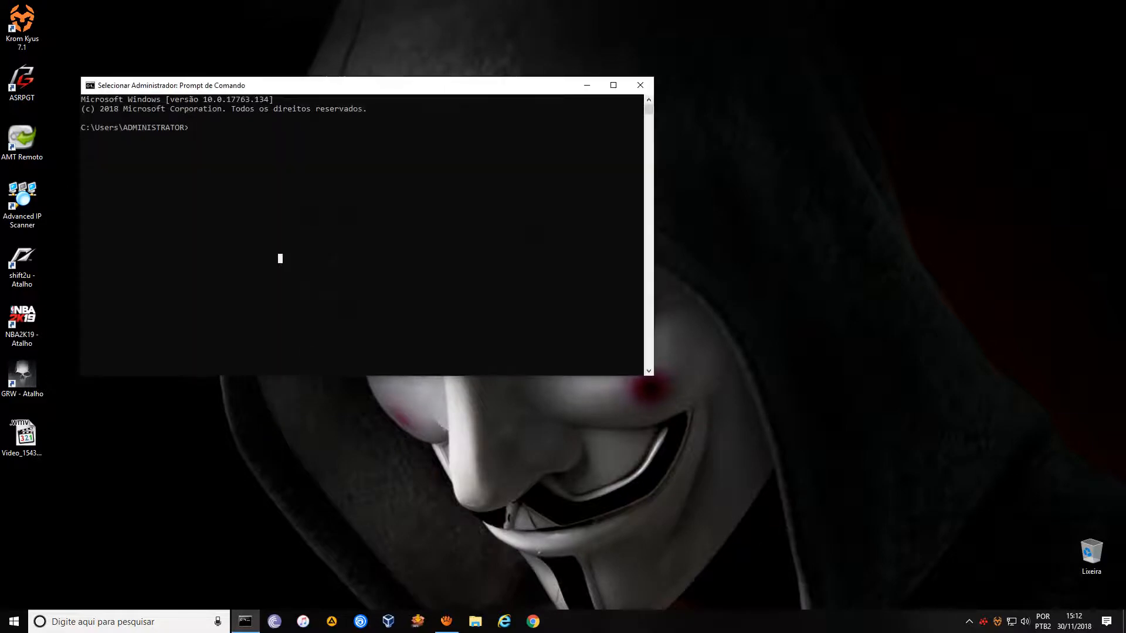
type("ipconfig")
key("Return")
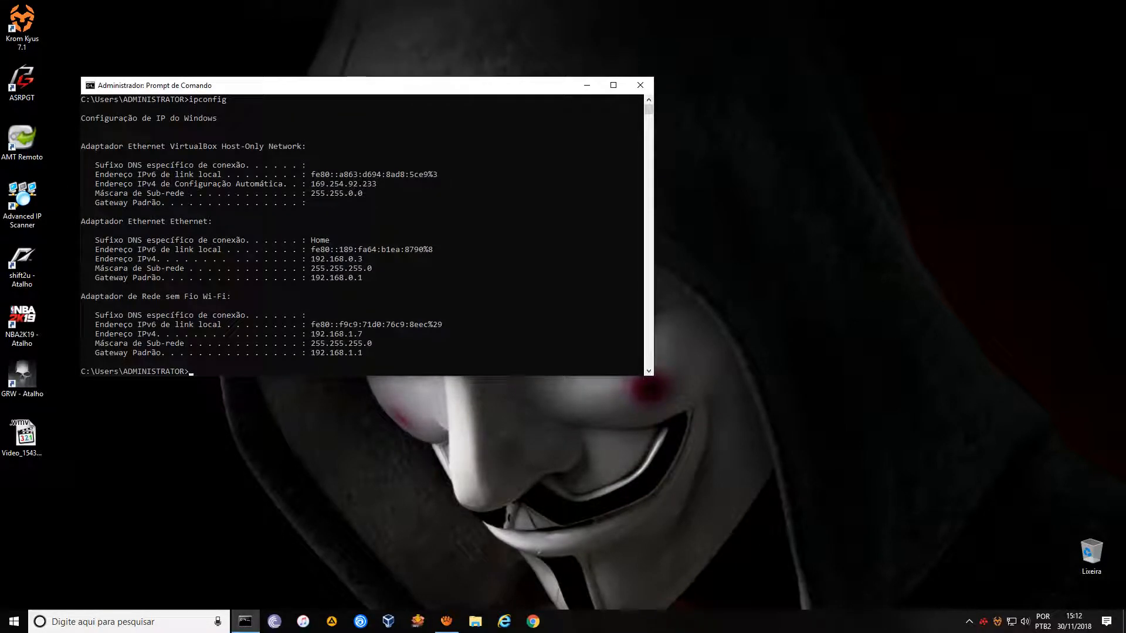
left_click_drag(364, 86, 811, 17)
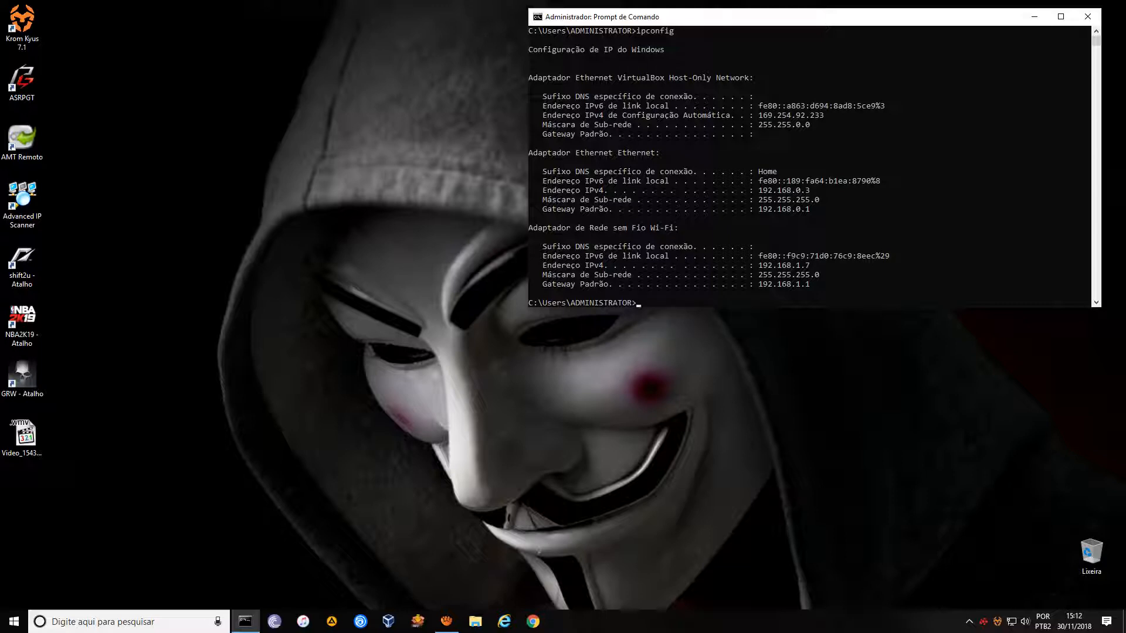
Load the router page at 192.168.0.1 in Chrome after confirming the Ethernet gateway.
left_click(533, 621)
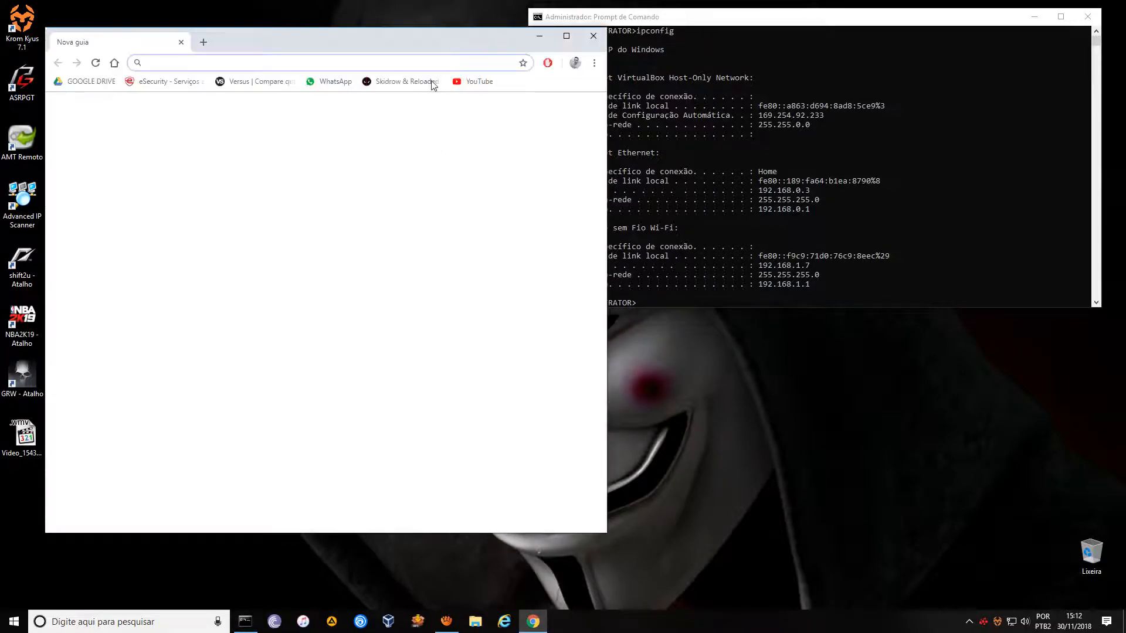
left_click_drag(409, 41, 364, 12)
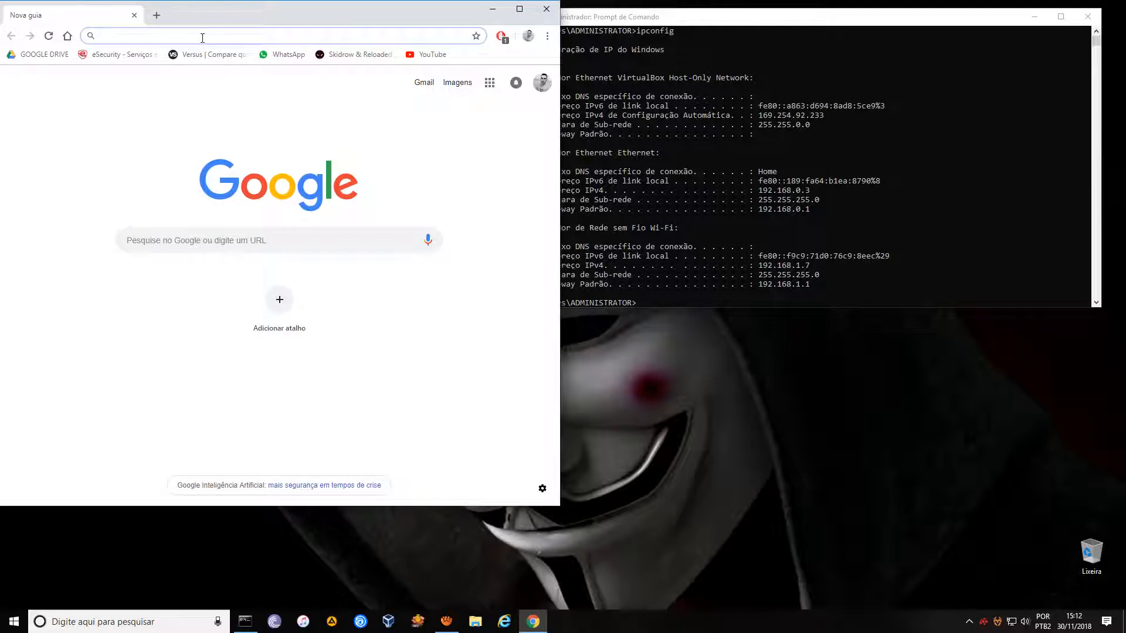
type("192.168.")
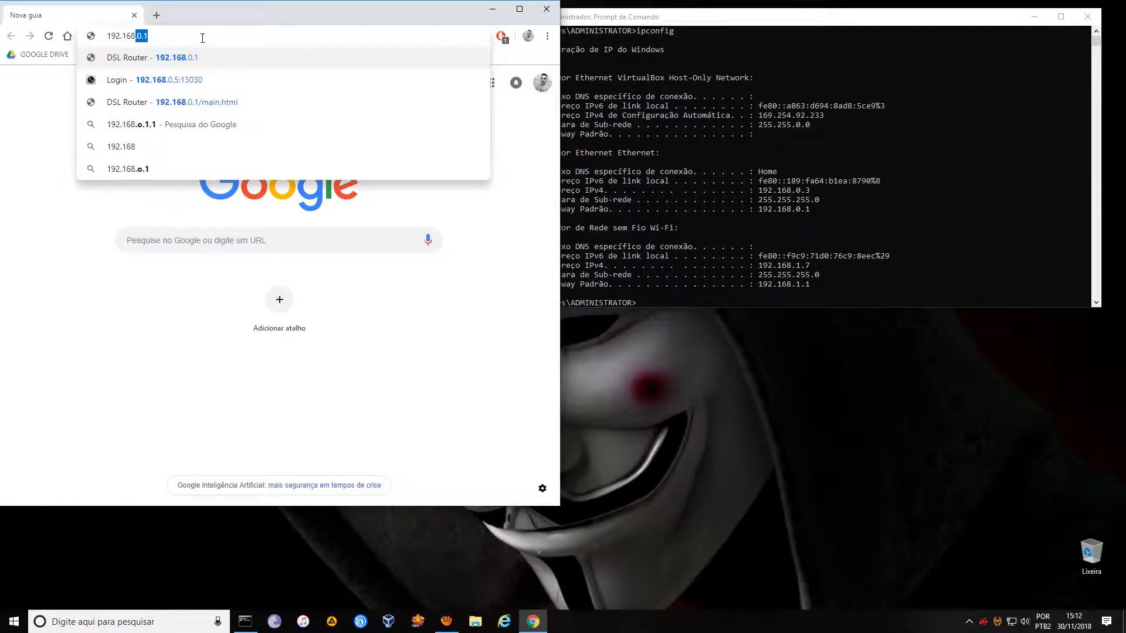
type("0.1")
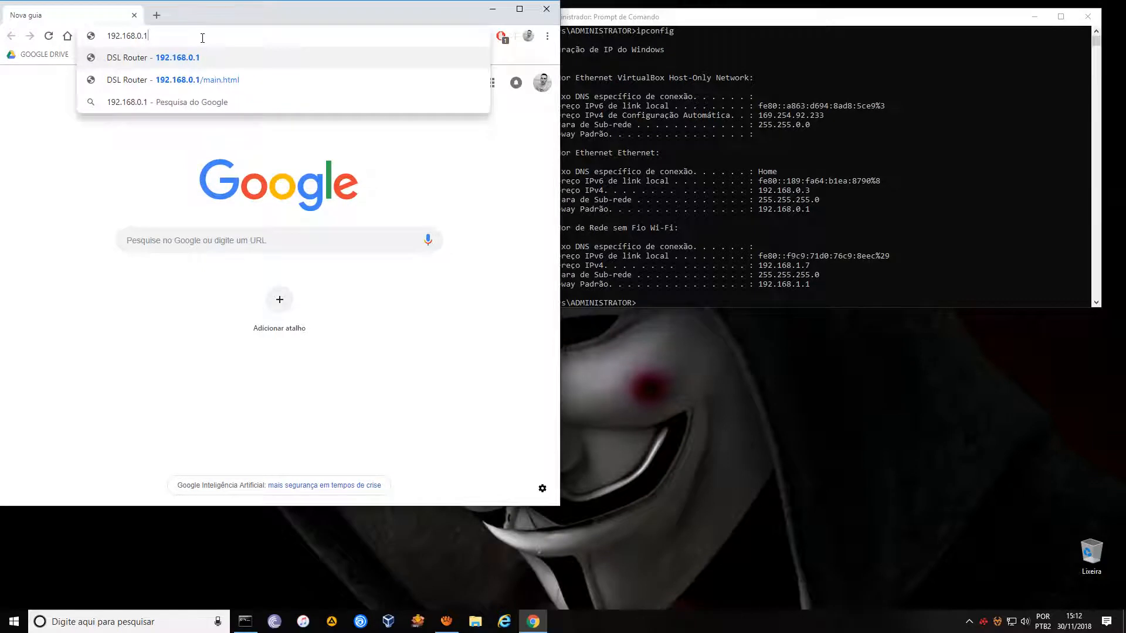
key("alt+Tab")
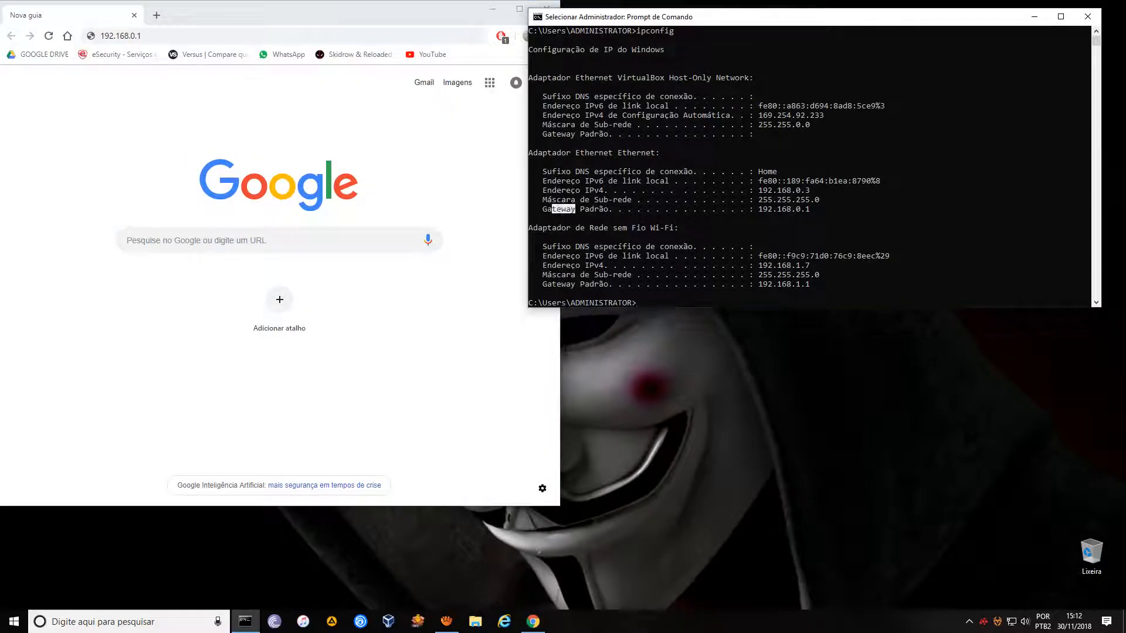
left_click_drag(543, 209, 805, 209)
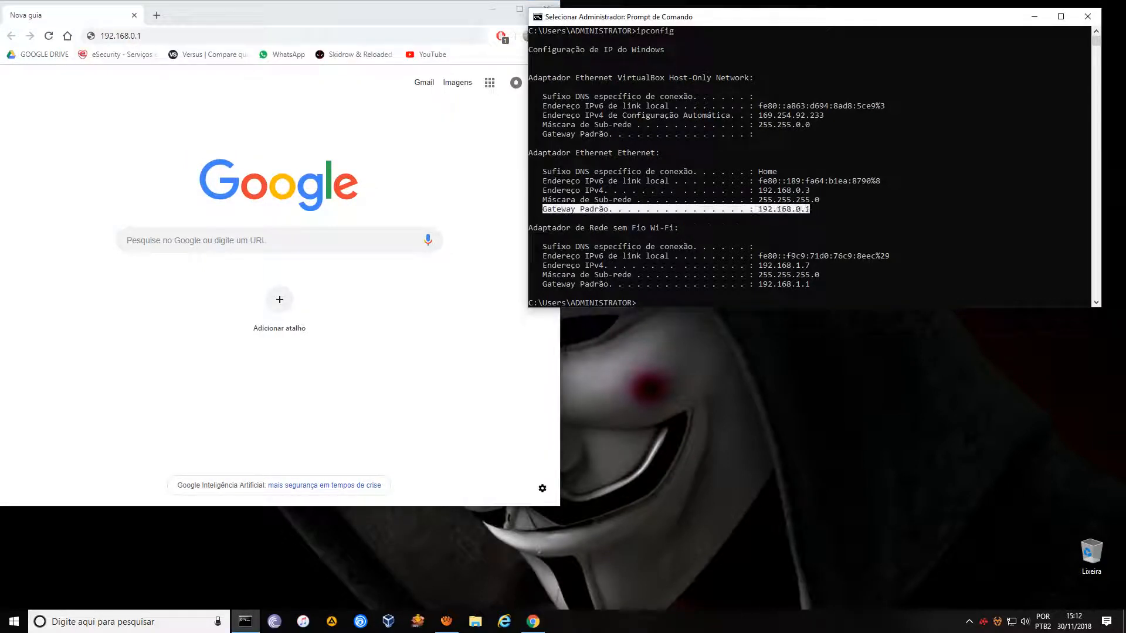
left_click(199, 36)
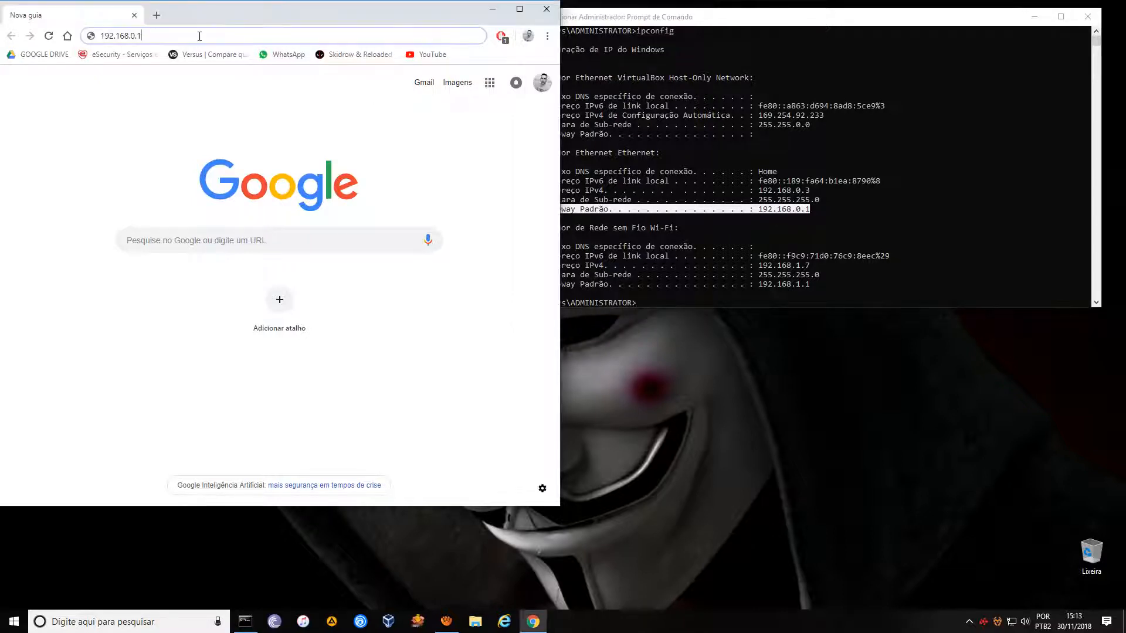
key("Return")
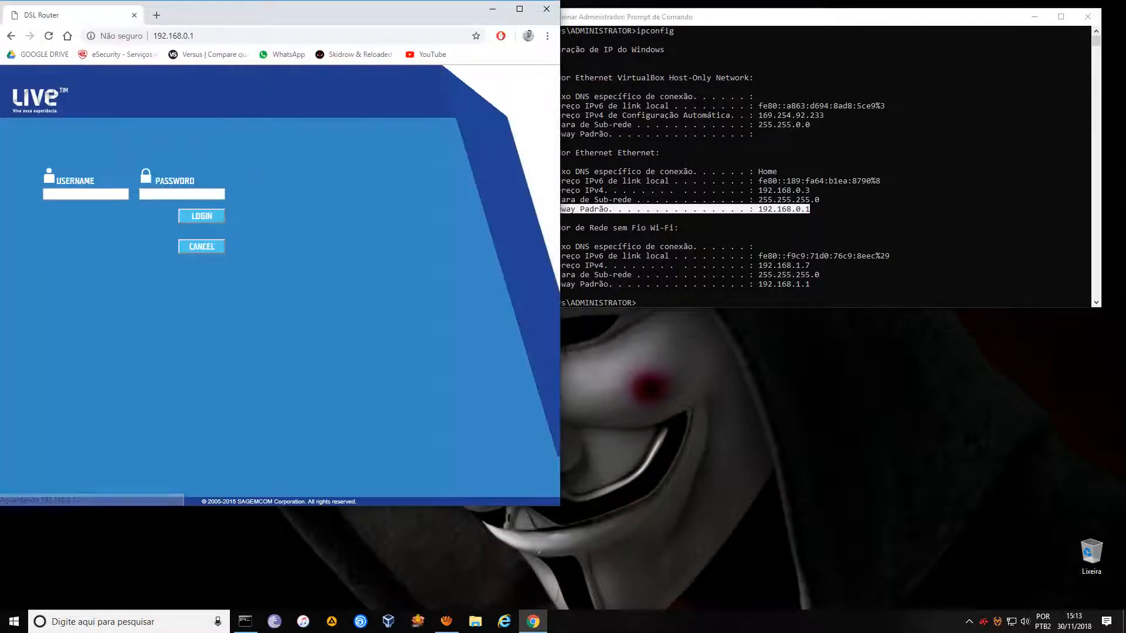
Leave the router login unsubmitted and open a new Chrome tab beside it.
left_click(96, 195)
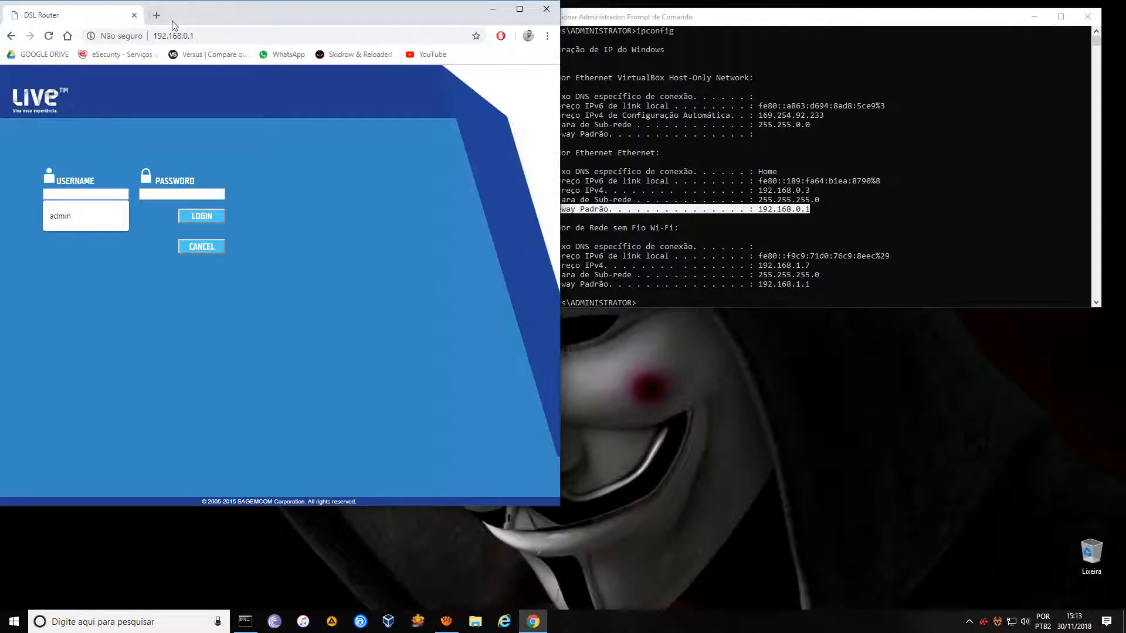
left_click(157, 21)
Search Google for 'usuário e senha padrão modem net'.
type("usuári oe")
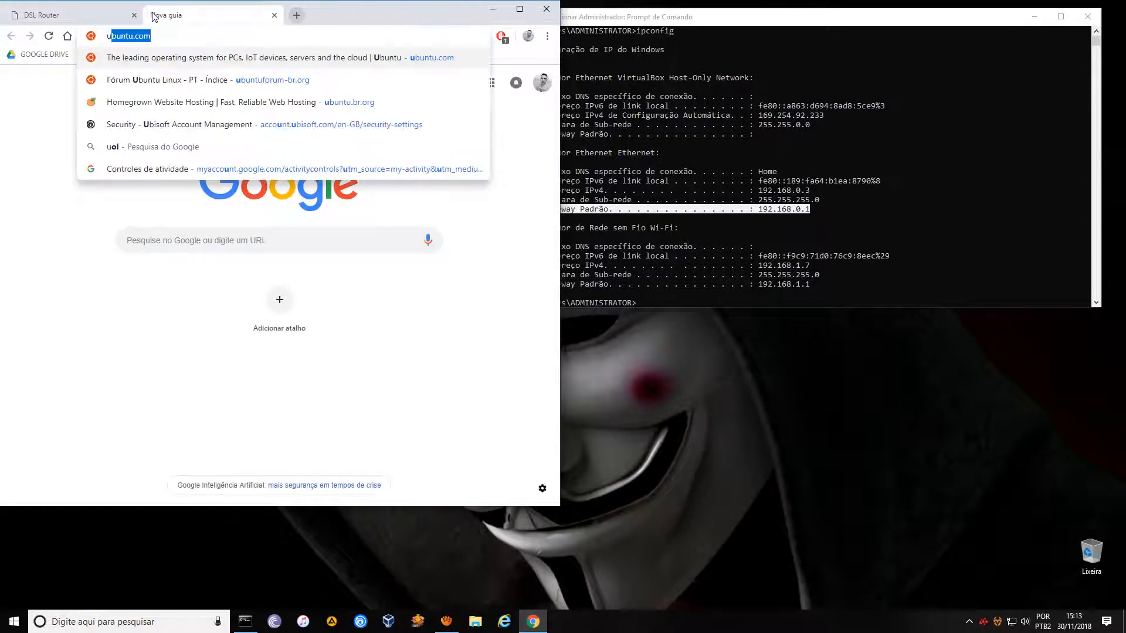
key("BackSpace")
key("BackSpace")
key("BackSpace")
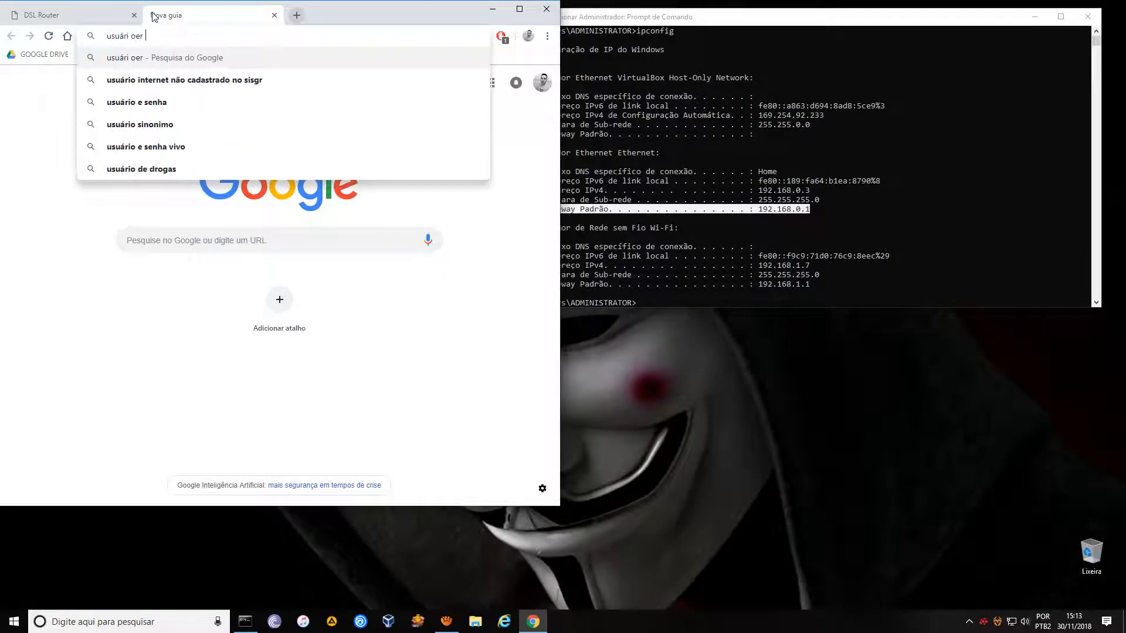
type("o e senha a")
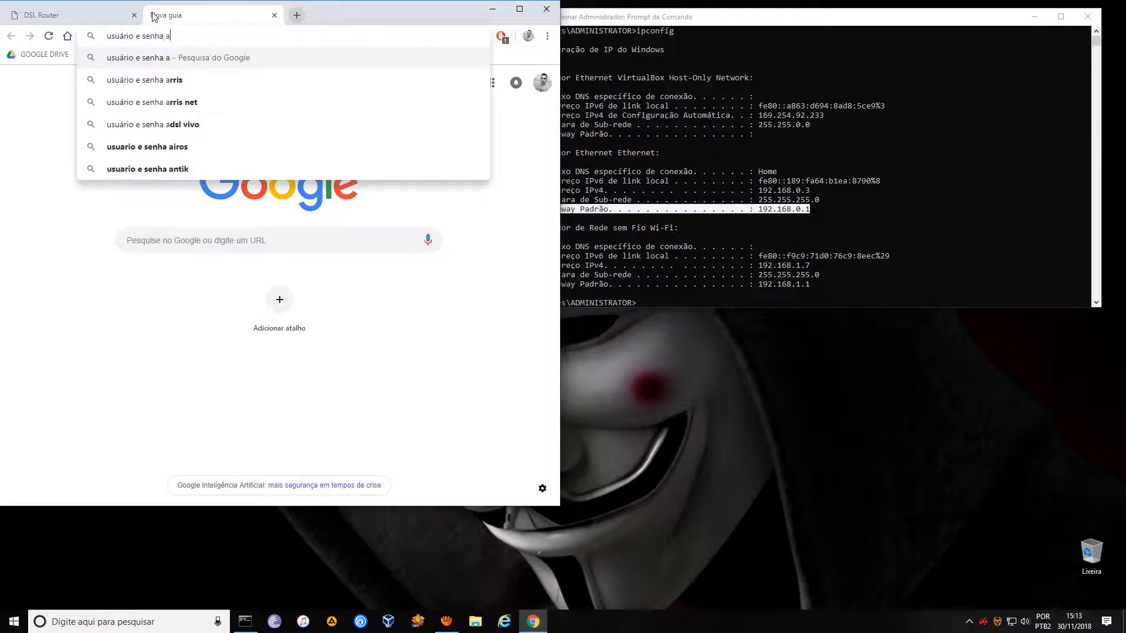
key("BackSpace")
type("padrão")
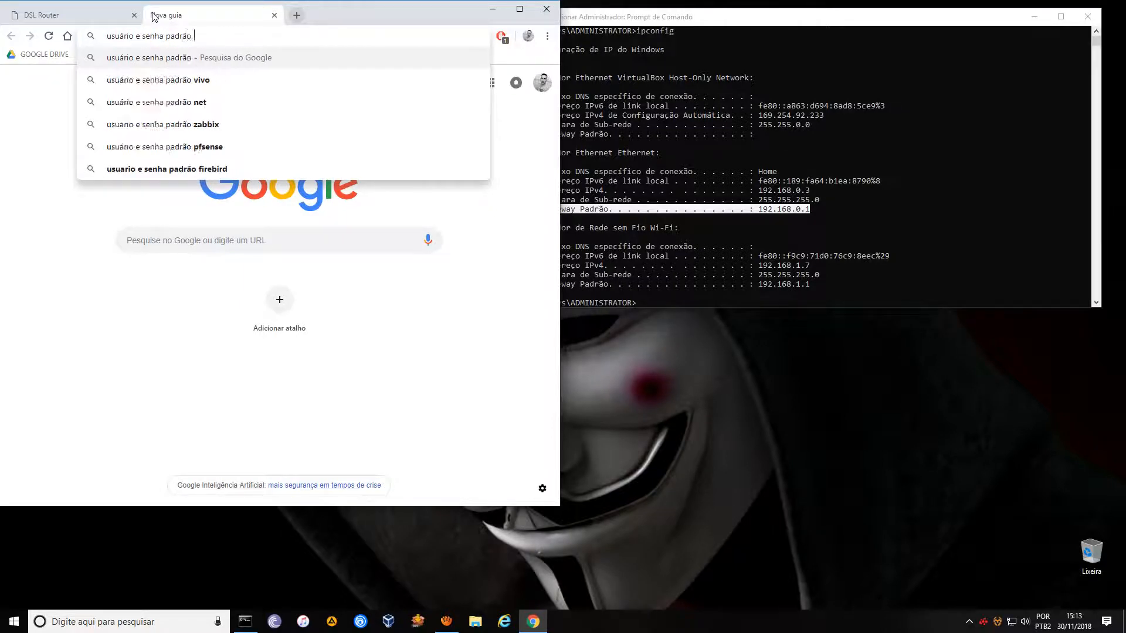
type(" mode")
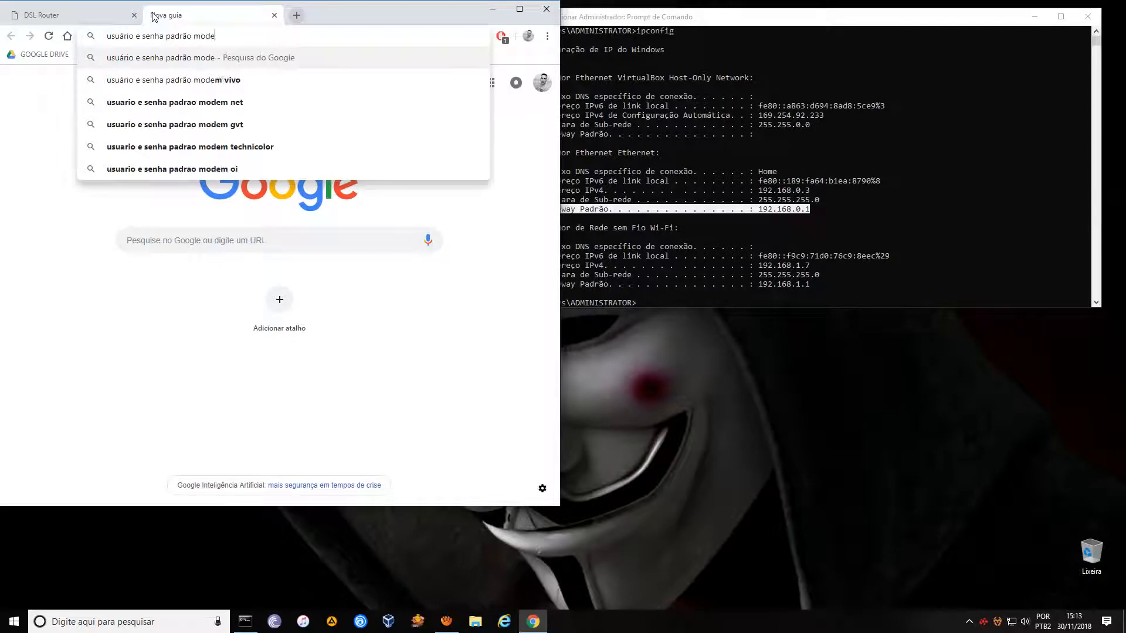
type("m net")
key("Return")
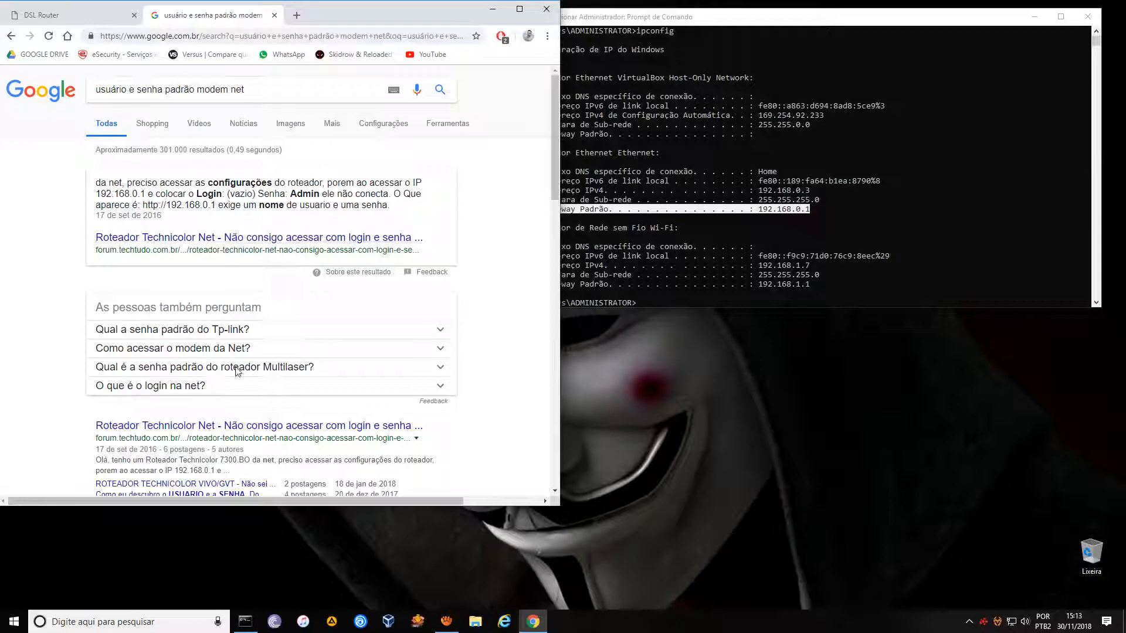
Read the Technicolor login forum result, then close the search tab.
left_click(238, 426)
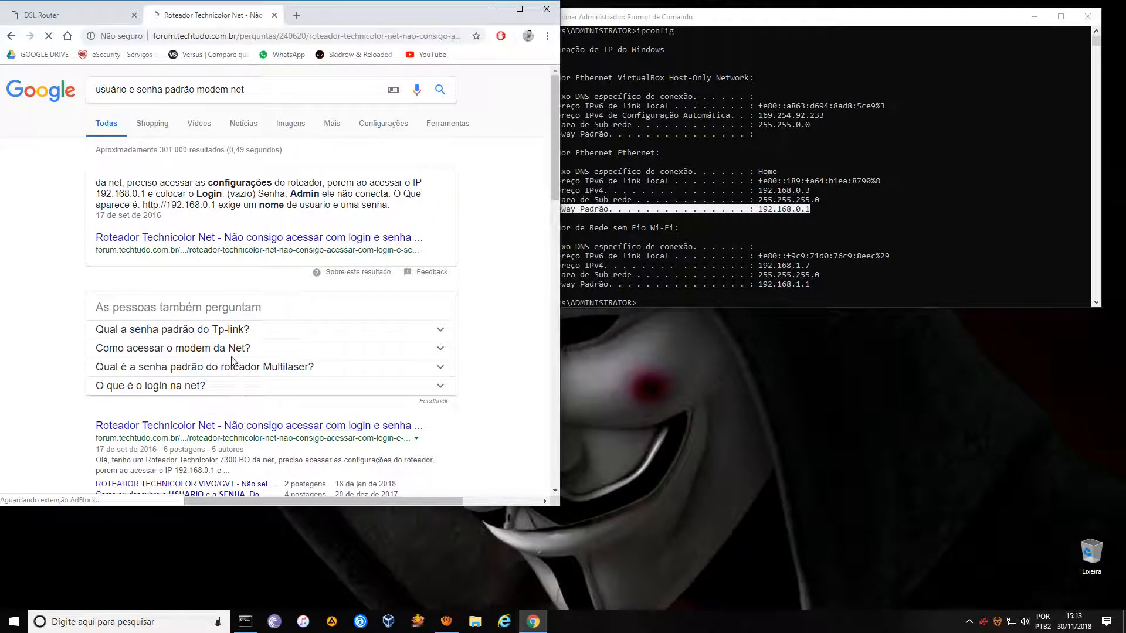
scroll(176, 358, "down", 2)
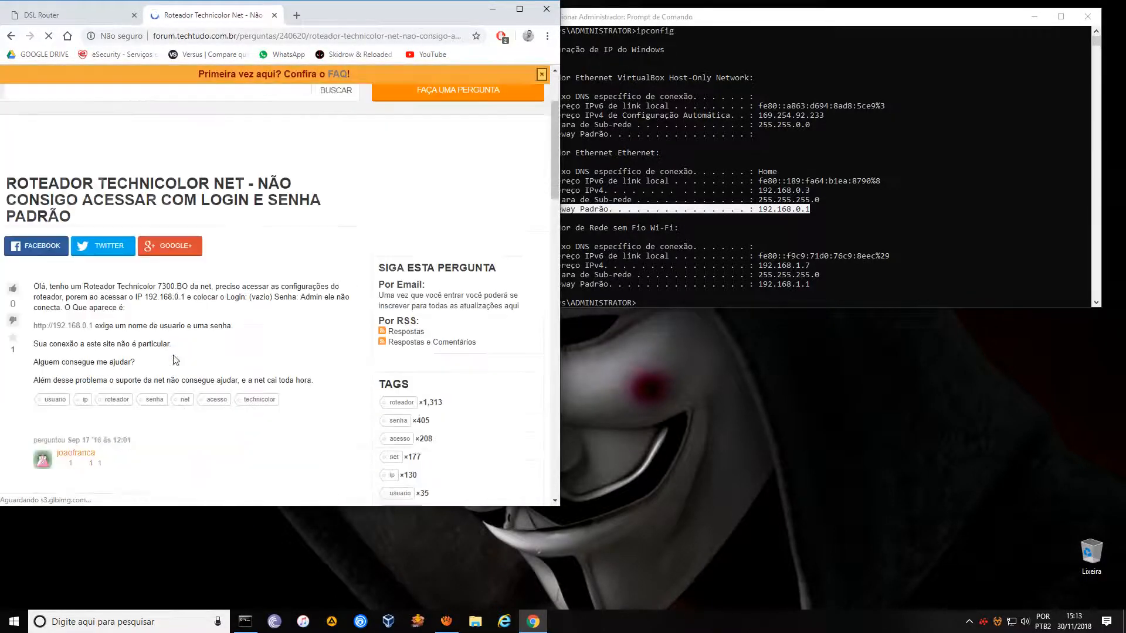
scroll(146, 358, "down", 1)
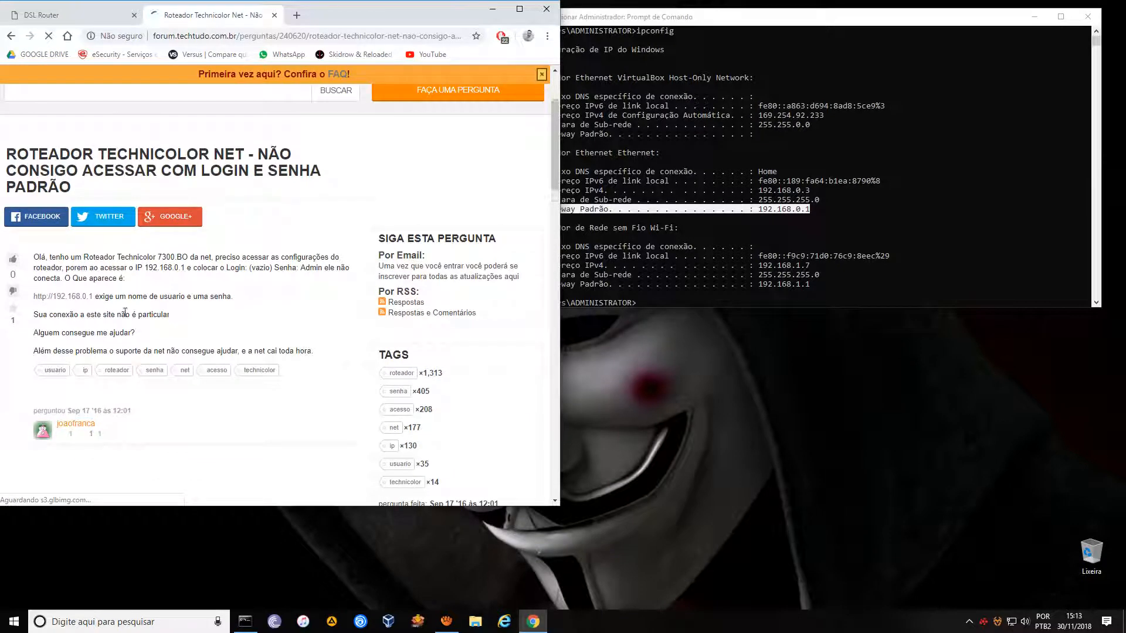
scroll(176, 284, "down", 4)
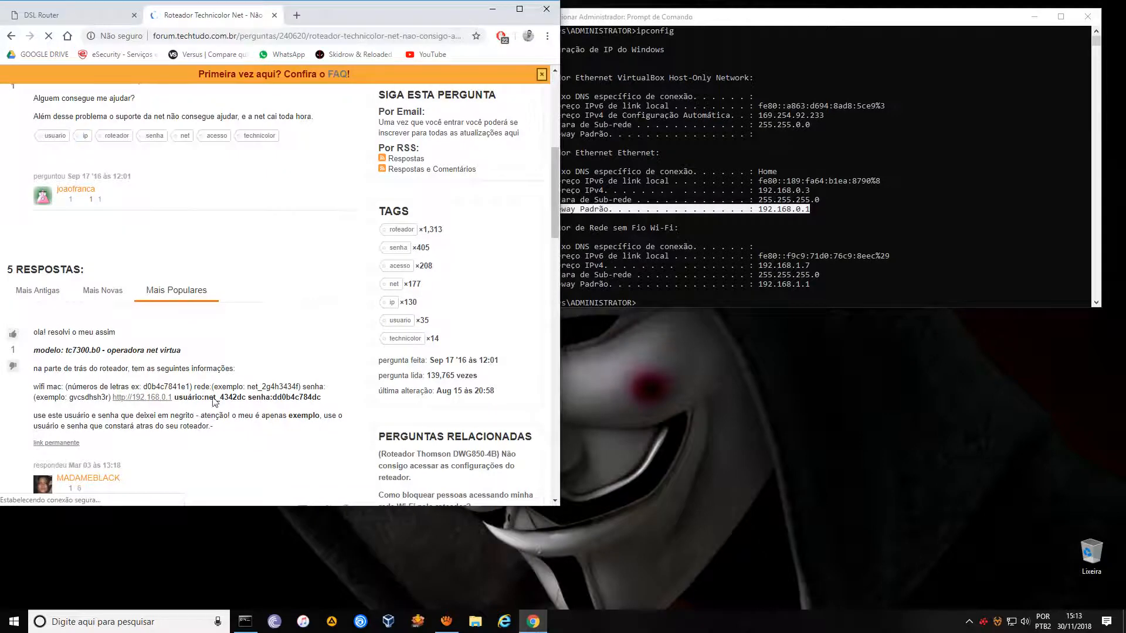
scroll(227, 378, "up", 6)
key("alt+Left")
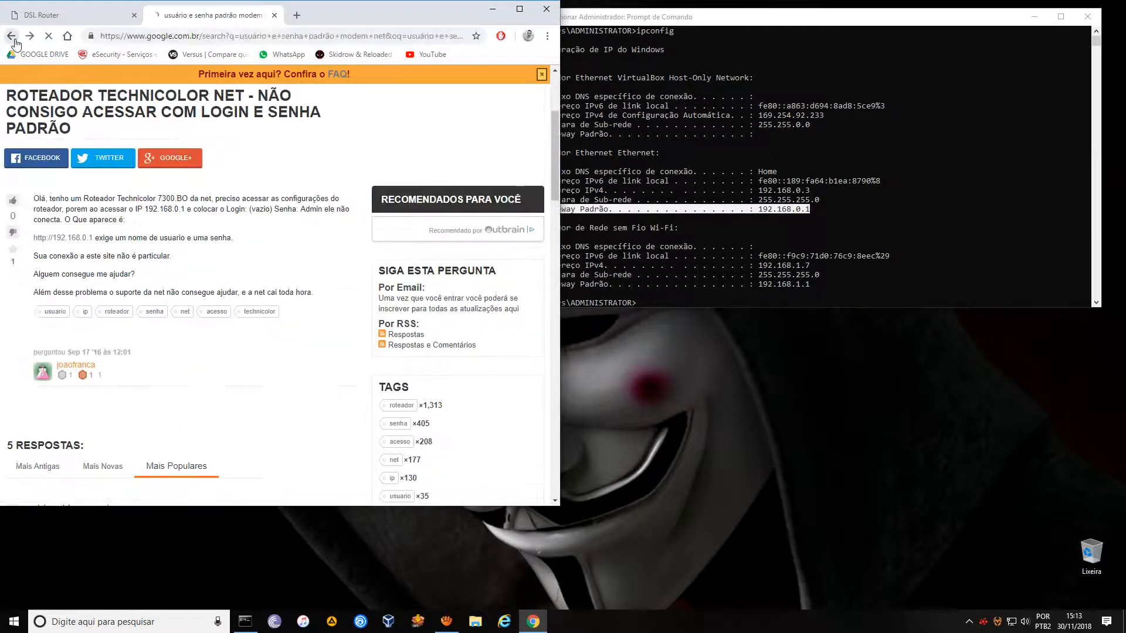
scroll(256, 225, "down", 4)
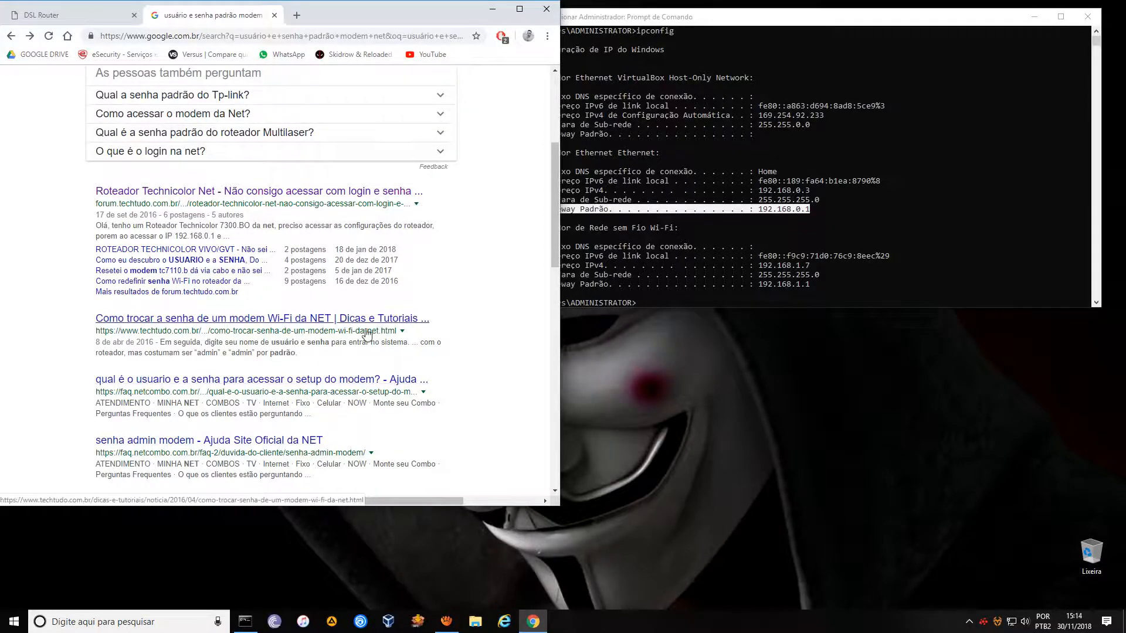
scroll(361, 390, "up", 4)
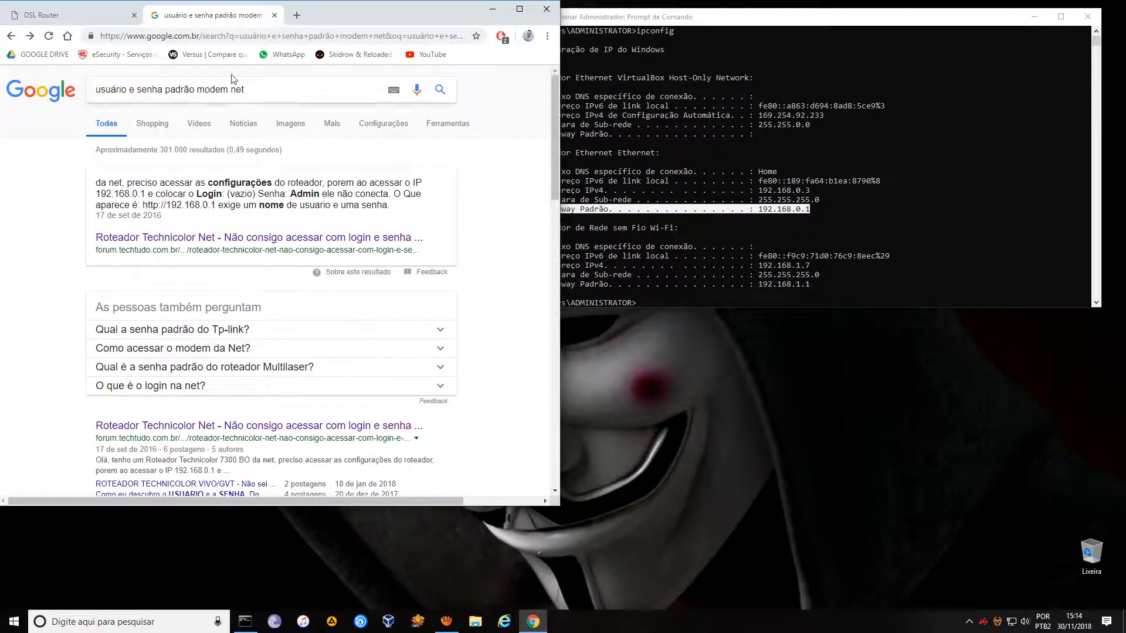
left_click(274, 16)
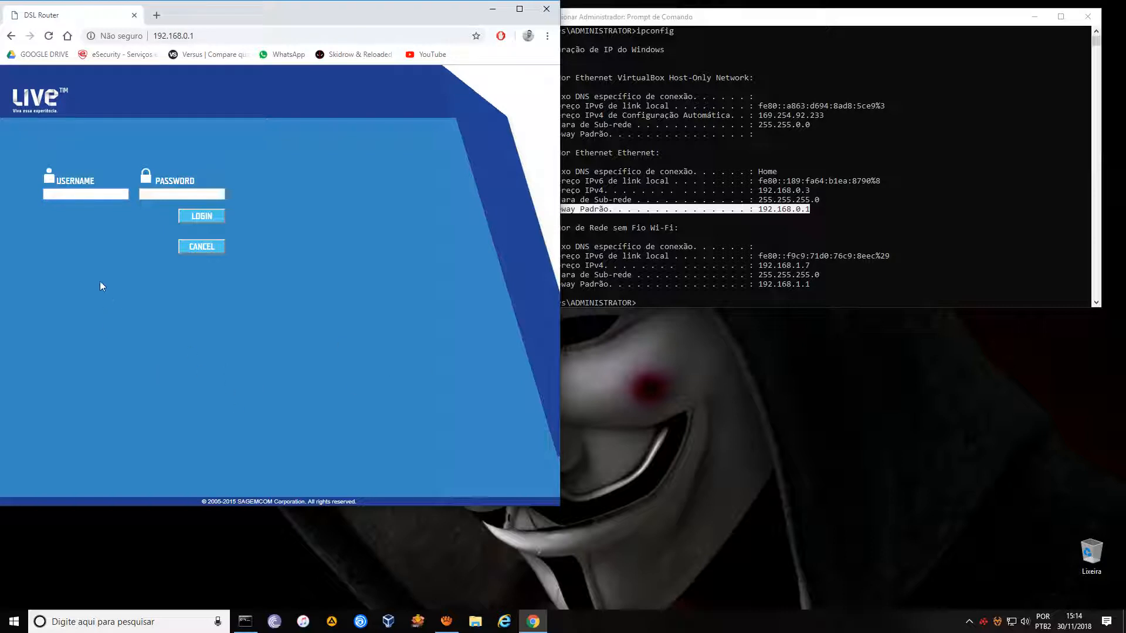
Log in to the router as admin with the password and maximize the browser window.
left_click(95, 194)
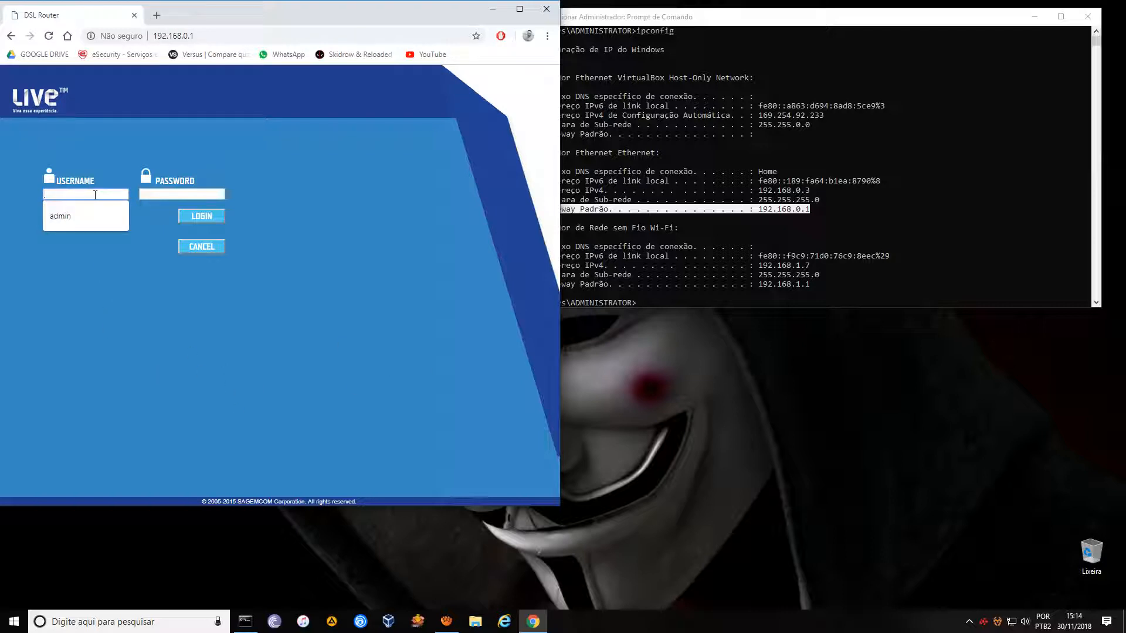
type("admin")
key("Tab")
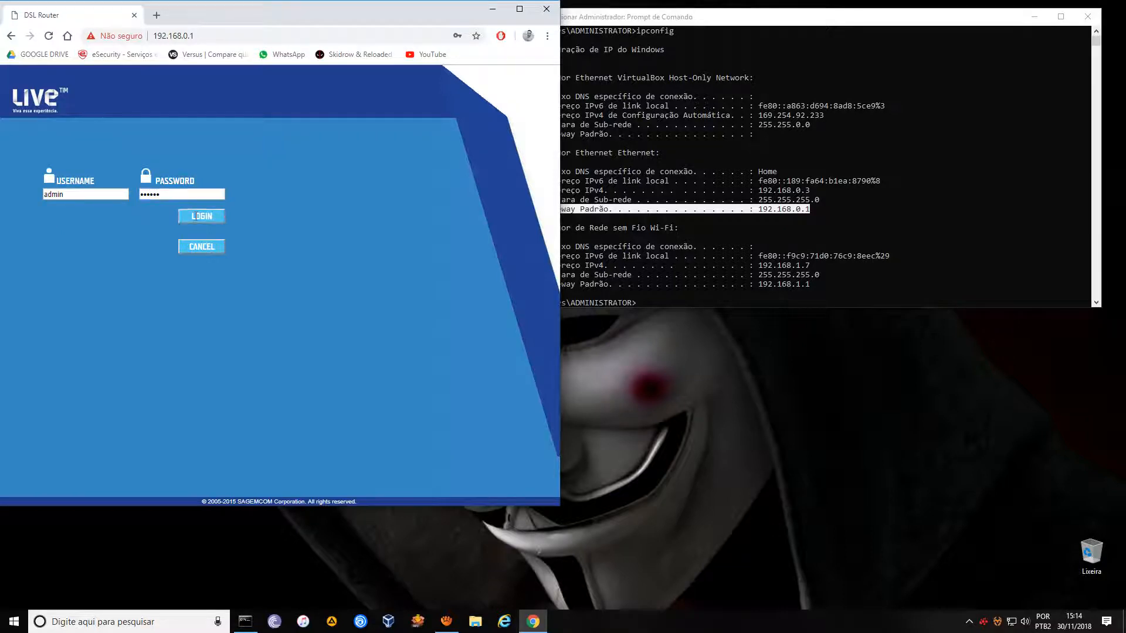
left_click(201, 216)
left_click_drag(225, 16, 310, 47)
double_click(610, 52)
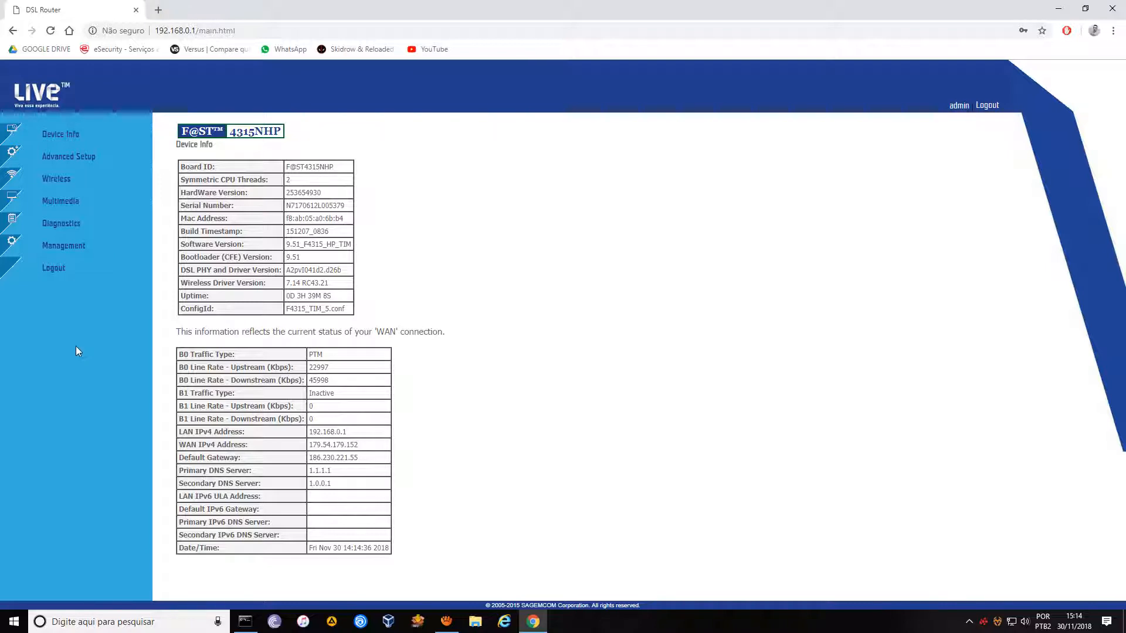
Expand Advanced Setup and open the UPnP Configuration page.
left_click(59, 160)
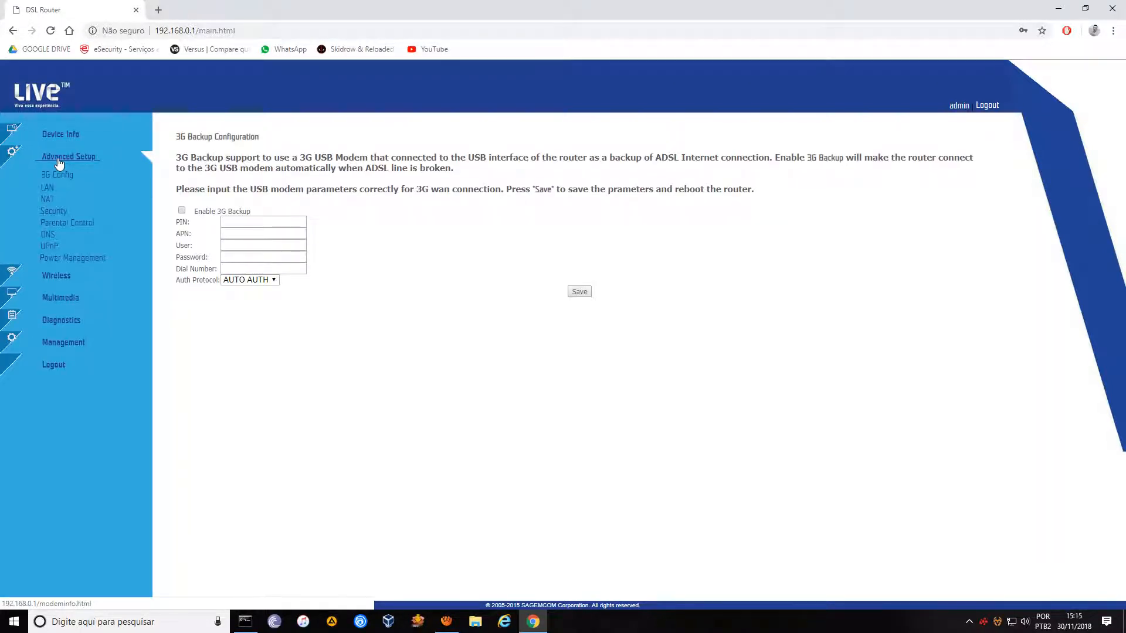
left_click(52, 247)
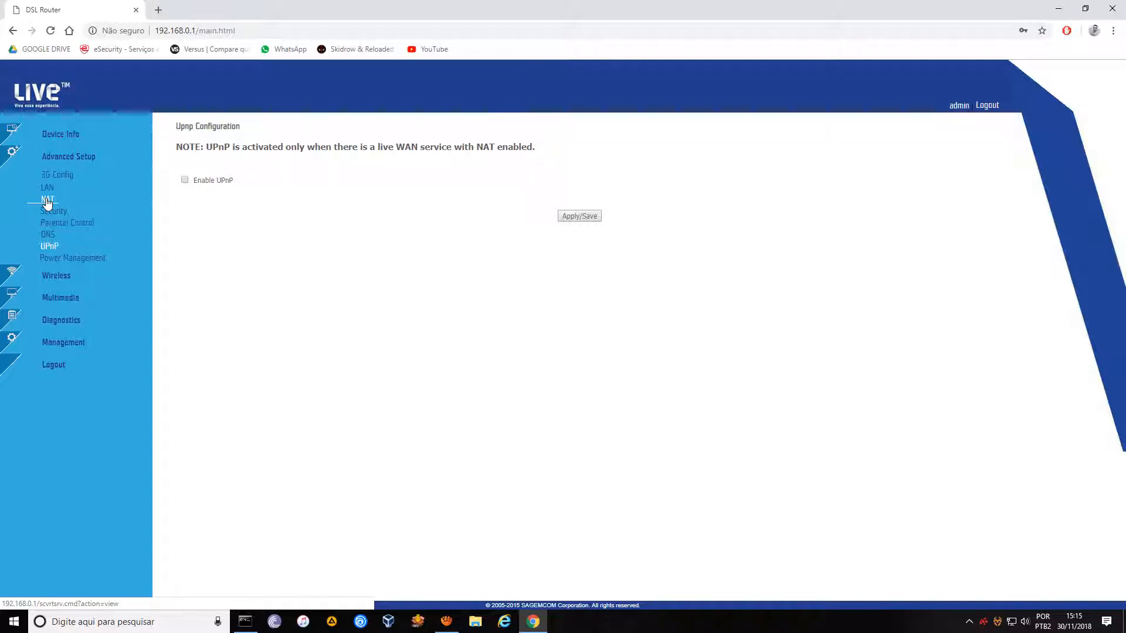
Launch Notepad from the Run dialog and move it beside the router page.
right_click(14, 622)
left_click(70, 574)
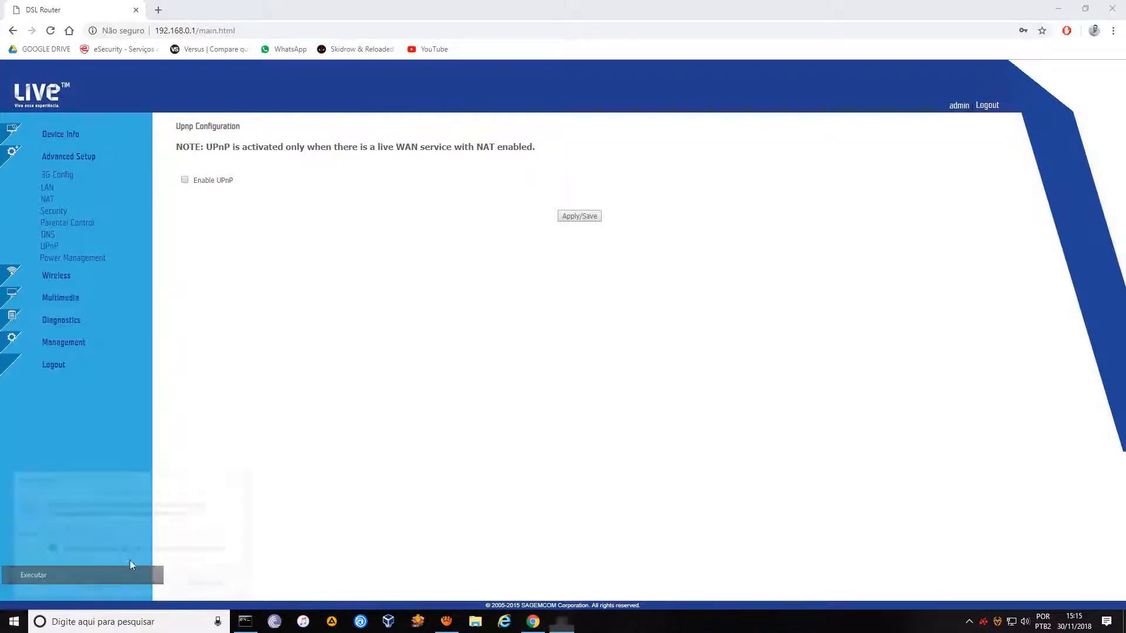
type("notepad")
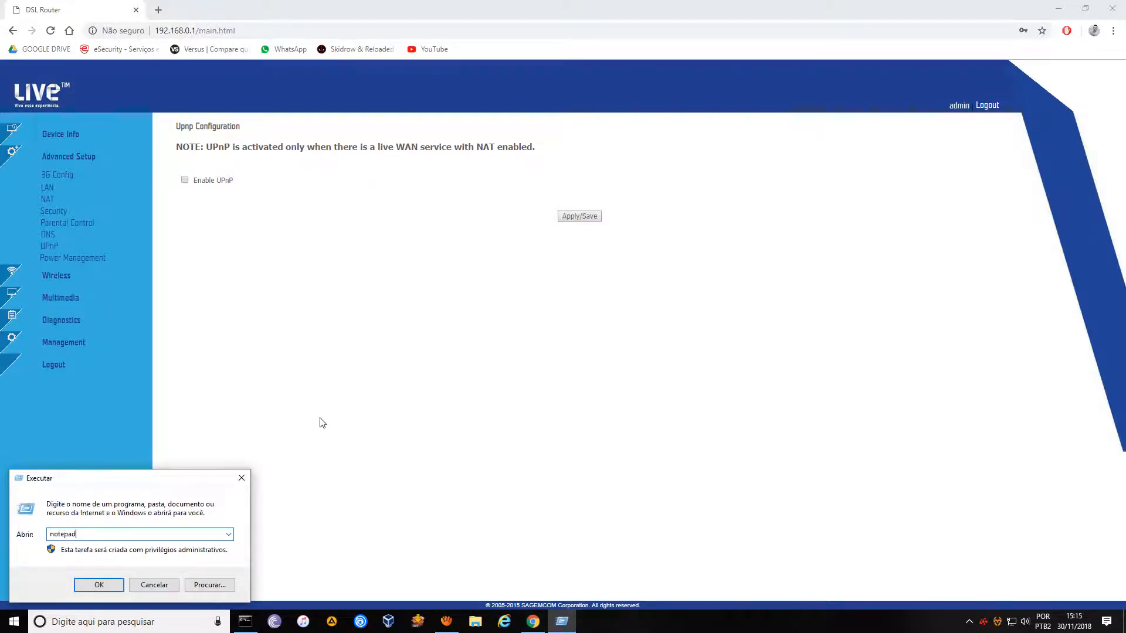
key("Return")
left_click_drag(364, 112, 412, 213)
Write the note 'router / modem -> nat / virtual server / port forwar'.
type("rou")
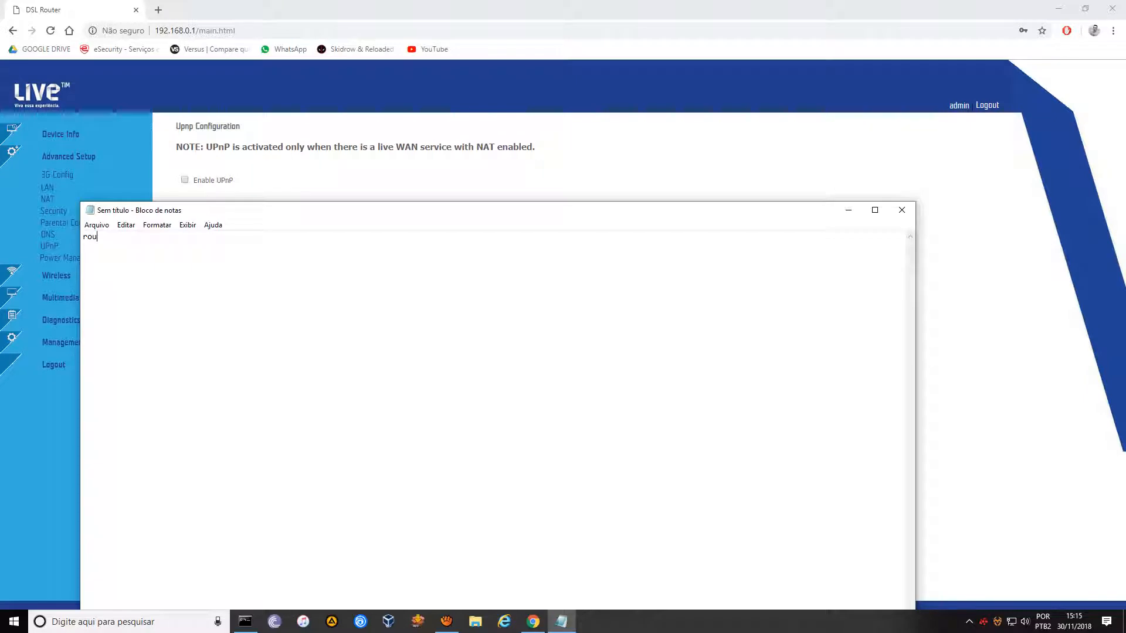
type("ter / modem ")
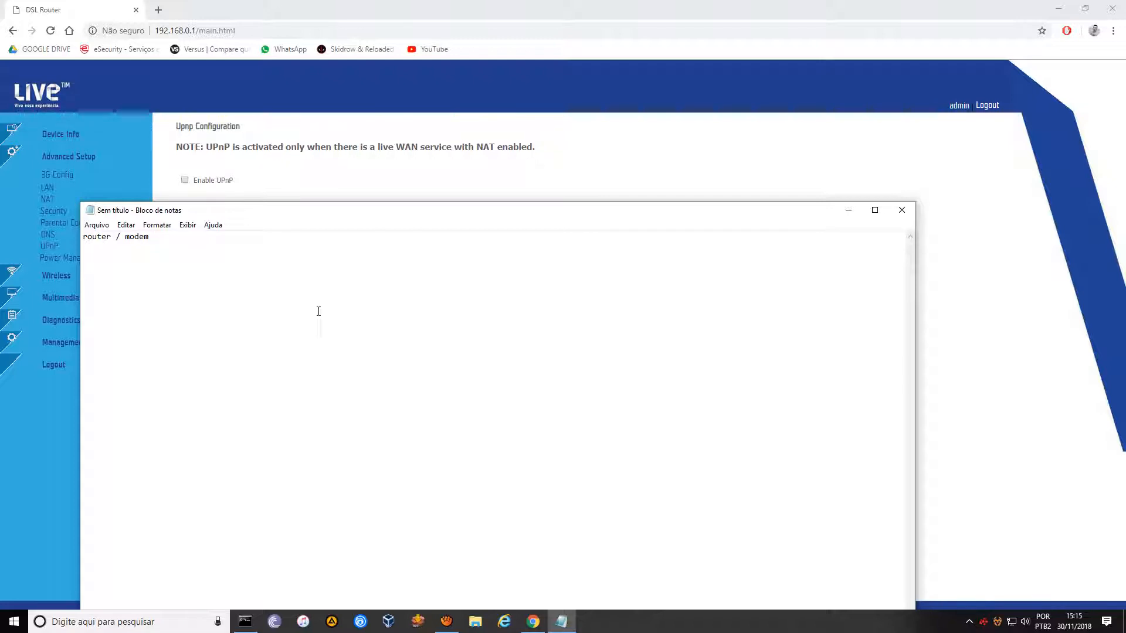
type("-> nat / virtual server / port forward")
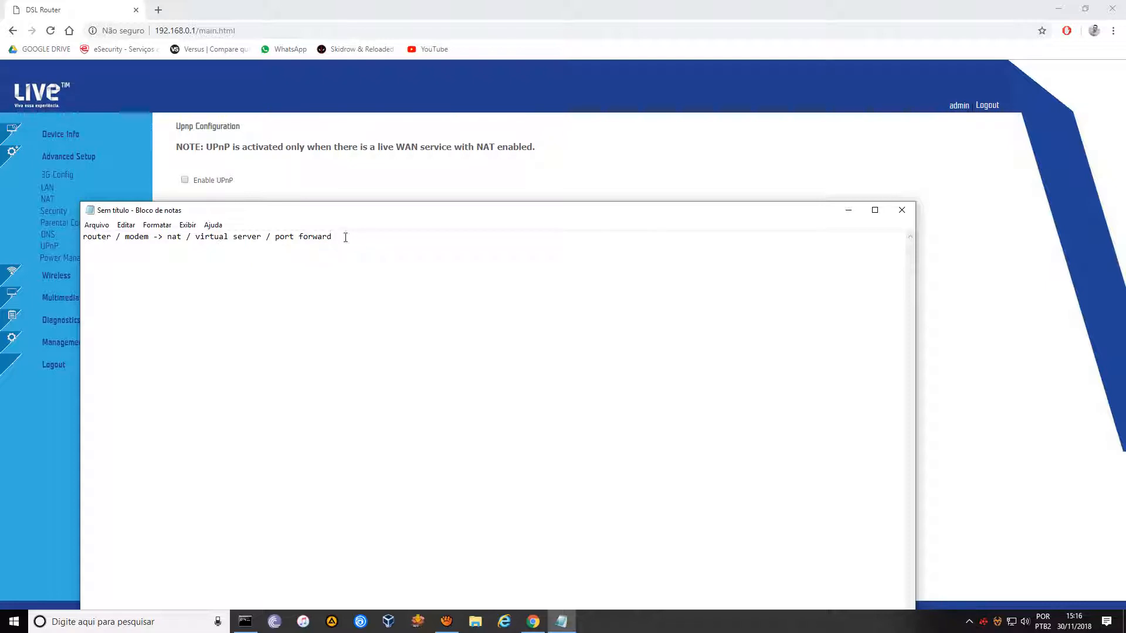
left_click_drag(332, 236, 167, 237)
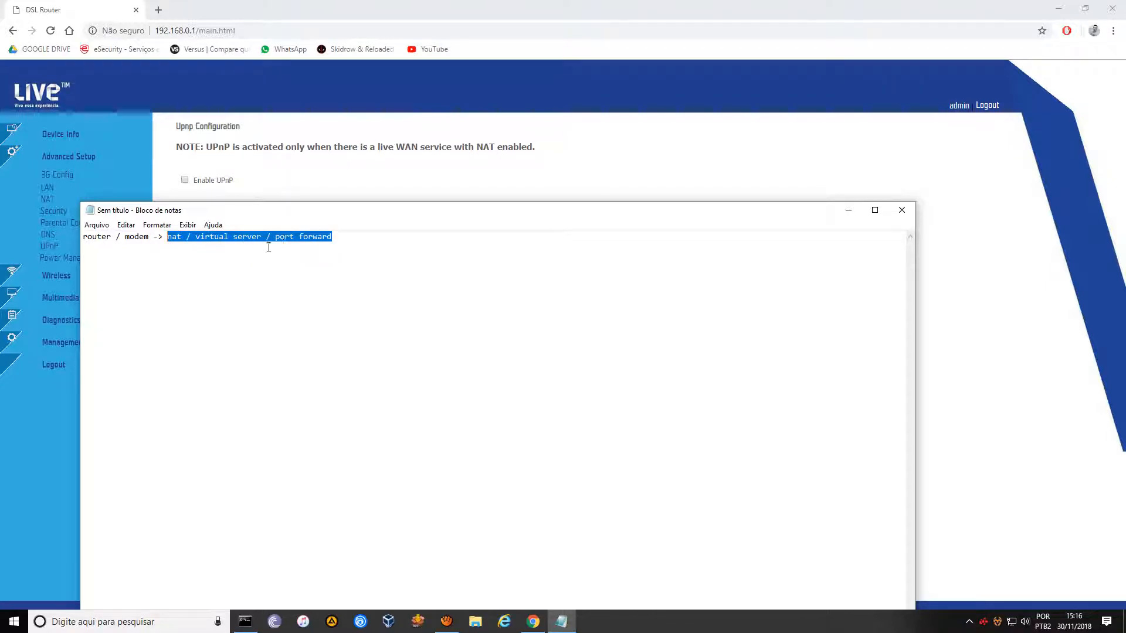
mouse_move(340, 242)
left_mouse_down()
mouse_move(372, 234)
mouse_move(175, 240)
mouse_move(339, 235)
left_mouse_up()
left_click(195, 271)
left_click(372, 251)
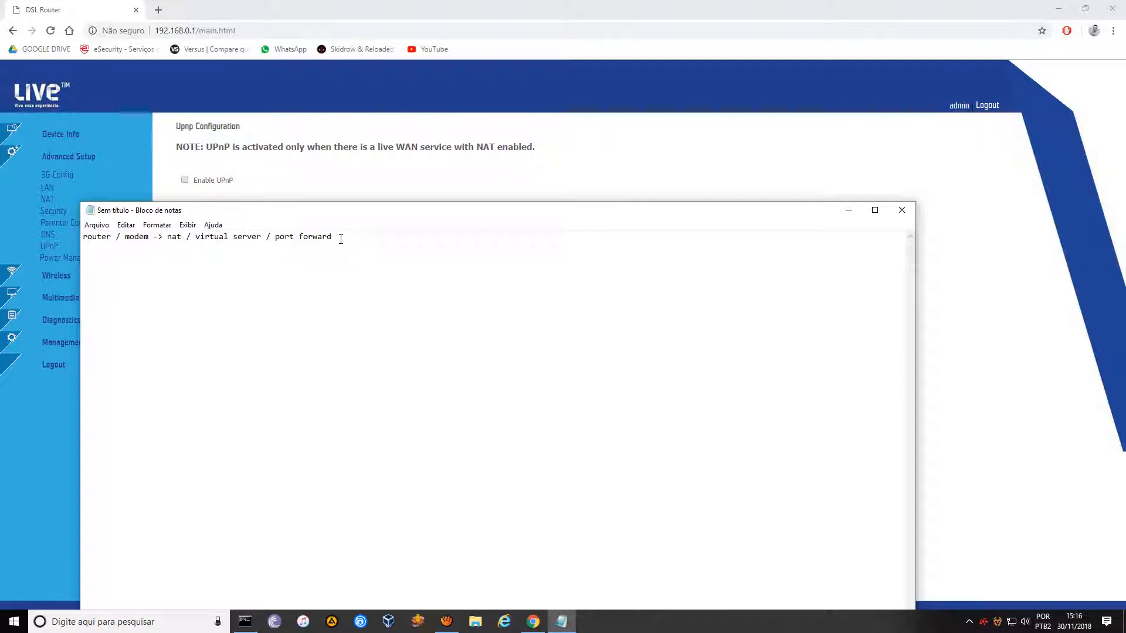
Add the line 'DMZ -> nunca utilizamos para liberar o DVR ou Alarme'.
key("Return")
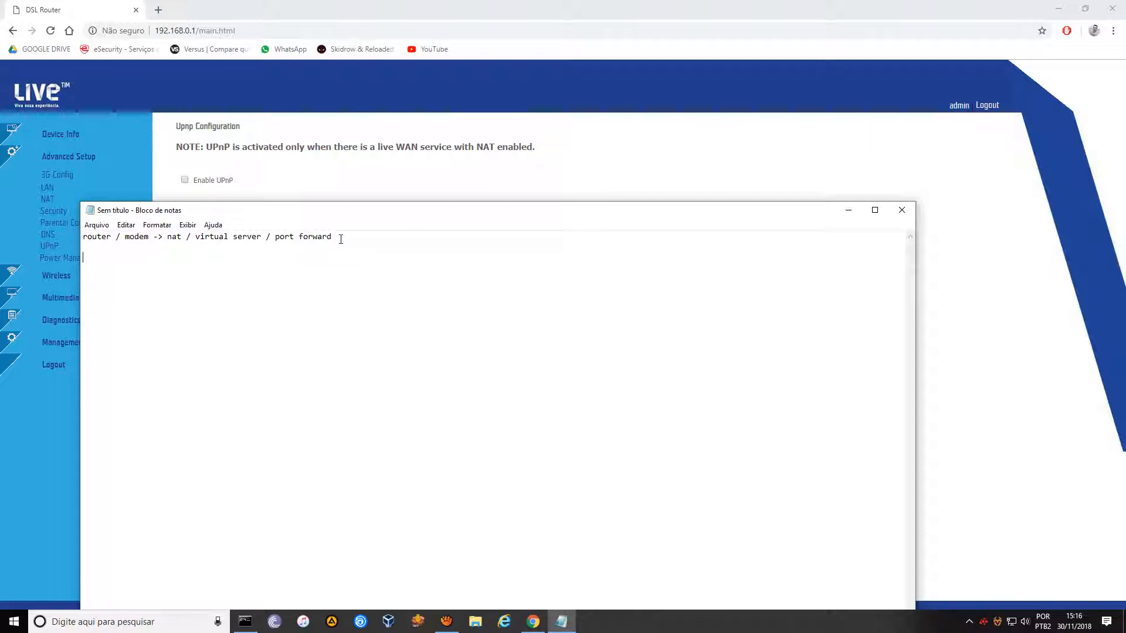
type("DMZ ")
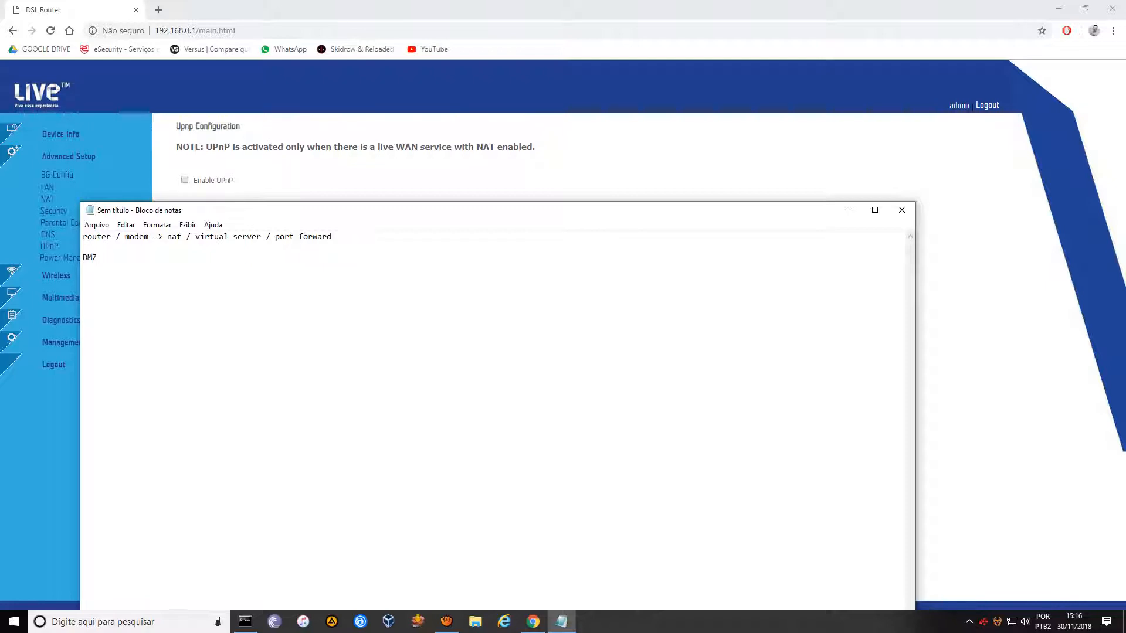
type("nunca utiliza")
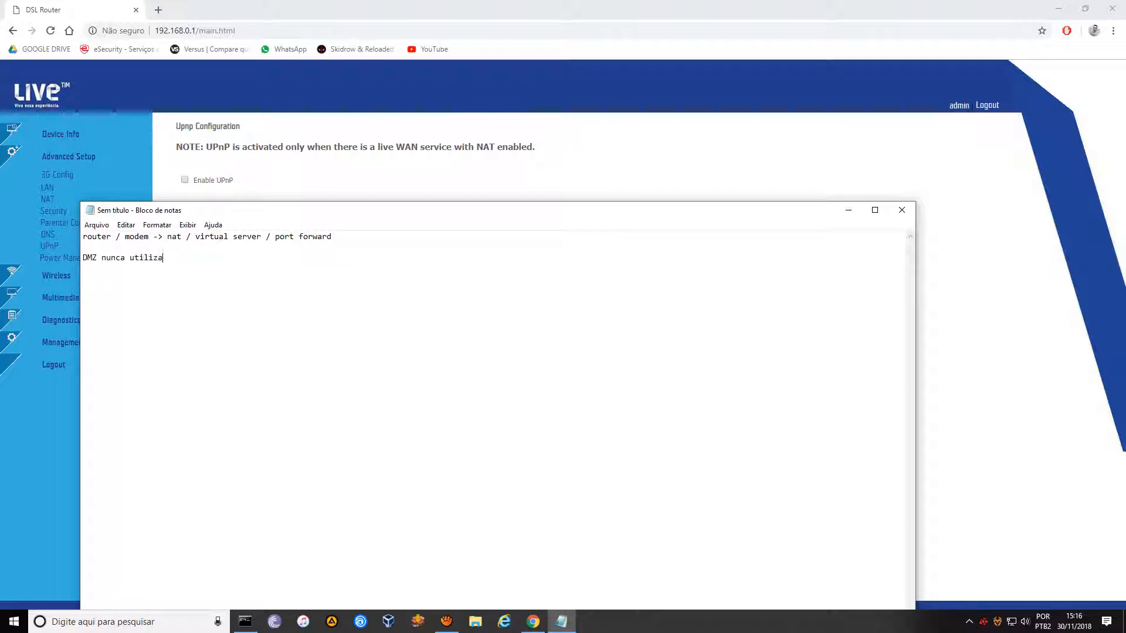
type("mos para li")
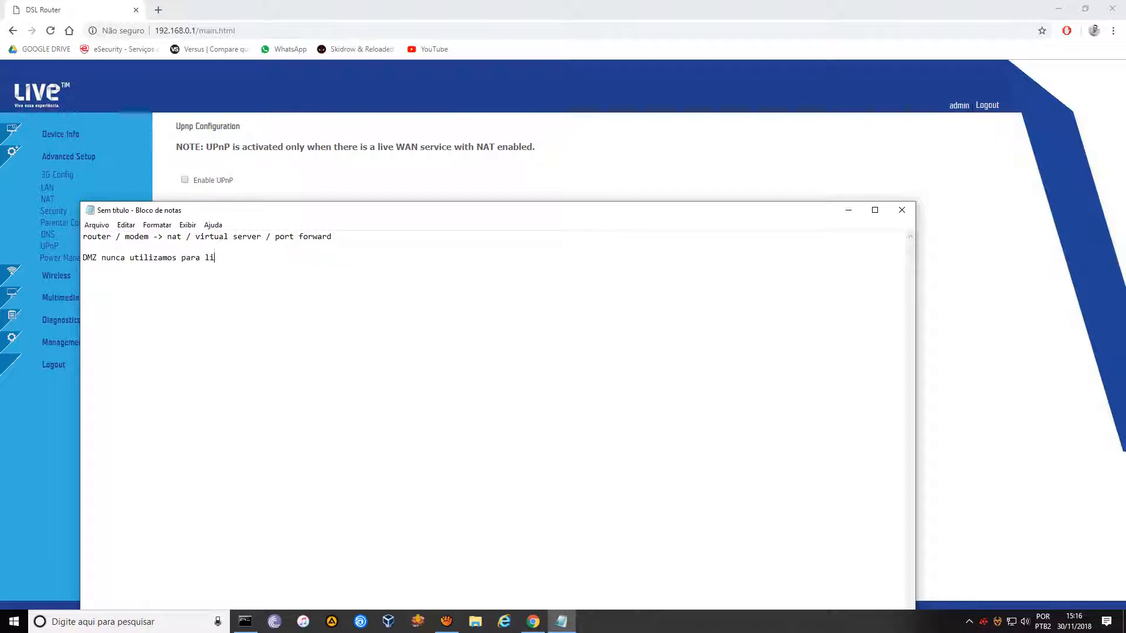
type("berar o ")
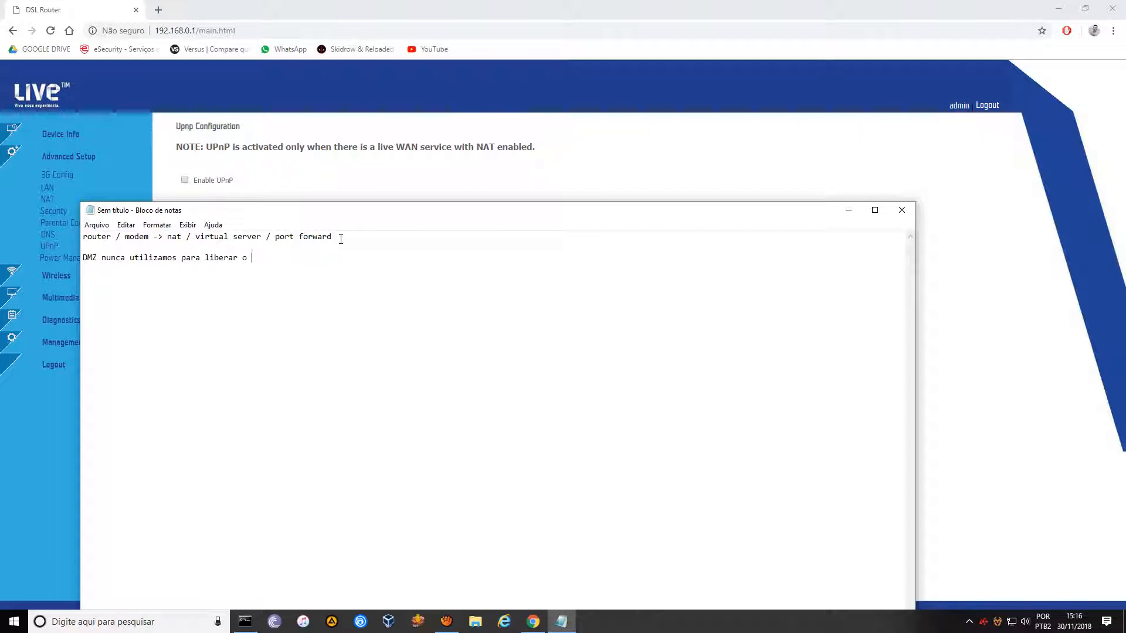
type("DVR ou Alarme")
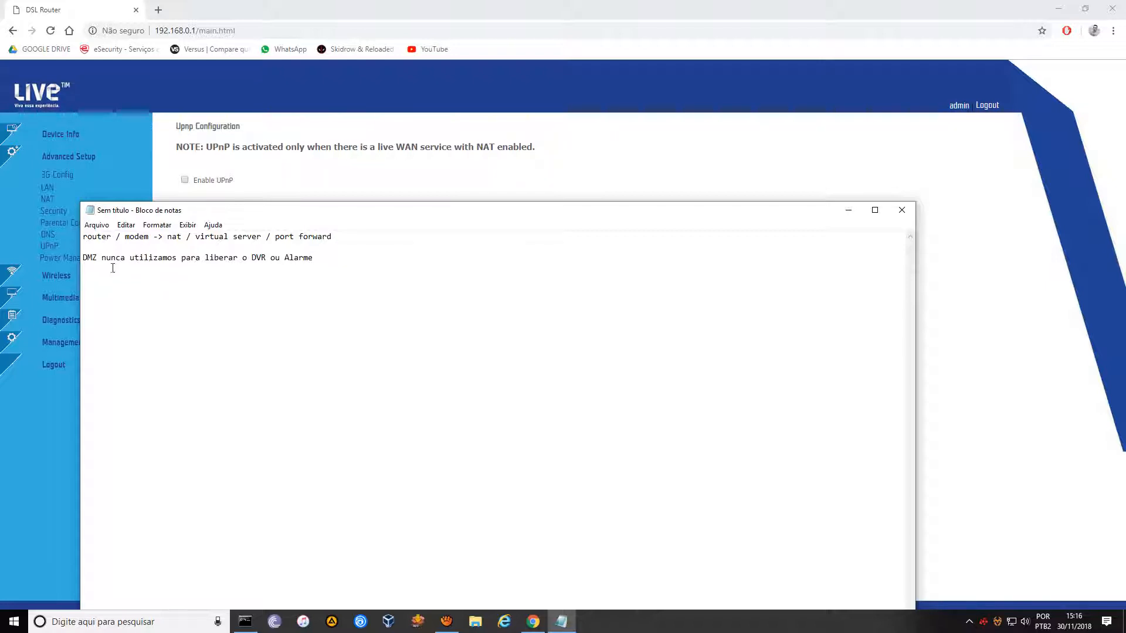
left_click(102, 259)
type("-")
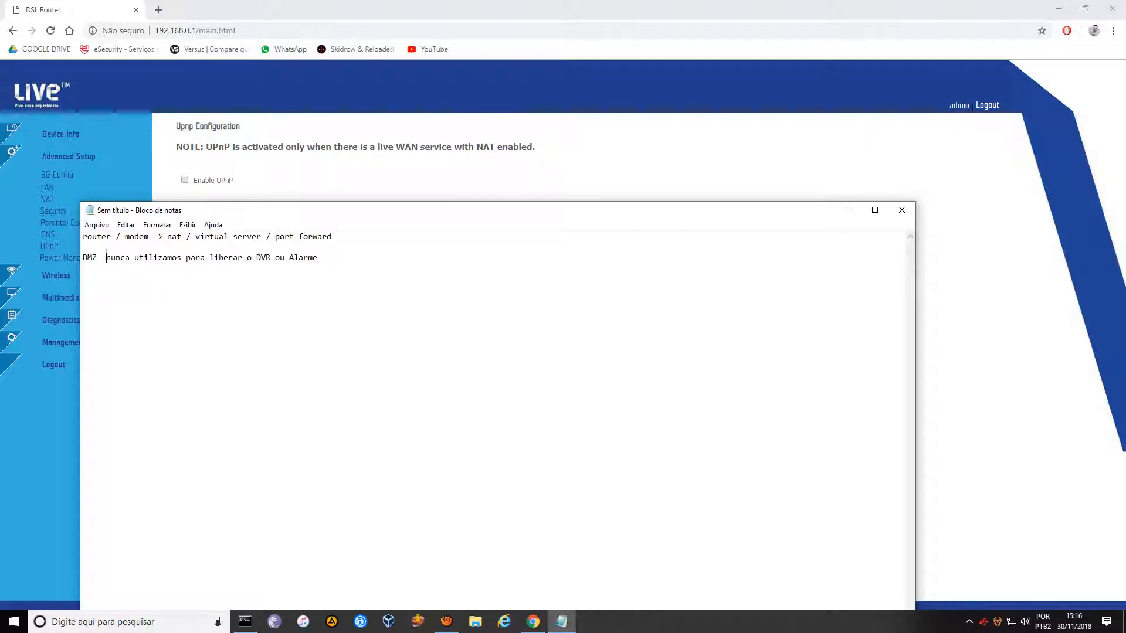
type(">")
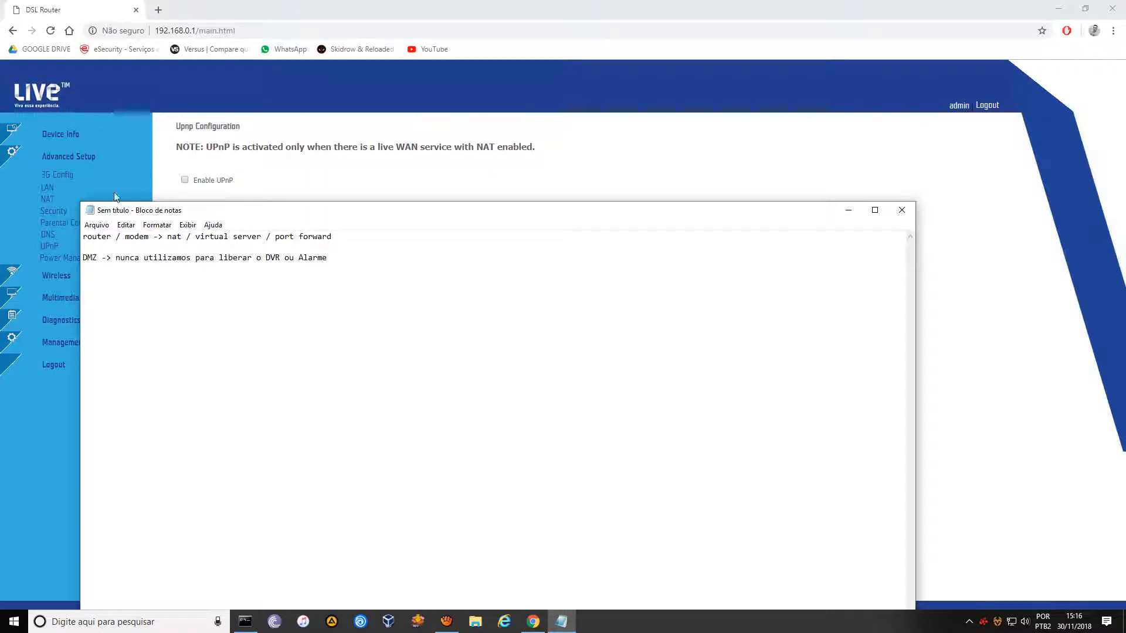
Browse the NAT Virtual Servers and DMZ Host pages.
left_click(47, 198)
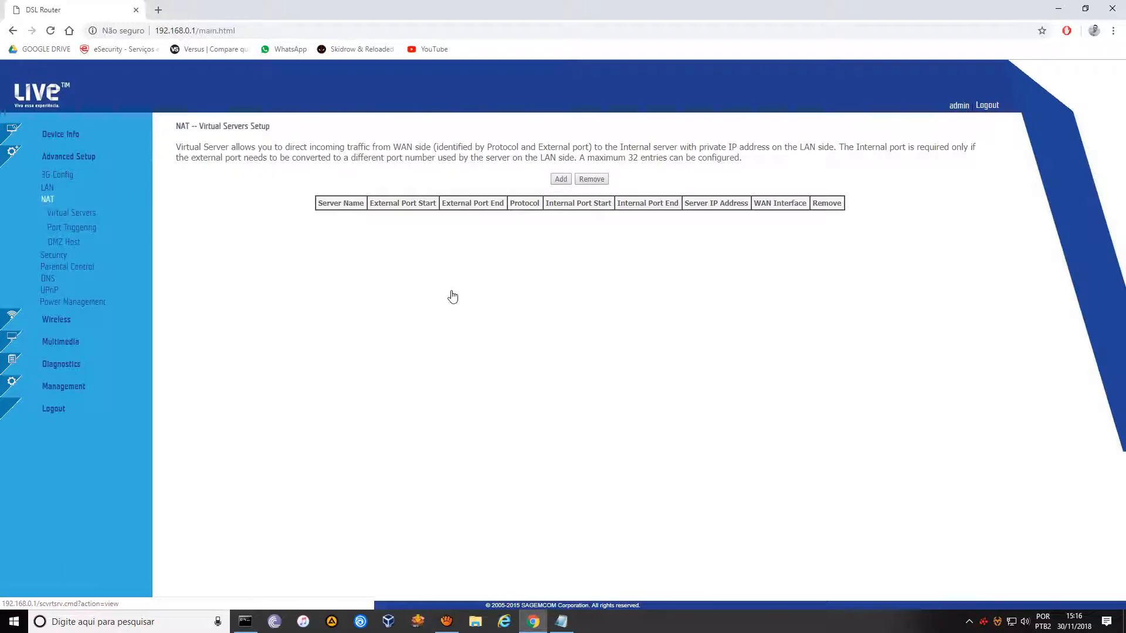
left_click(65, 243)
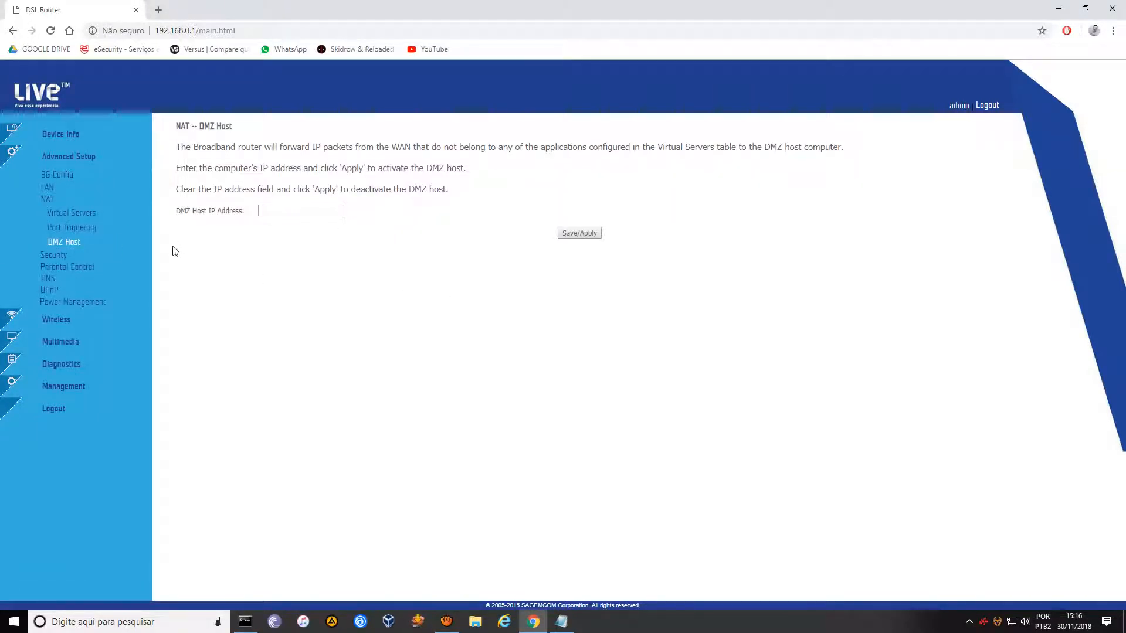
left_click(44, 202)
left_click(63, 212)
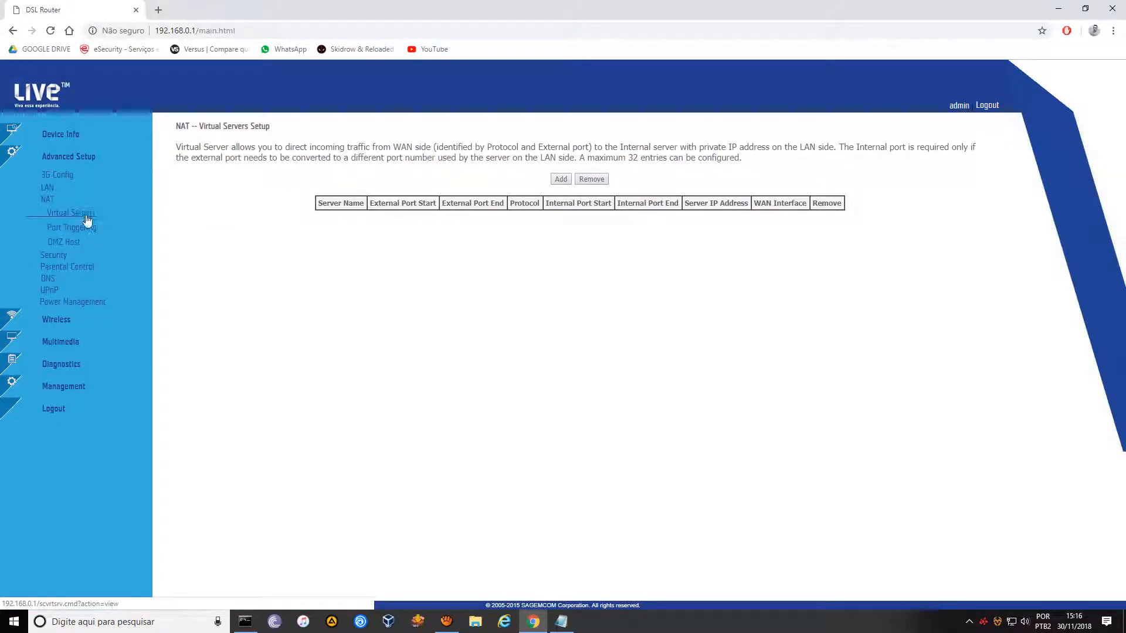
left_click(70, 214)
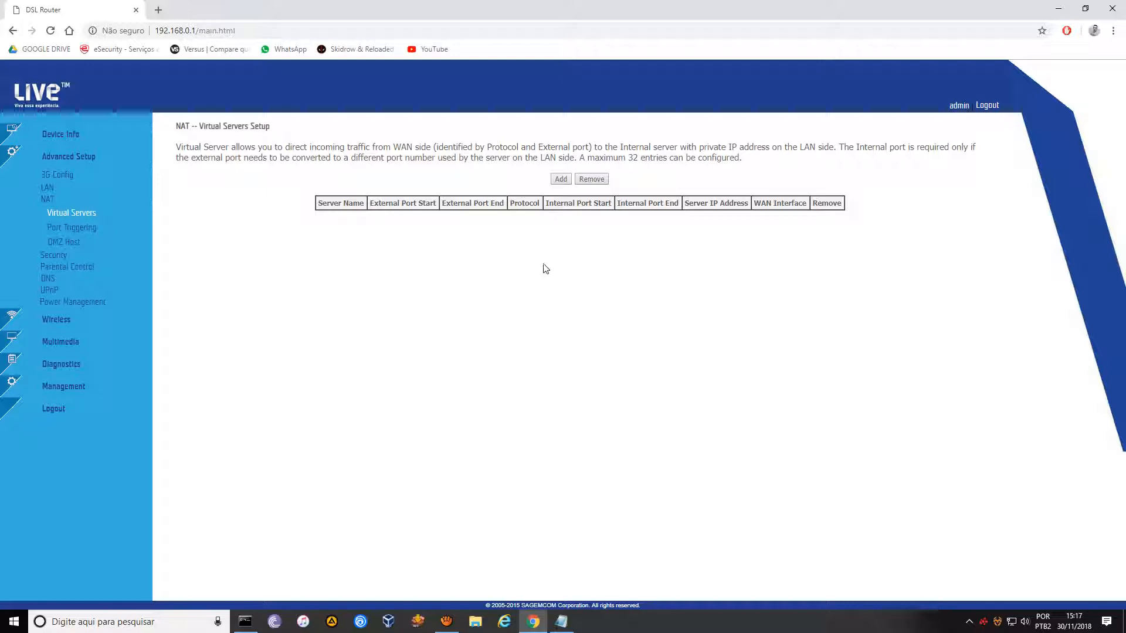
Start a new virtual server rule, keep interface pppoe/ppp1.1, then return to Device Info.
left_click(560, 180)
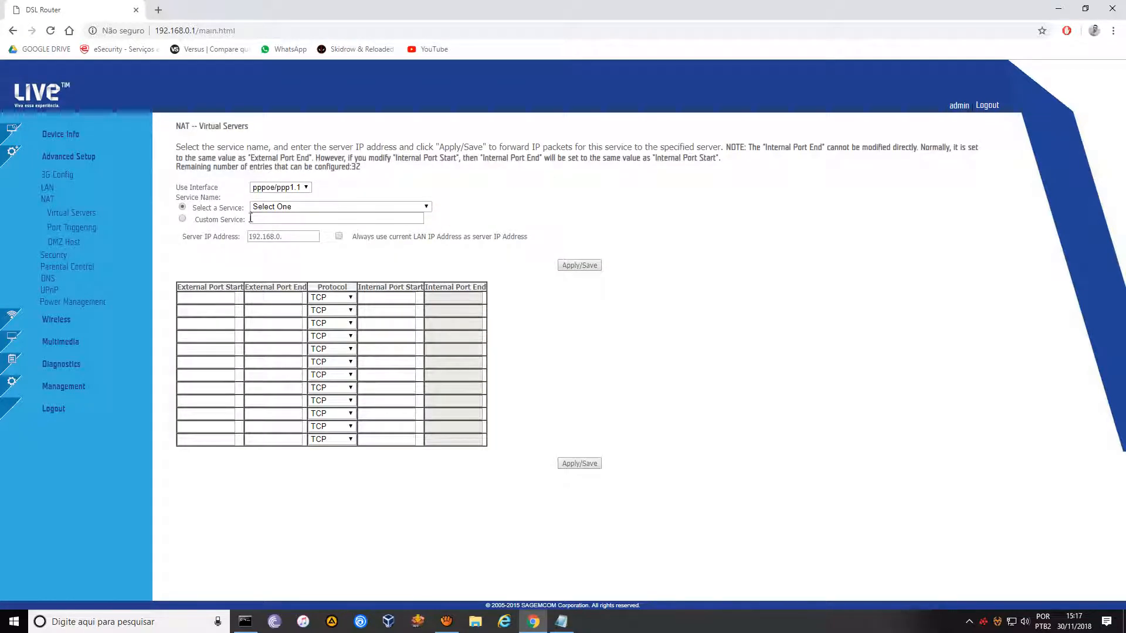
left_click(306, 187)
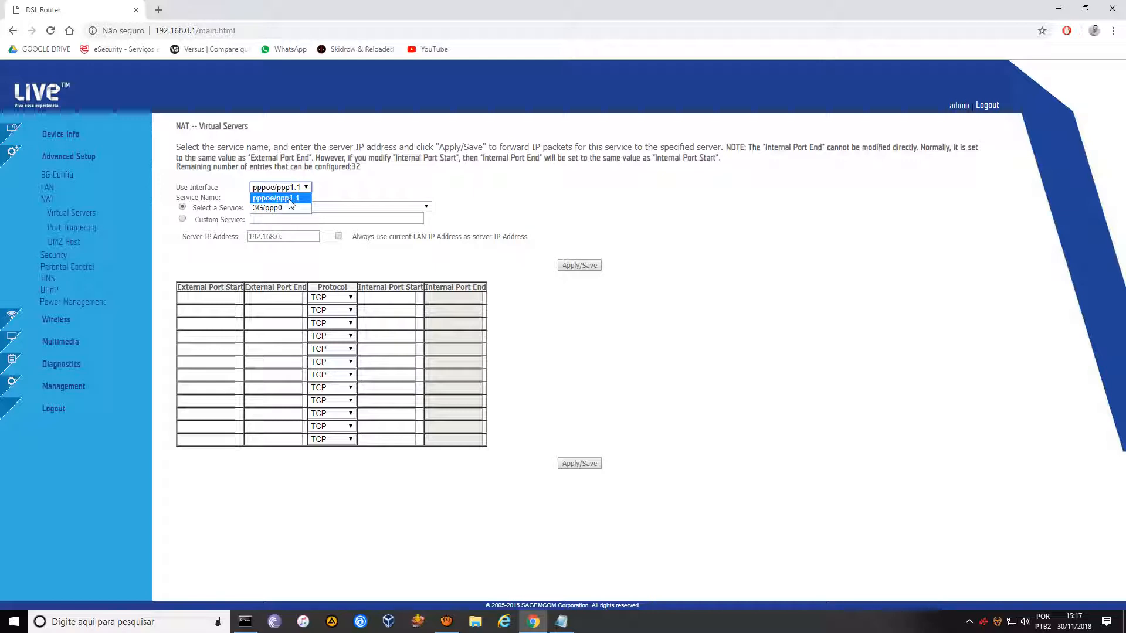
left_click(289, 199)
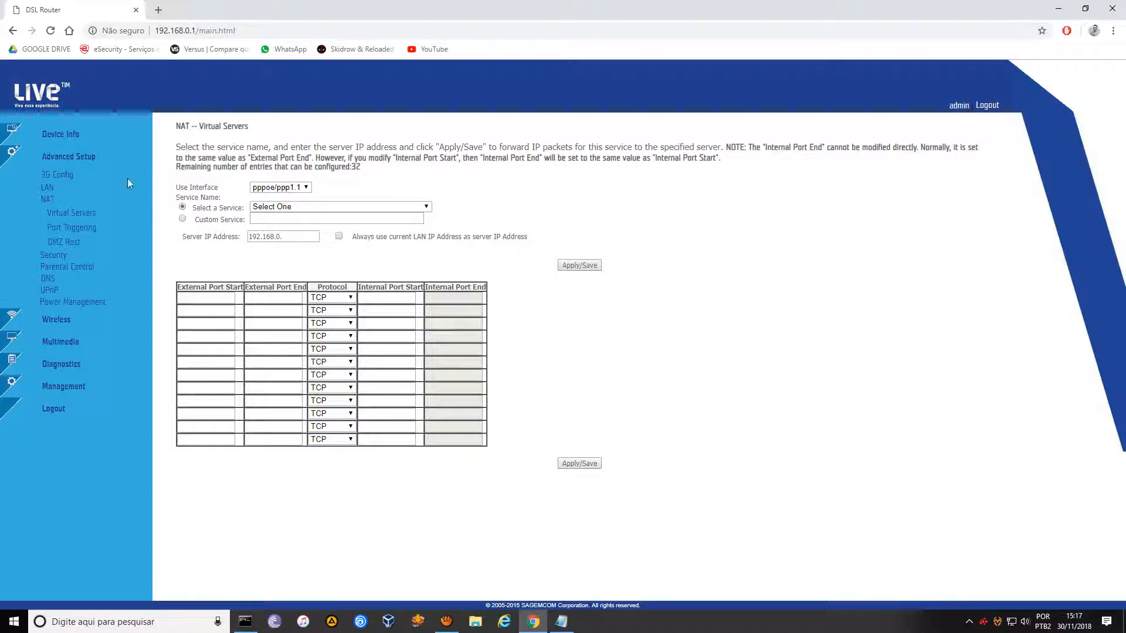
left_click(61, 137)
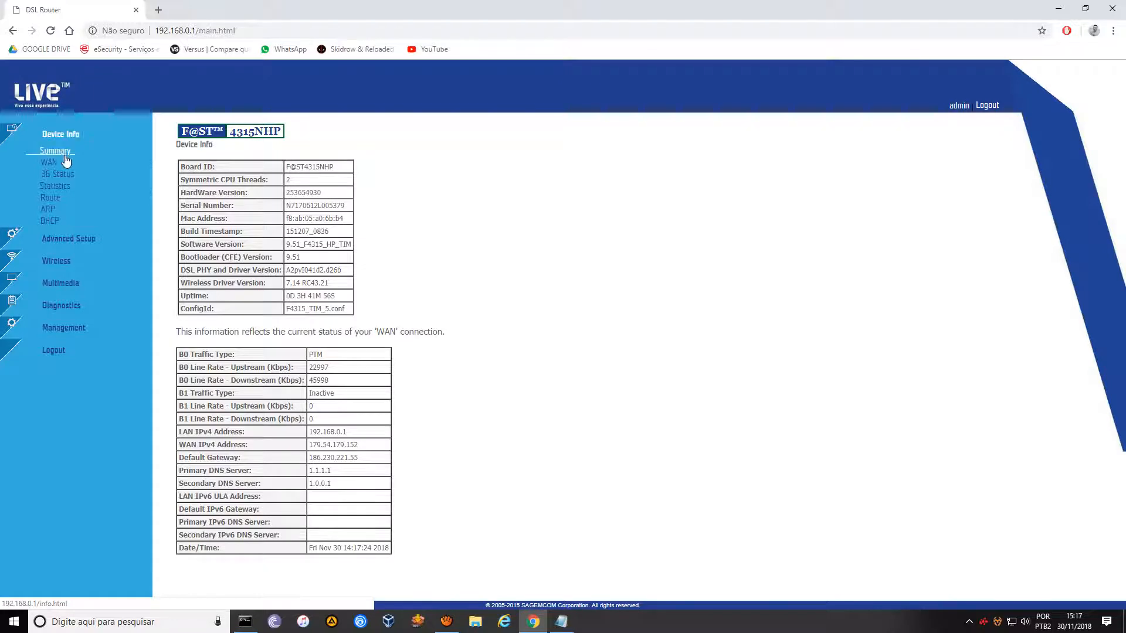
Show the WAN Info table: pppoe ppp1.1 Connected, 3G ppp0 Unconfigured.
left_click(57, 156)
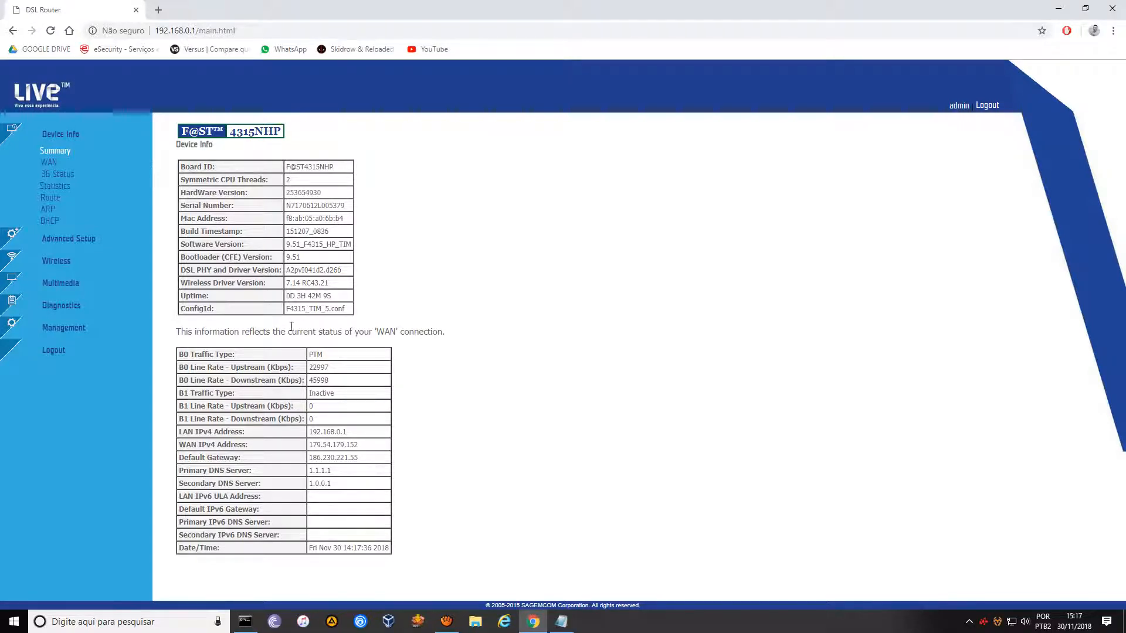
left_click(49, 163)
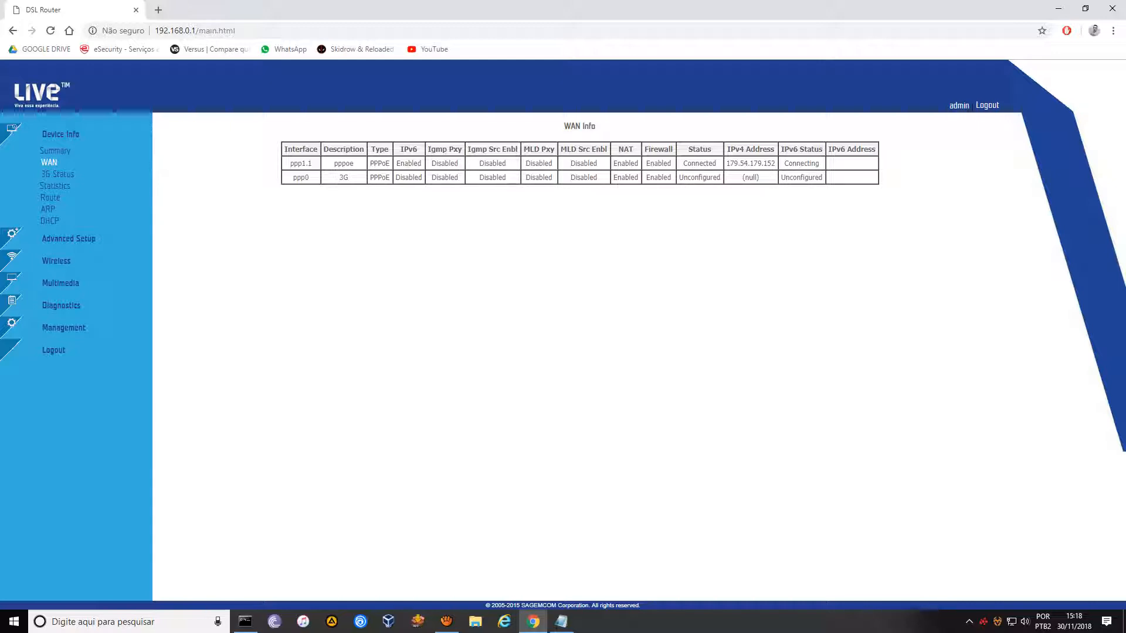
Start a new rule under Advanced Setup > NAT > Virtual Servers.
left_click(64, 241)
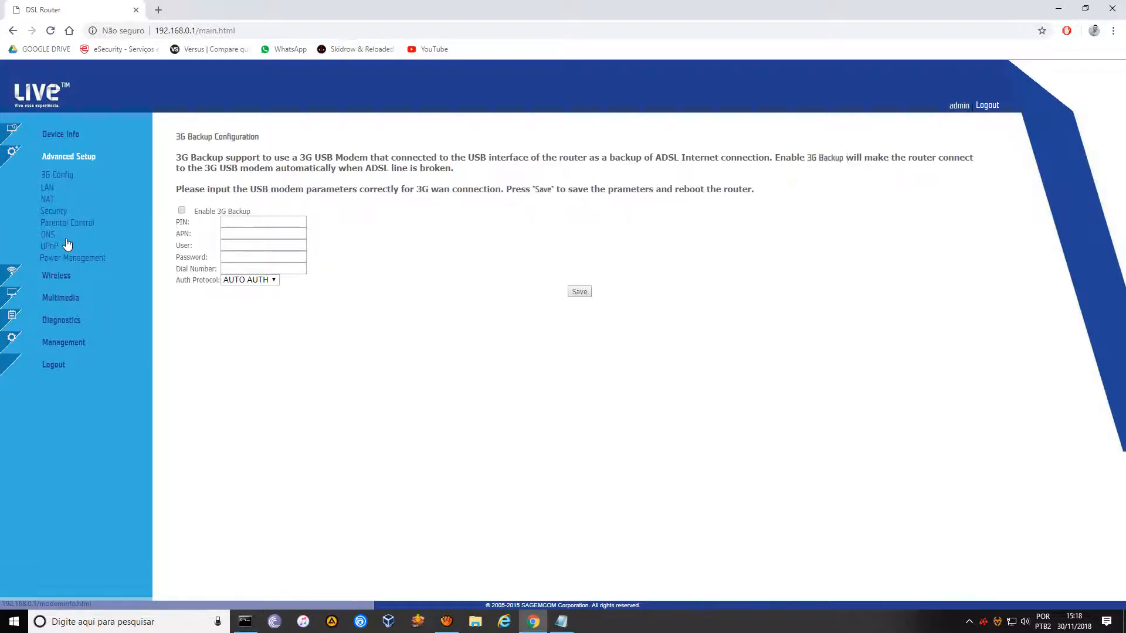
left_click(47, 188)
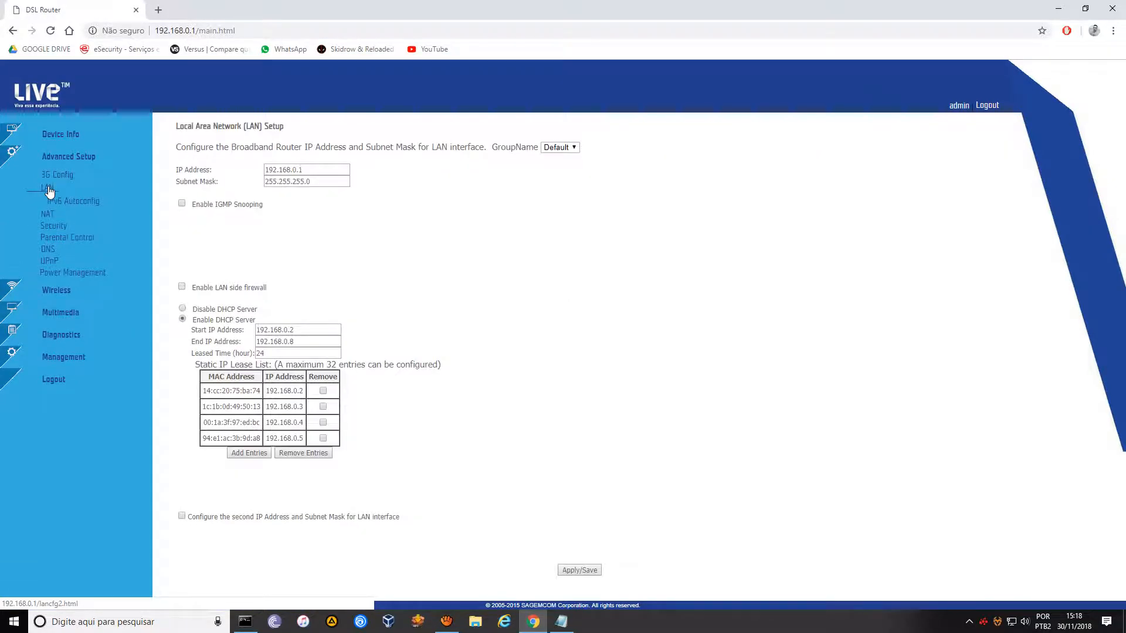
left_click(47, 215)
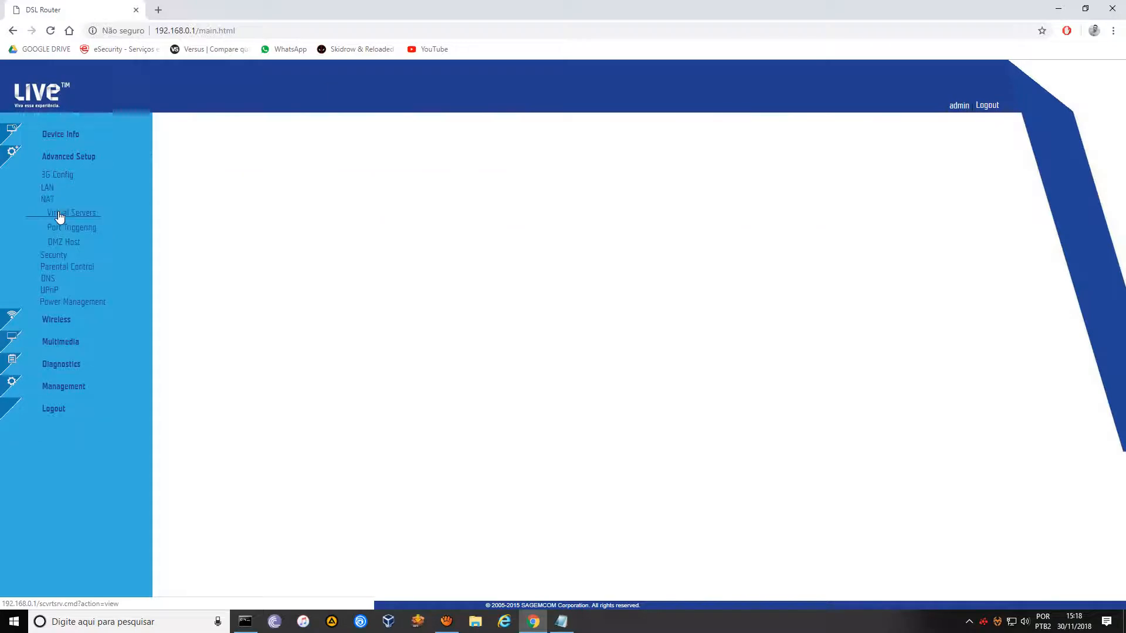
left_click(560, 179)
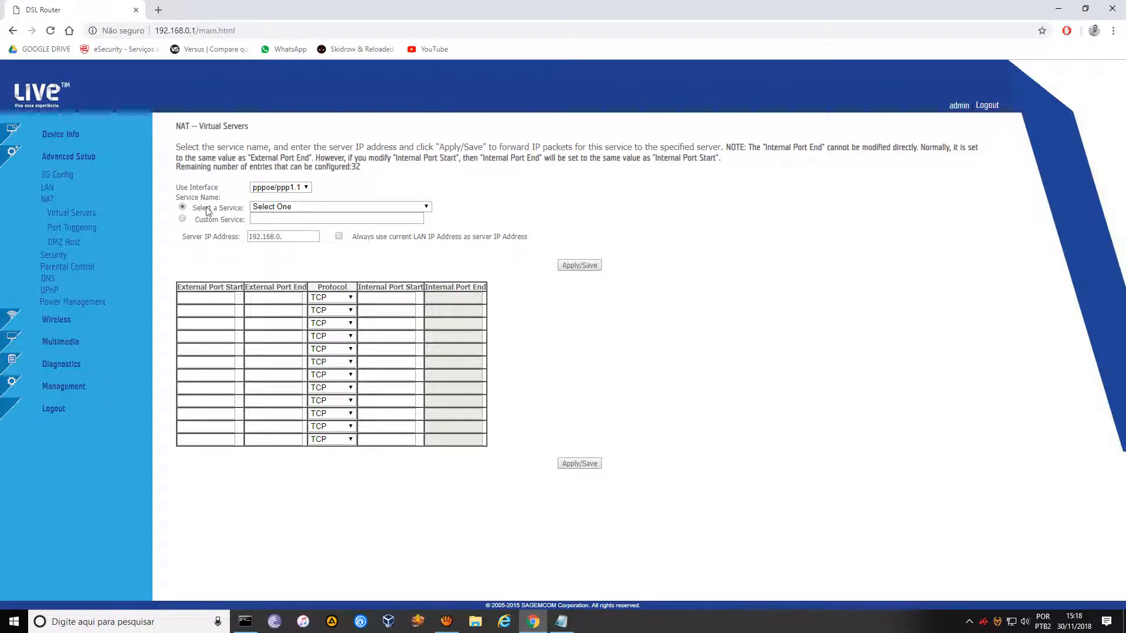
Enter a custom service name, server IP 192.168.0.200 and external port 13030.
left_click(182, 219)
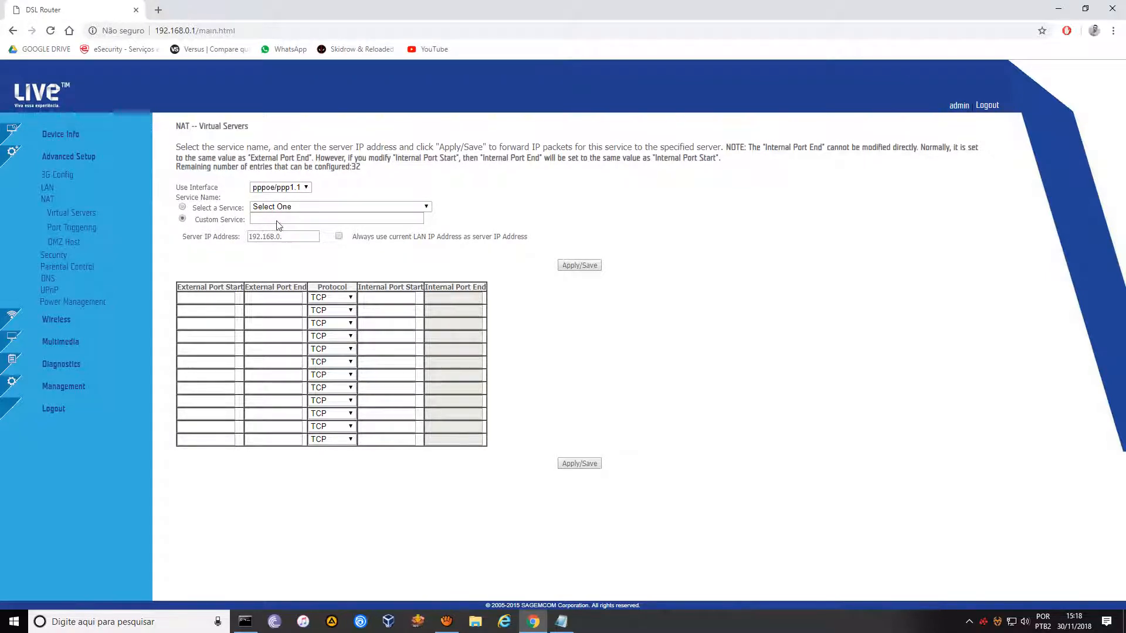
left_click(270, 220)
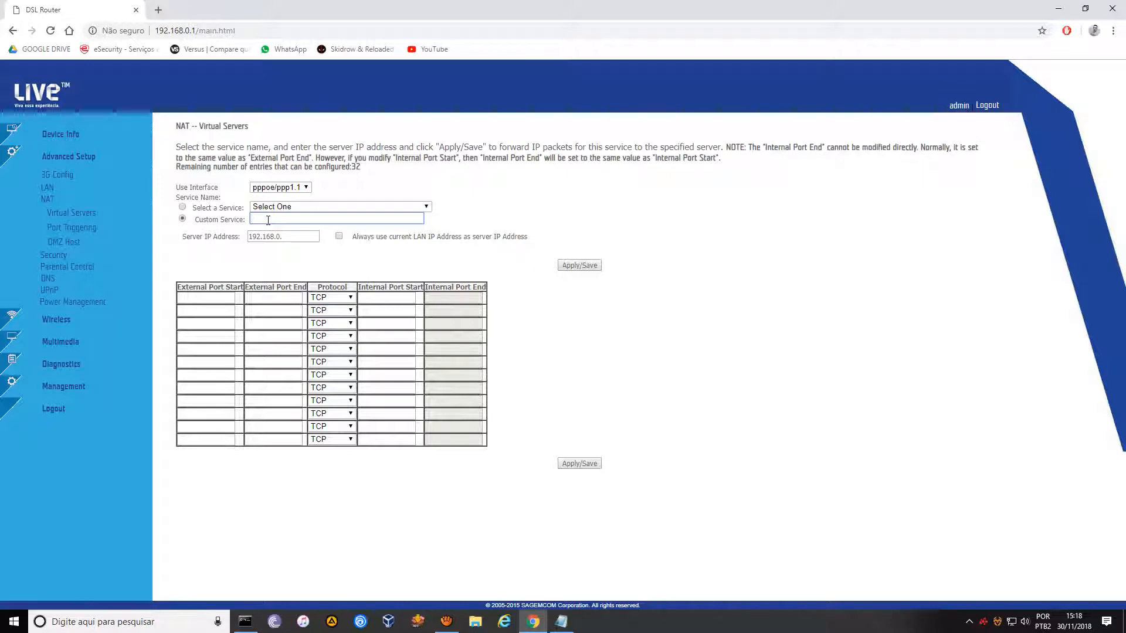
type("Camera")
left_click(292, 239)
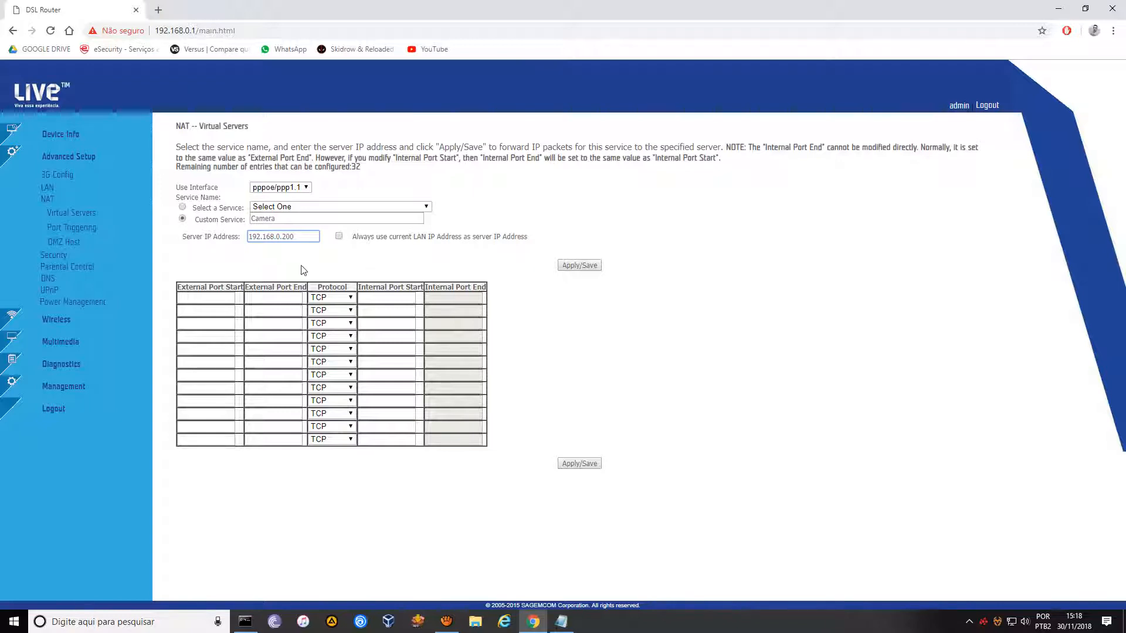
left_click(208, 299)
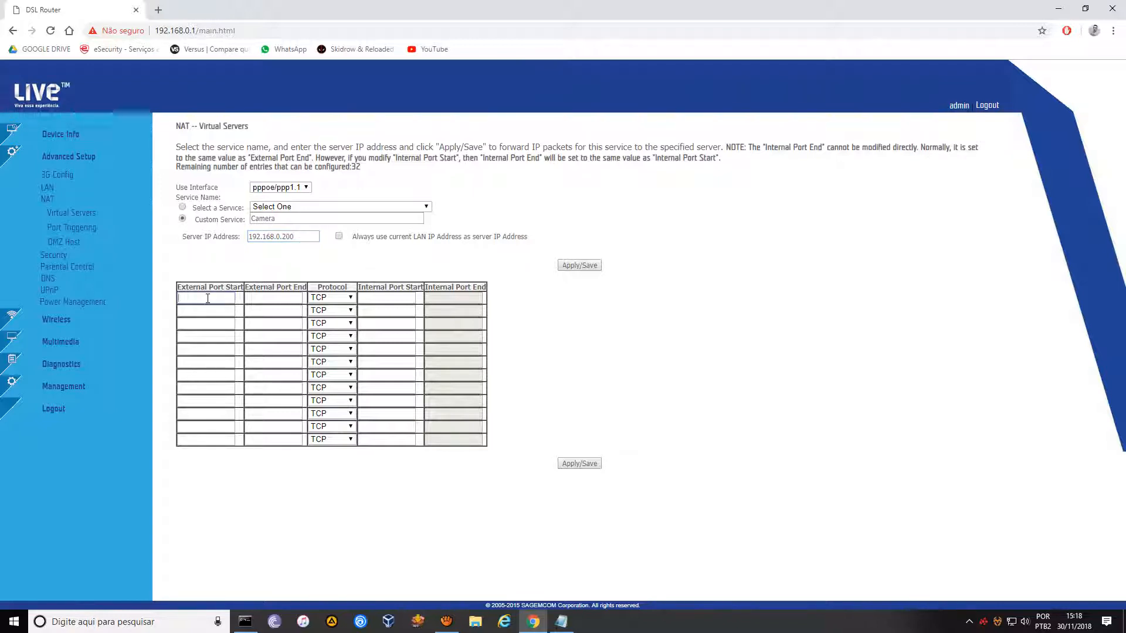
type("13030")
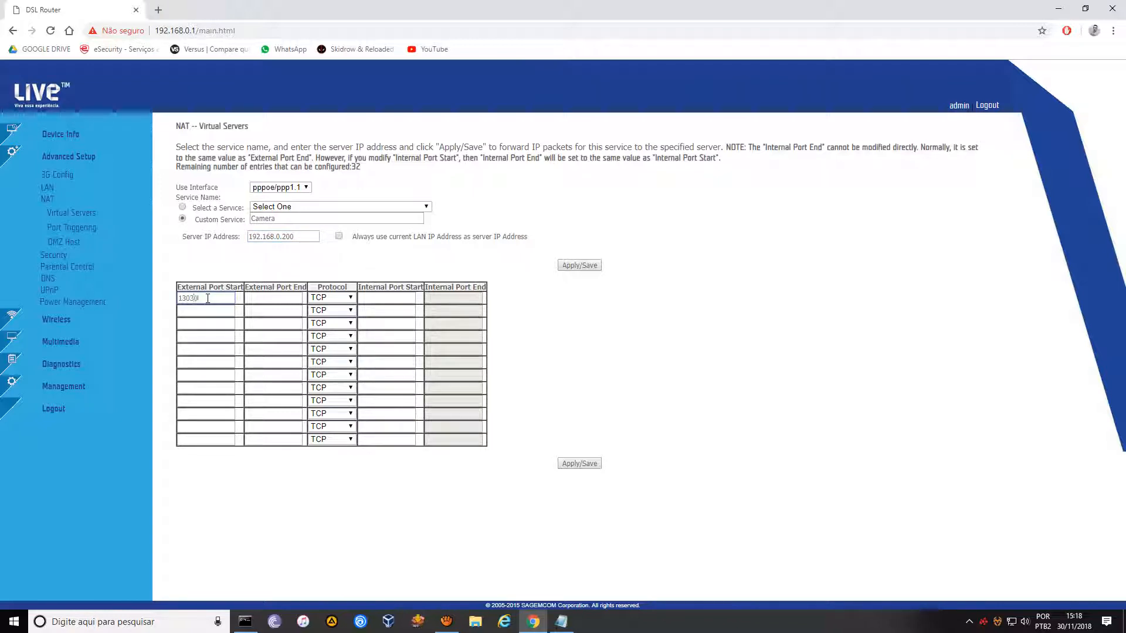
left_click(277, 300)
Complete the custom service name as 'Camera HTTP'.
left_click(298, 219)
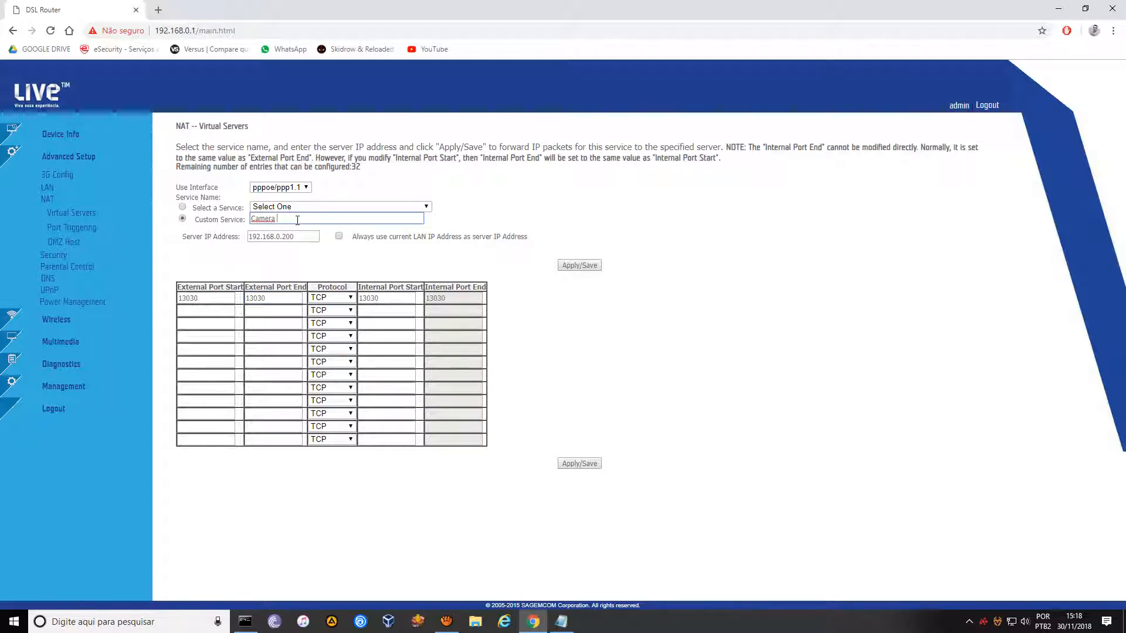
type("http")
key("BackSpace")
type("HTTP")
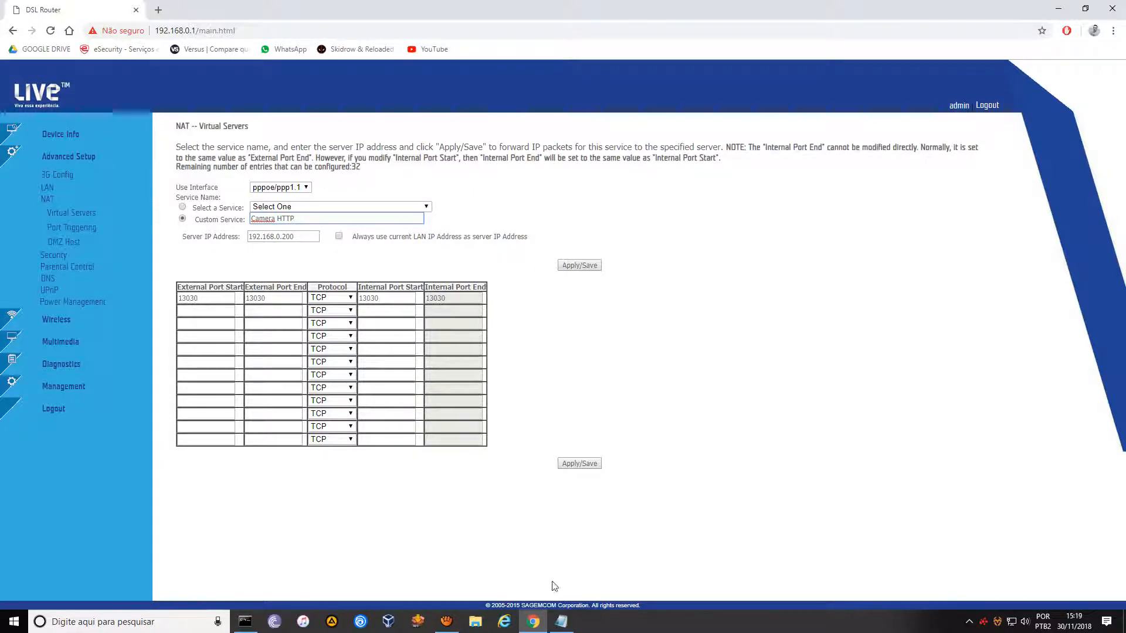
left_click(561, 622)
Add a DVR port line 'http 13030 Apenas TCP' below the DMZ note.
left_click(389, 276)
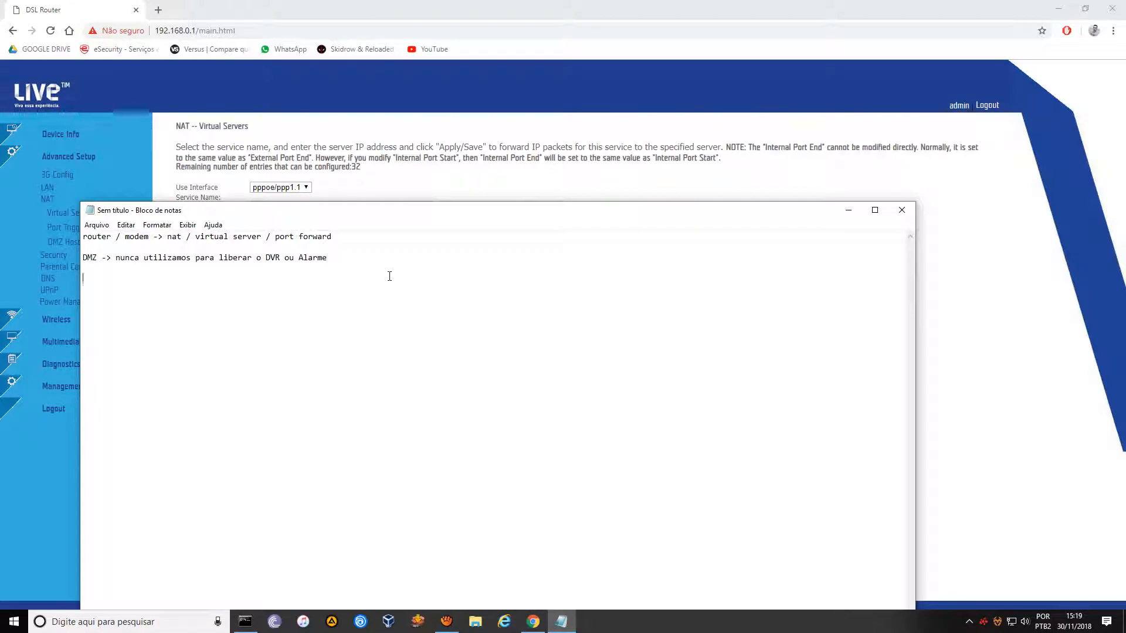
type("DVR ->")
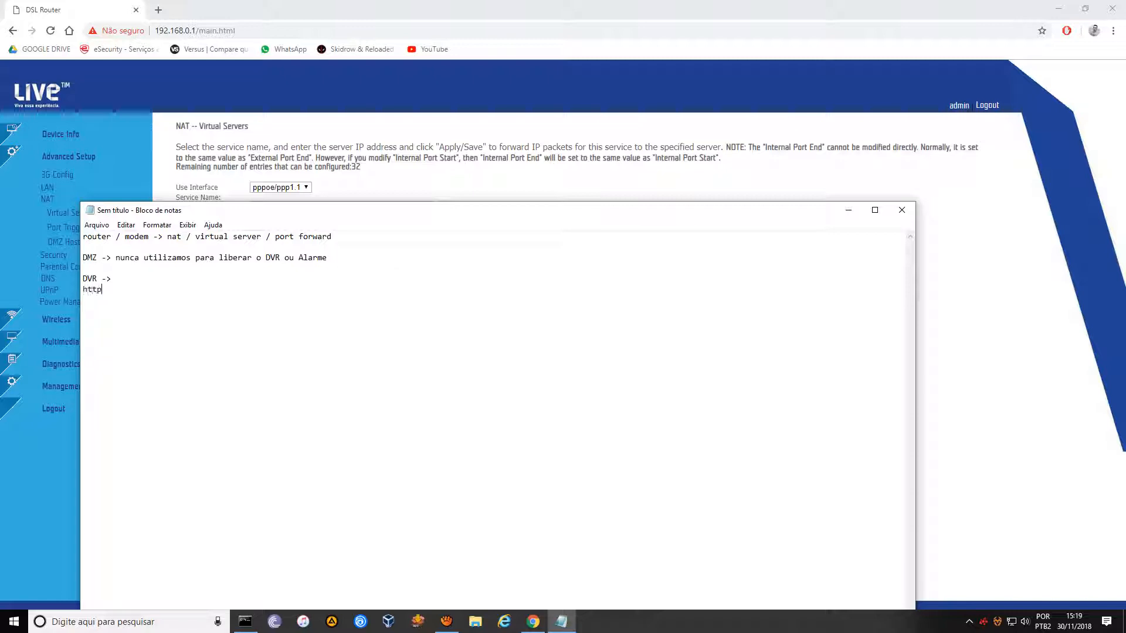
type("13030")
type(" Apoe")
Duplicate the port line and change the copy to 'serv 17000 Apenas TCP'.
left_click_drag(182, 290, 83, 292)
key("ctrl+c")
left_click(99, 300)
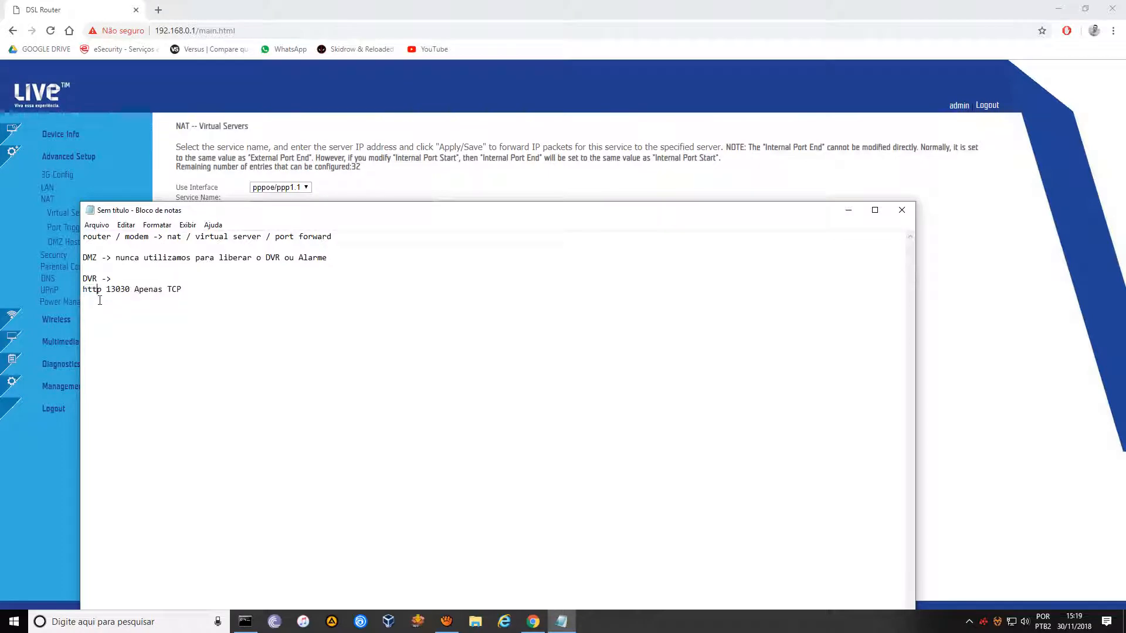
left_click(192, 291)
key("Return")
key("ctrl+v")
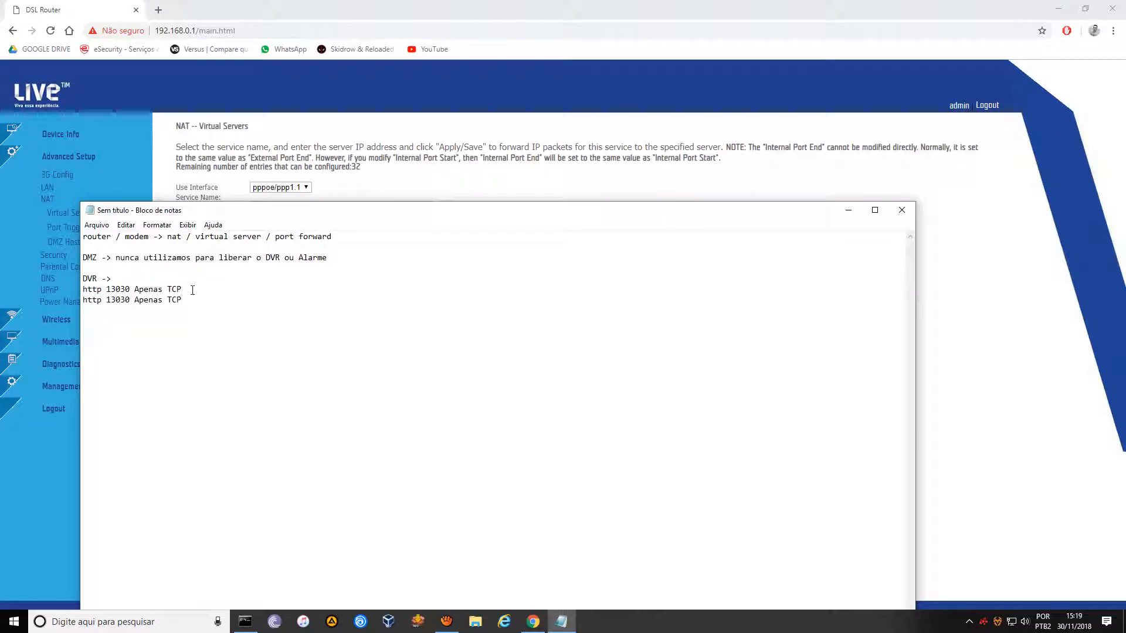
left_click_drag(99, 301, 84, 300)
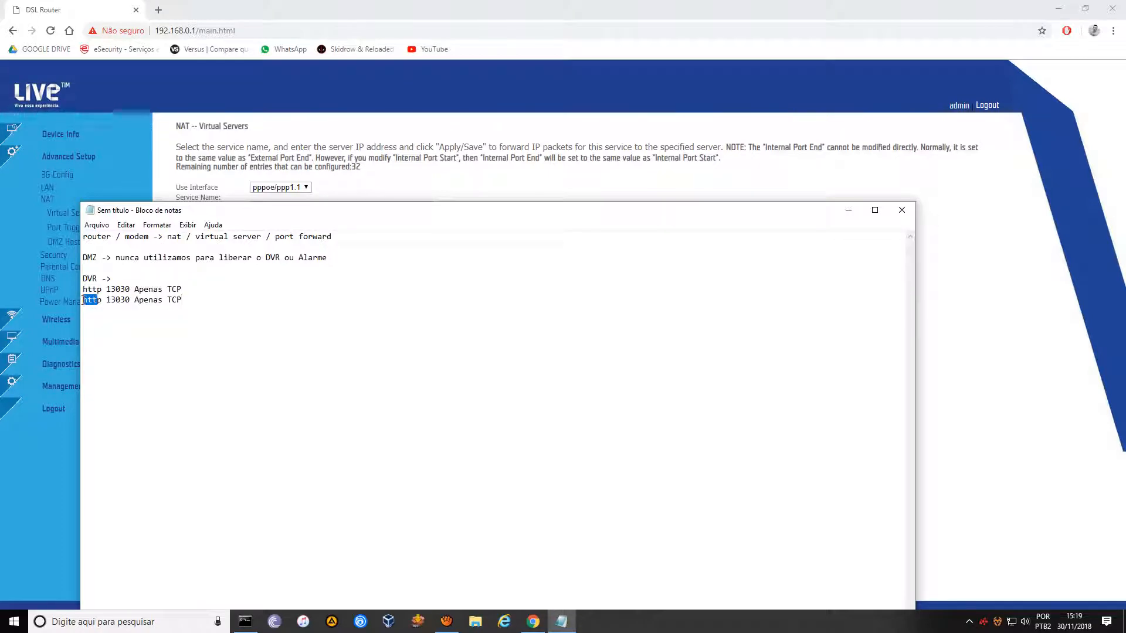
key("BackSpace")
type("17000")
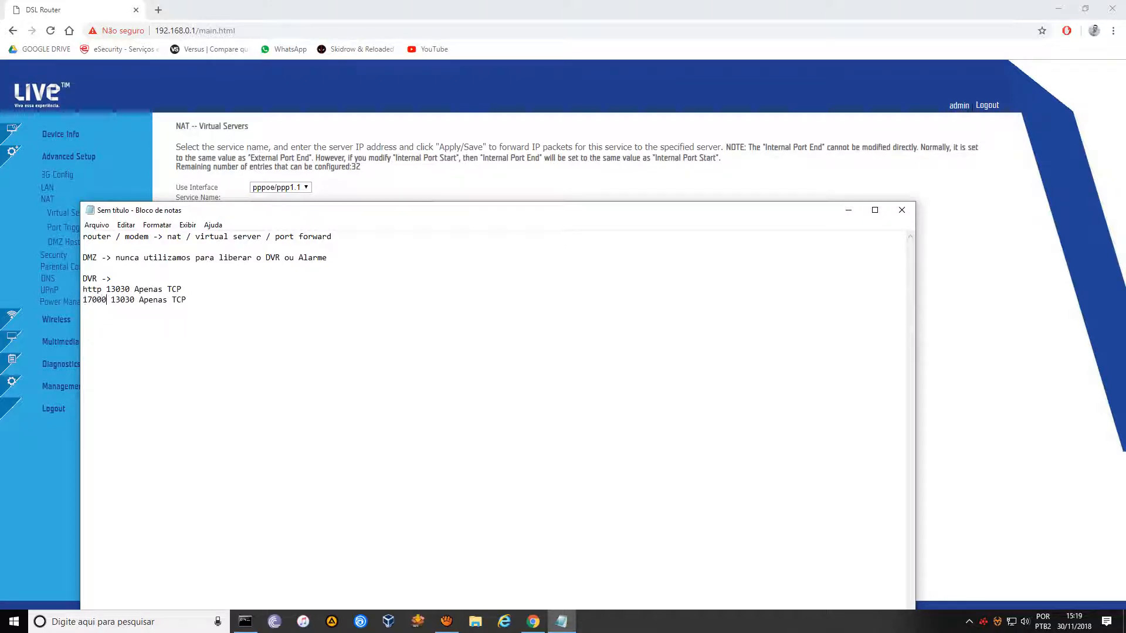
left_click(83, 300)
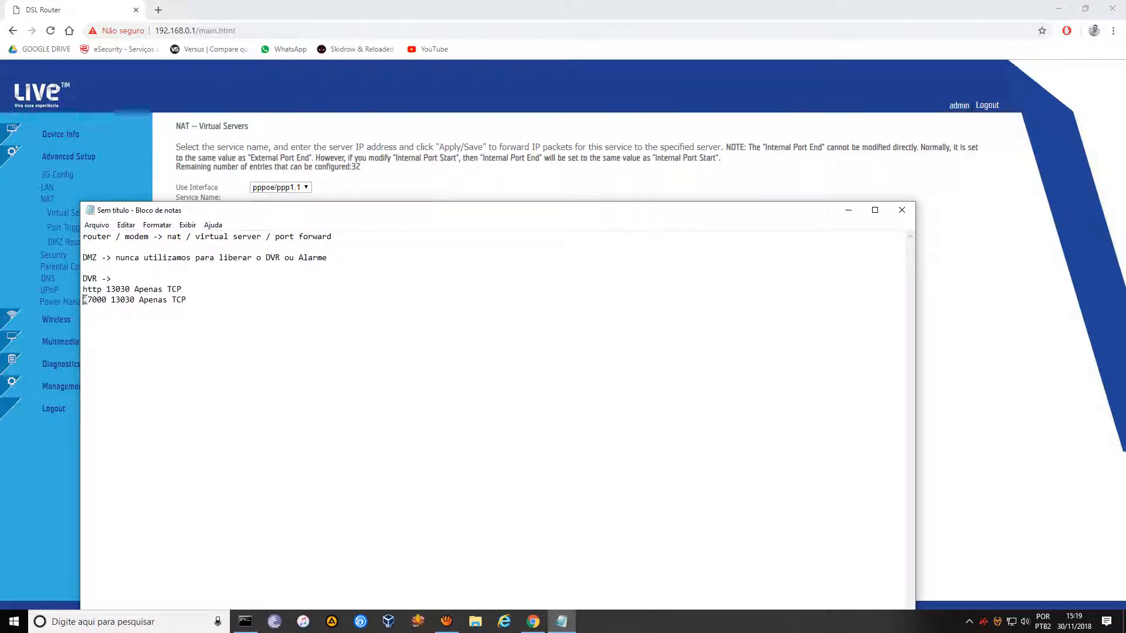
type("serv")
key("Right")
key("Right")
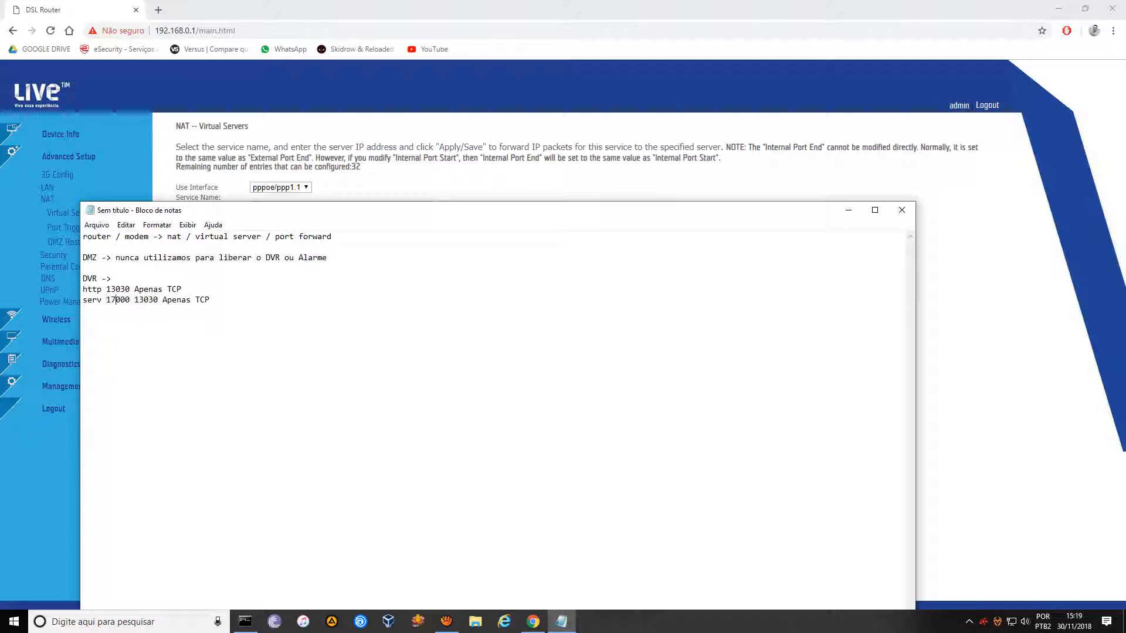
key("Delete")
key("Delete")
key("Delete")
key("Delete")
key("Delete")
key("Delete")
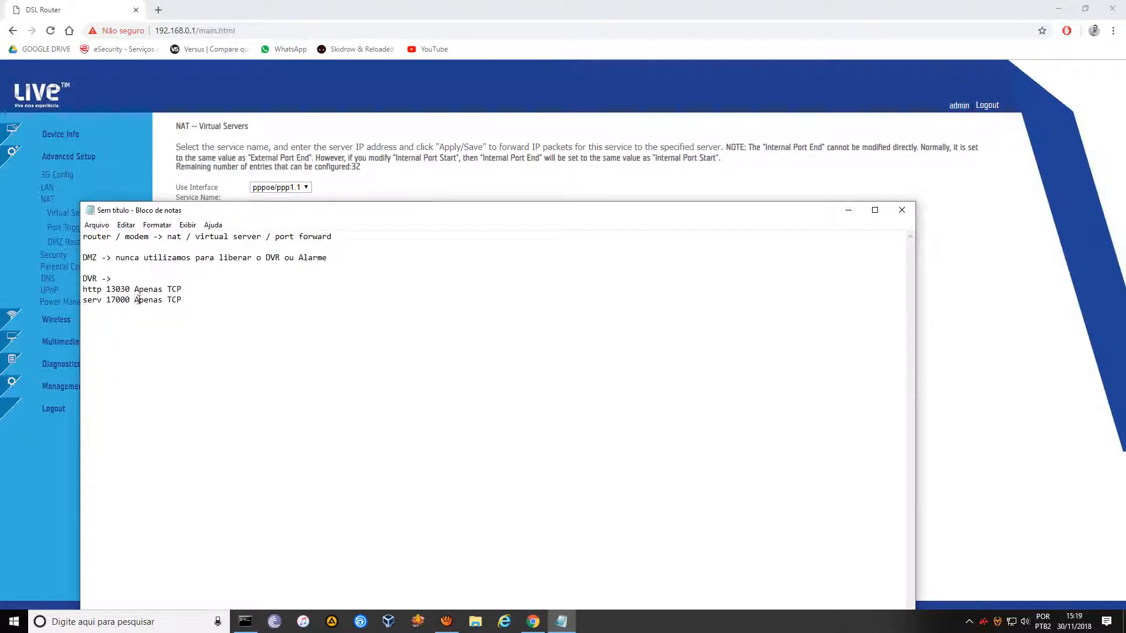
Add a third port line reading 'rtsp 18000 TCP/UDP'.
left_click_drag(188, 300, 90, 301)
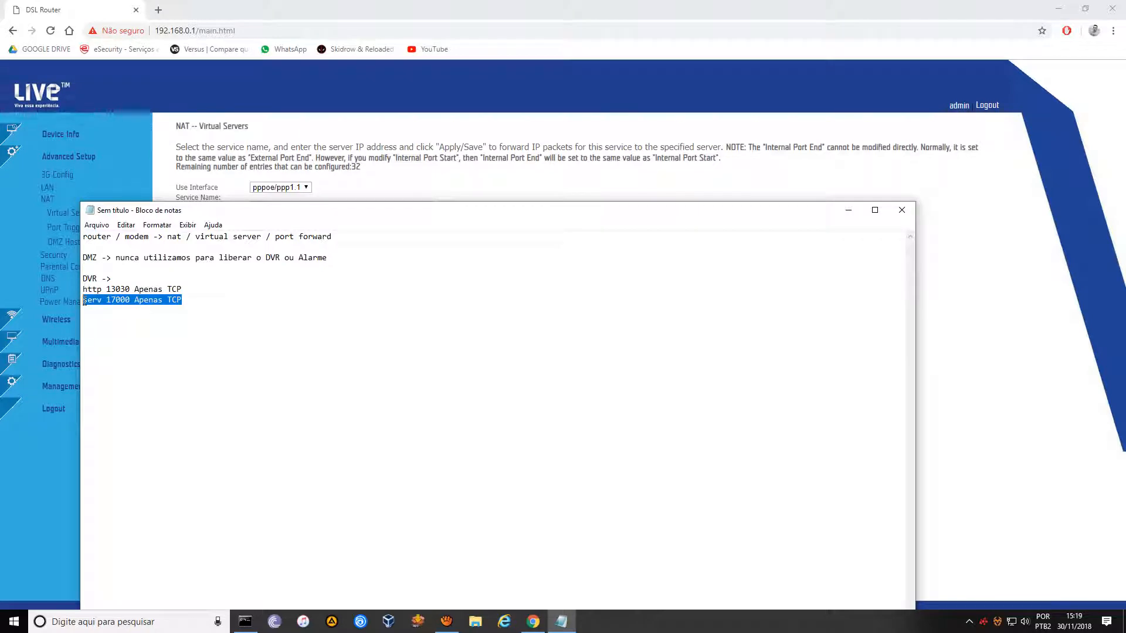
key("Return")
key("ctrl+v")
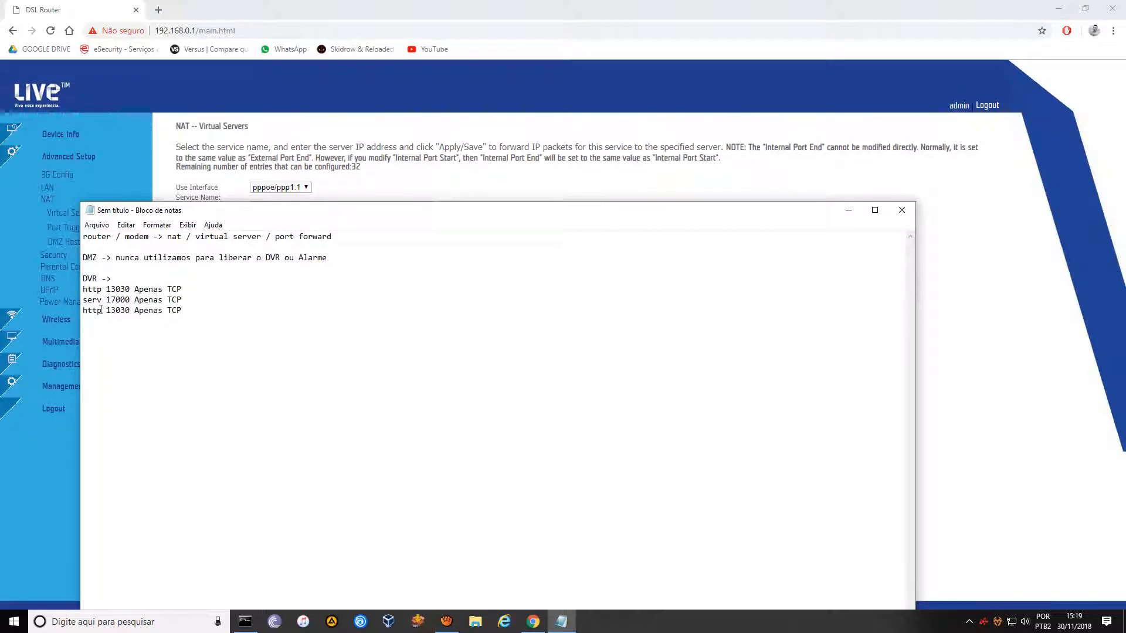
left_click_drag(102, 311, 84, 311)
type("rtsp")
key("Right")
key("Right")
key("Delete")
key("Delete")
key("Delete")
key("Delete")
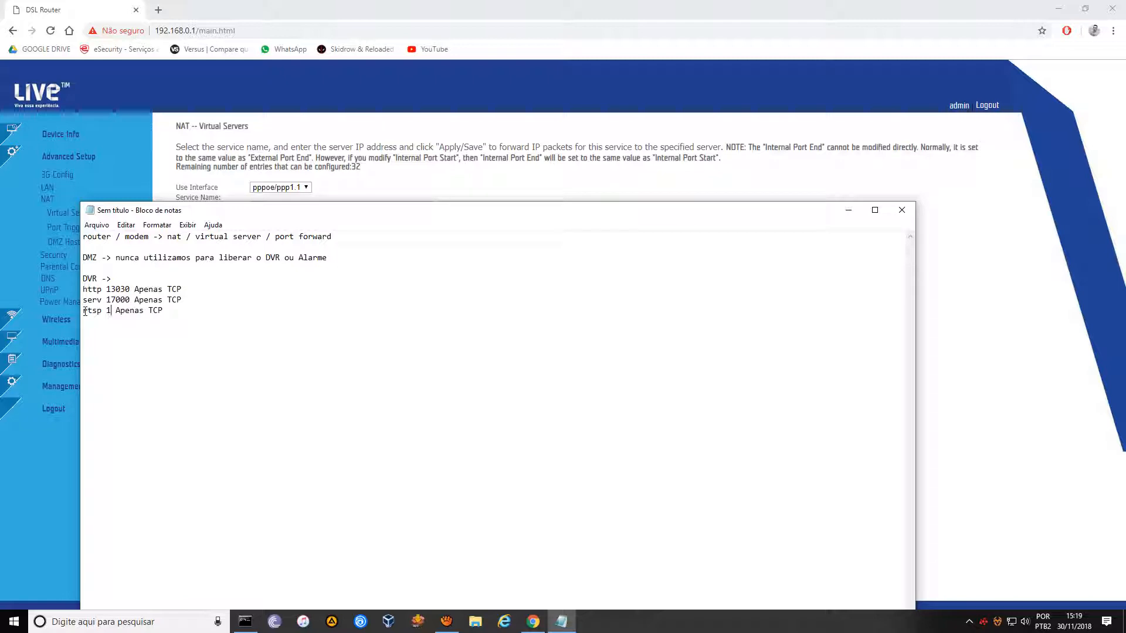
type("8000")
key("BackSpace")
key("BackSpace")
key("BackSpace")
key("BackSpace")
key("BackSpace")
key("BackSpace")
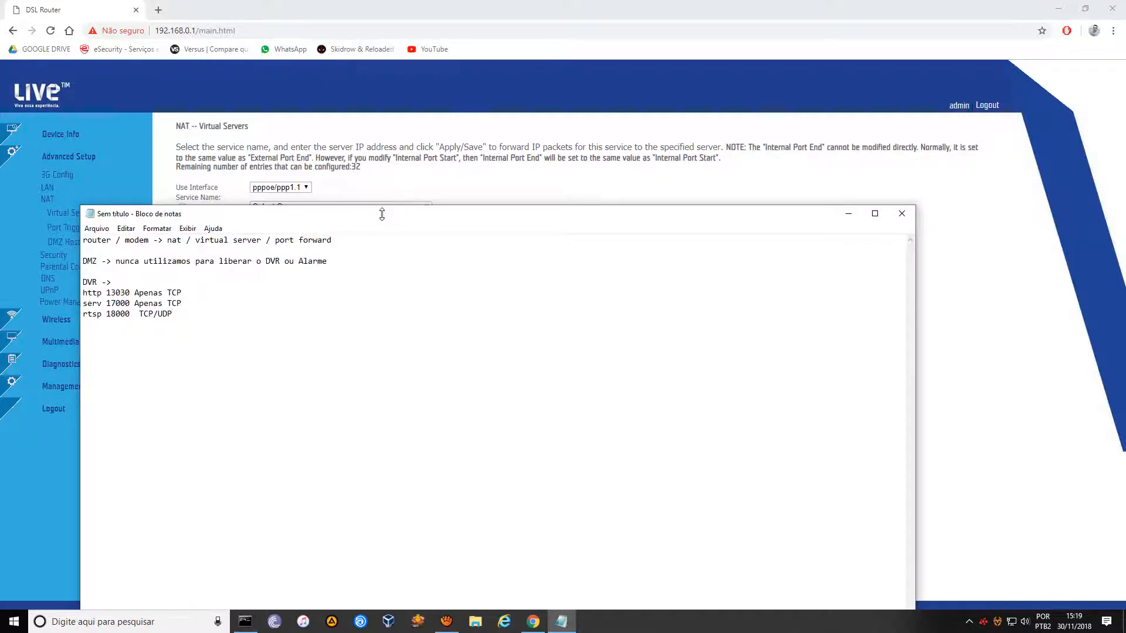
left_click_drag(384, 215, 510, 469)
Fill row 2 with port 17000 TCP and row 3 with 18000 TCP/UDP, then save.
left_click(331, 297)
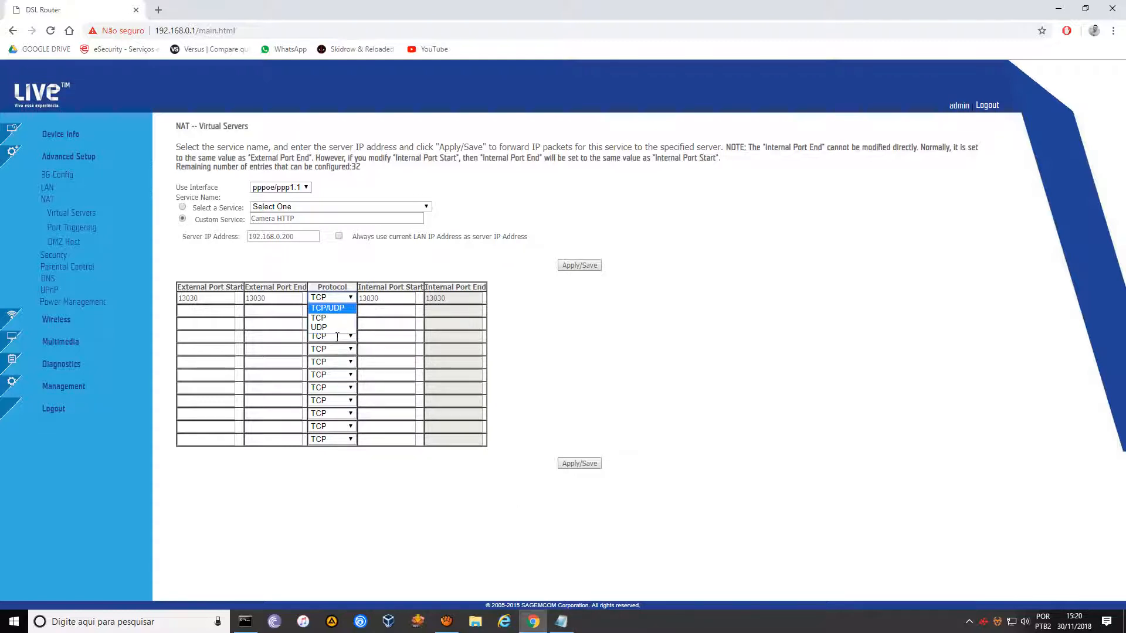
left_click(379, 312)
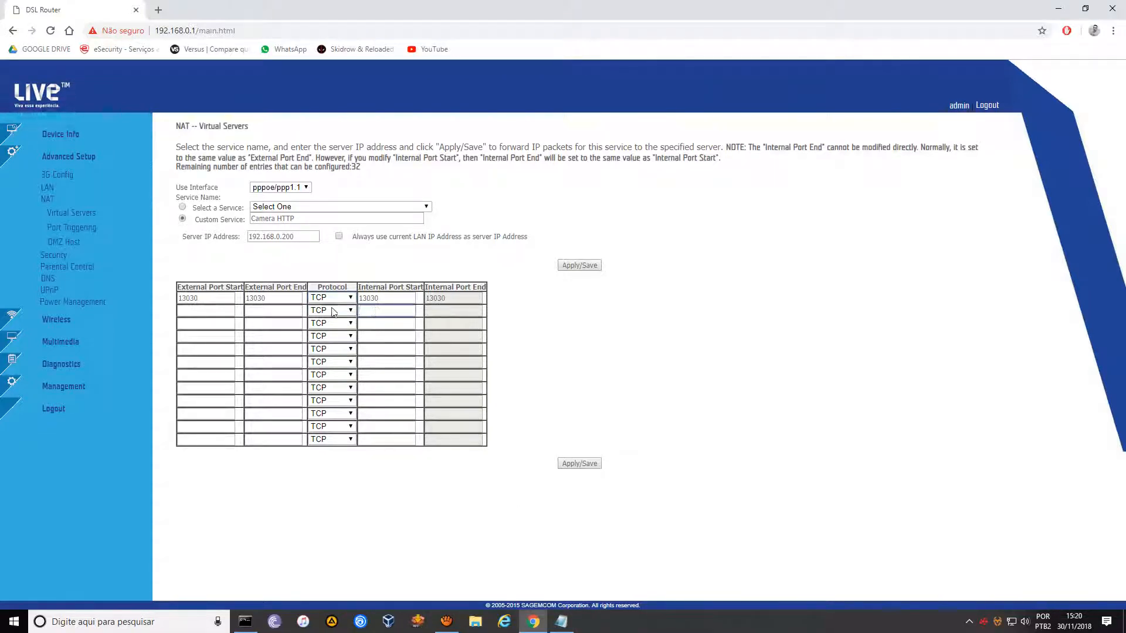
left_click(209, 311)
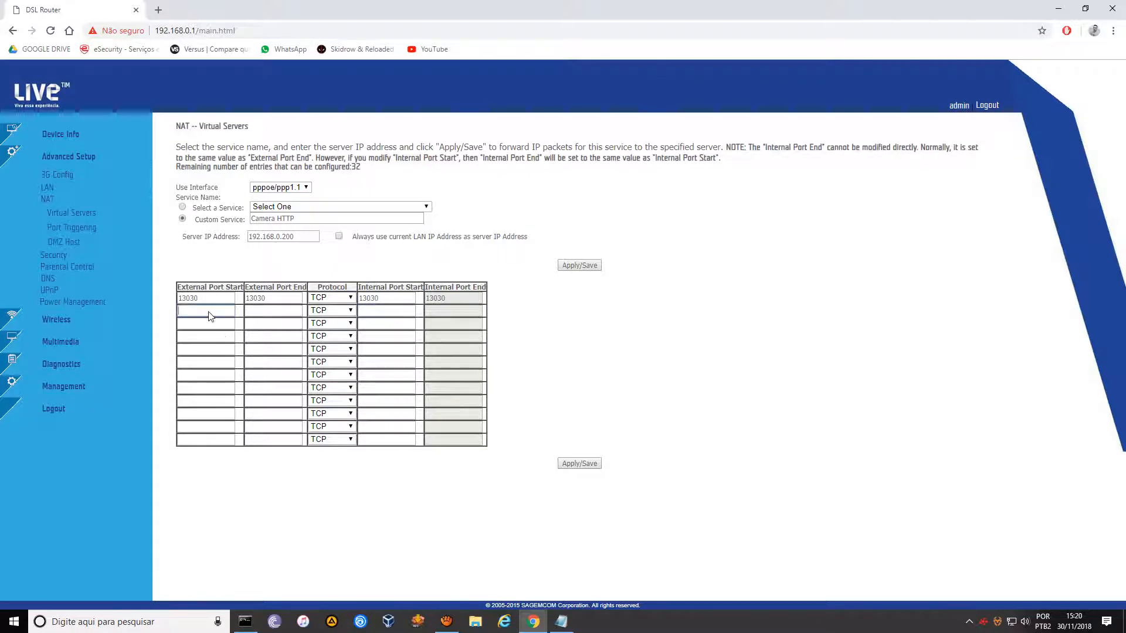
type("17000")
key("Tab")
type("17000")
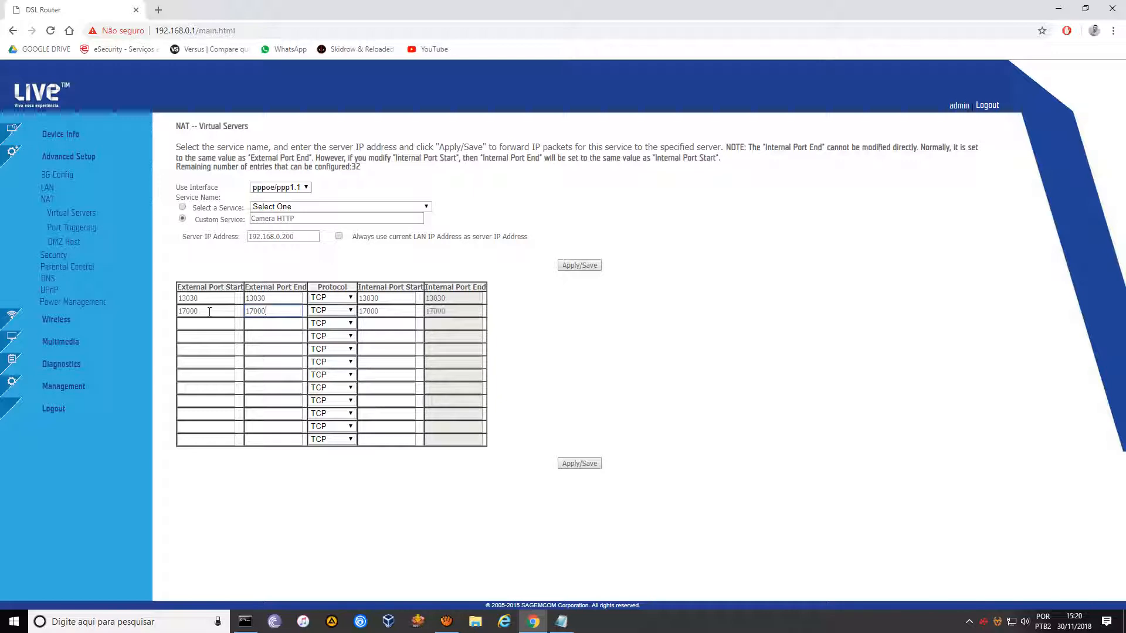
key("Tab")
key("Tab")
key("Tab")
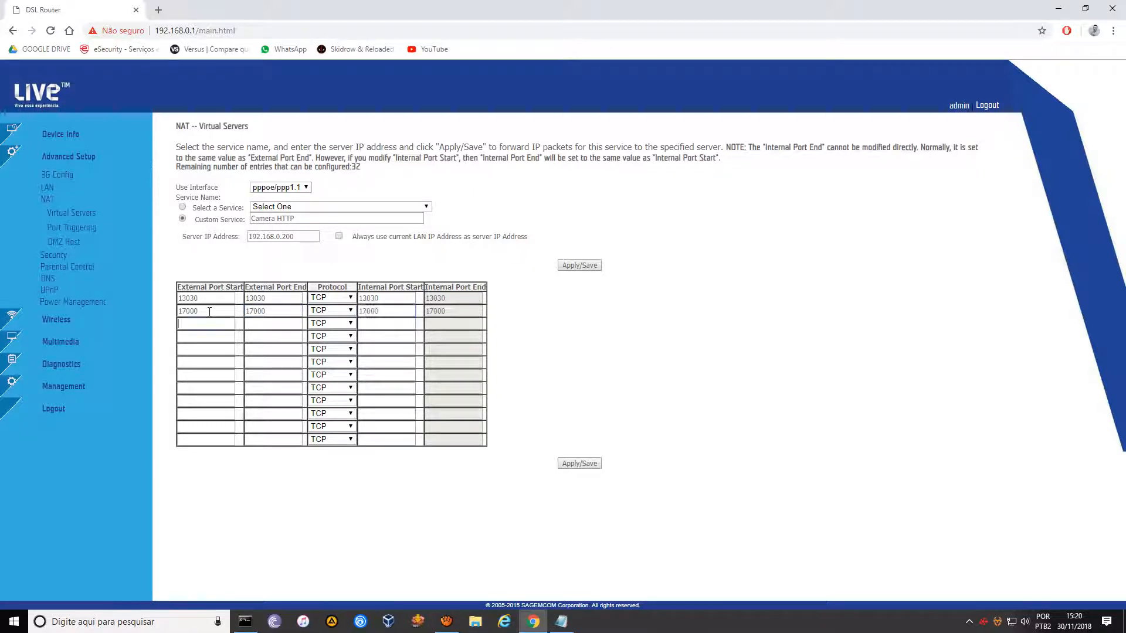
type("18")
type("1")
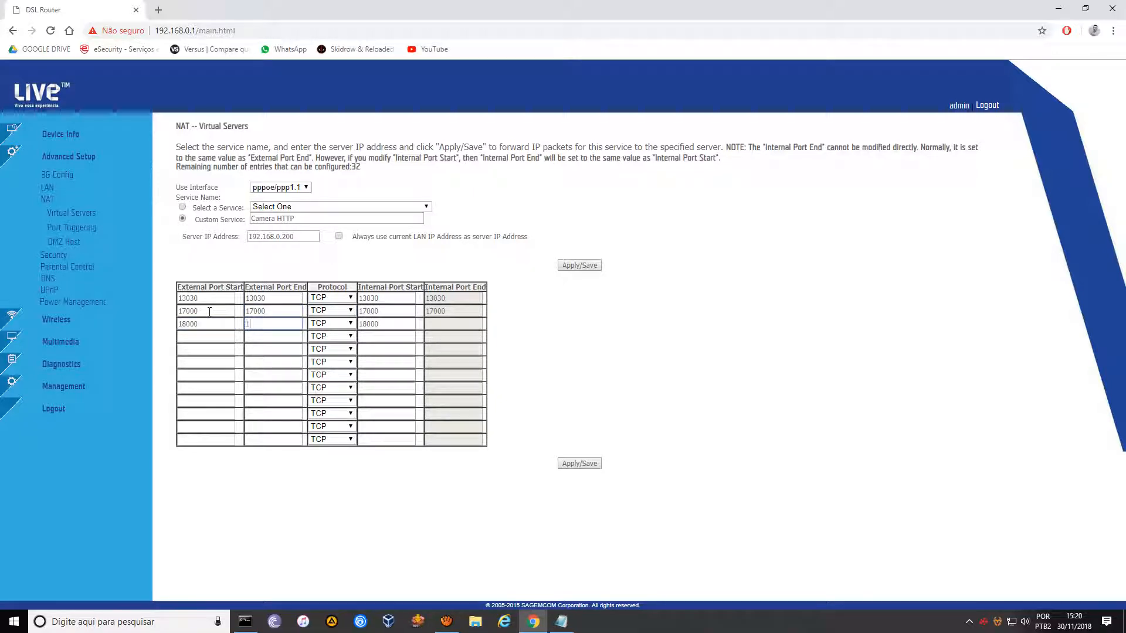
type("8000")
left_click(333, 323)
left_click(345, 338)
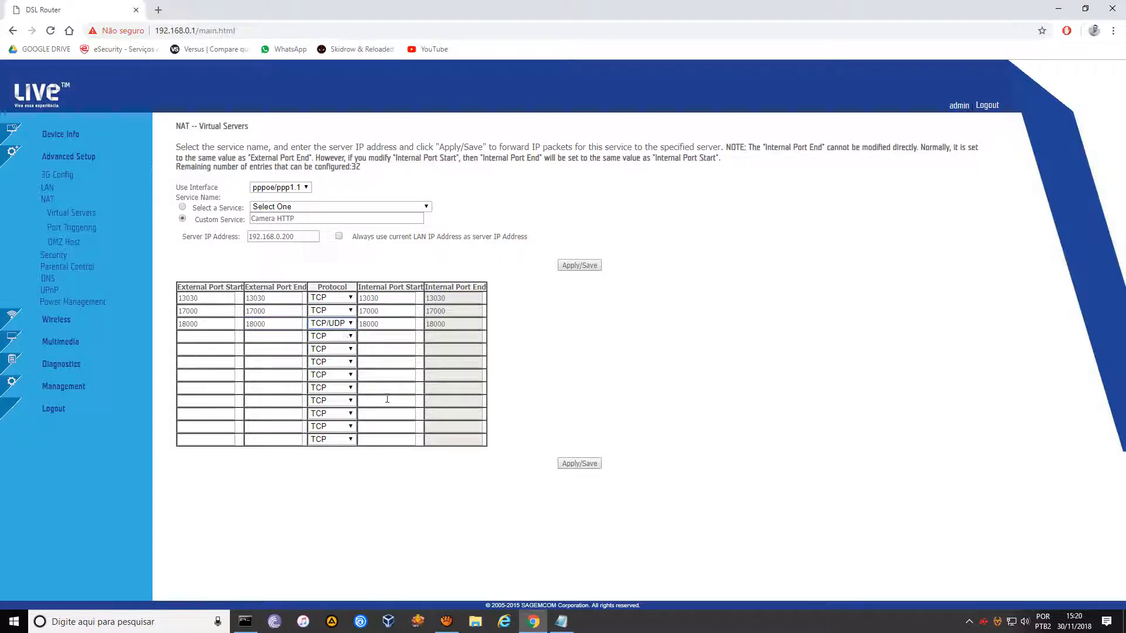
left_click(580, 464)
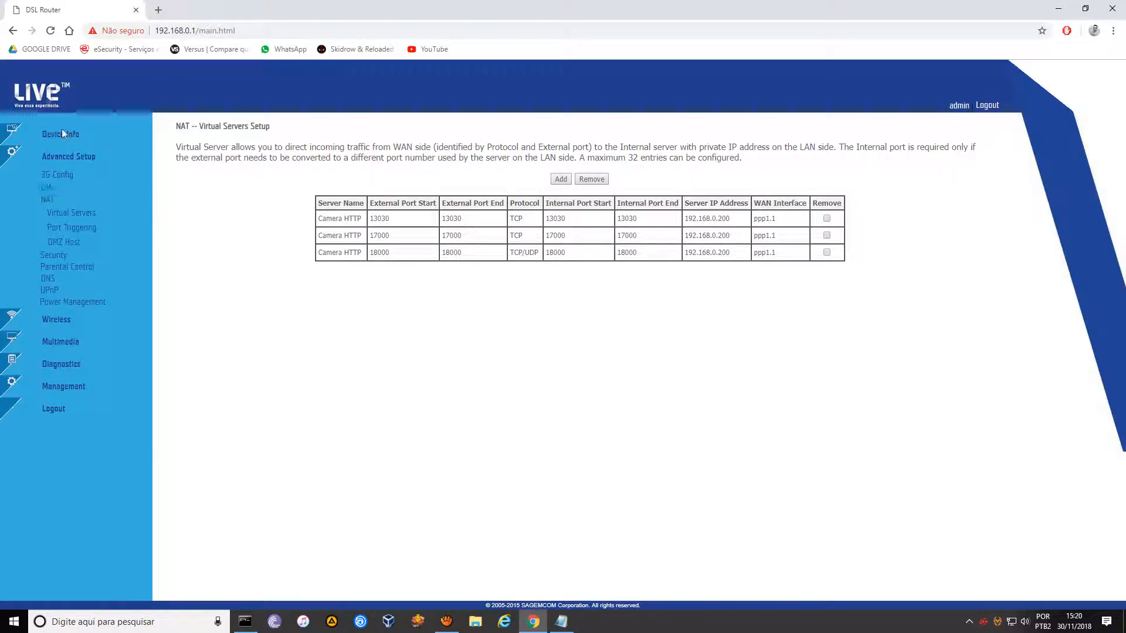
Add an 'ALARME -> 192.168.0.1' heading with 'serv 1000' below the DVR ports.
left_click(561, 622)
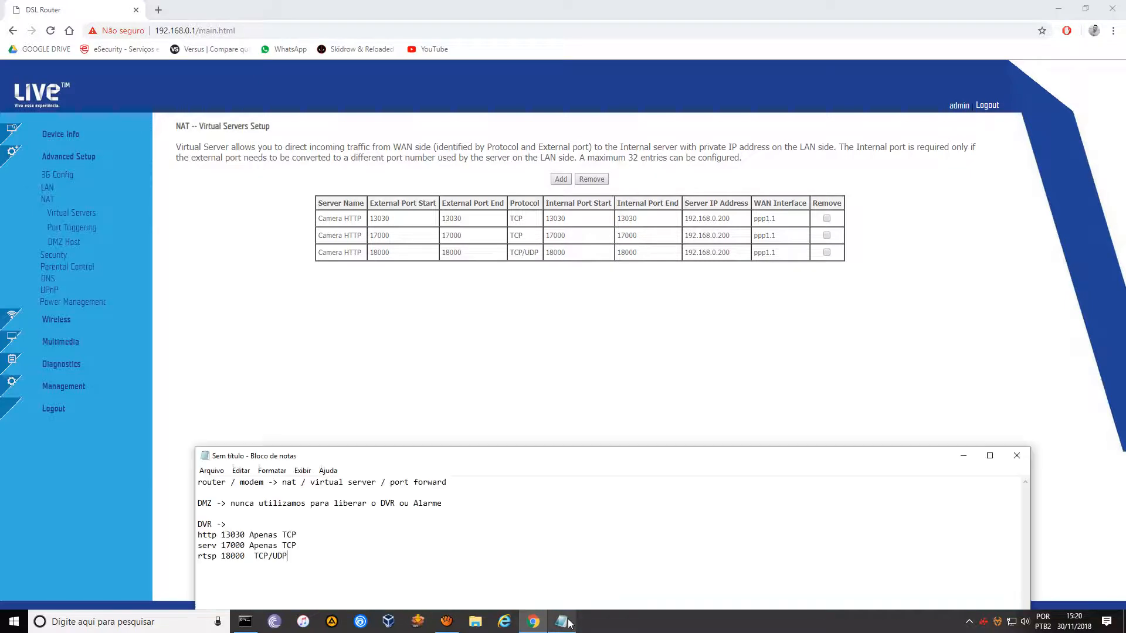
left_click(362, 550)
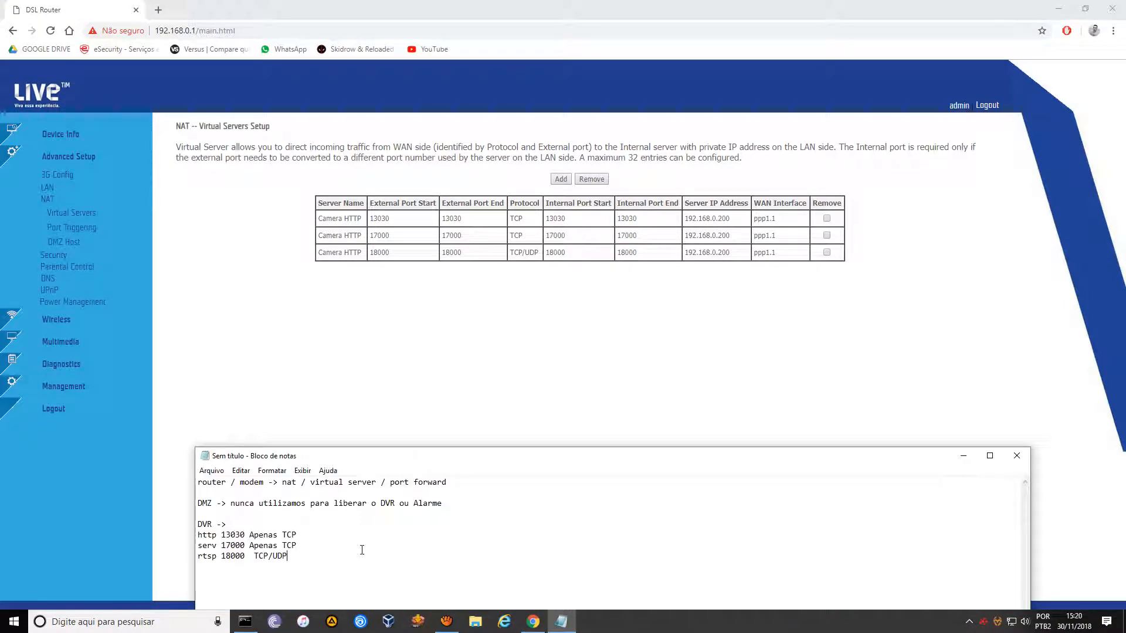
type("ALARME")
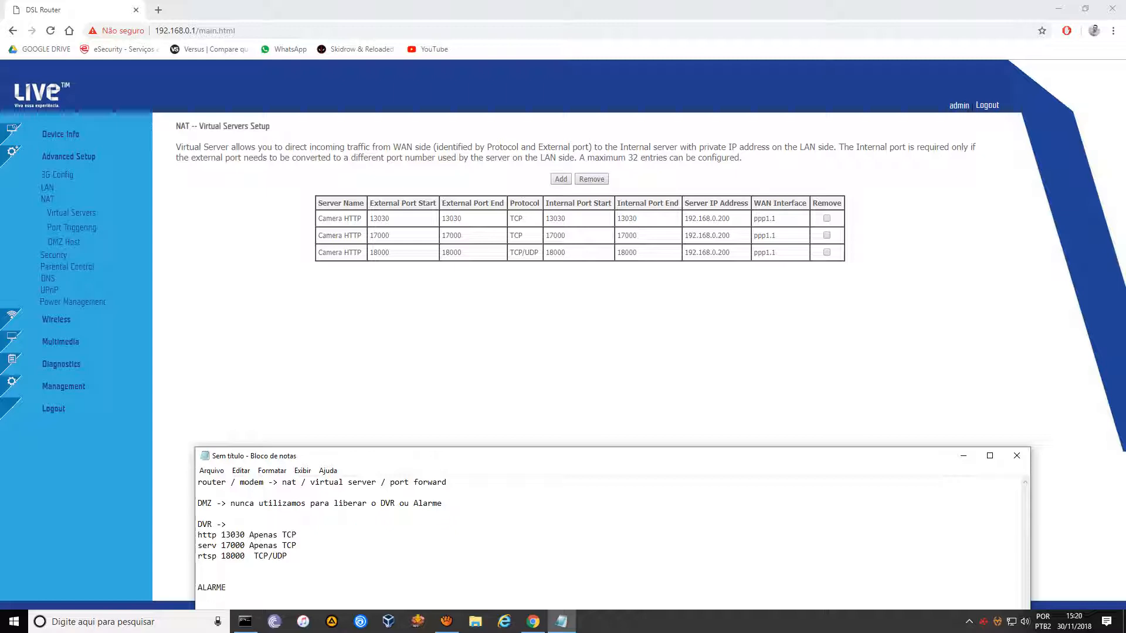
left_click_drag(495, 455, 487, 318)
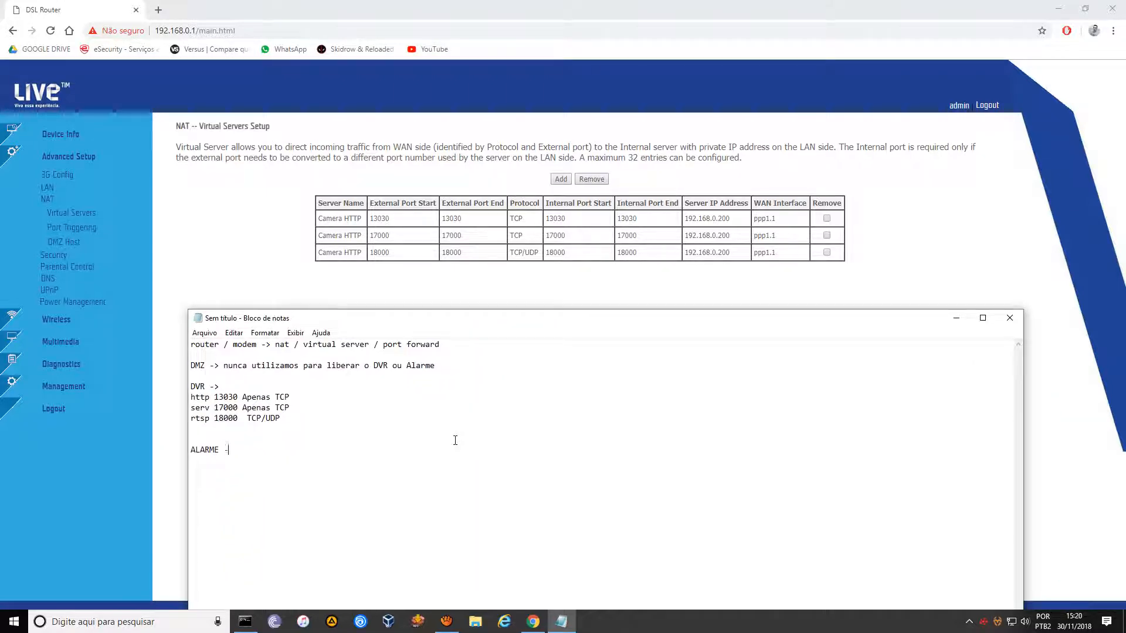
key("Return")
type("serv 1000")
left_click(258, 386)
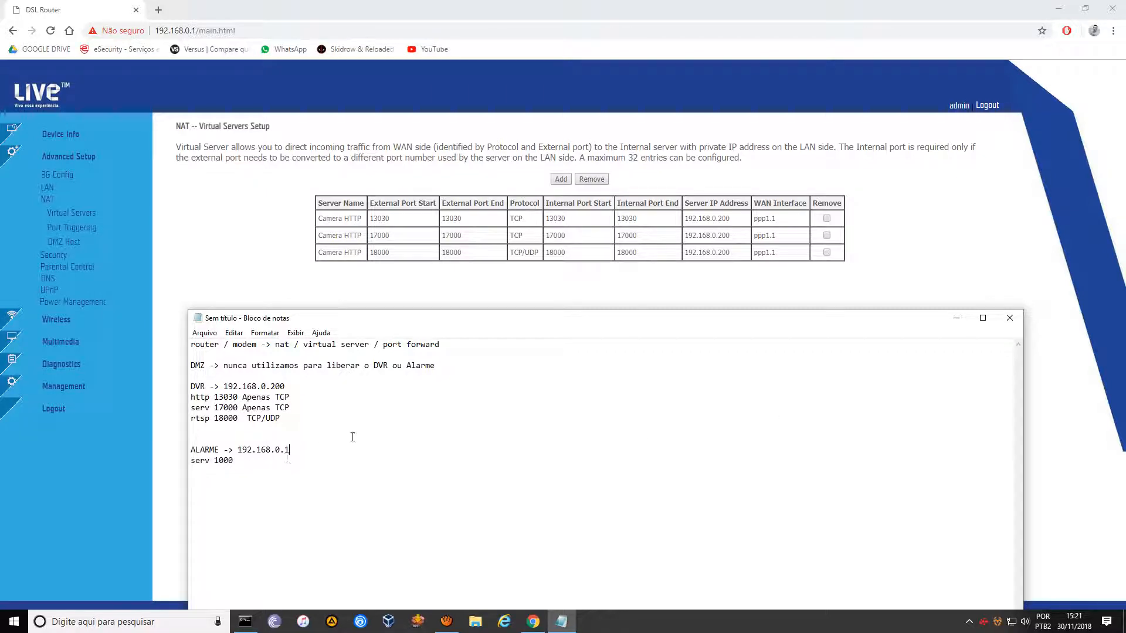
Add a custom service 'Alarme' for 192.168.0.201 with ports 1000 to 1000.
left_click(696, 281)
left_click(561, 180)
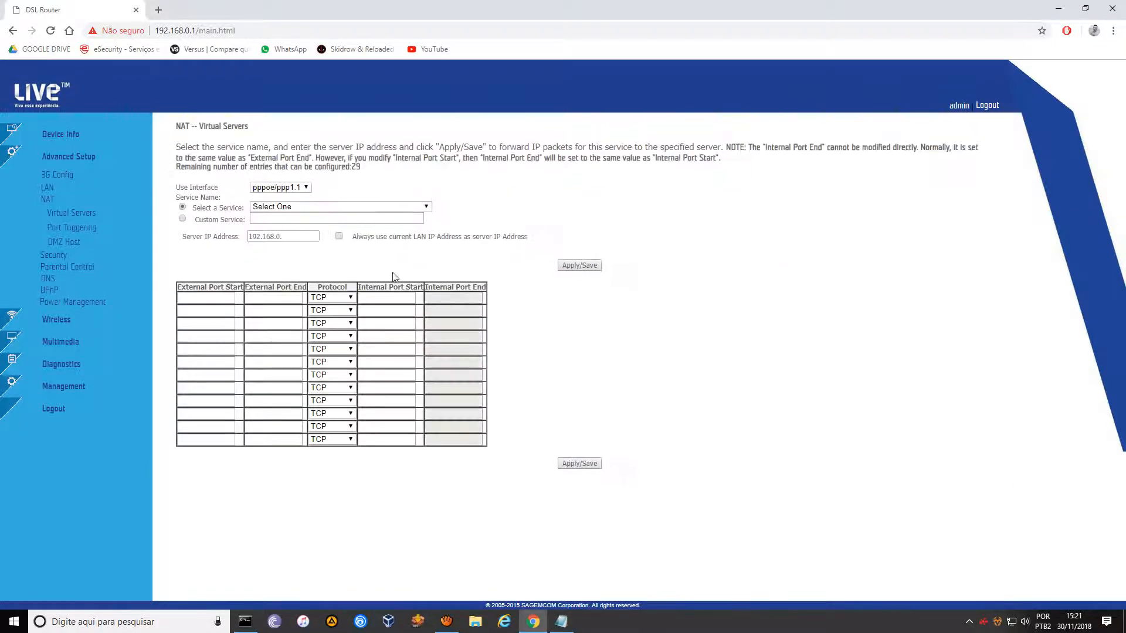
left_click(182, 219)
left_click(273, 218)
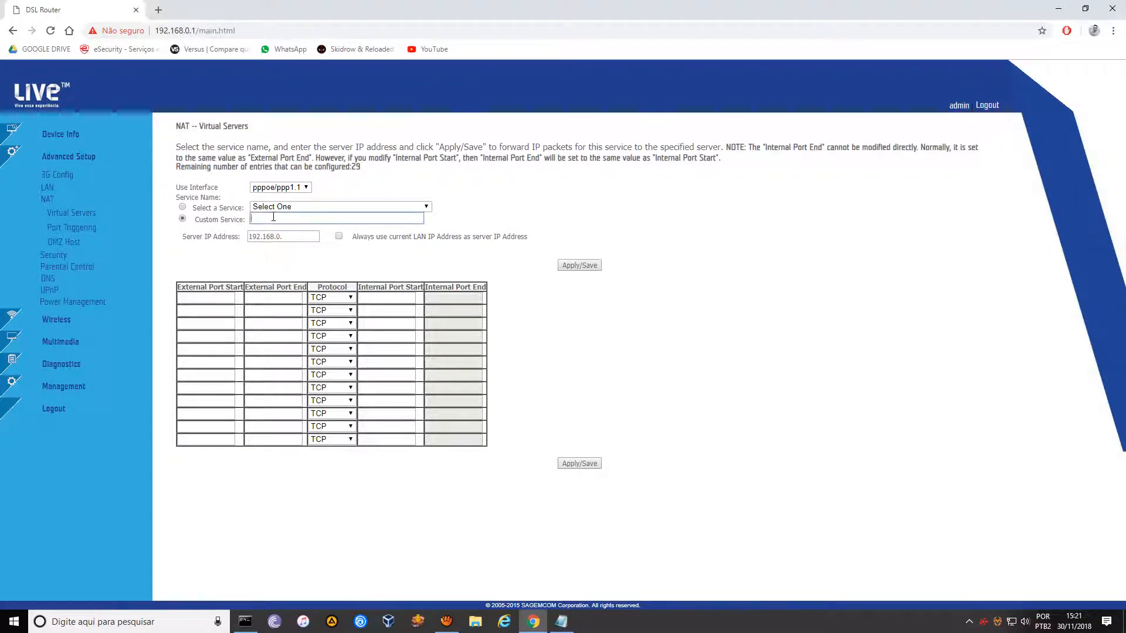
type("Alarme")
left_click(286, 235)
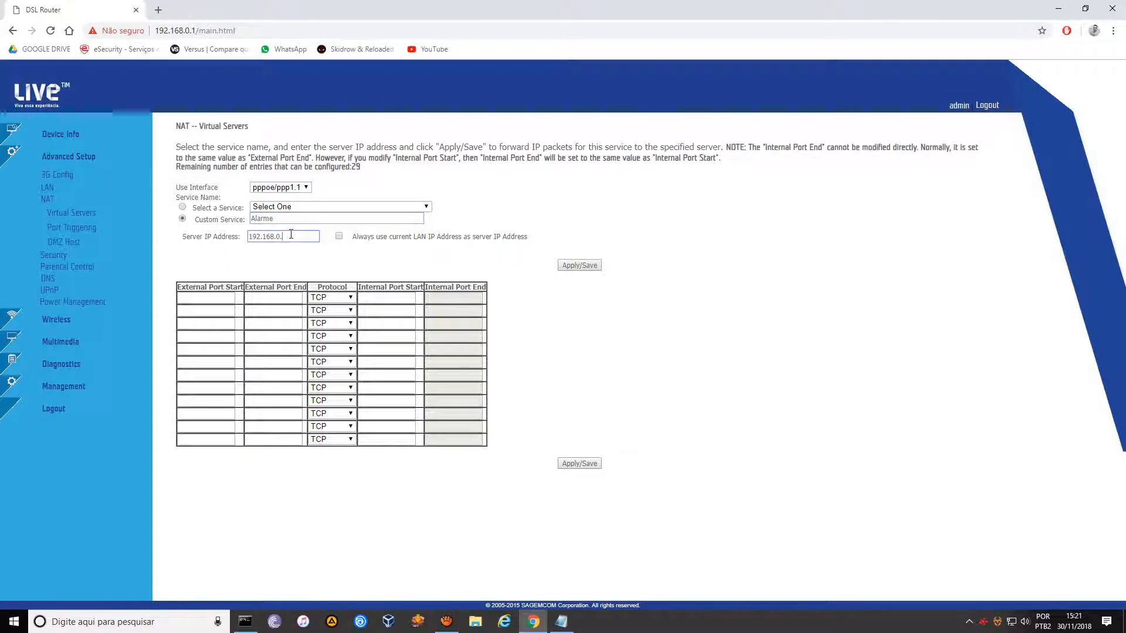
type("201")
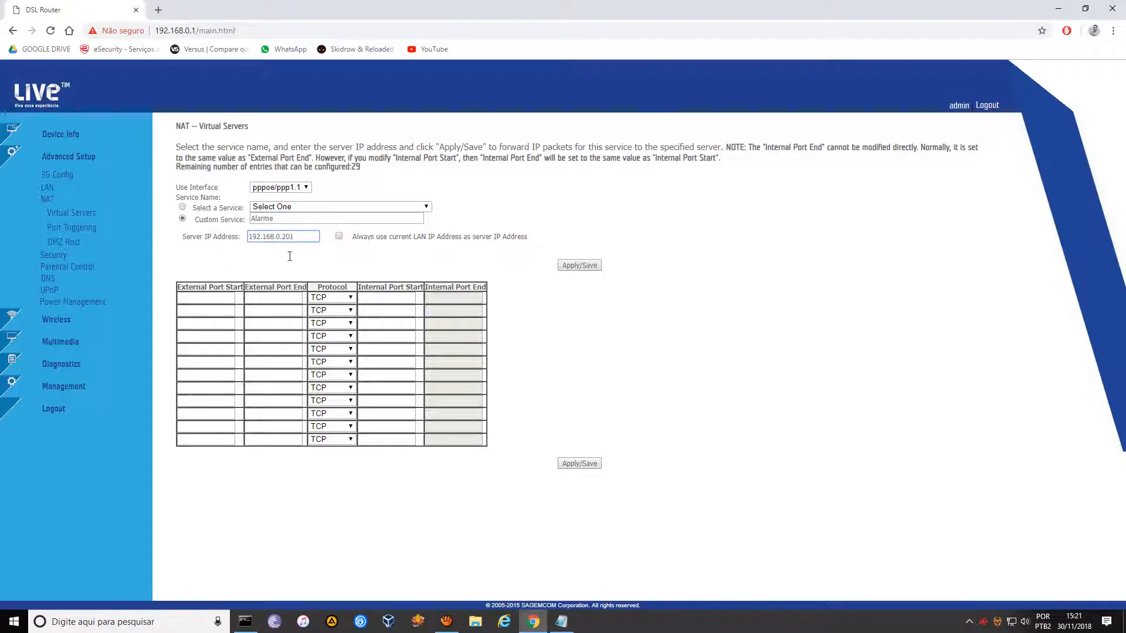
left_click(230, 297)
type("1000")
key("Tab")
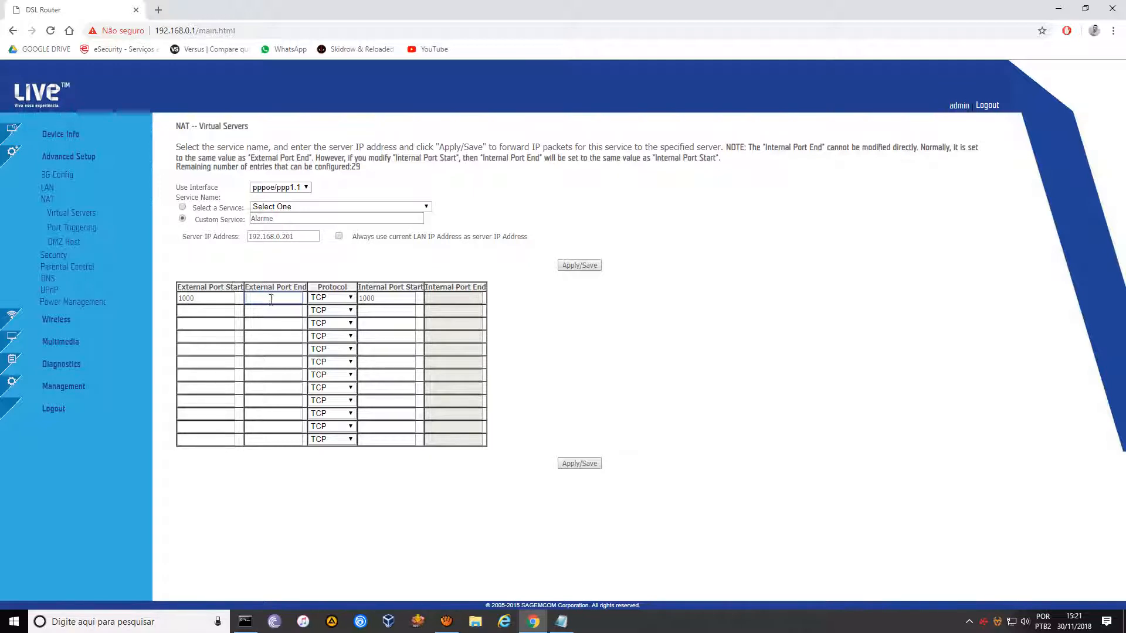
type("1000")
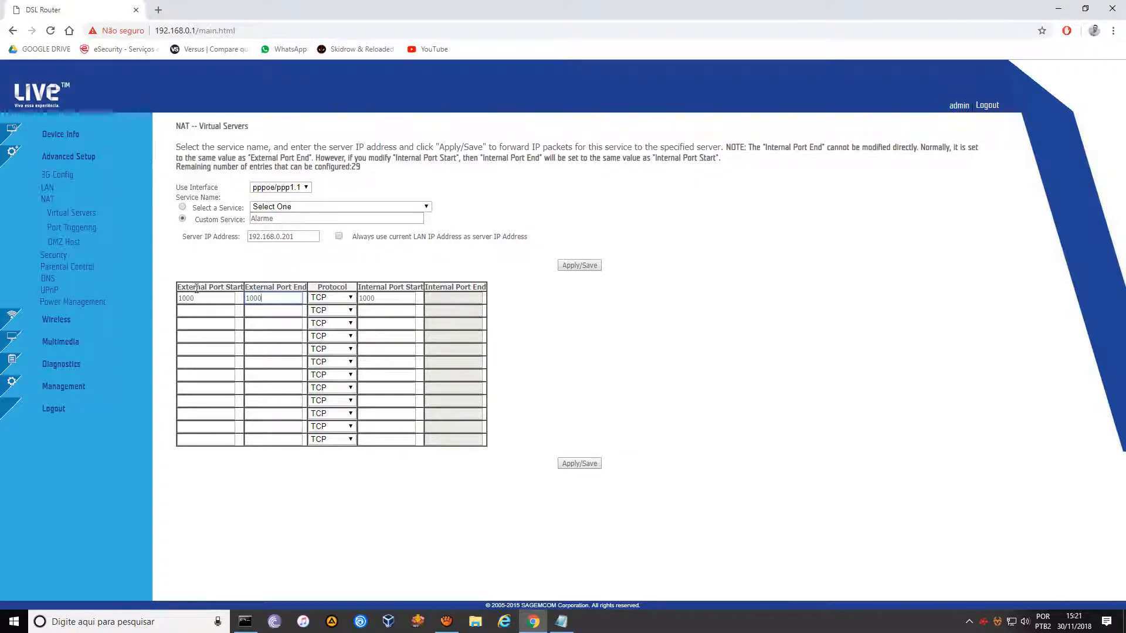
Note TCP for the alarm in Notepad, then save the Alarme TCP rule.
left_click_drag(179, 286, 240, 287)
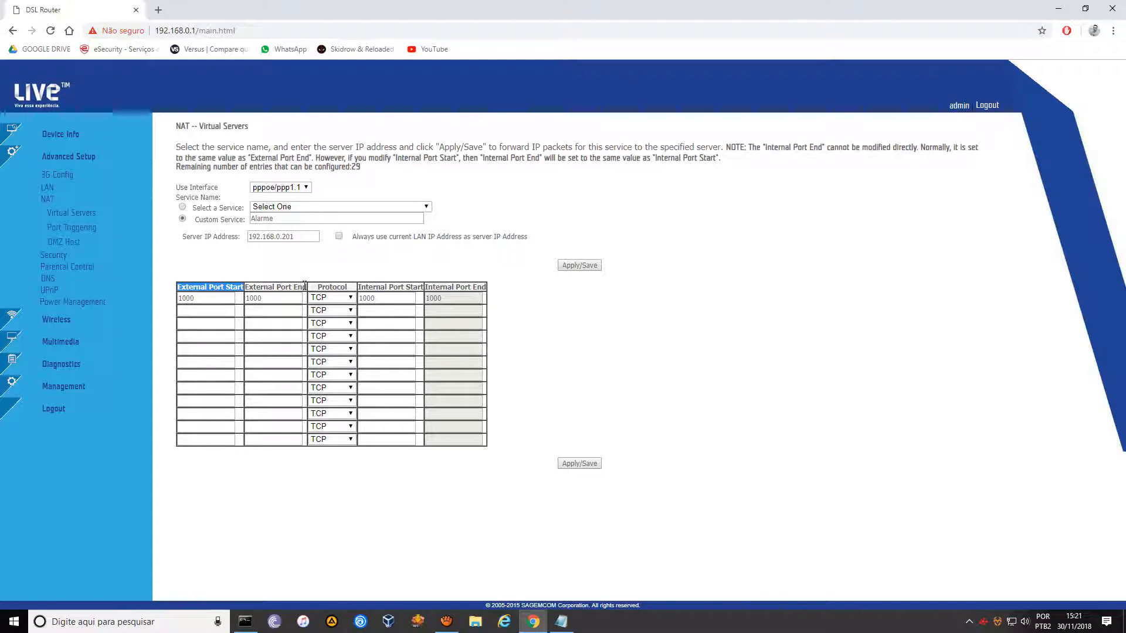
left_click_drag(306, 286, 246, 287)
left_click(281, 293)
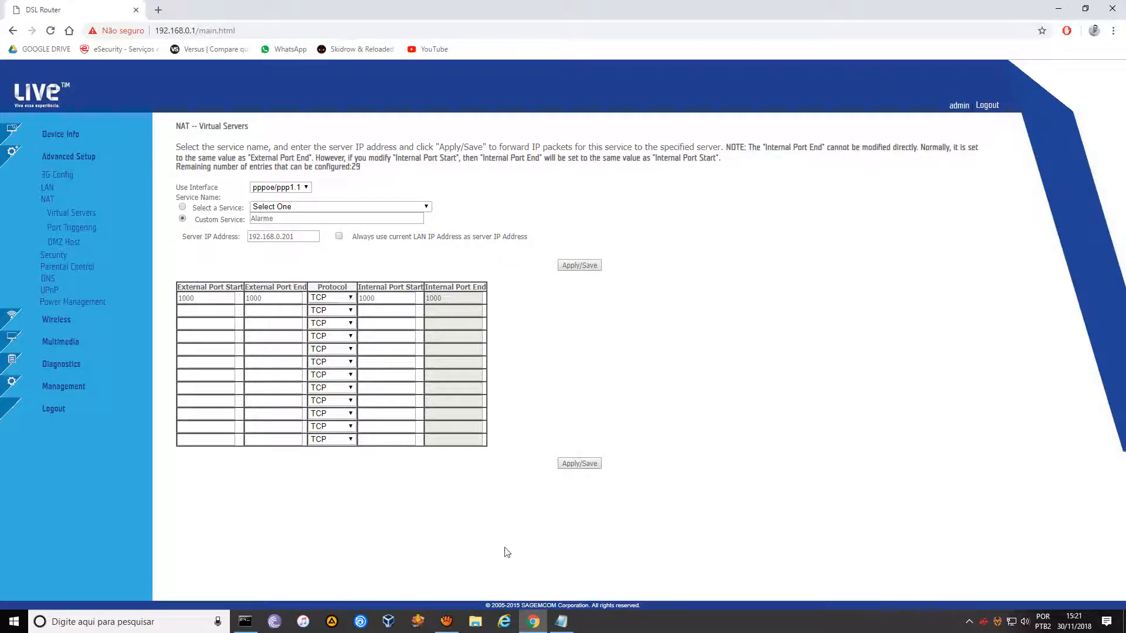
left_click(561, 621)
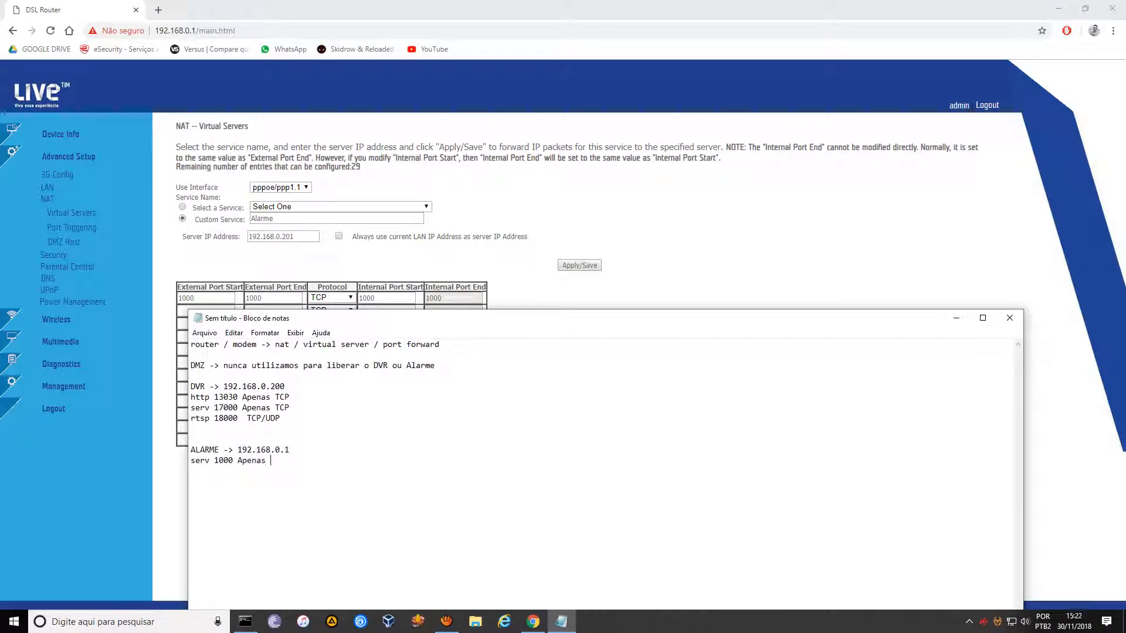
type("TCP")
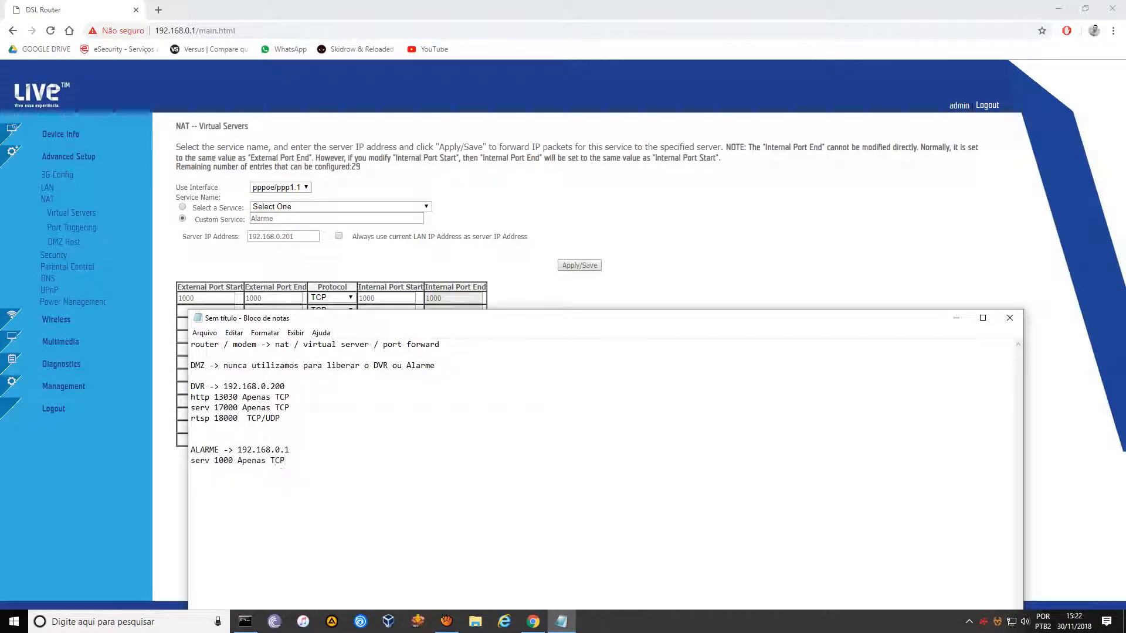
left_click(590, 282)
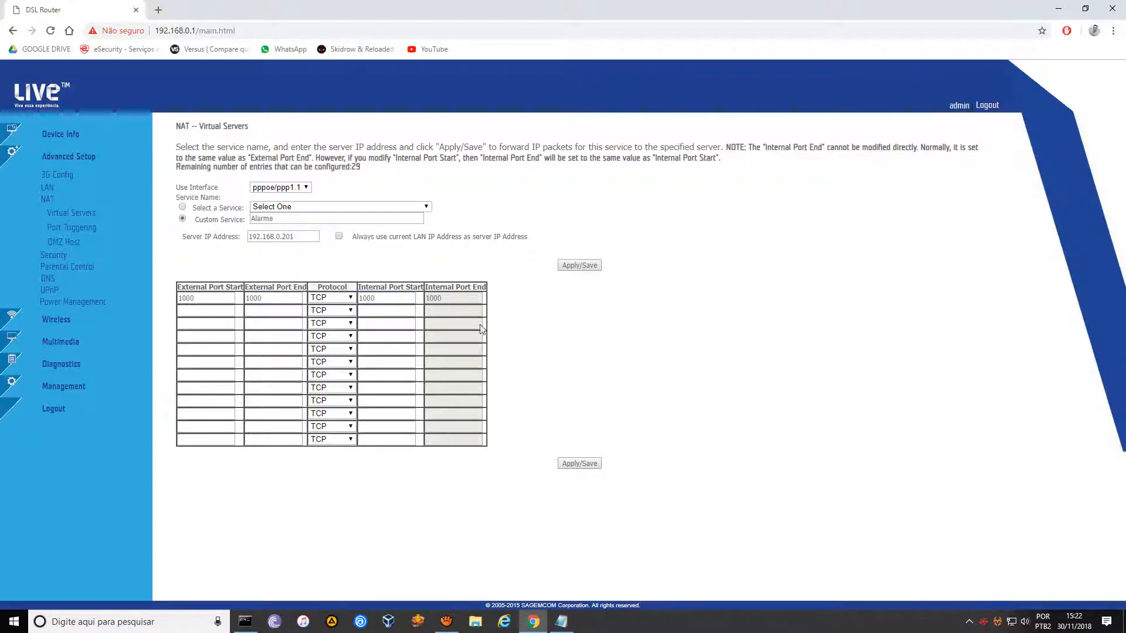
left_click(578, 463)
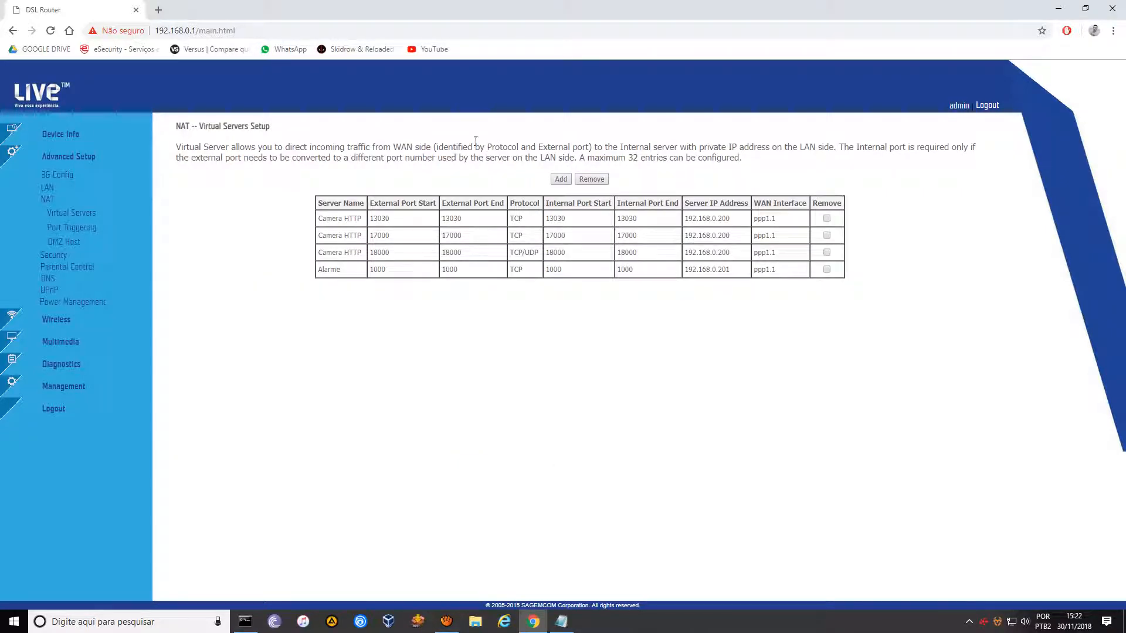
Launch Paint via 'mspaint' in Windows search and make its window taller.
right_click(14, 621)
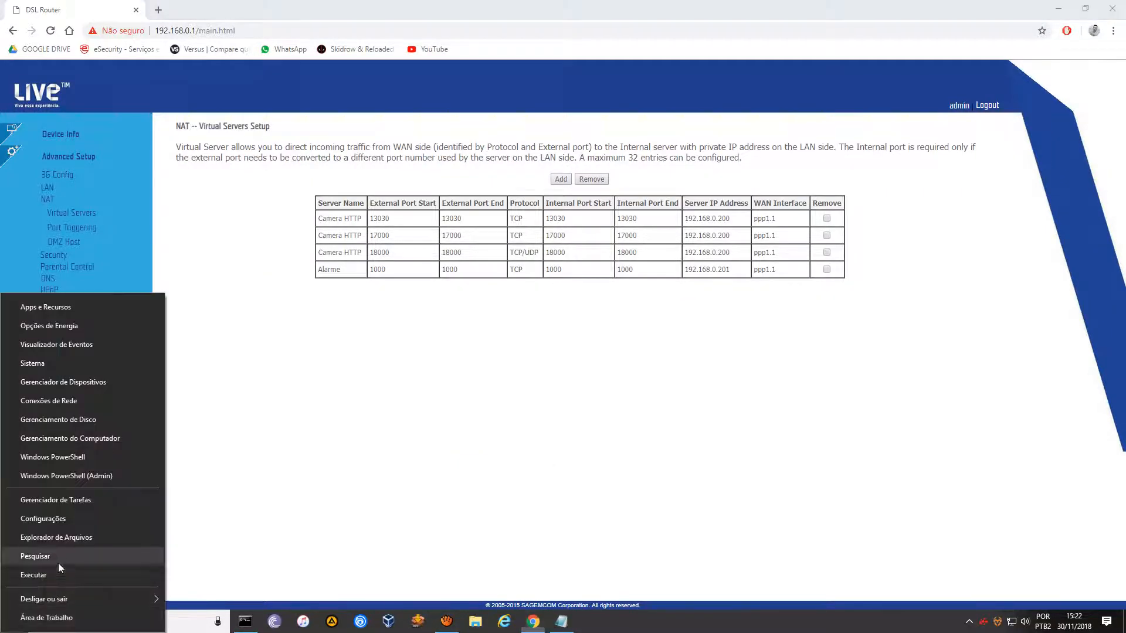
left_click(58, 563)
type("m")
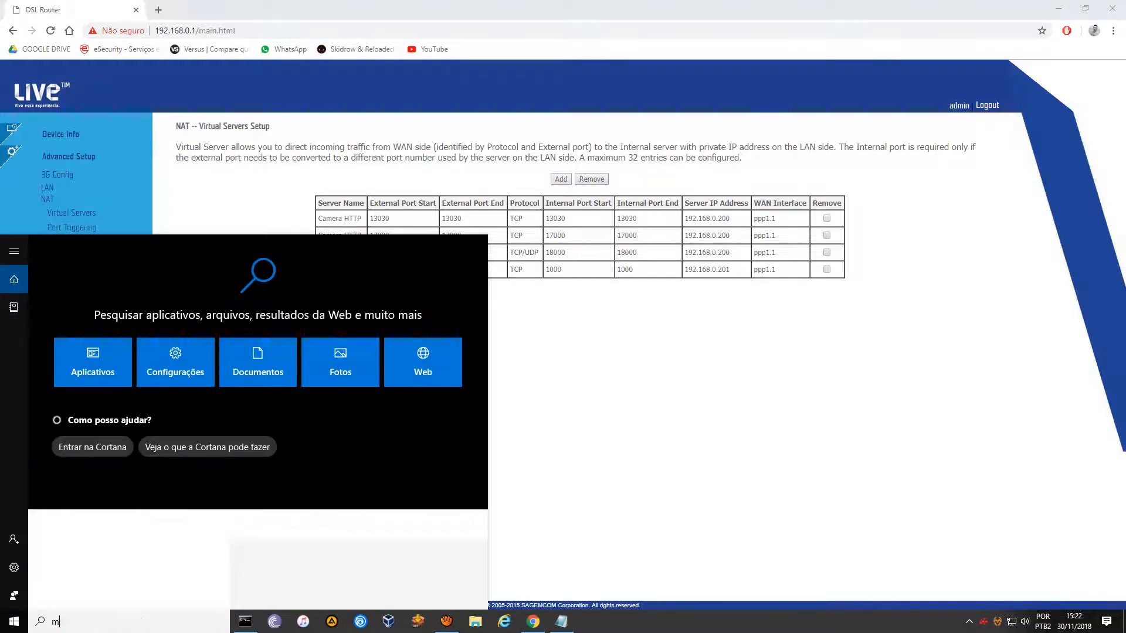
type("spaint")
key("Return")
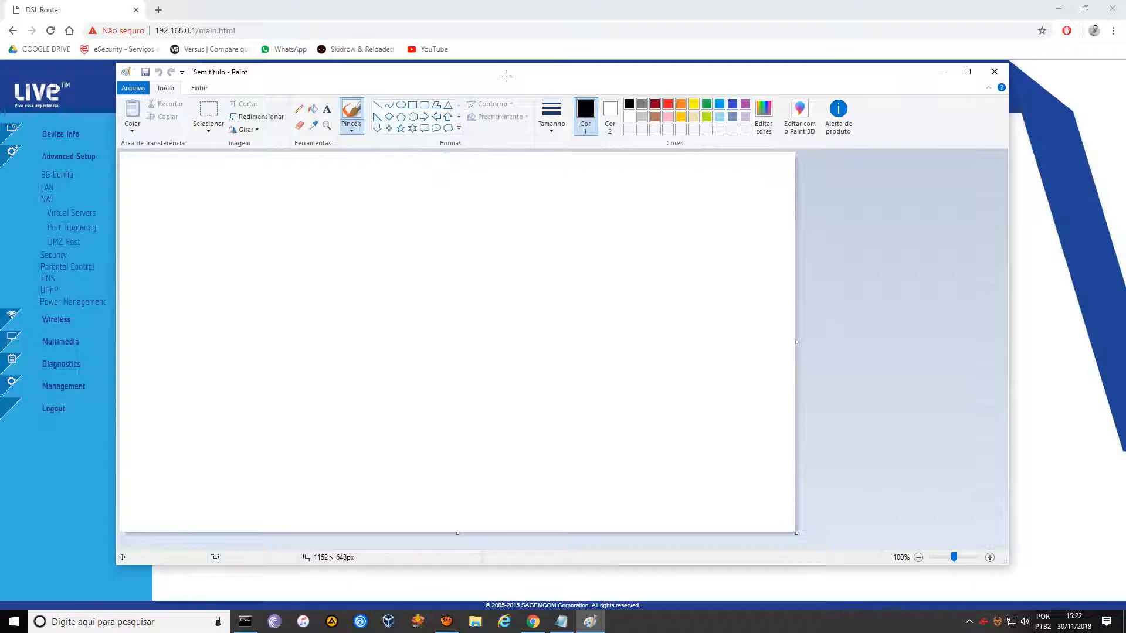
left_click_drag(512, 69, 511, 30)
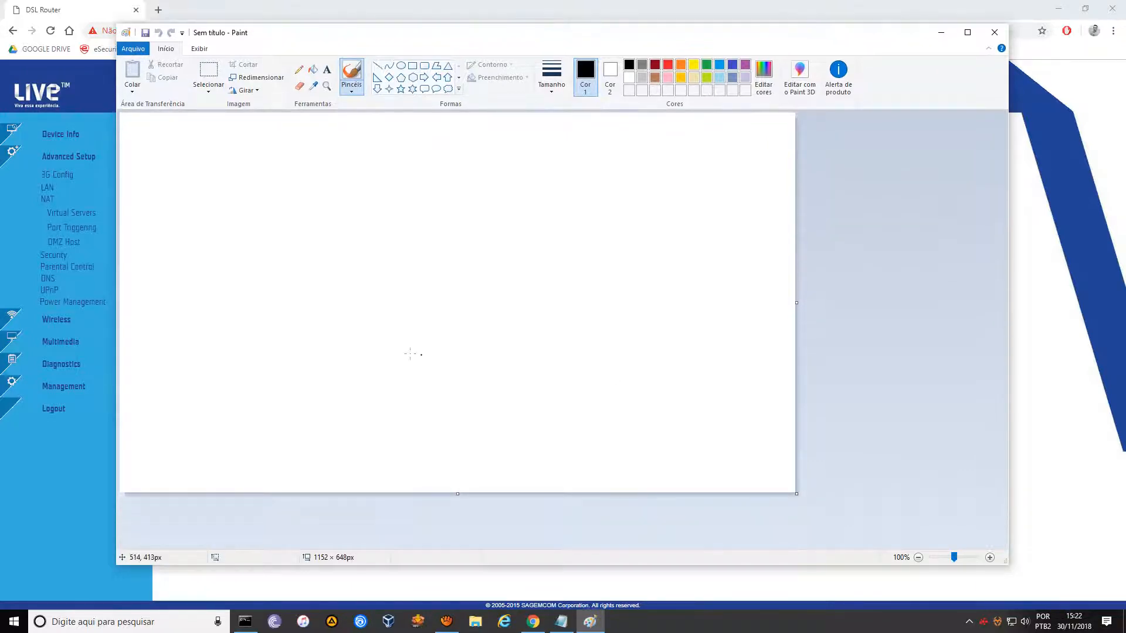
Draw four rectangles: left, middle, top right and lower right.
left_click(413, 66)
mouse_move(136, 241)
left_mouse_down()
mouse_move(139, 269)
mouse_move(209, 319)
mouse_move(256, 305)
left_mouse_up()
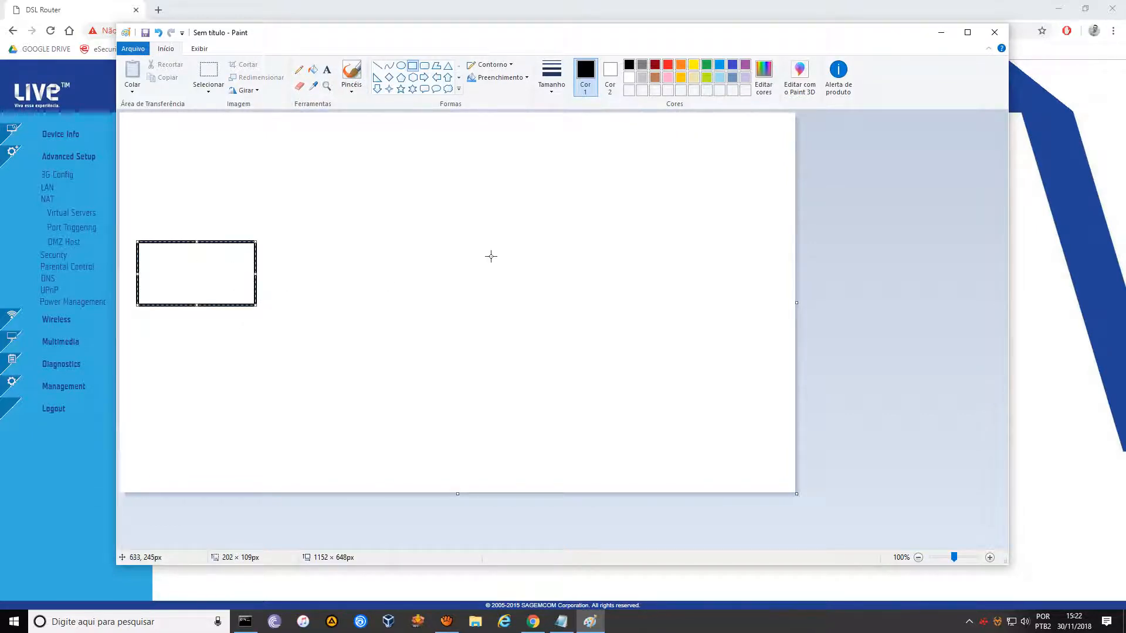
left_click_drag(499, 246, 609, 306)
left_click_drag(668, 155, 759, 197)
left_click_drag(669, 357, 773, 409)
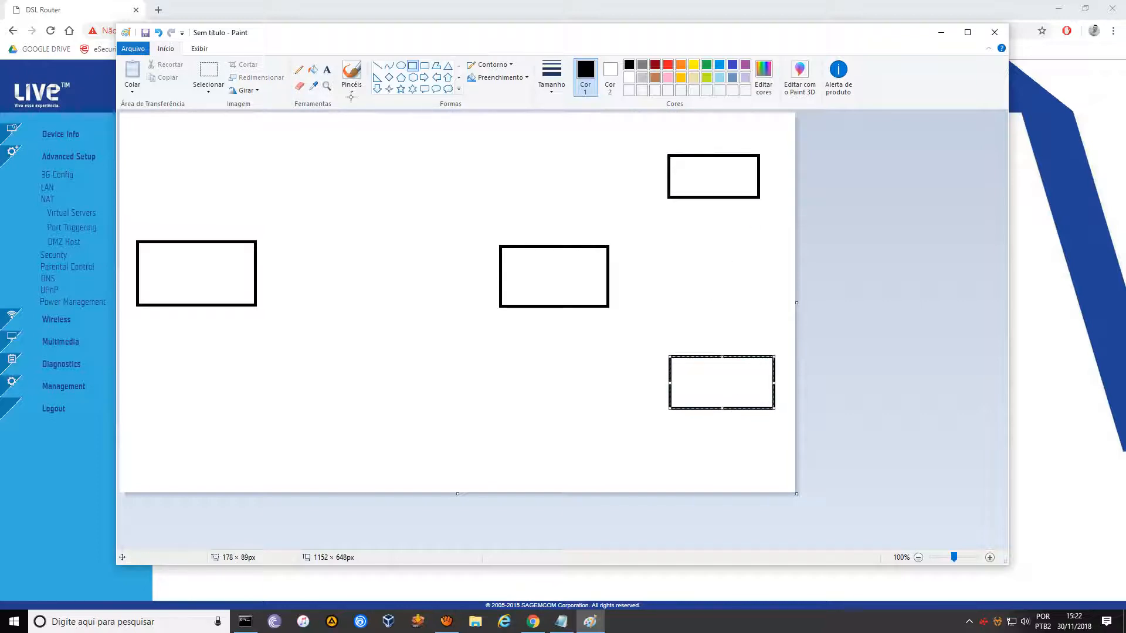
Label the left box 'cliente' and the lower-right box 'cameras' with 13030 / 17000 / 18000.
left_click(327, 69)
left_click(175, 267)
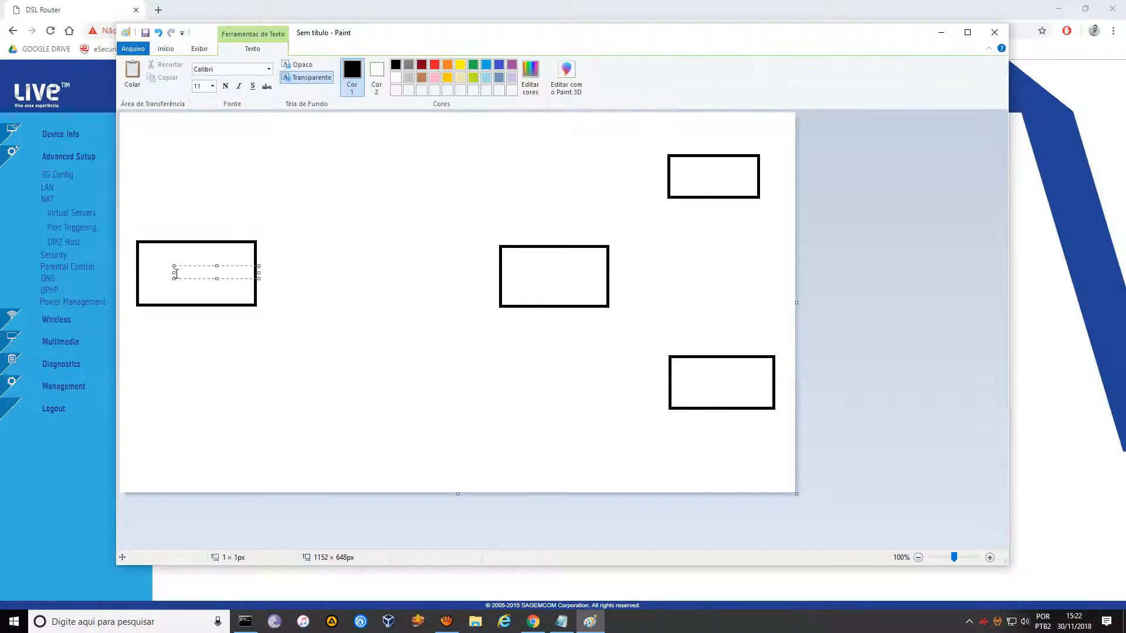
type("cliente")
left_click(705, 386)
left_click(691, 380)
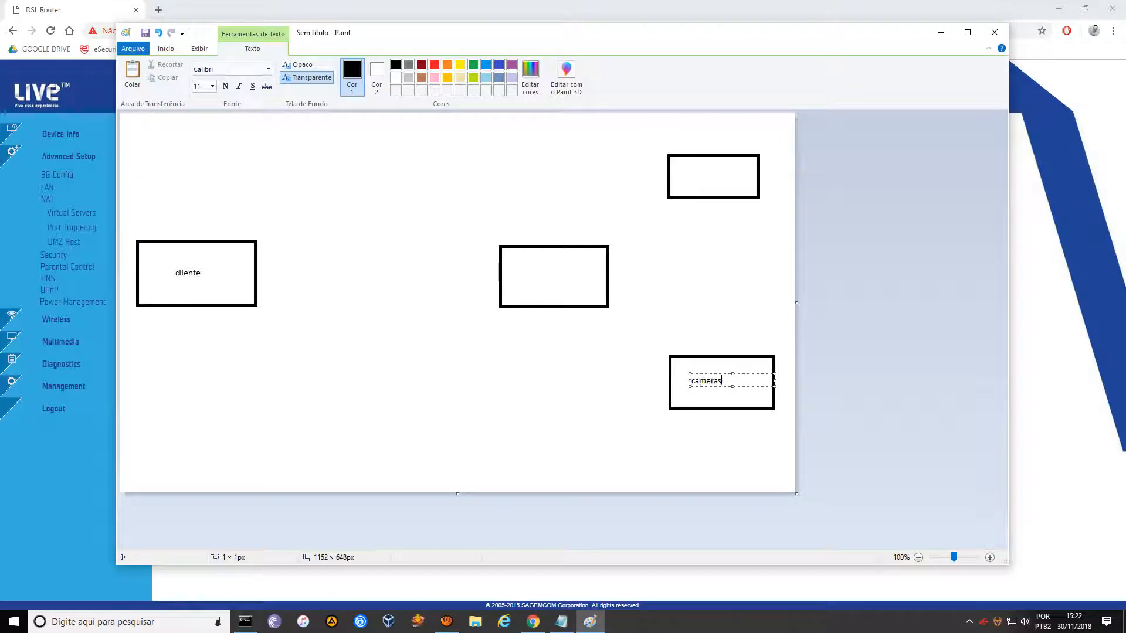
type("cameras")
left_click(706, 392)
left_click(707, 397)
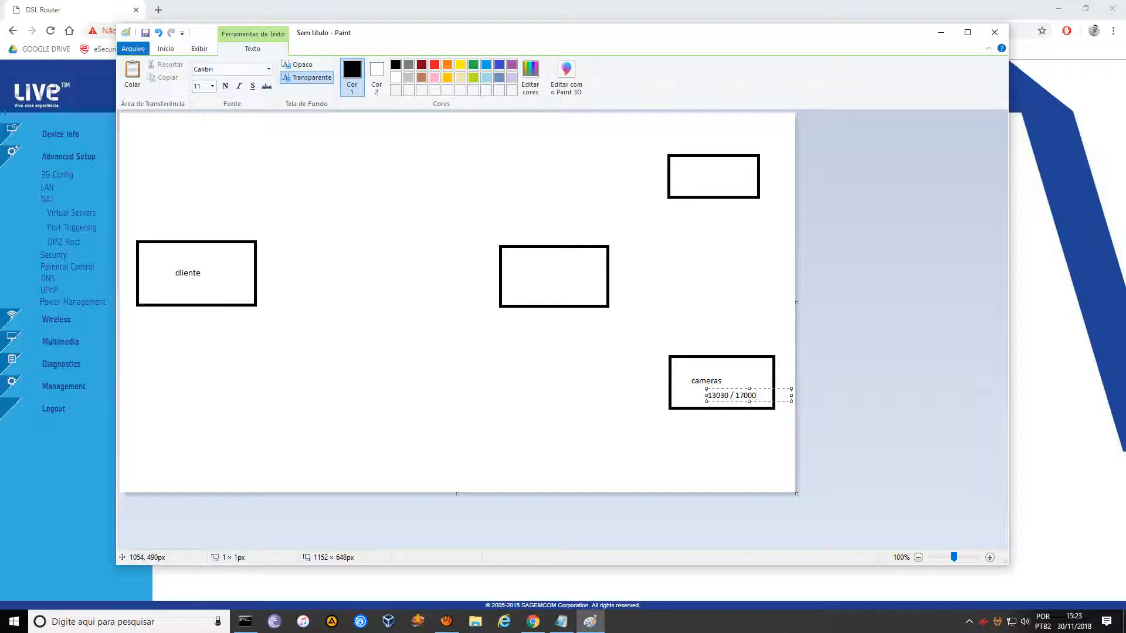
type("/ 18000")
left_click_drag(707, 396, 676, 396)
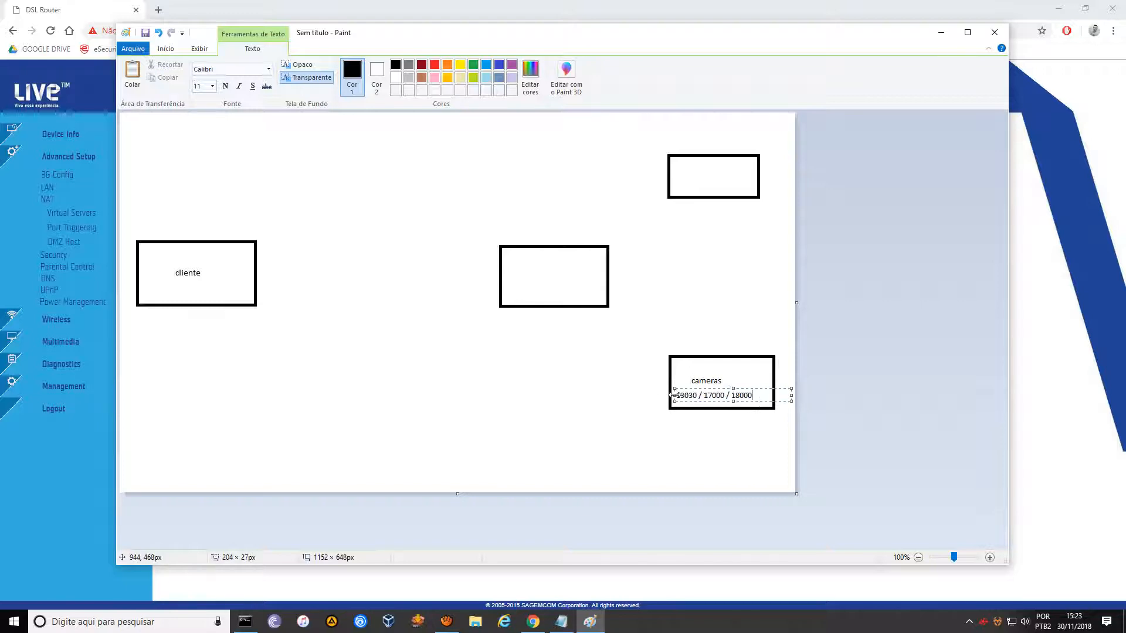
left_click(695, 177)
Label the top-right box 'alarme 1000' and the middle box 'modem'.
left_click(695, 177)
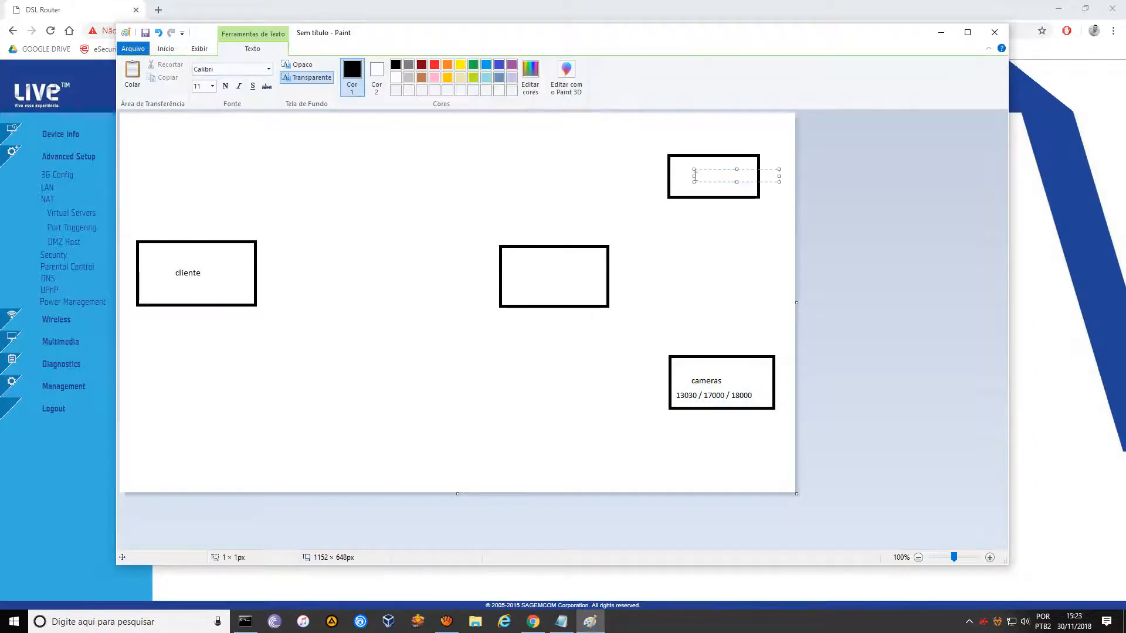
type("alarme 1000")
left_click(542, 278)
left_click(542, 278)
type("modem")
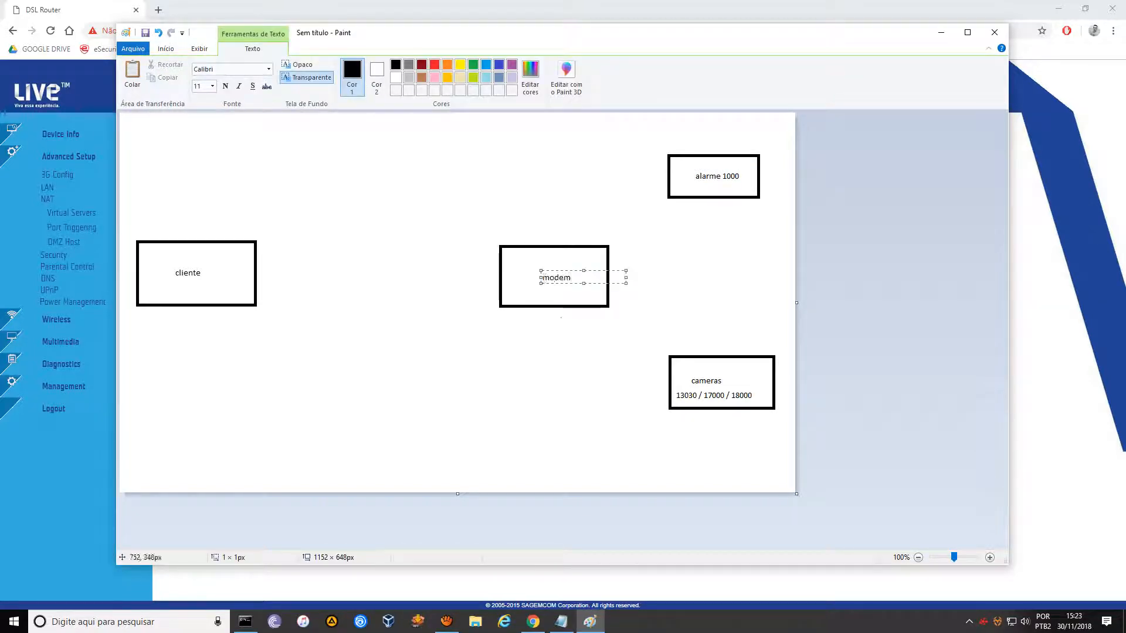
left_click(554, 369)
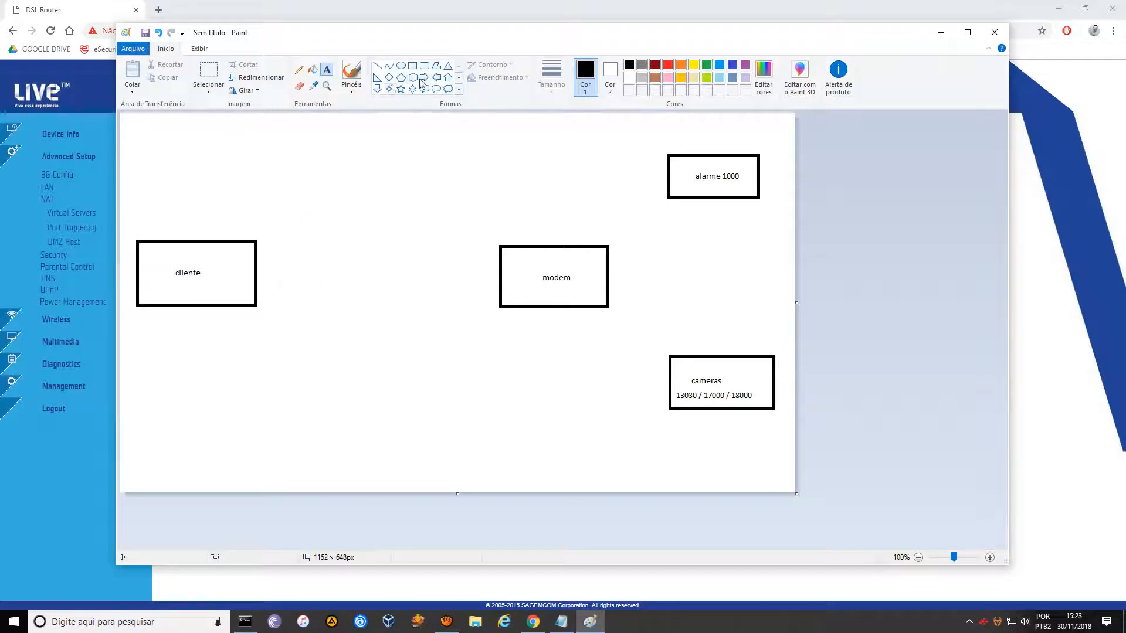
left_click(457, 89)
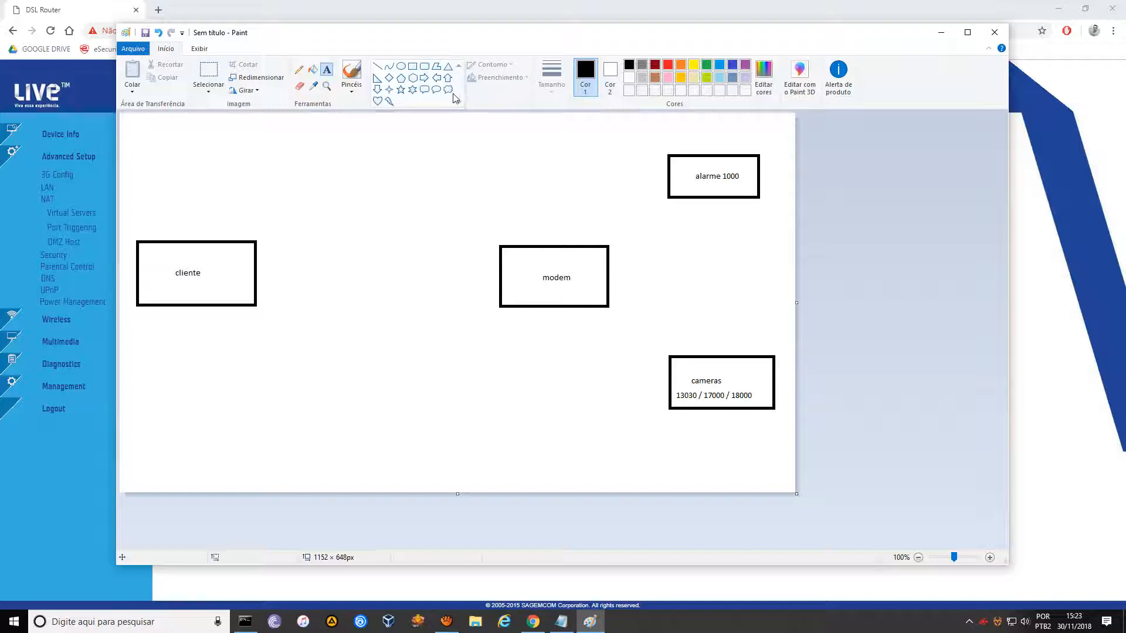
left_click(390, 103)
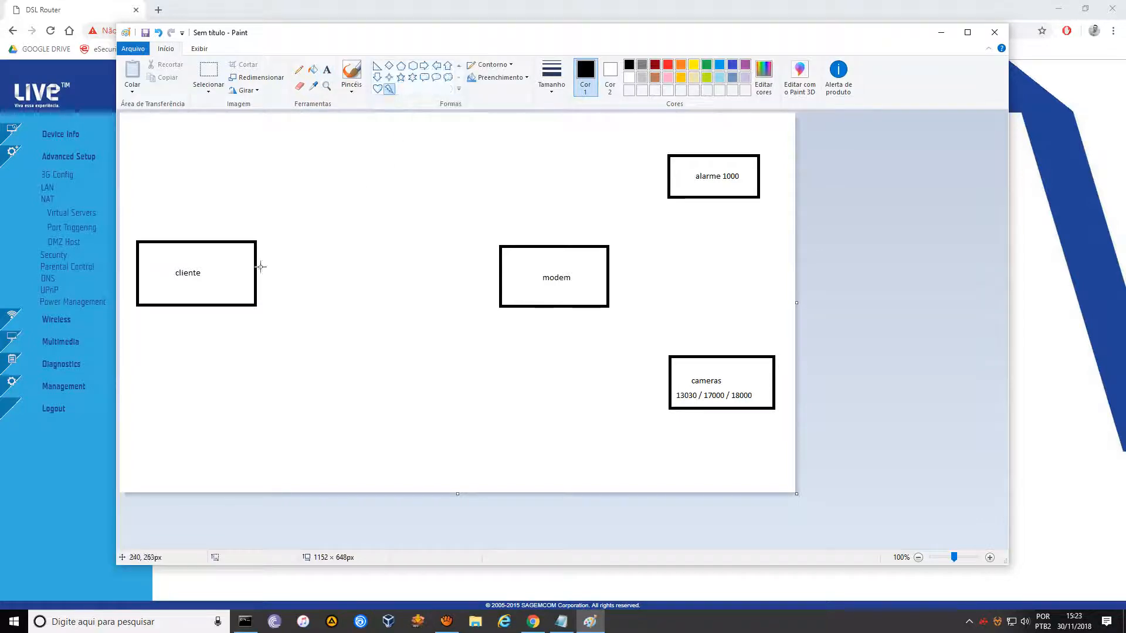
Draw a cloud shape near the top centre of the diagram.
mouse_move(259, 267)
left_mouse_down()
mouse_move(418, 261)
mouse_move(494, 229)
mouse_move(409, 265)
mouse_move(260, 265)
left_mouse_up()
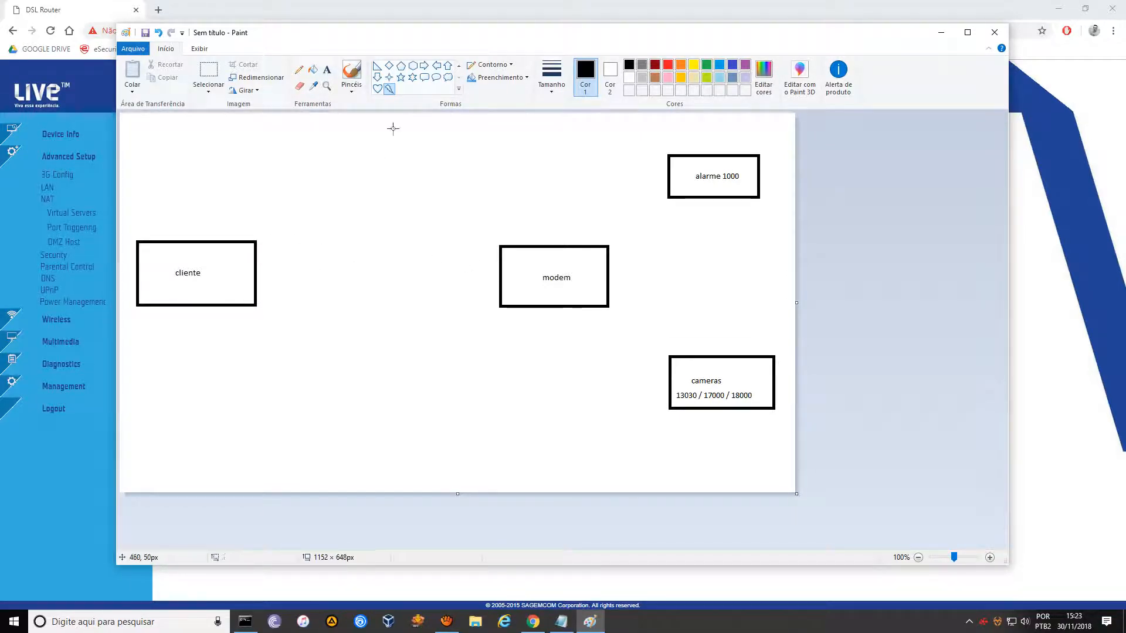
left_click(458, 66)
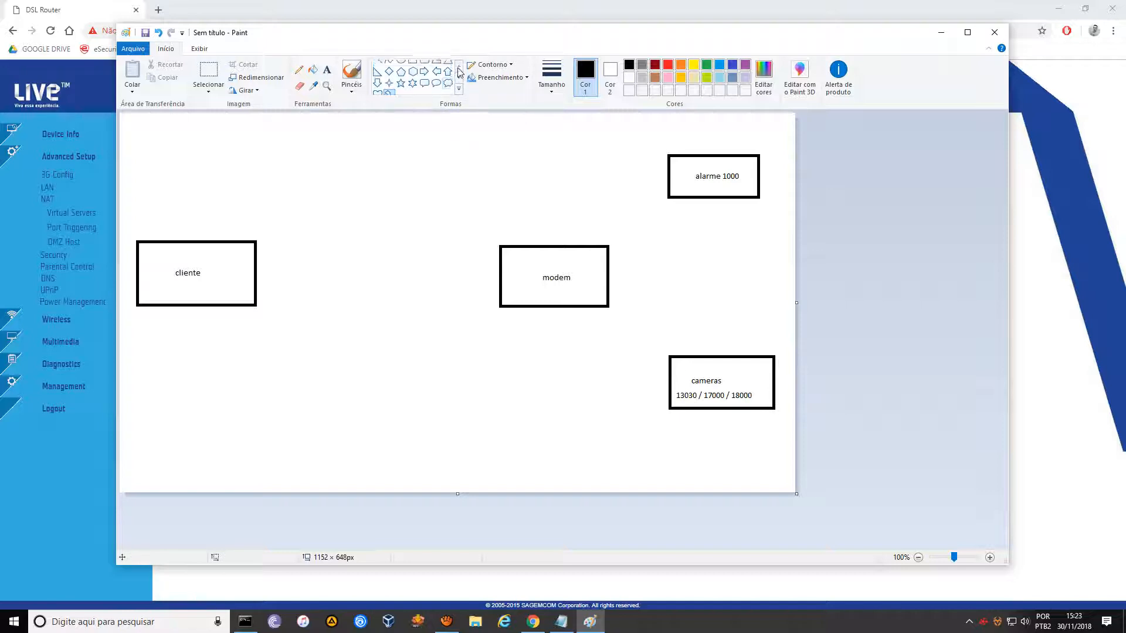
left_click(459, 89)
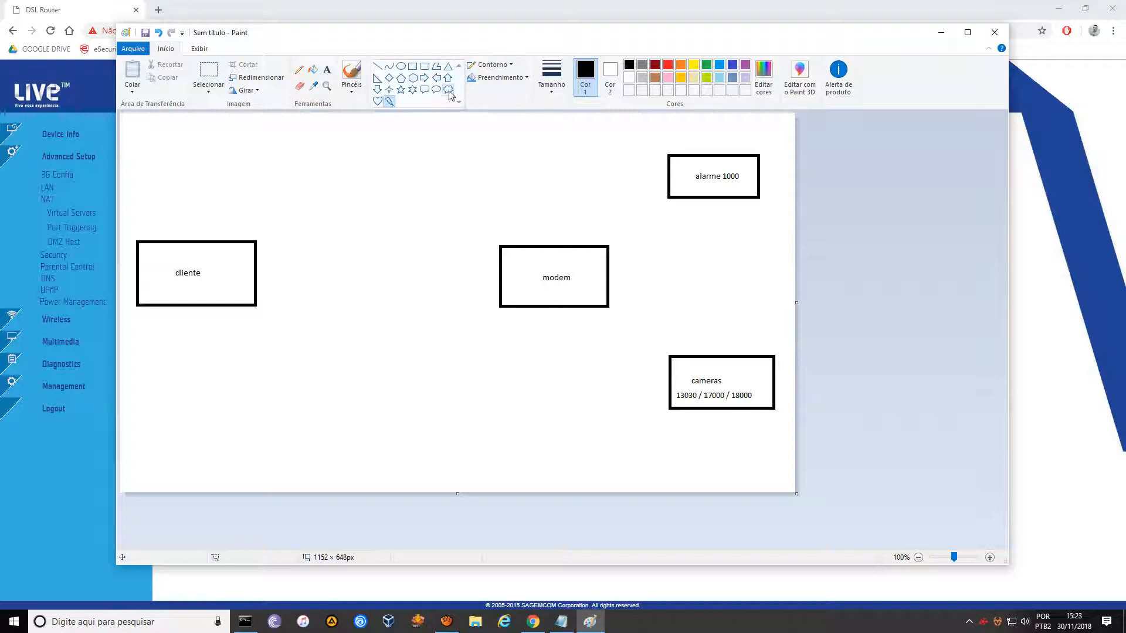
left_click(450, 95)
left_click_drag(343, 136, 438, 174)
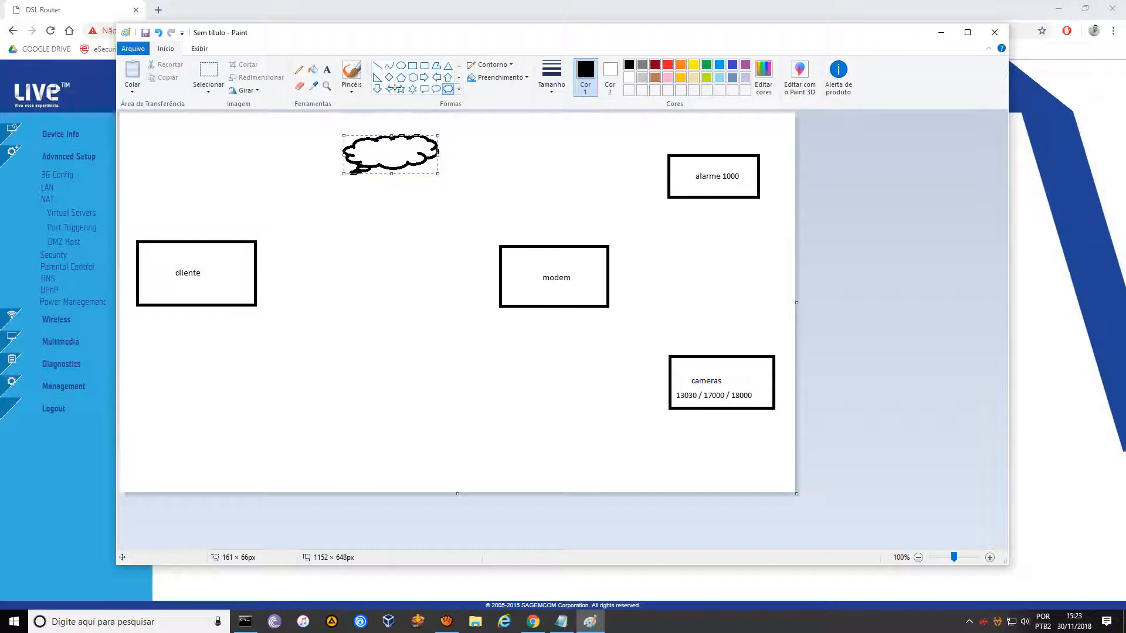
Draw a lightning bolt above the cliente box, then delete it.
left_click(459, 89)
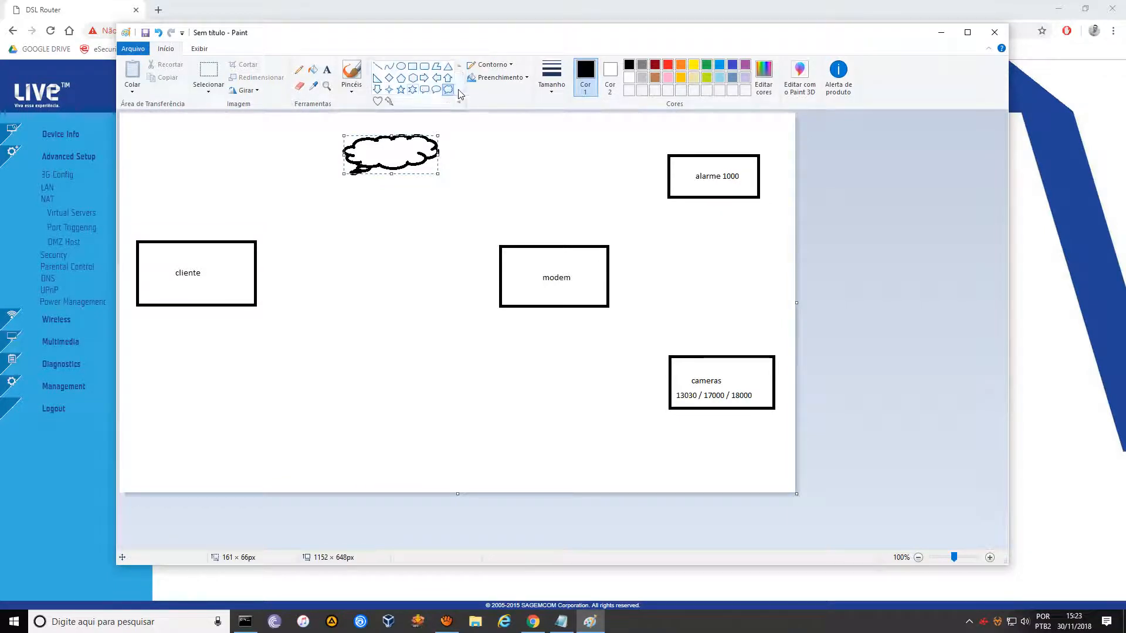
left_click(388, 102)
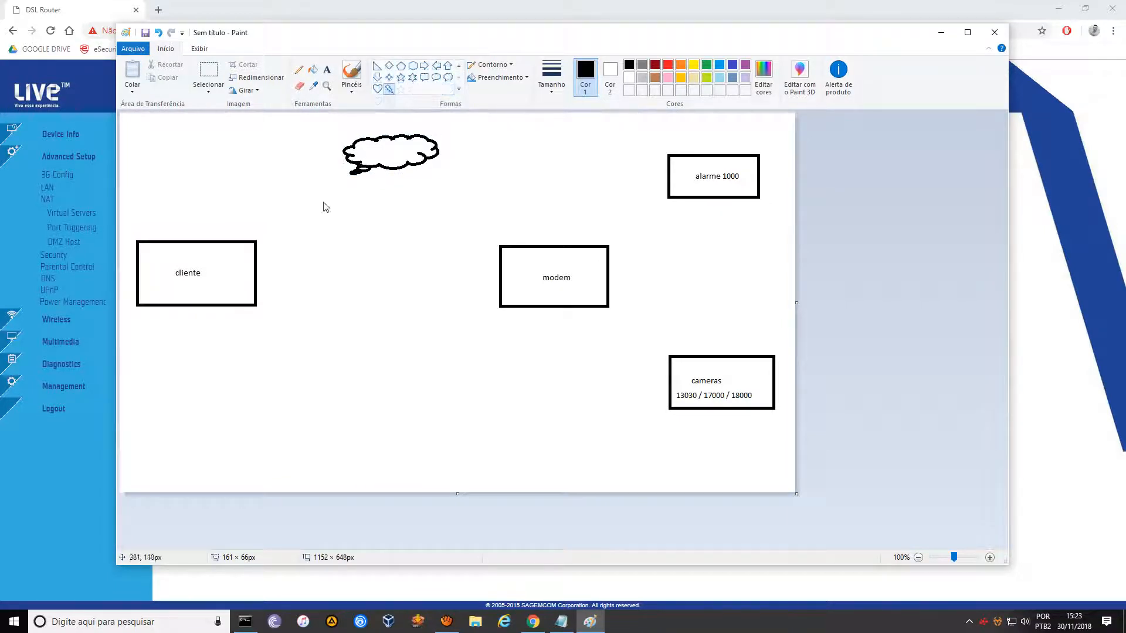
left_click_drag(258, 243, 273, 223)
right_click(264, 232)
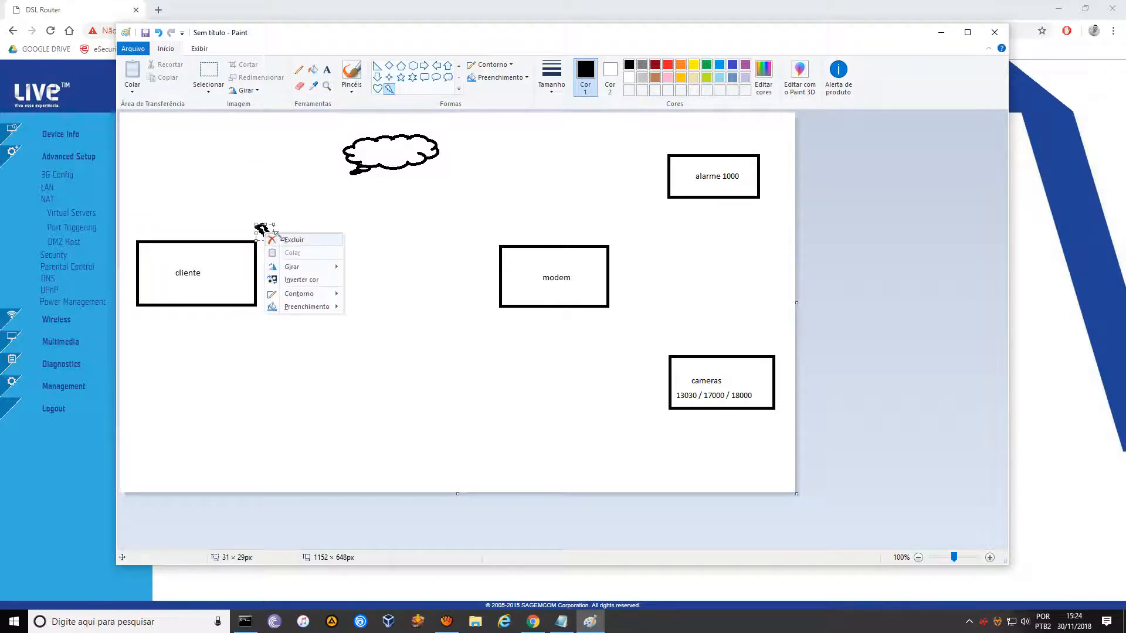
left_click(290, 240)
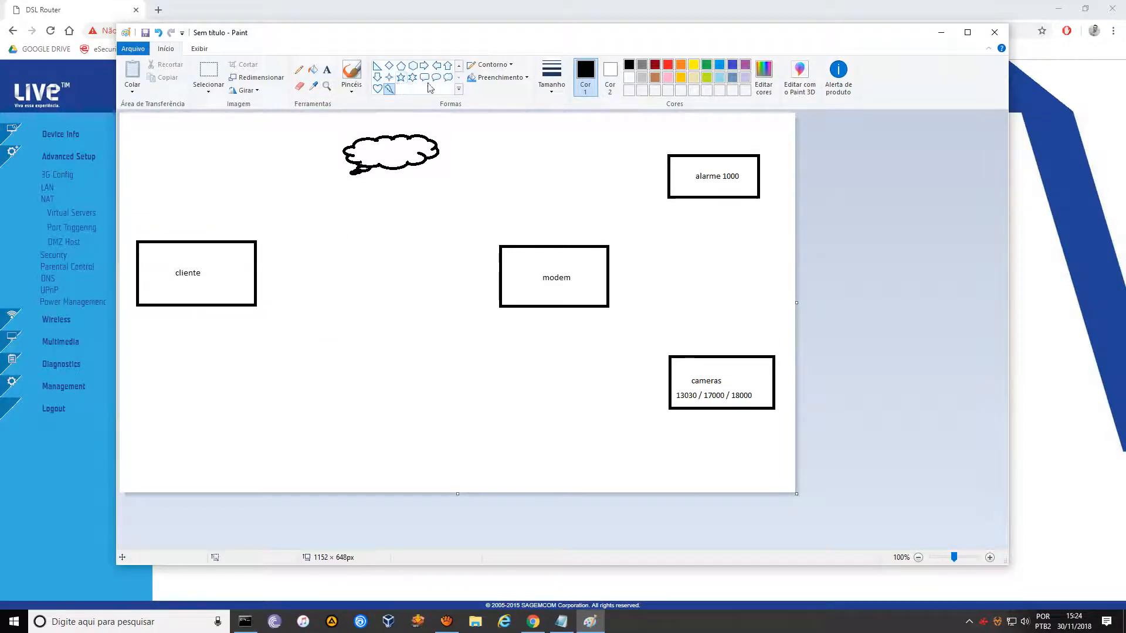
left_click(458, 65)
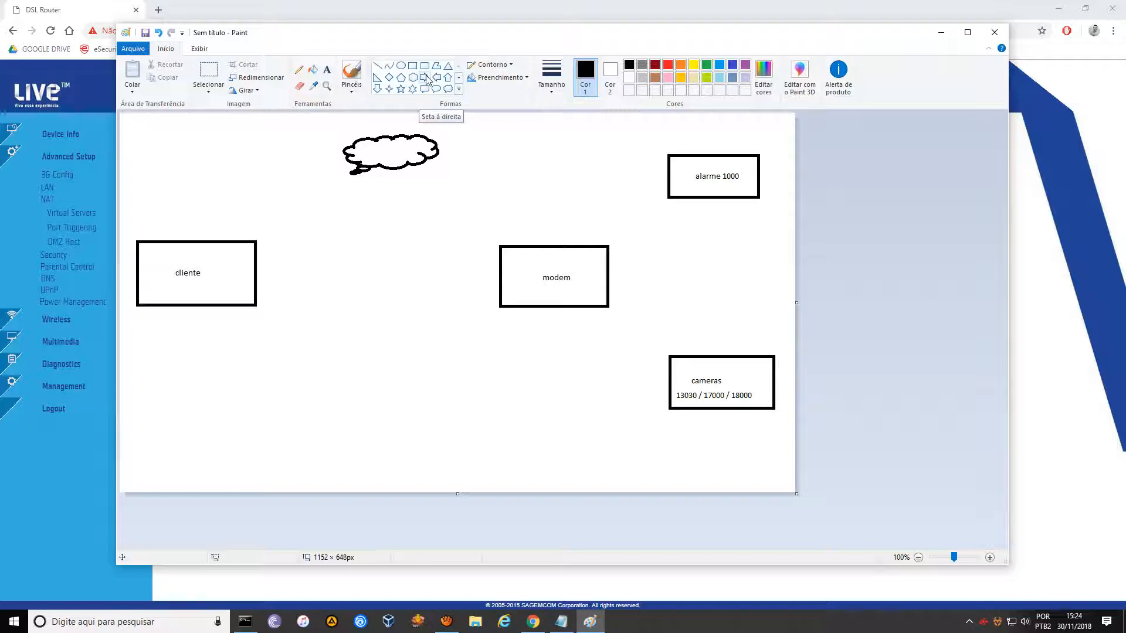
left_click(377, 65)
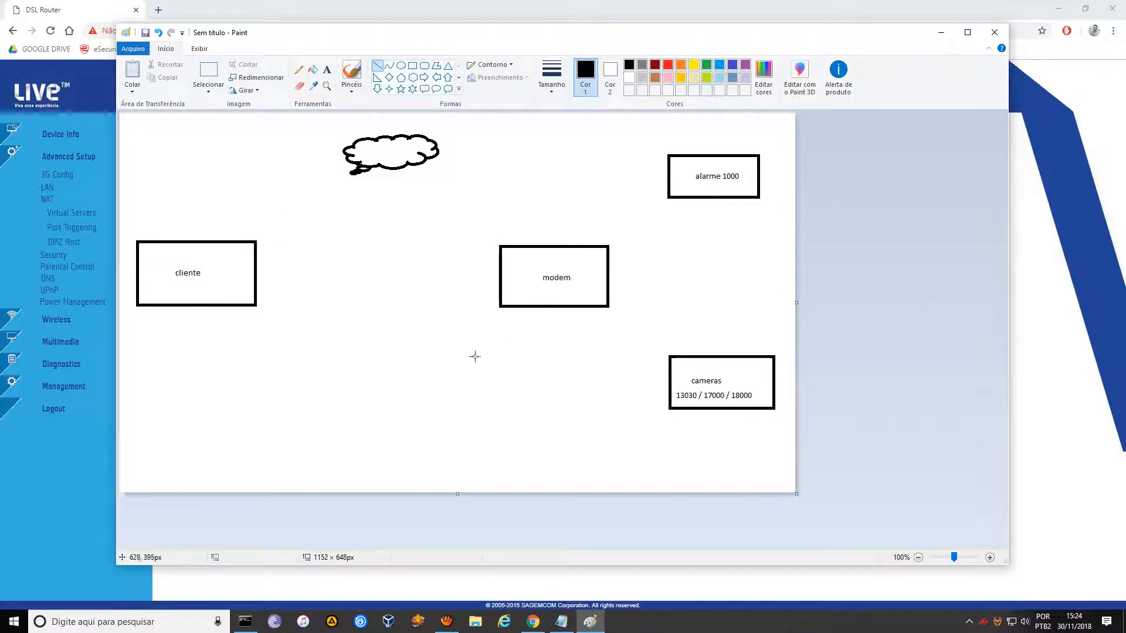
Look up the public IP on meuip.com.br in a new tab, then return to the router tab.
left_click(158, 10)
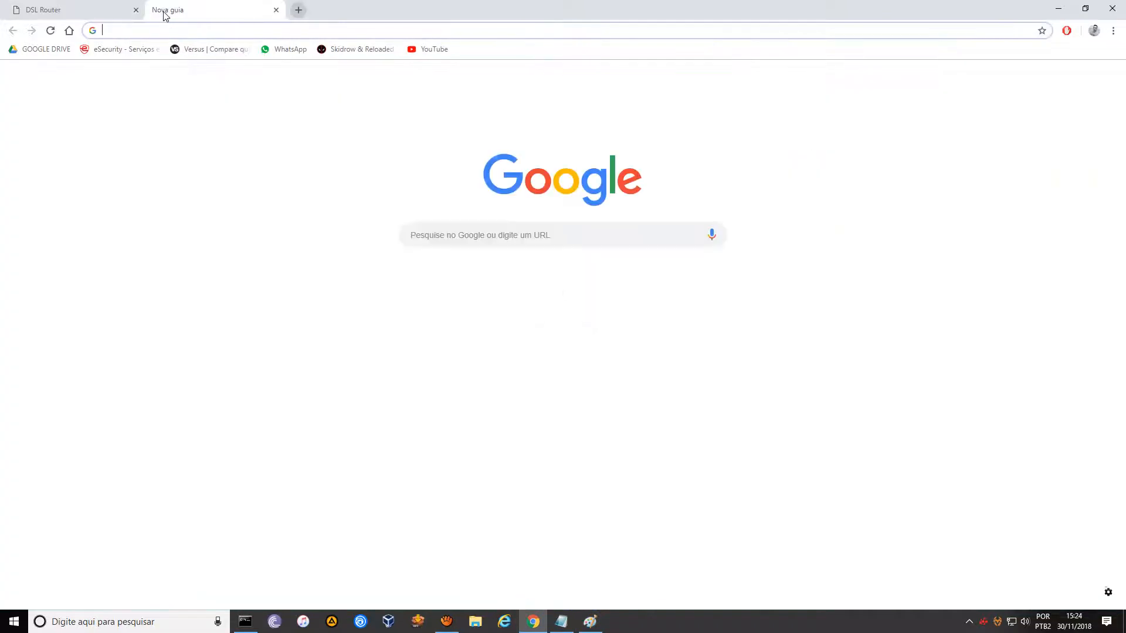
type("meuip")
key("Return")
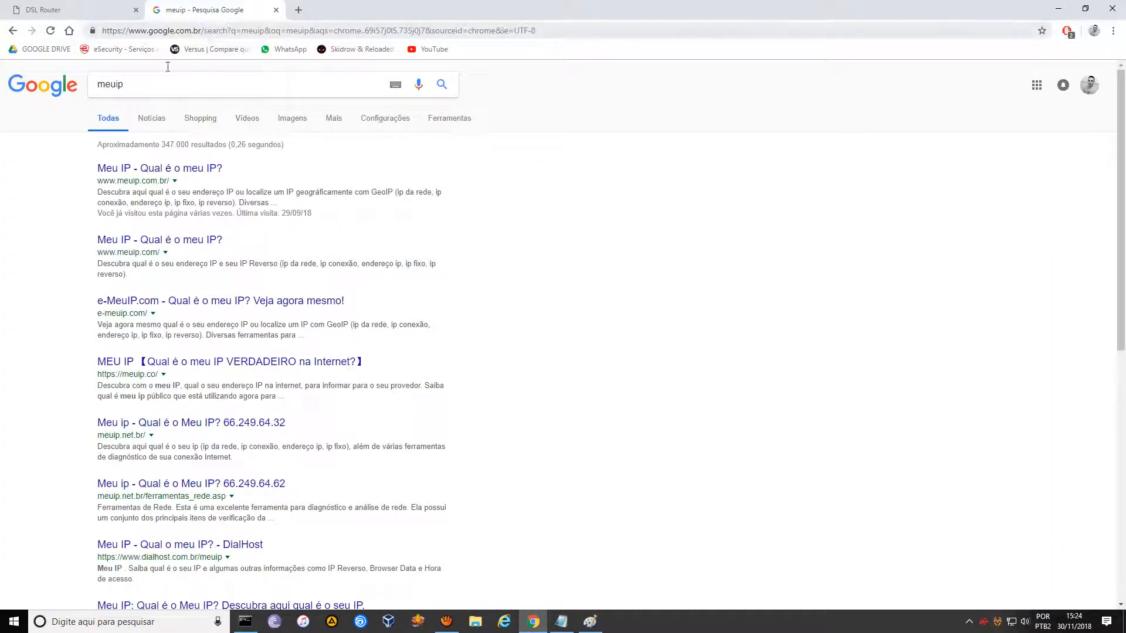
left_click(171, 169)
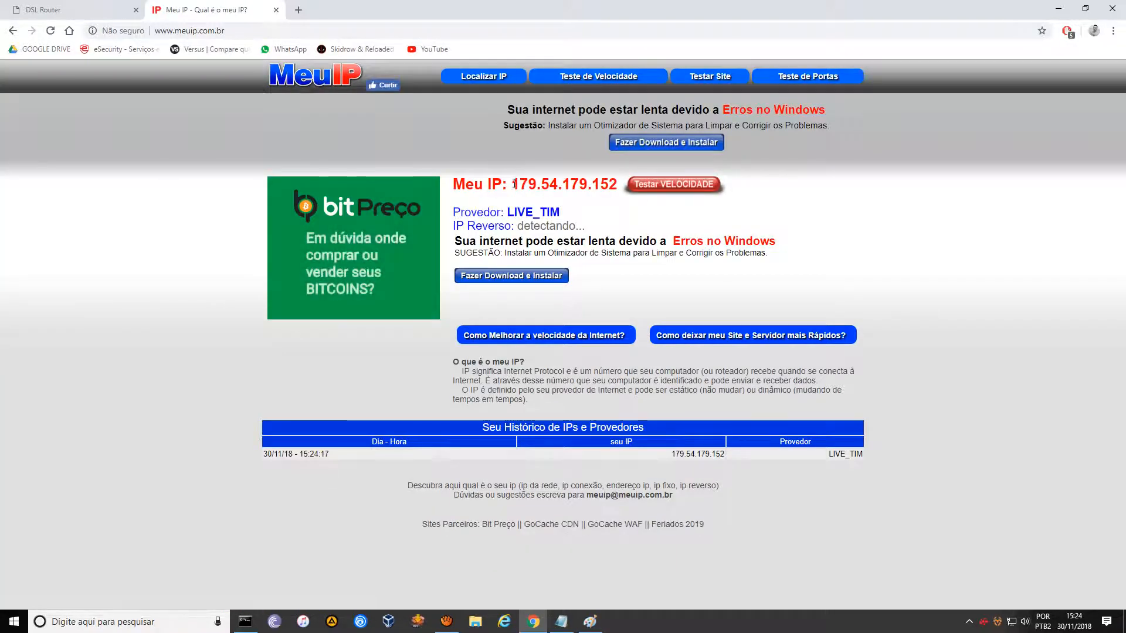
left_click_drag(511, 183, 619, 185)
key("ctrl+c")
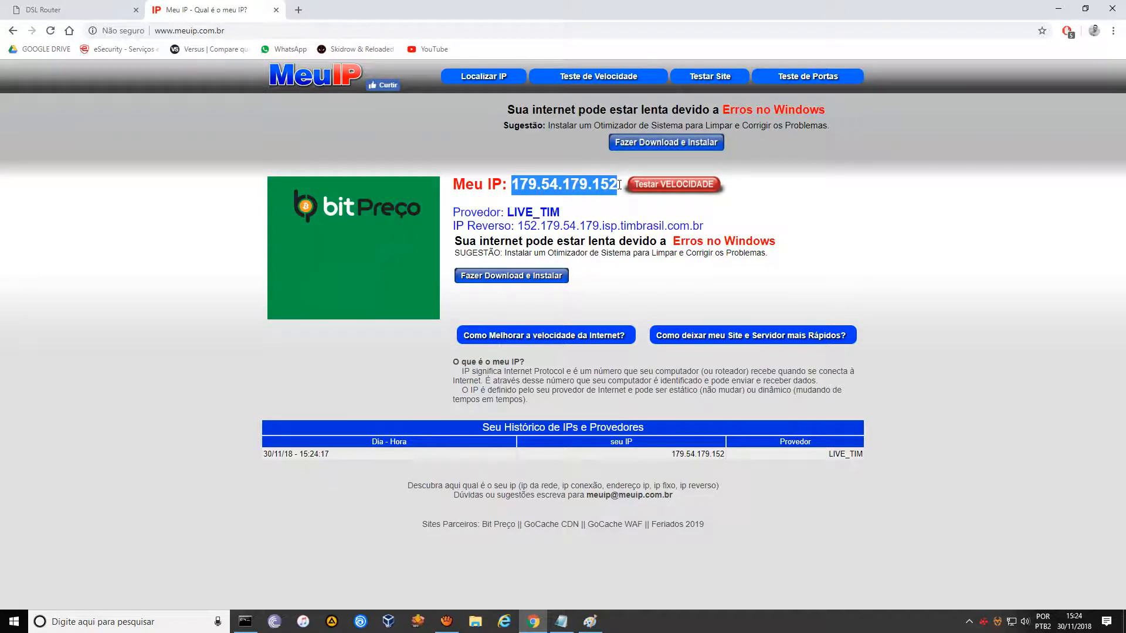
left_click(83, 9)
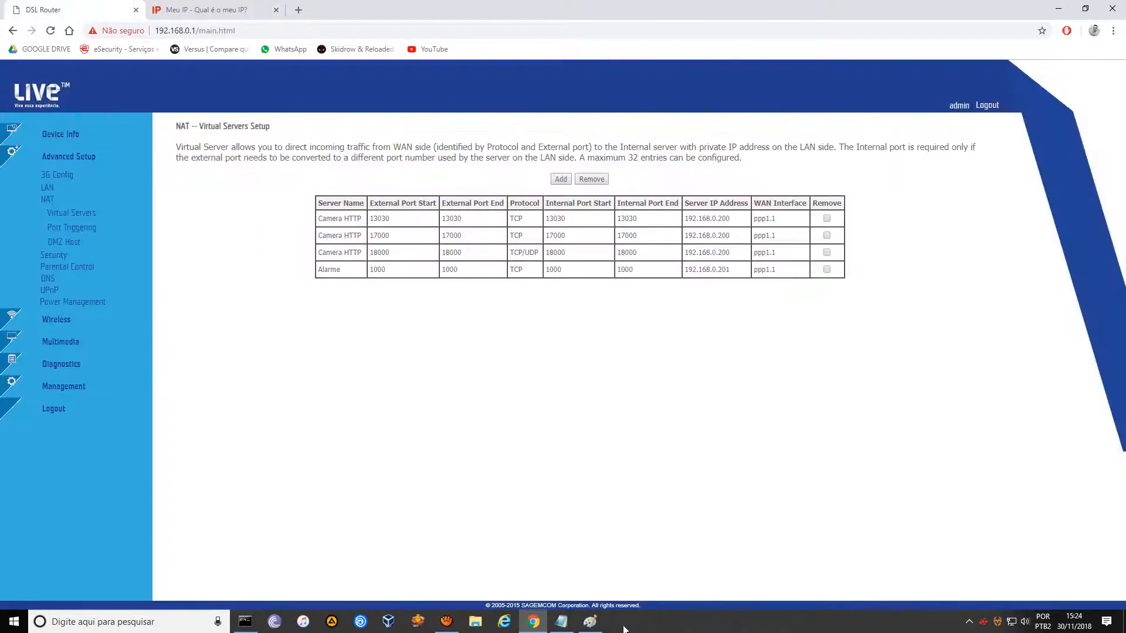
Bring the Paint diagram forward and reposition its window beside the NAT table.
left_click(589, 621)
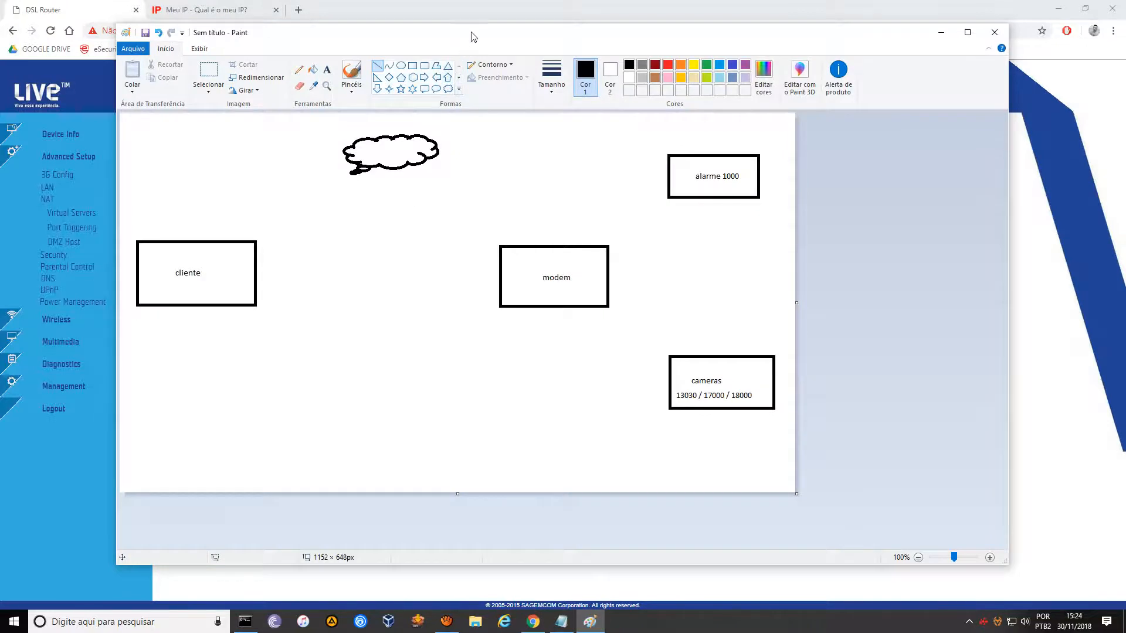
mouse_move(474, 37)
left_mouse_down()
mouse_move(486, 210)
mouse_move(530, 224)
mouse_move(503, 143)
mouse_move(505, 336)
mouse_move(505, 284)
mouse_move(556, 296)
left_mouse_up()
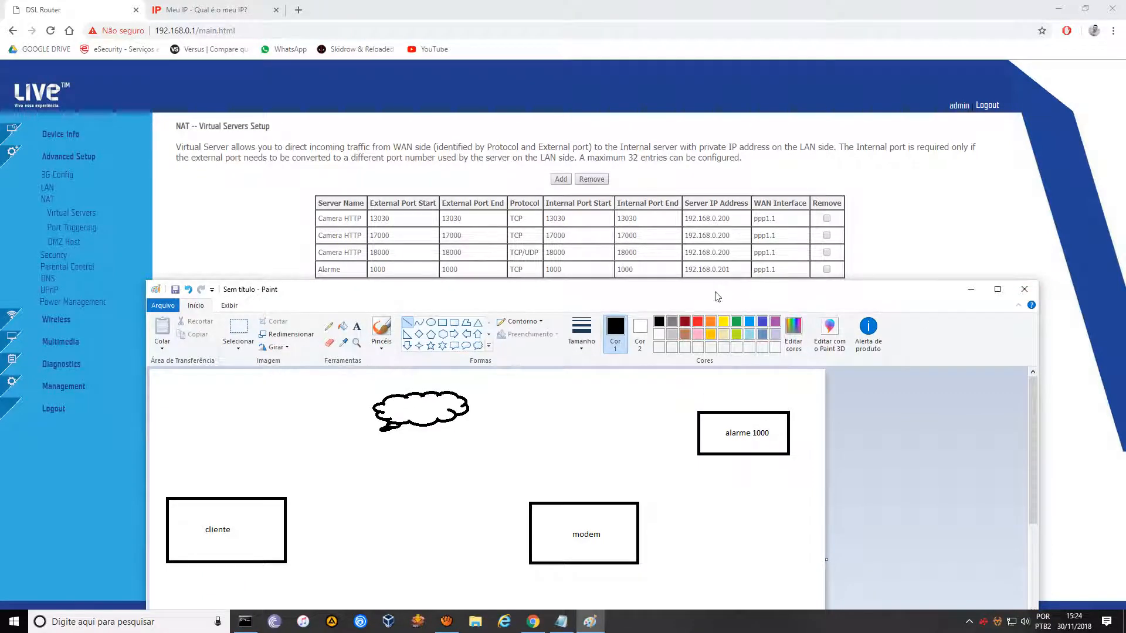
left_click_drag(716, 296, 719, 284)
left_click_drag(1037, 433, 1035, 449)
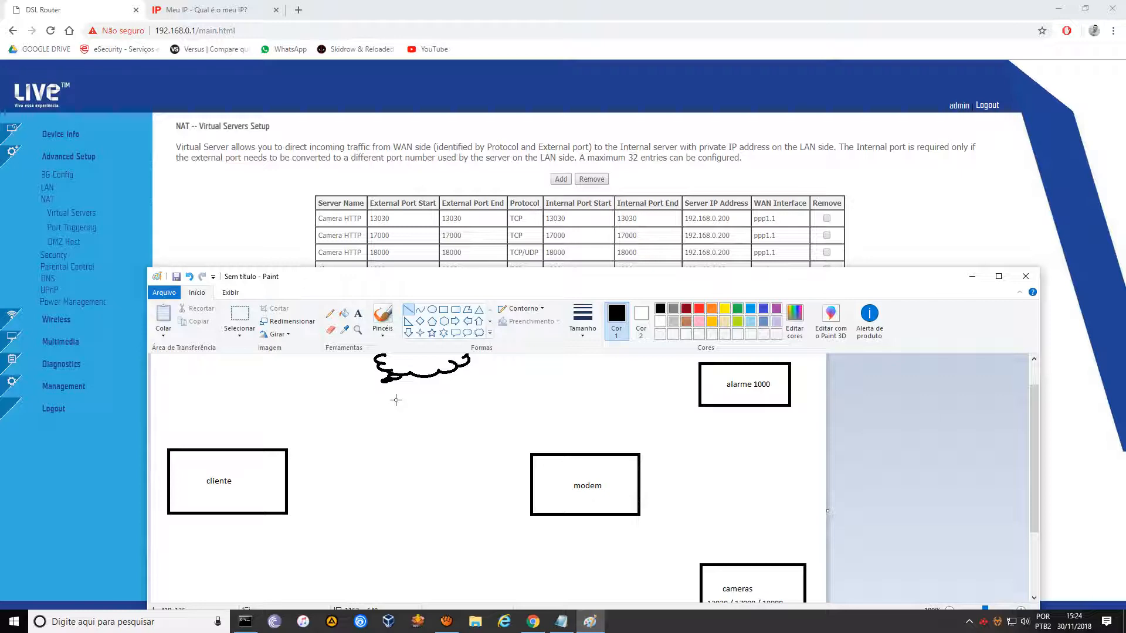
left_click(357, 313)
left_click_drag(388, 383, 473, 396)
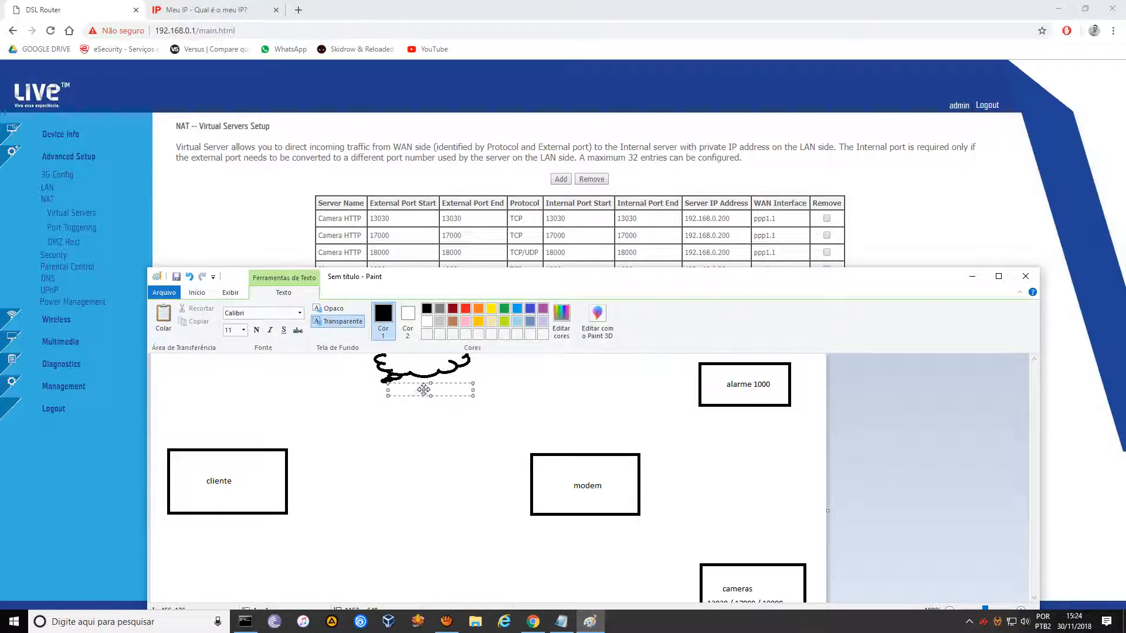
key("ctrl+v")
left_click(423, 422)
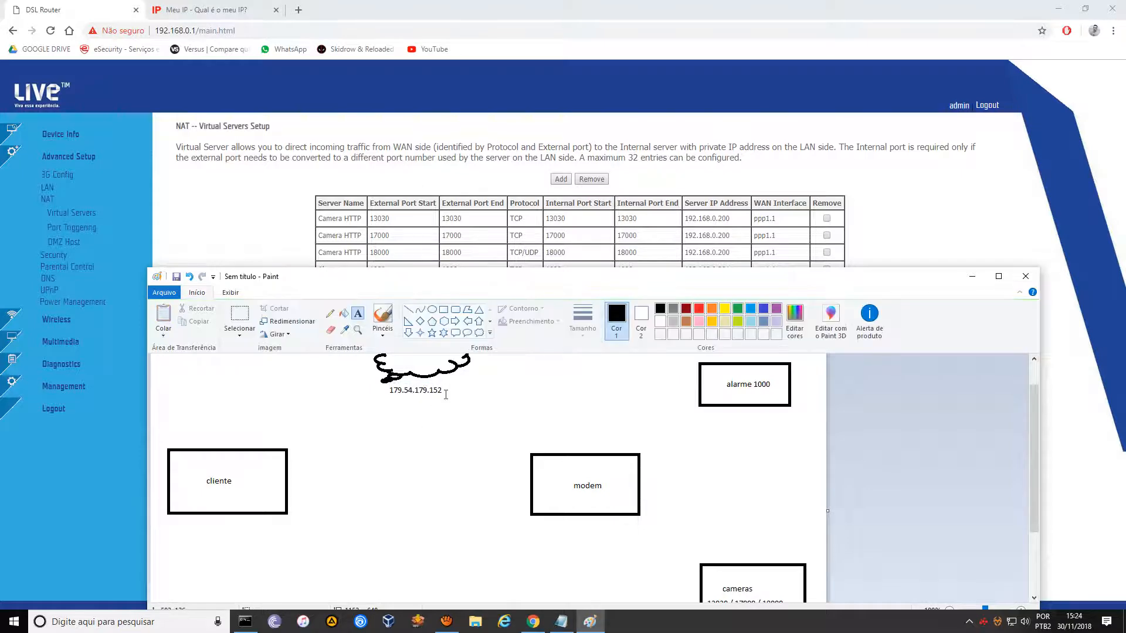
left_click(445, 388)
type("ddns")
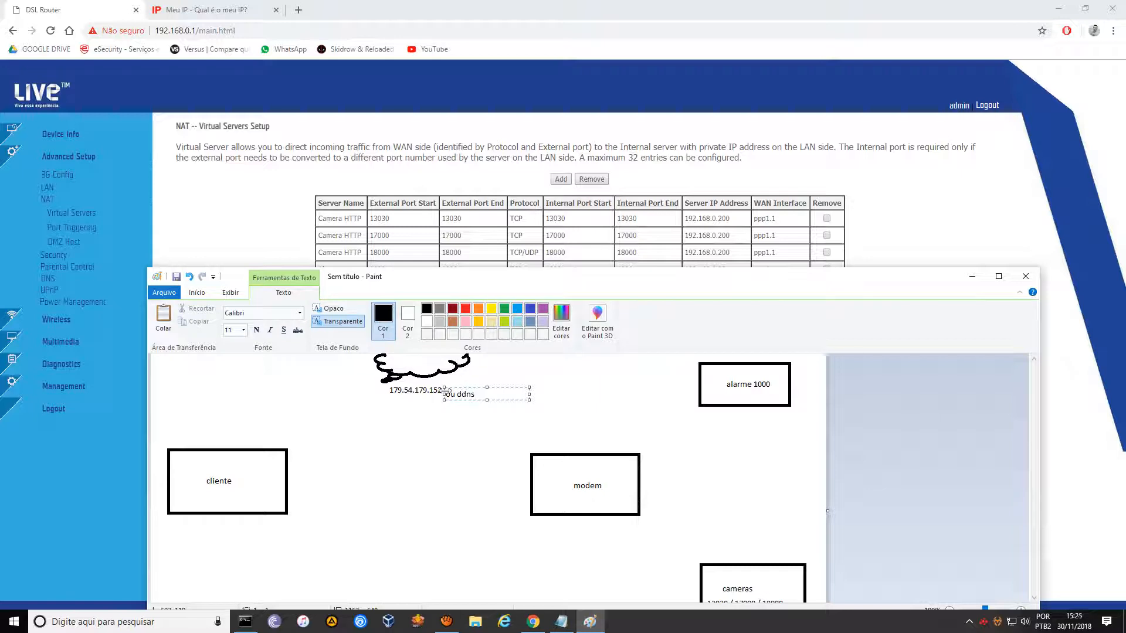
left_click_drag(488, 387, 448, 391)
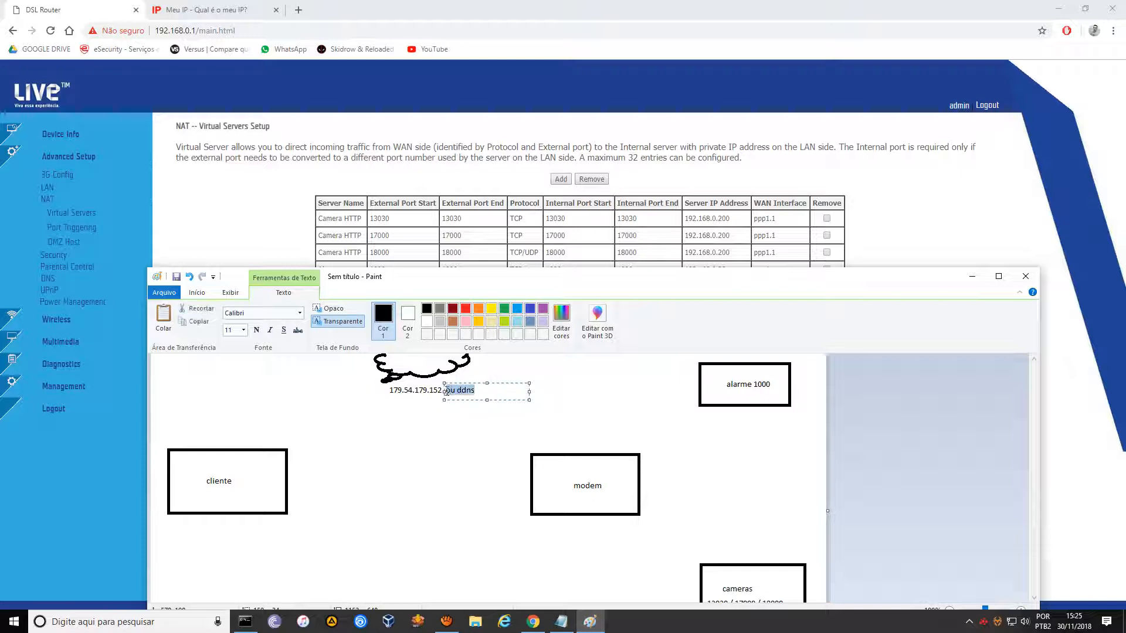
type("OU DDNS")
left_click(398, 390)
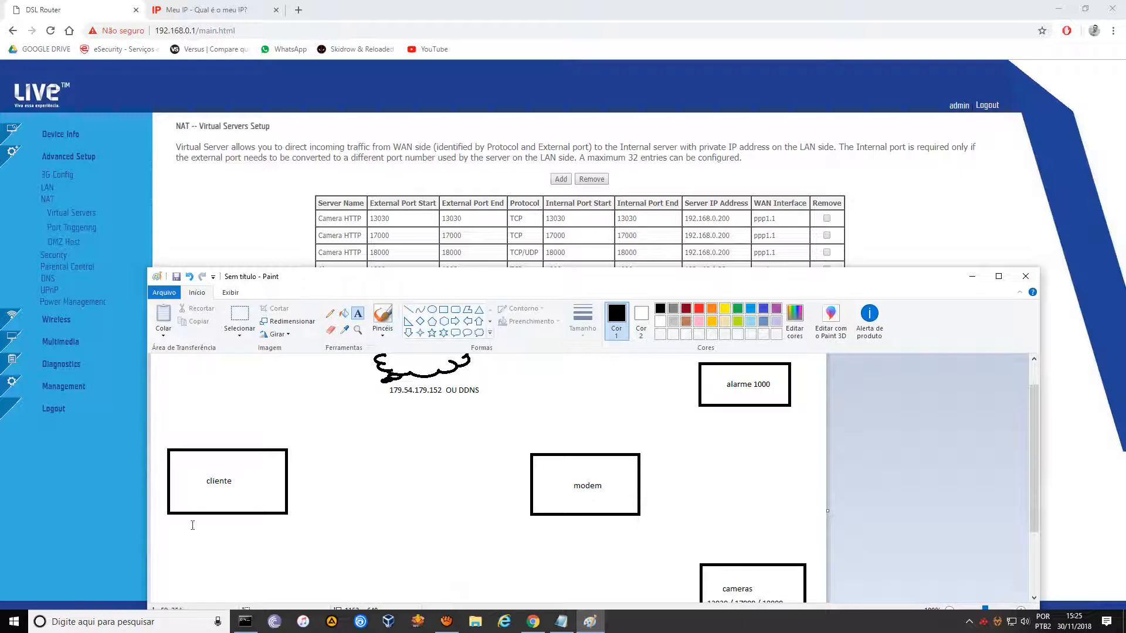
left_click(408, 308)
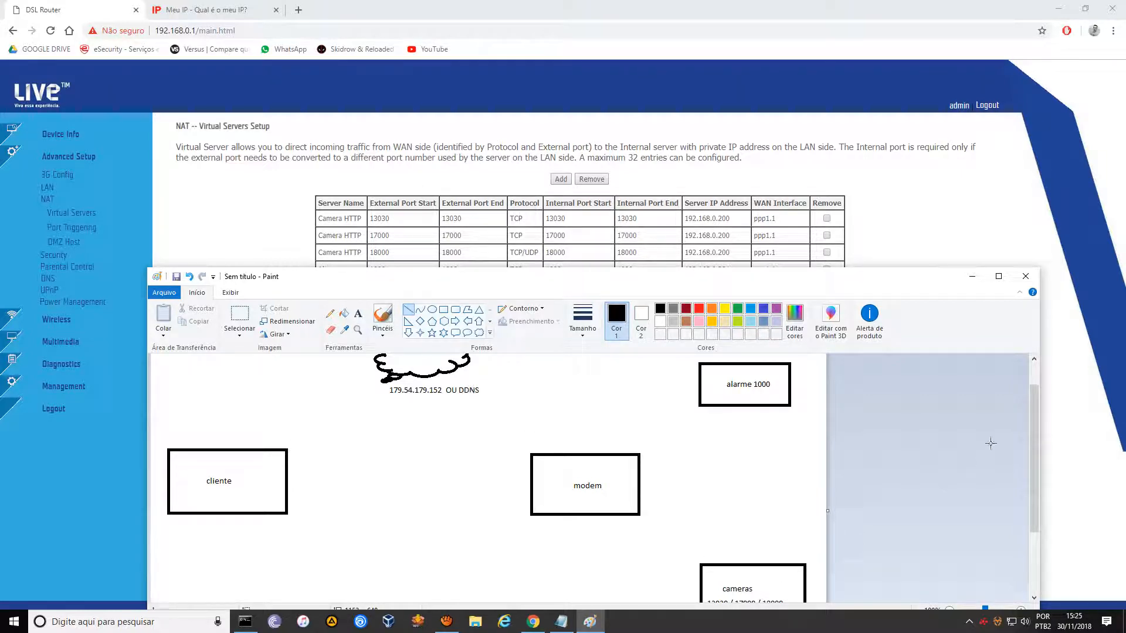
Draw an arrow from the cliente box up to the cloud, with arrowhead strokes.
mouse_move(1033, 428)
left_mouse_down()
mouse_move(1030, 455)
mouse_move(1032, 433)
left_mouse_up()
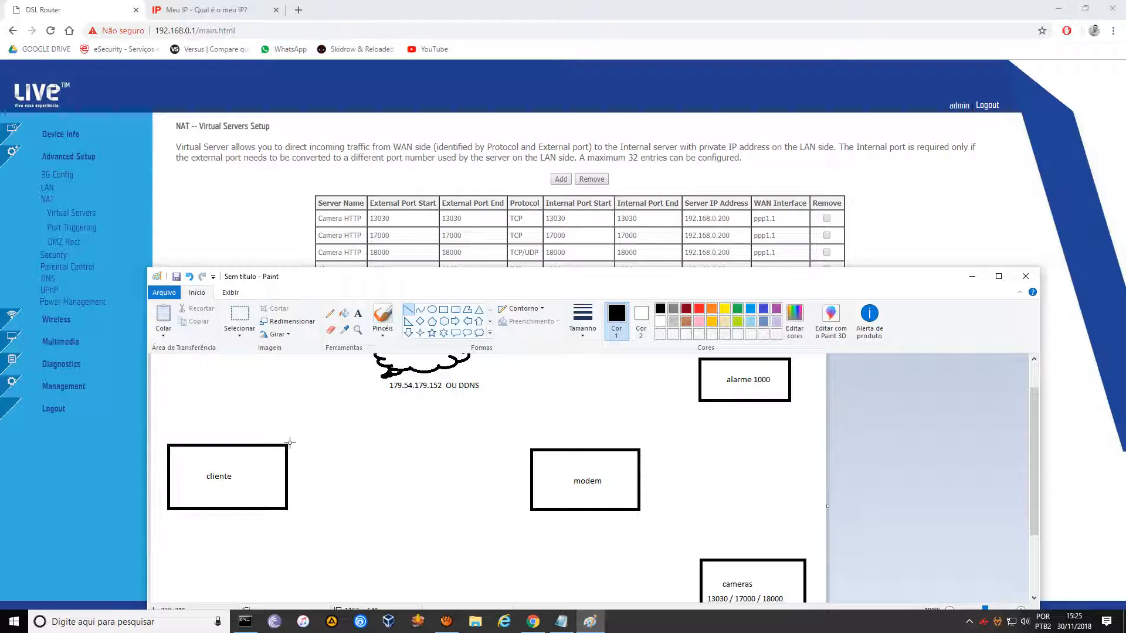
mouse_move(289, 442)
left_mouse_down()
mouse_move(359, 382)
mouse_move(344, 383)
mouse_move(365, 381)
left_mouse_up()
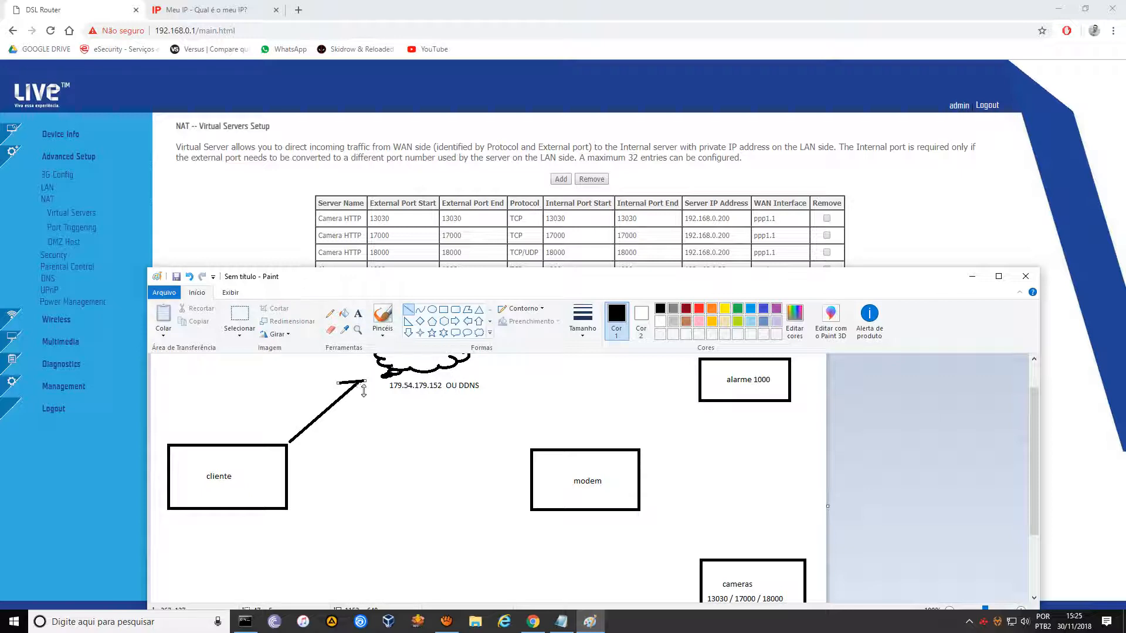
left_click_drag(364, 381, 362, 375)
left_click(319, 414)
left_click_drag(363, 378, 359, 402)
left_click(407, 404)
Draw an arrow from the cloud down to the modem box, adding its arrowhead.
left_click_drag(476, 366, 528, 434)
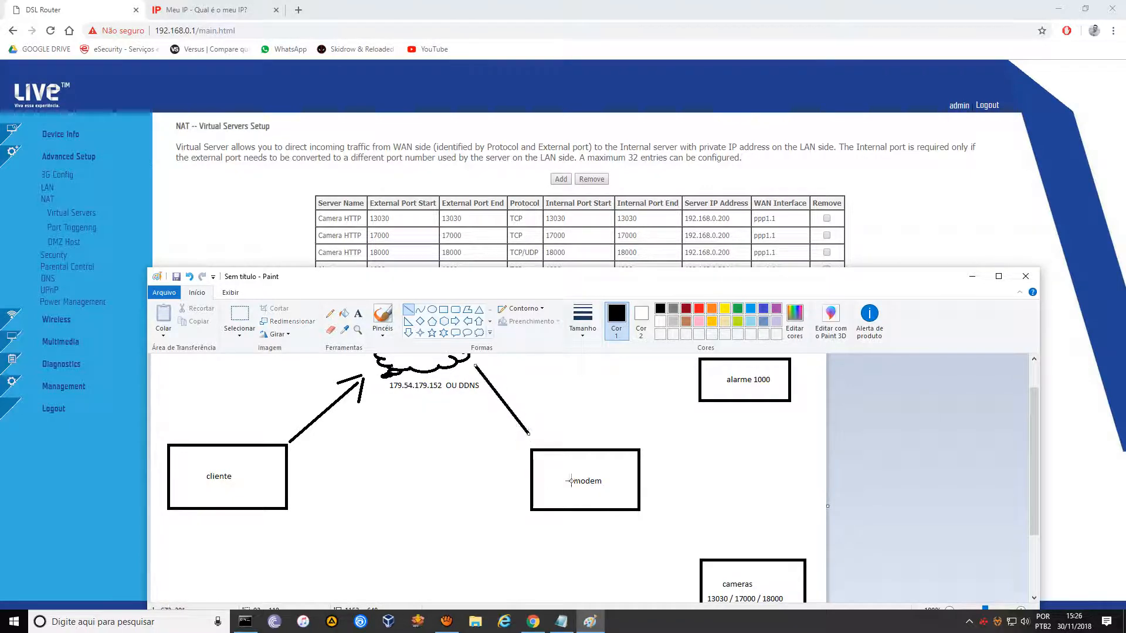
left_click(407, 388)
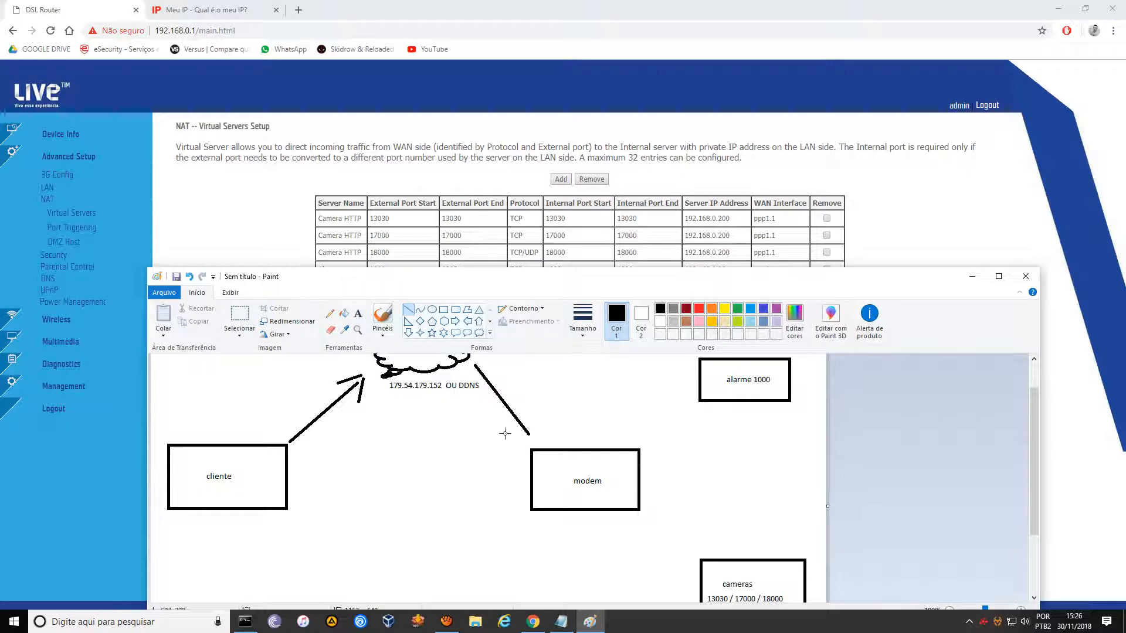
left_click_drag(526, 436, 528, 437)
left_click(531, 417)
left_click_drag(534, 430, 533, 438)
mouse_move(237, 476)
left_mouse_down()
mouse_move(208, 475)
mouse_move(237, 476)
left_mouse_up()
left_click(358, 314)
Erase the old cliente label by painting over it with a white pencil.
left_click(203, 469)
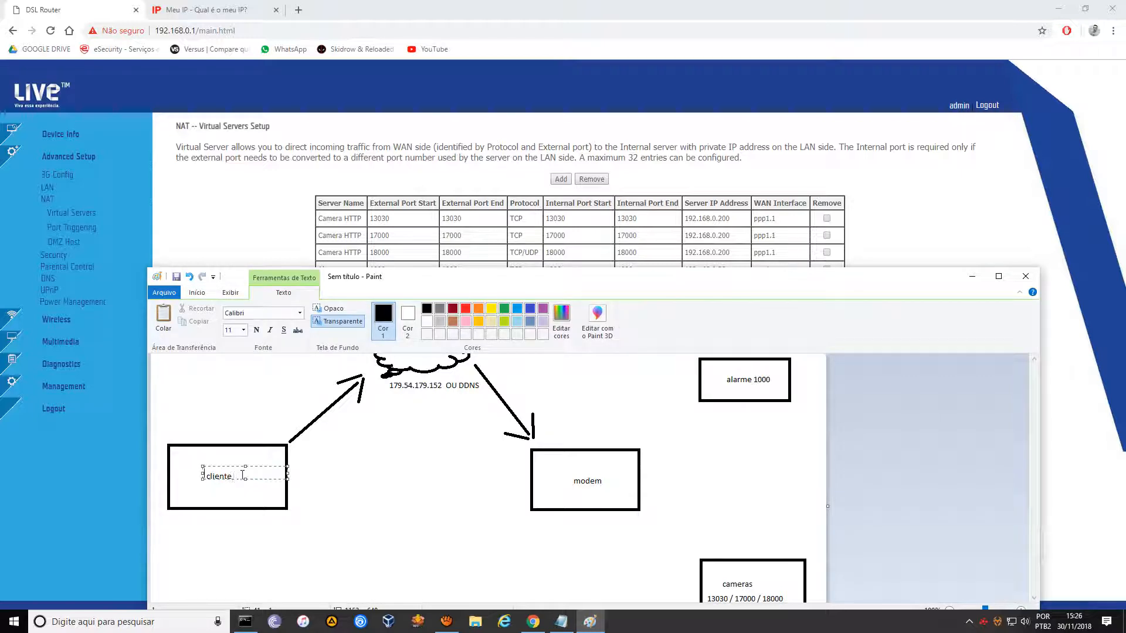
type("me")
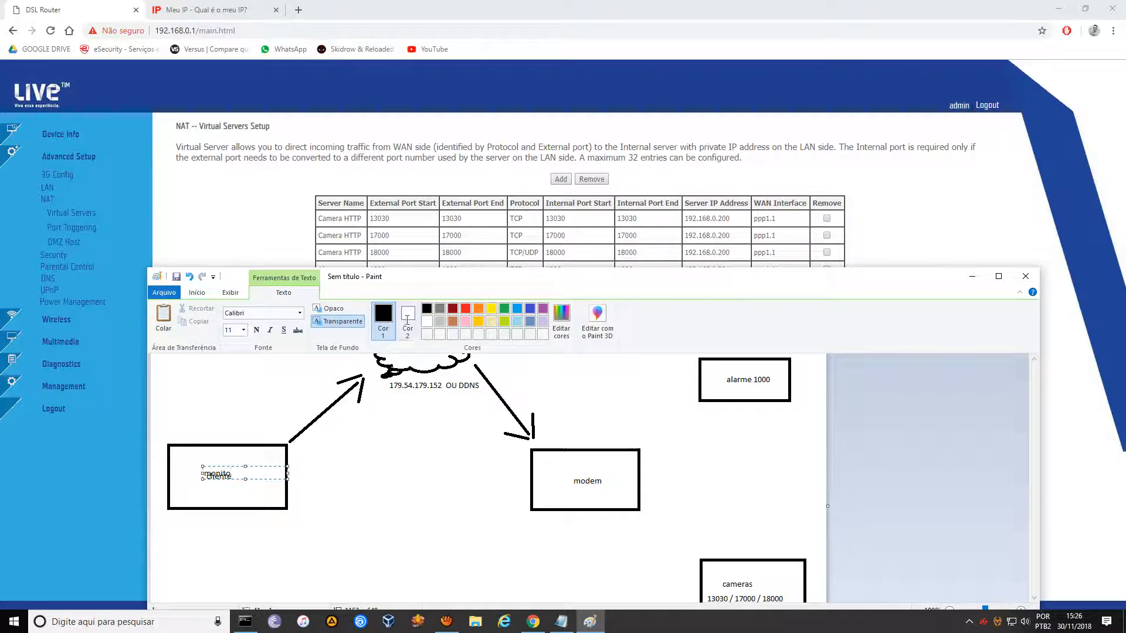
left_click(197, 292)
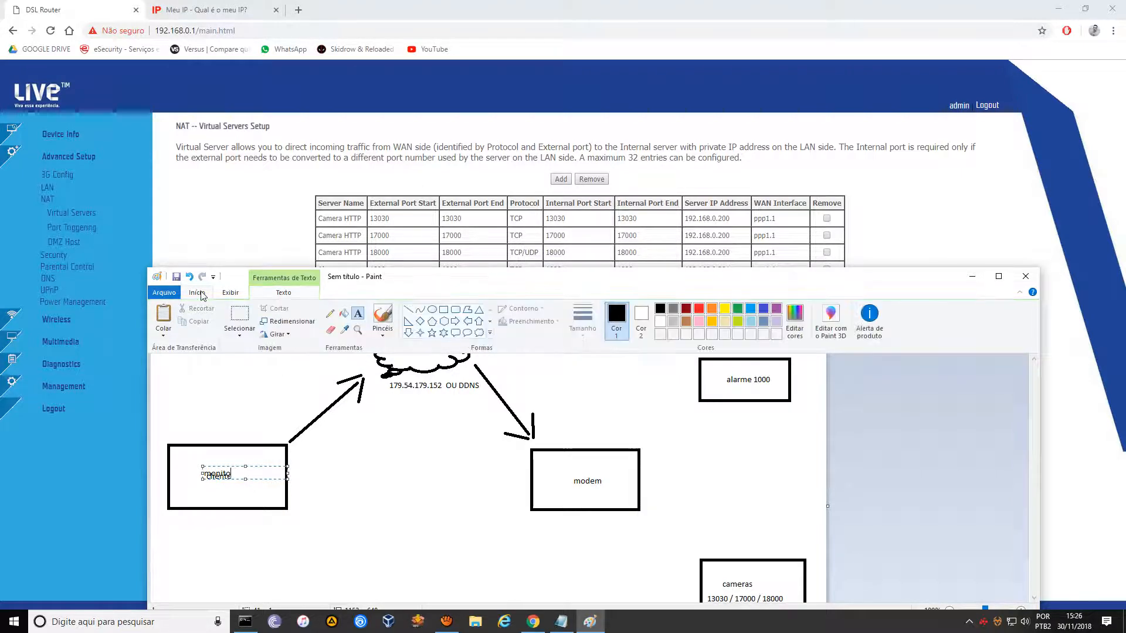
left_click(332, 317)
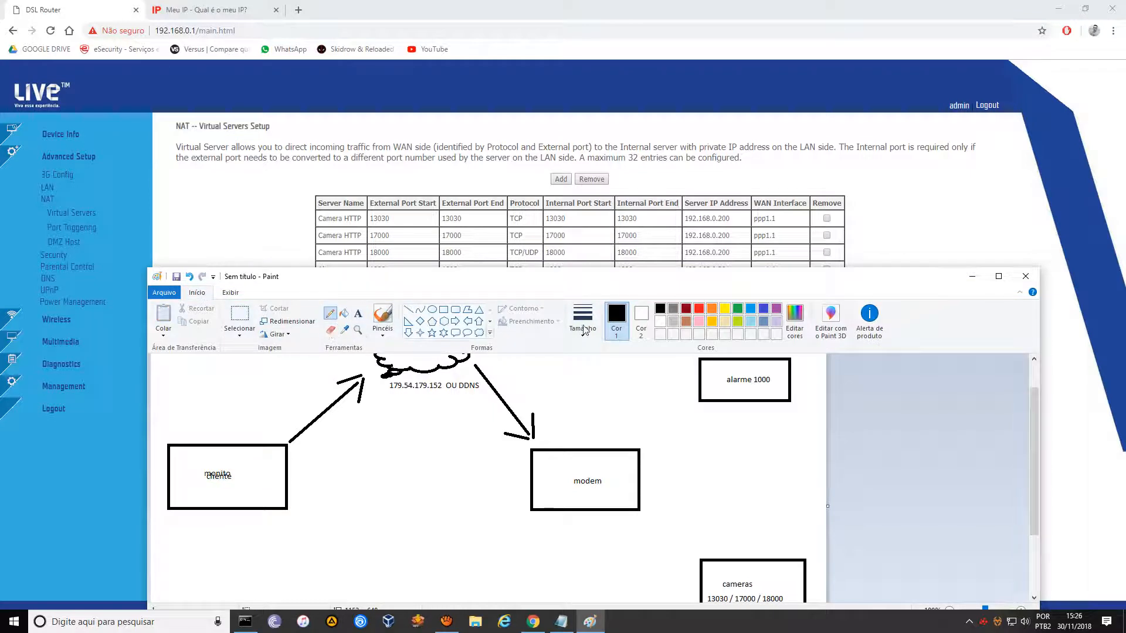
left_click(664, 322)
mouse_move(214, 471)
left_mouse_down()
mouse_move(238, 478)
mouse_move(213, 473)
mouse_move(223, 471)
left_mouse_up()
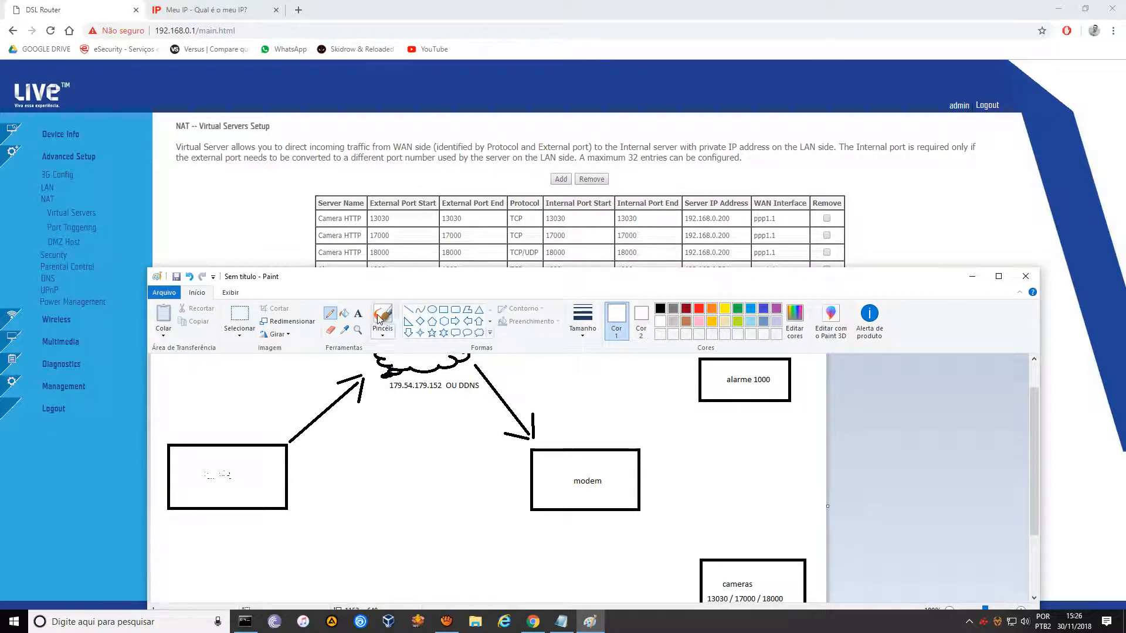
Write 'EMPRESA DE MONITORAMENTO' in black on two lines in the left box.
left_click(359, 314)
left_click(198, 463)
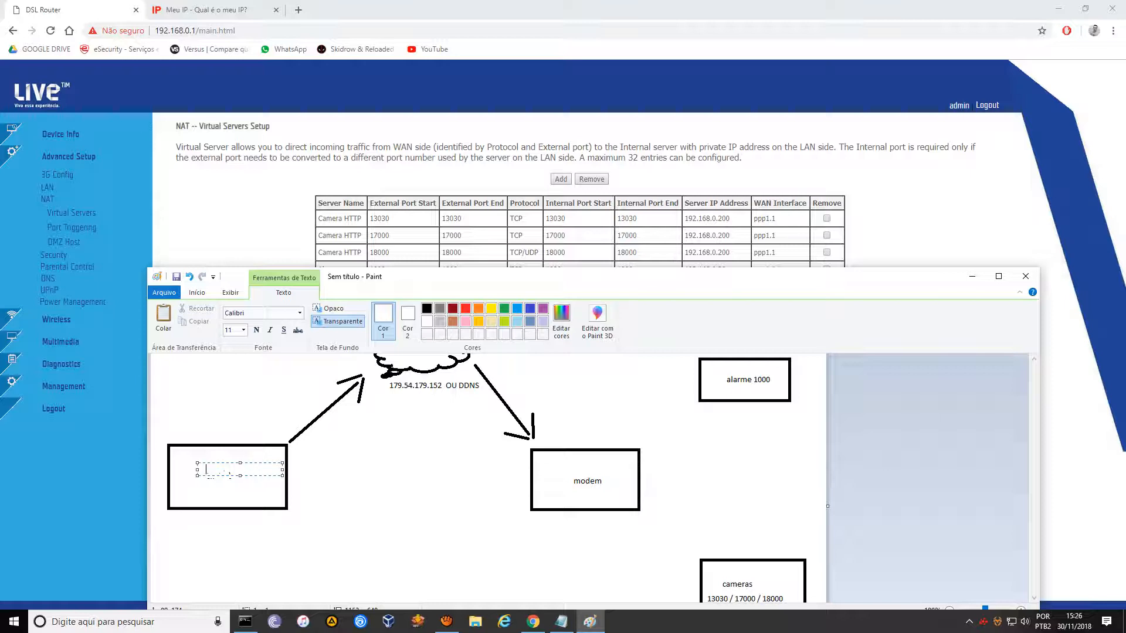
left_click(428, 311)
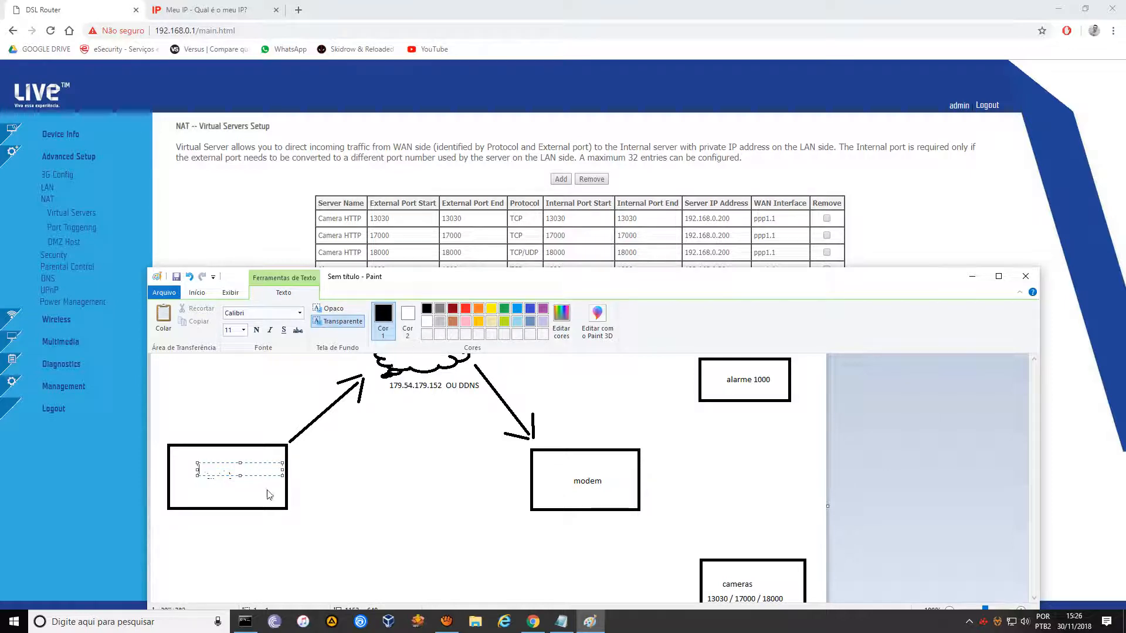
type("MONI")
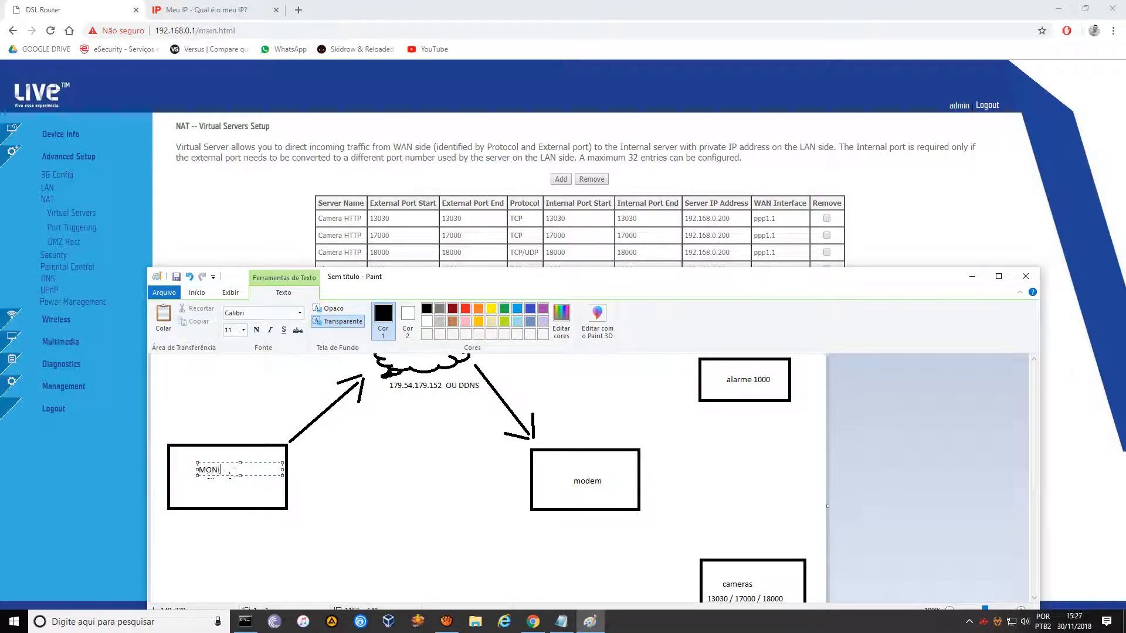
type("TORAM")
type("ENOT")
key("BackSpace")
key("BackSpace")
type("TO")
left_click(200, 470)
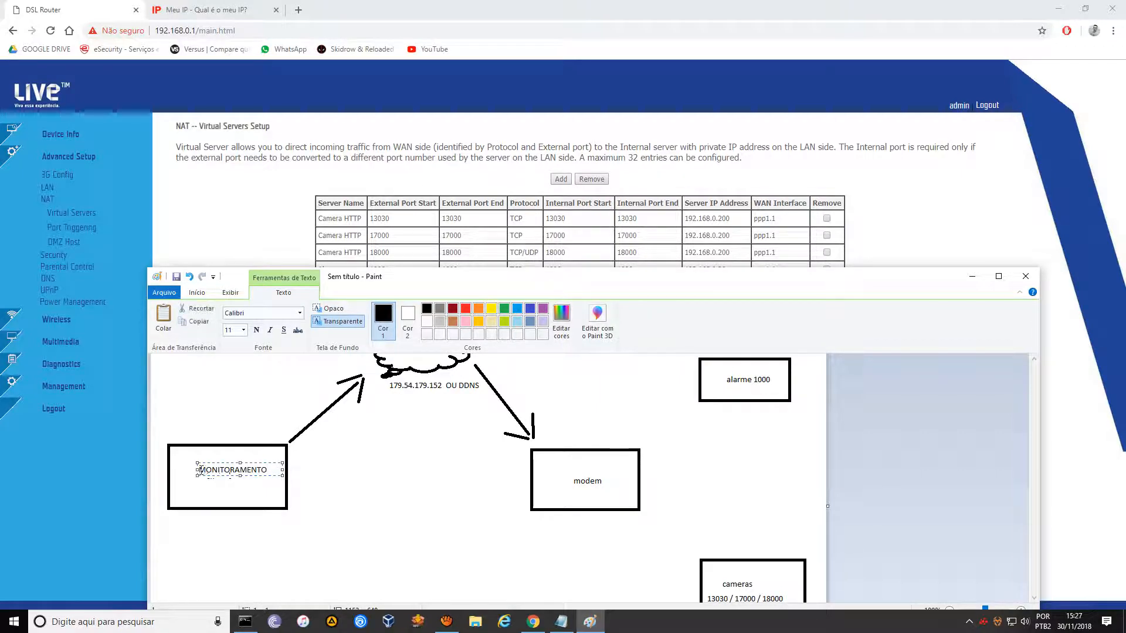
type("EMPRESA")
key("Return")
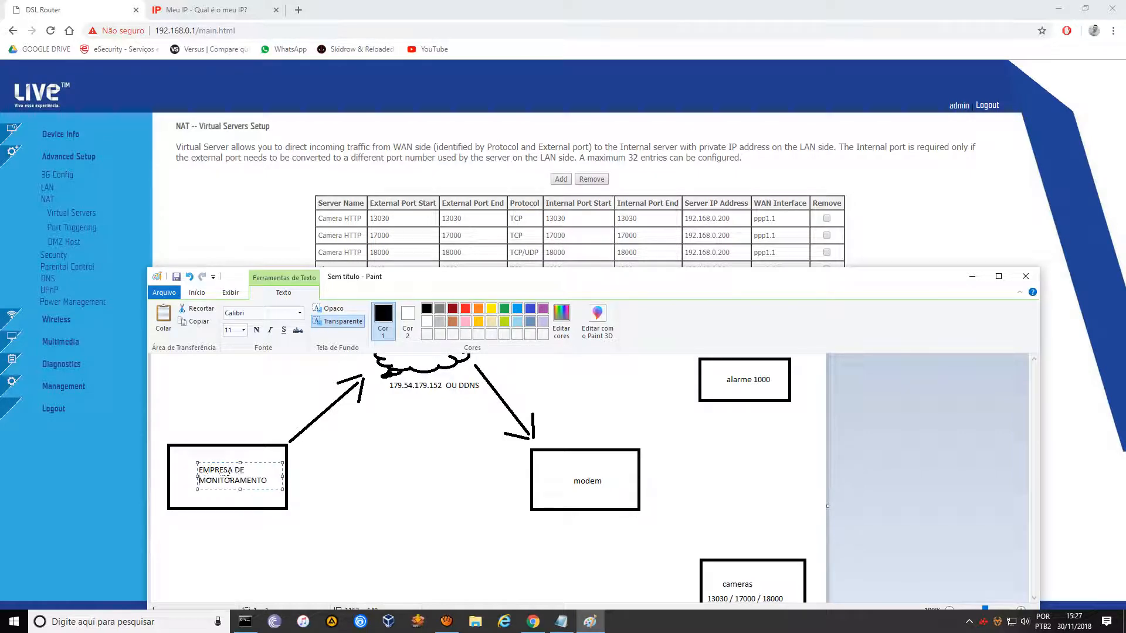
left_click(391, 488)
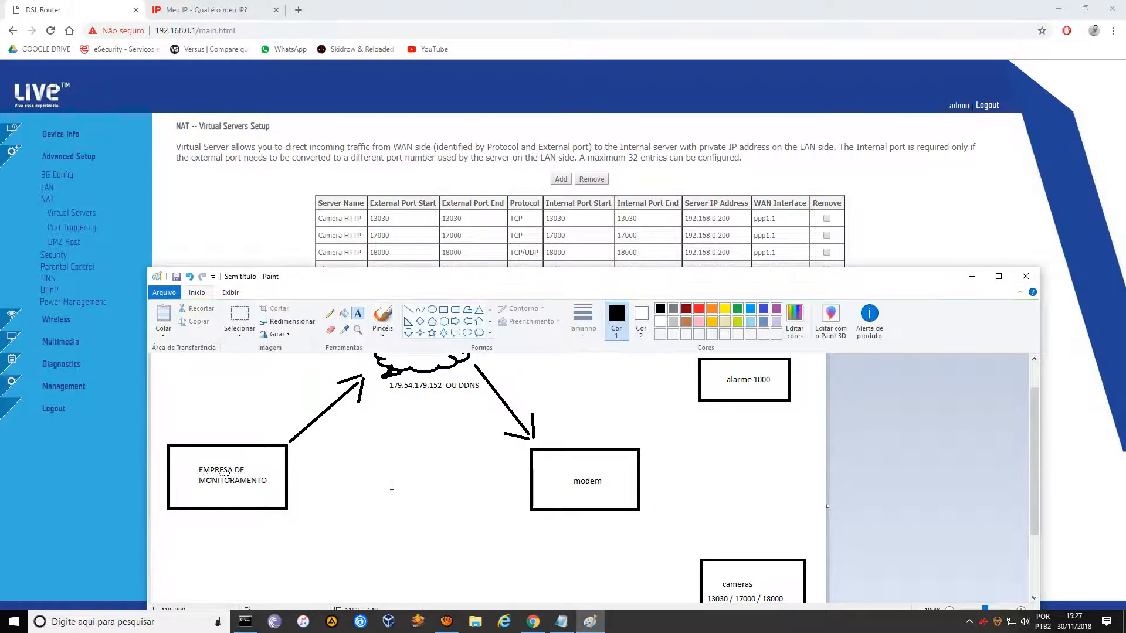
Add the label 'CLIENTE' below the modem box.
left_click(608, 484)
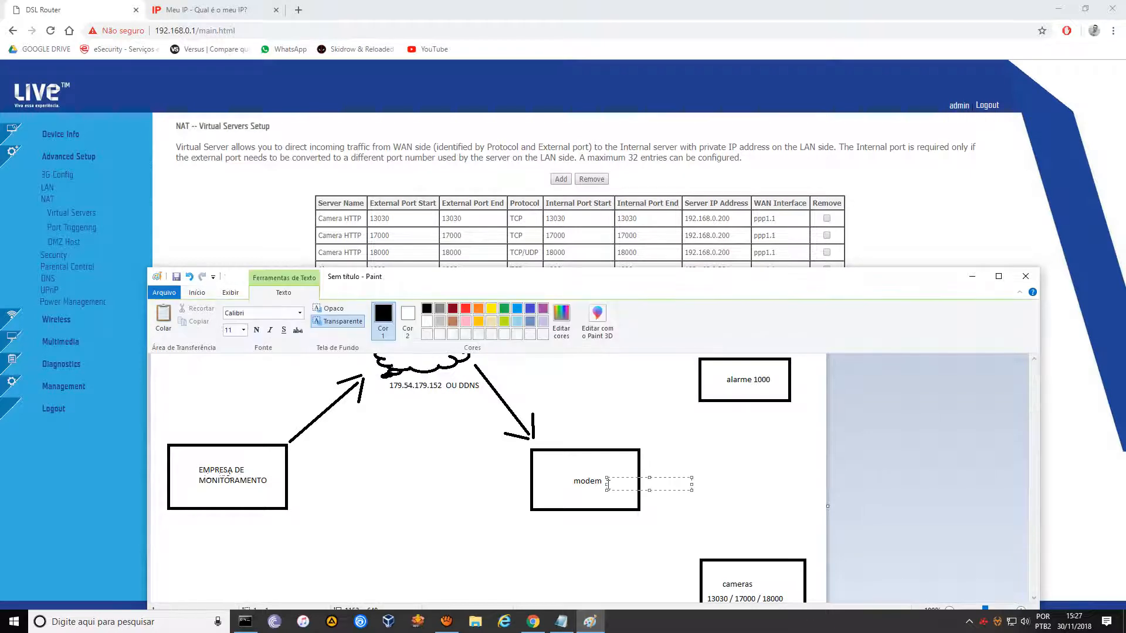
left_click(560, 487)
left_click(561, 487)
left_click(623, 533)
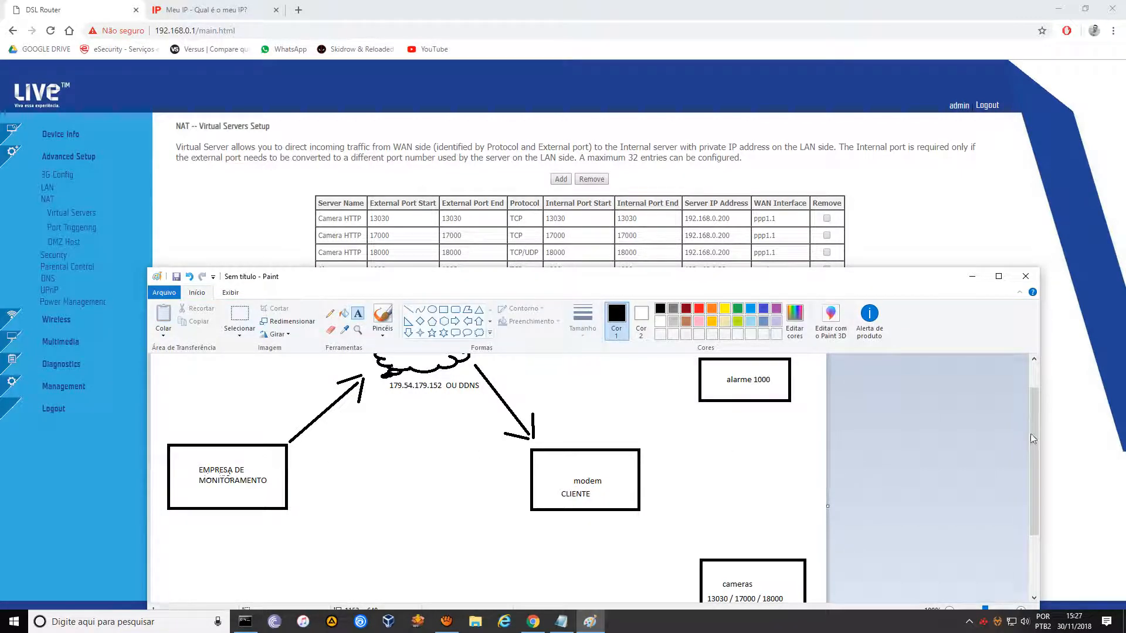
left_click_drag(1032, 433, 1036, 436)
Label 192.168.0.201 under alarme 1000 and 192.168.0.200 above the cameras box.
left_click(710, 409)
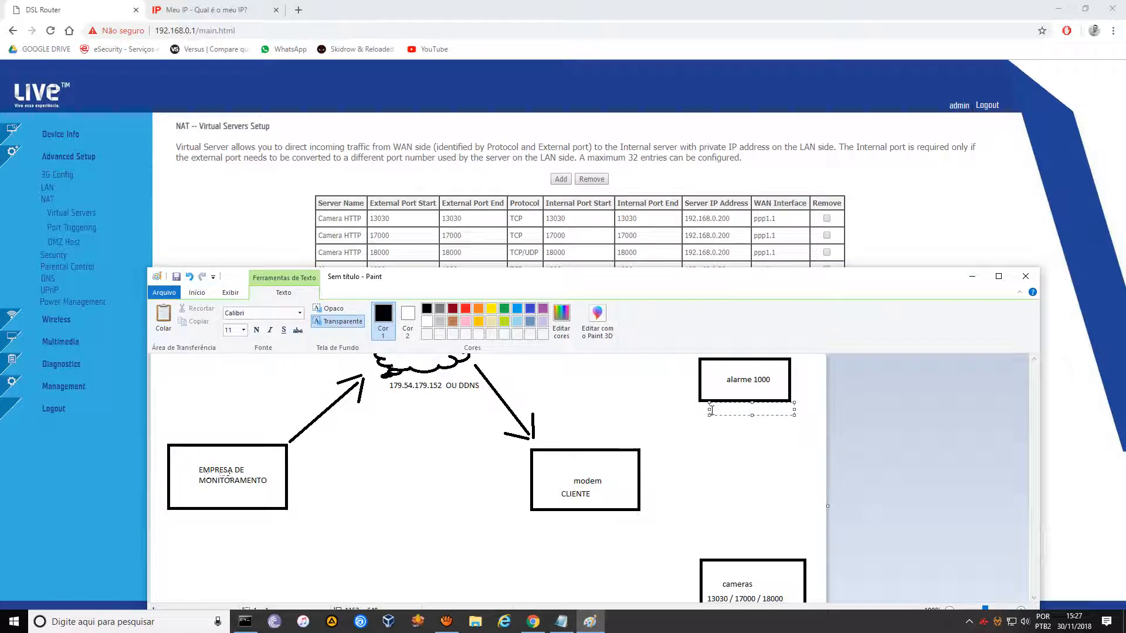
type("192.168.0.201")
left_click(705, 501)
left_click(720, 549)
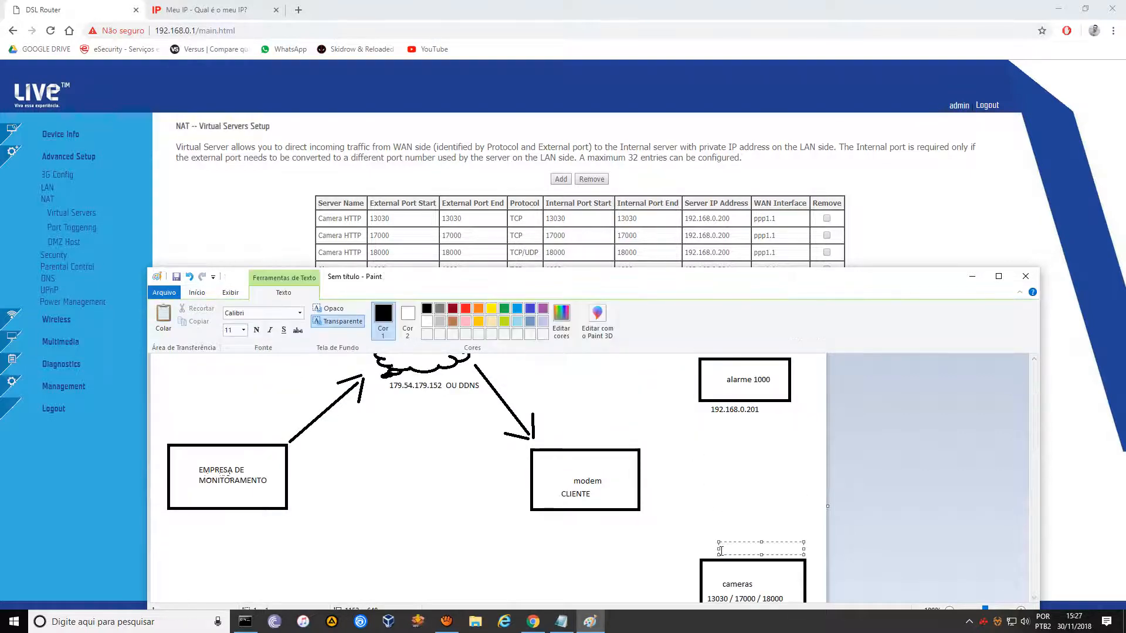
type("192.168.0.200")
left_click(229, 474)
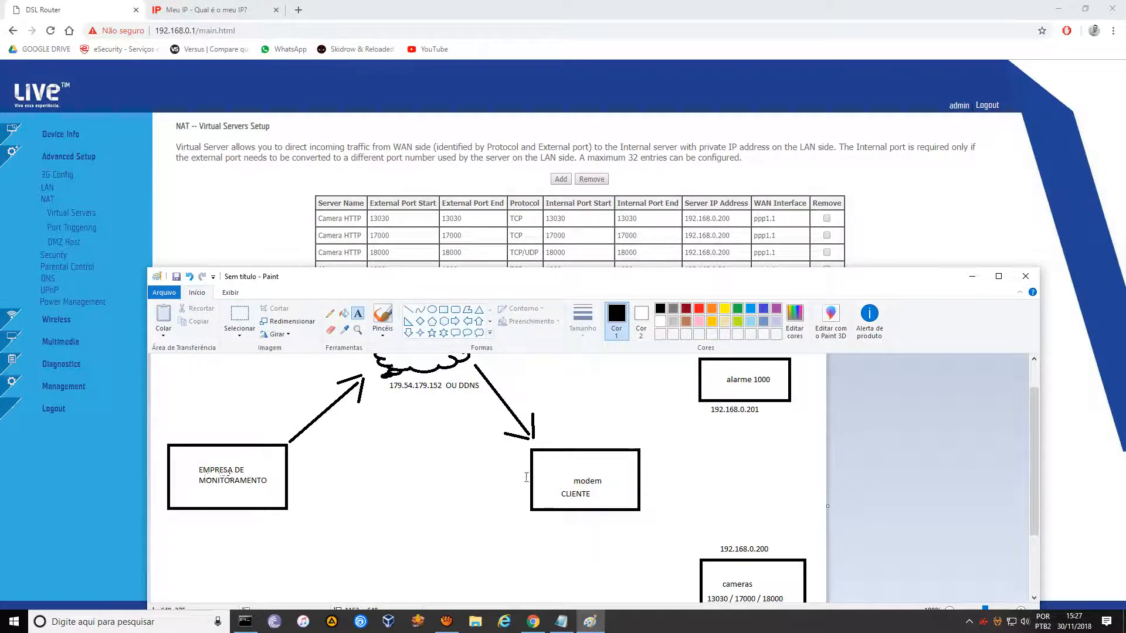
Draw a straight-line arrow from the modem box's corner down to the cameras box.
left_click(409, 313)
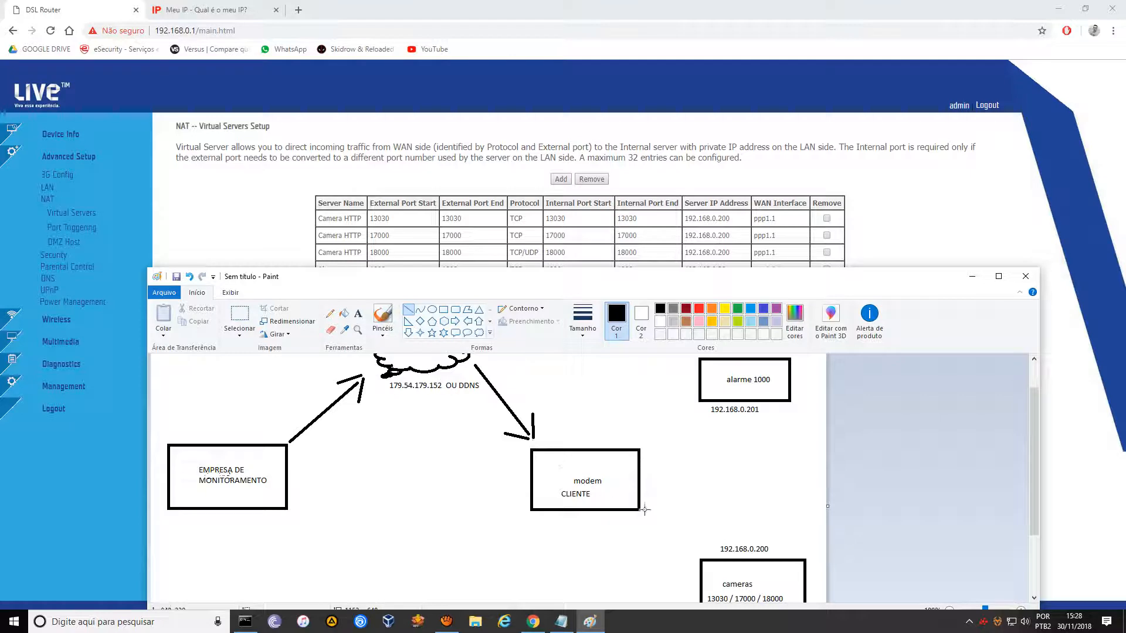
mouse_move(644, 510)
left_mouse_down()
mouse_move(691, 558)
mouse_move(685, 538)
mouse_move(687, 558)
left_mouse_up()
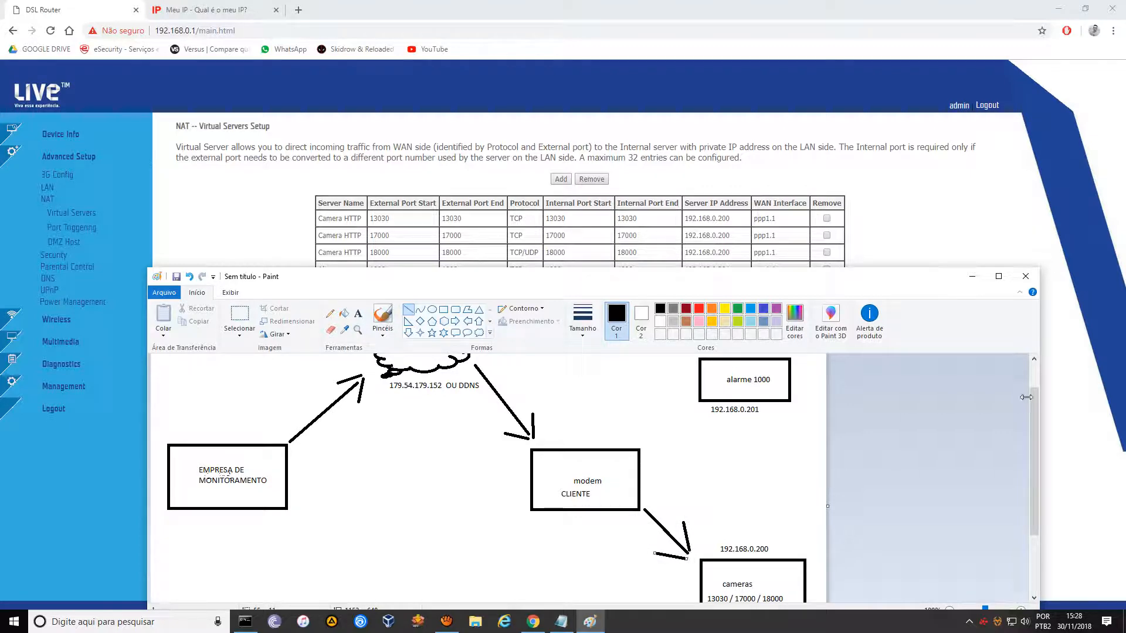
left_click_drag(1032, 408, 1032, 417)
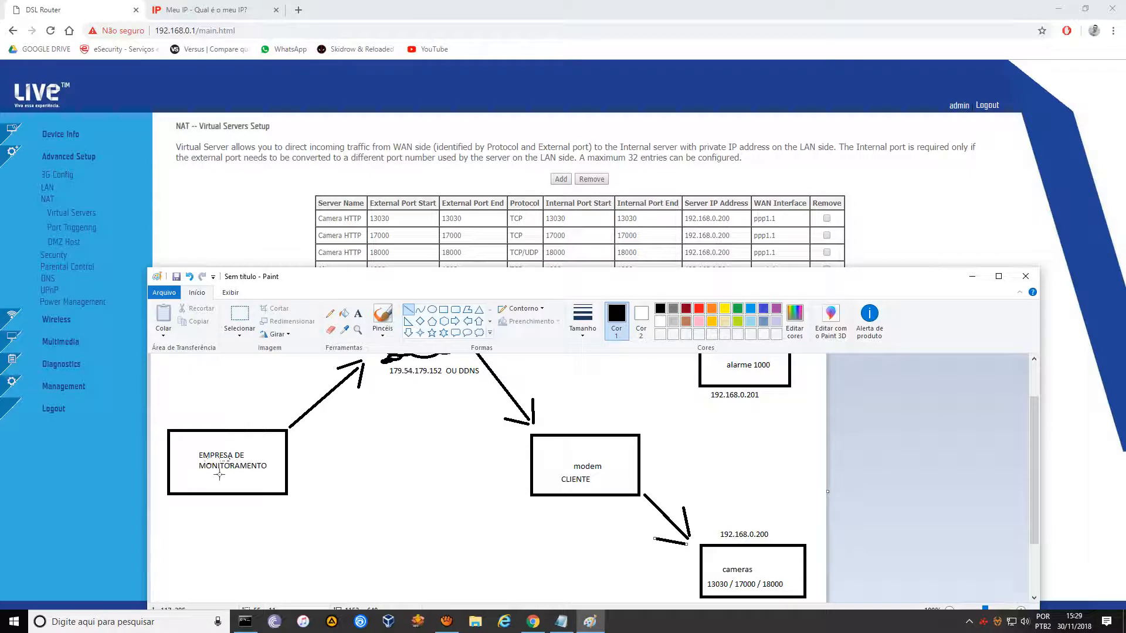
Undo the modem-to-cameras arrow and draw a return line from the monitoring company to the cloud.
left_click(189, 276)
left_click(189, 276)
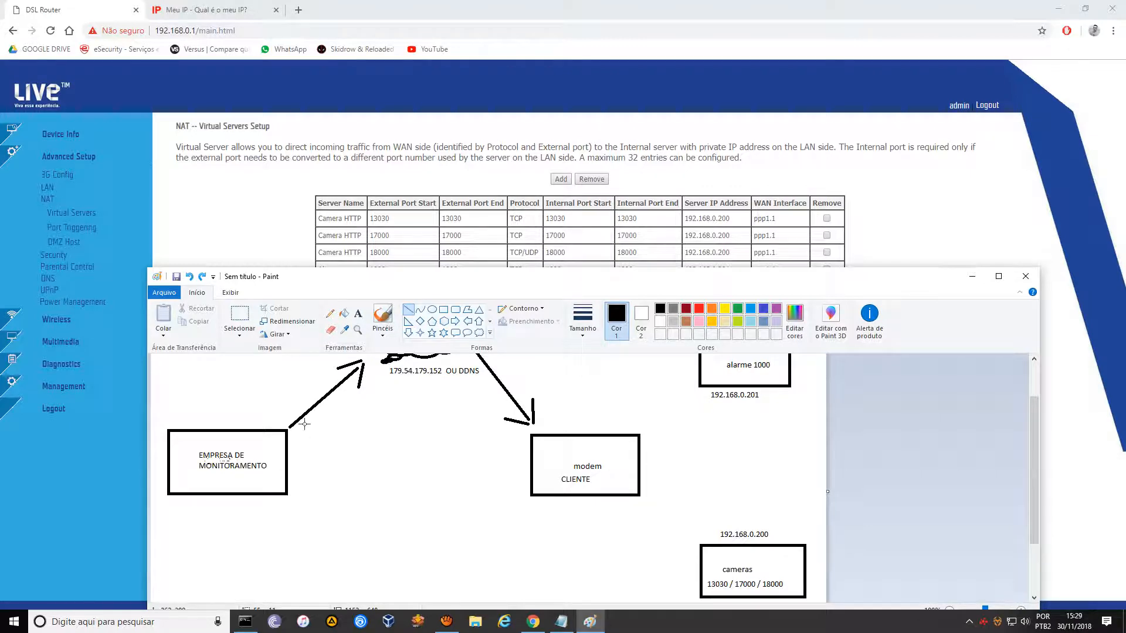
left_click(408, 311)
mouse_move(315, 437)
left_mouse_down()
mouse_move(381, 385)
mouse_move(448, 387)
mouse_move(473, 390)
mouse_move(514, 448)
left_mouse_up()
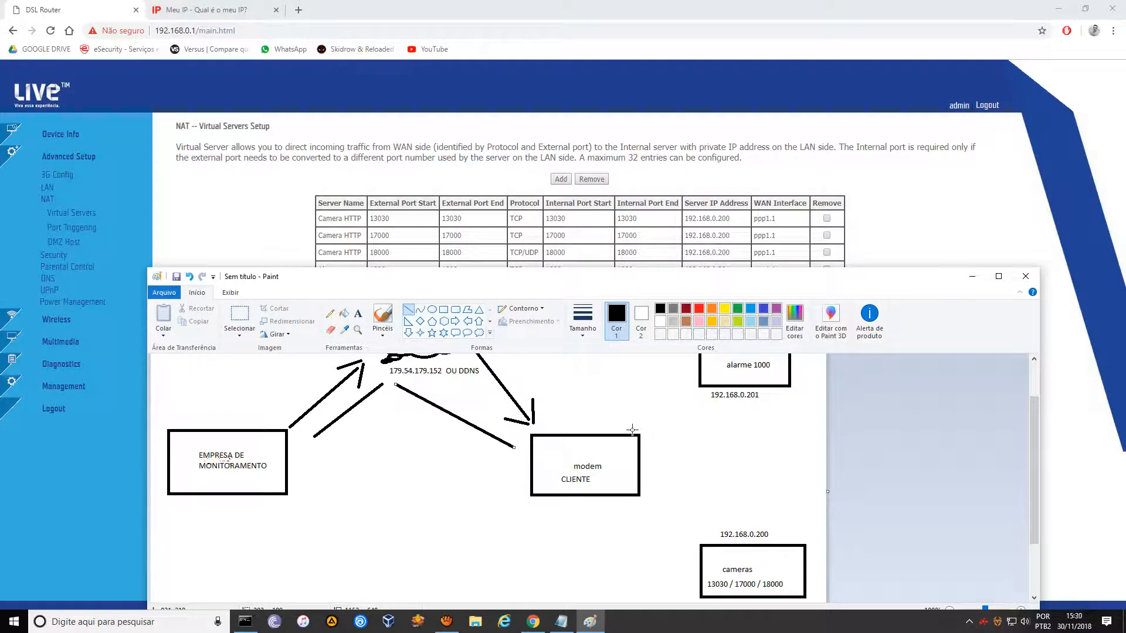
Draw a line from the modem up to the alarm and enlarge the Paint window.
left_click_drag(630, 430, 702, 397)
left_click(776, 535)
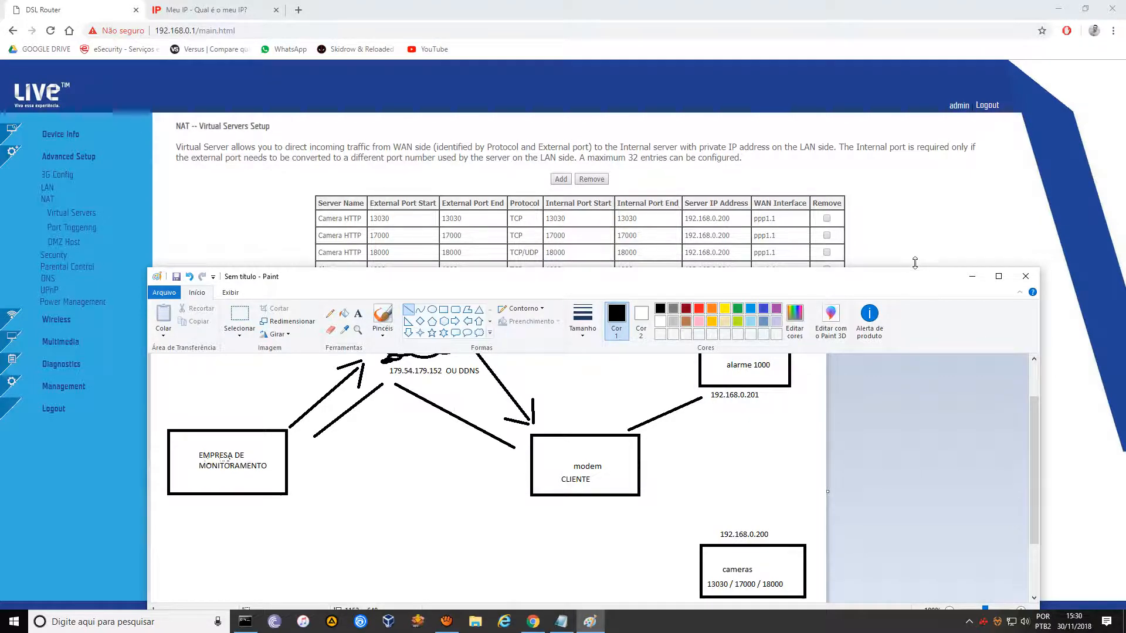
left_click_drag(914, 269, 912, 144)
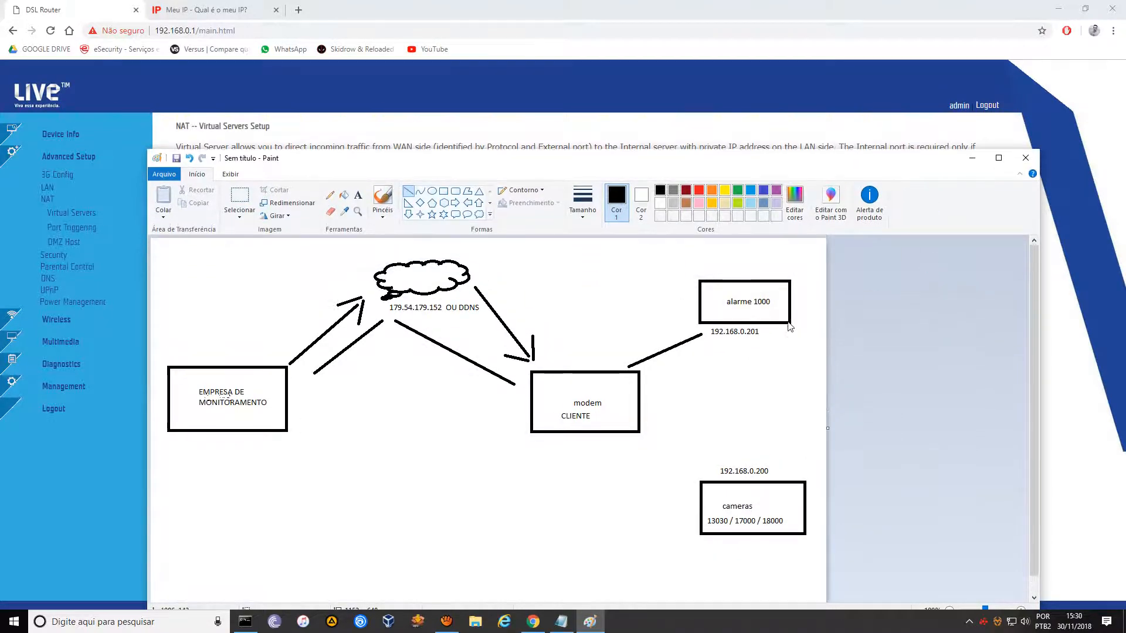
Save the diagram to the desktop as 'FLUXO NAT' and close Paint.
left_click(175, 158)
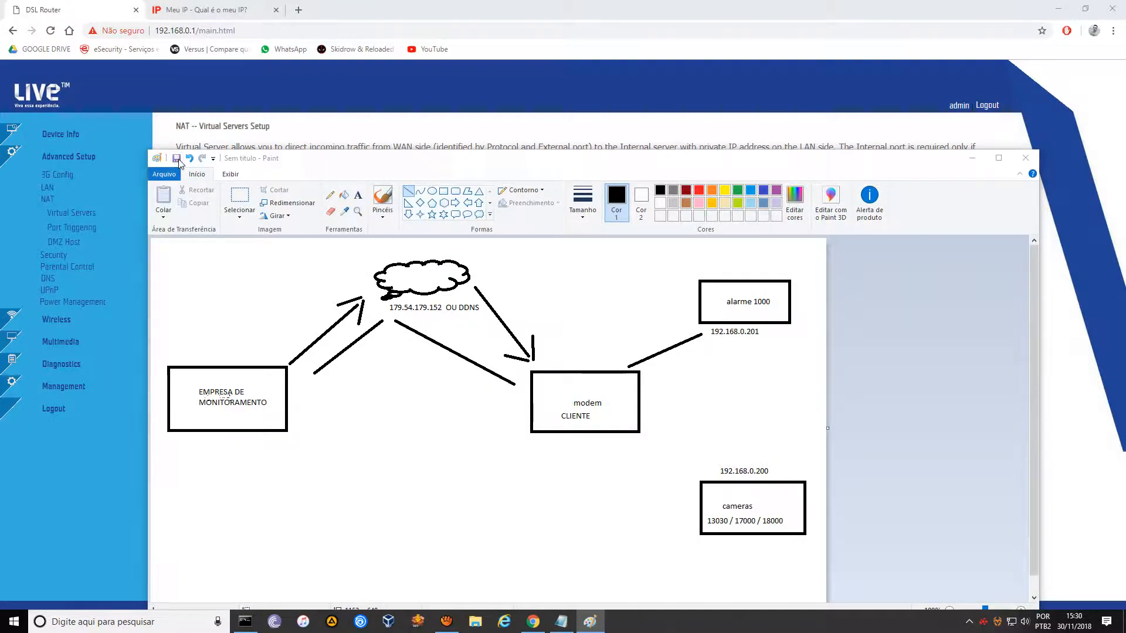
left_click(462, 343)
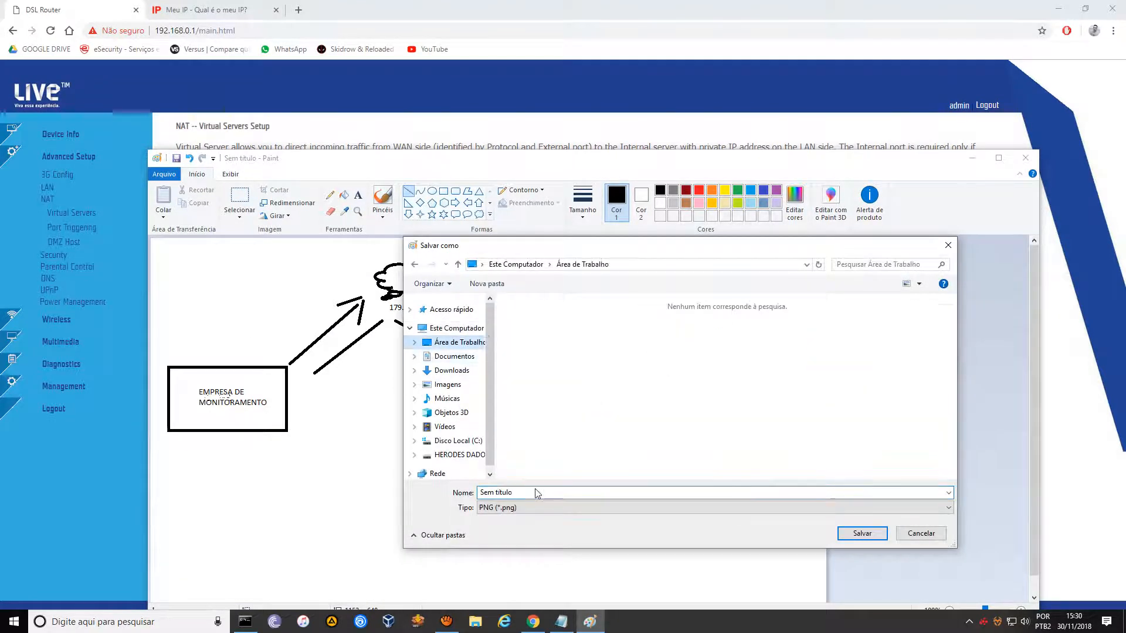
type("NAT")
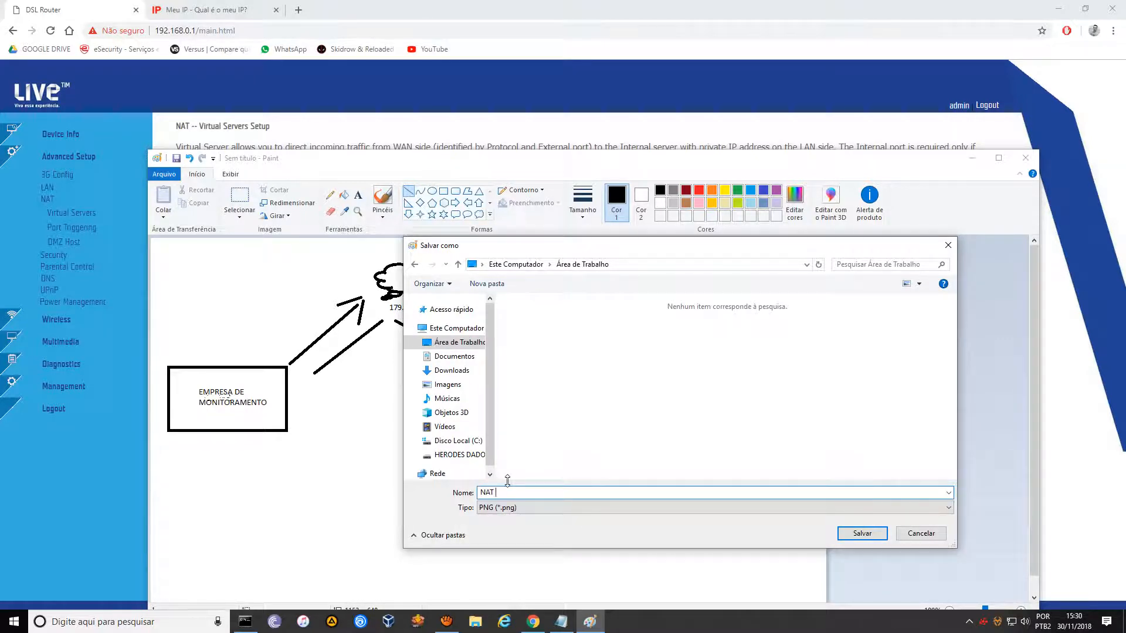
type("FLUXO")
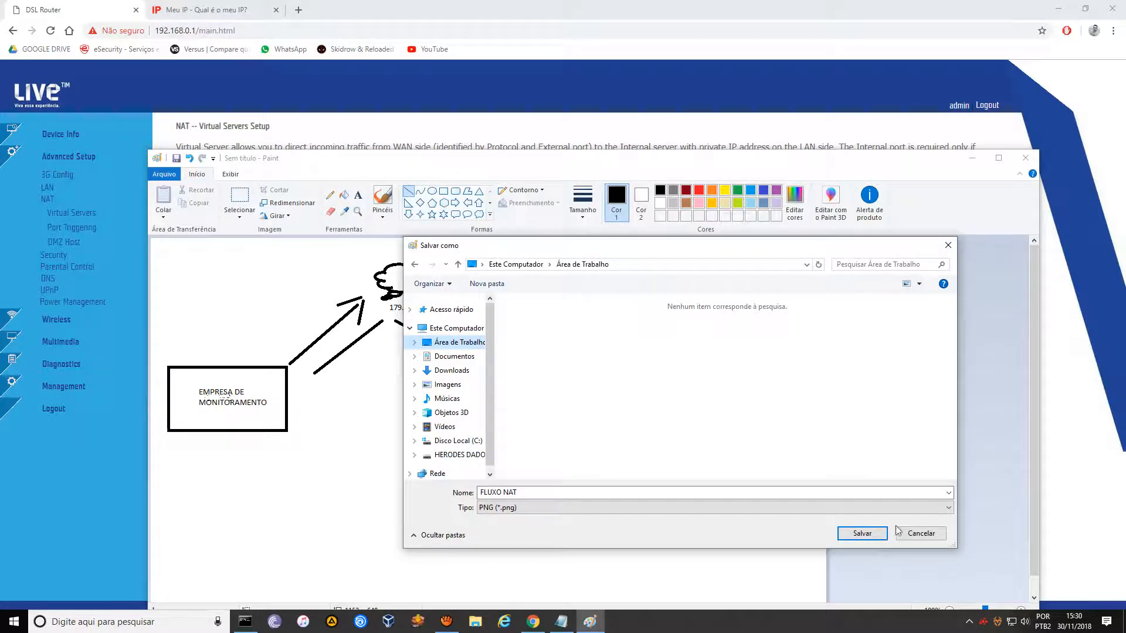
left_click(862, 532)
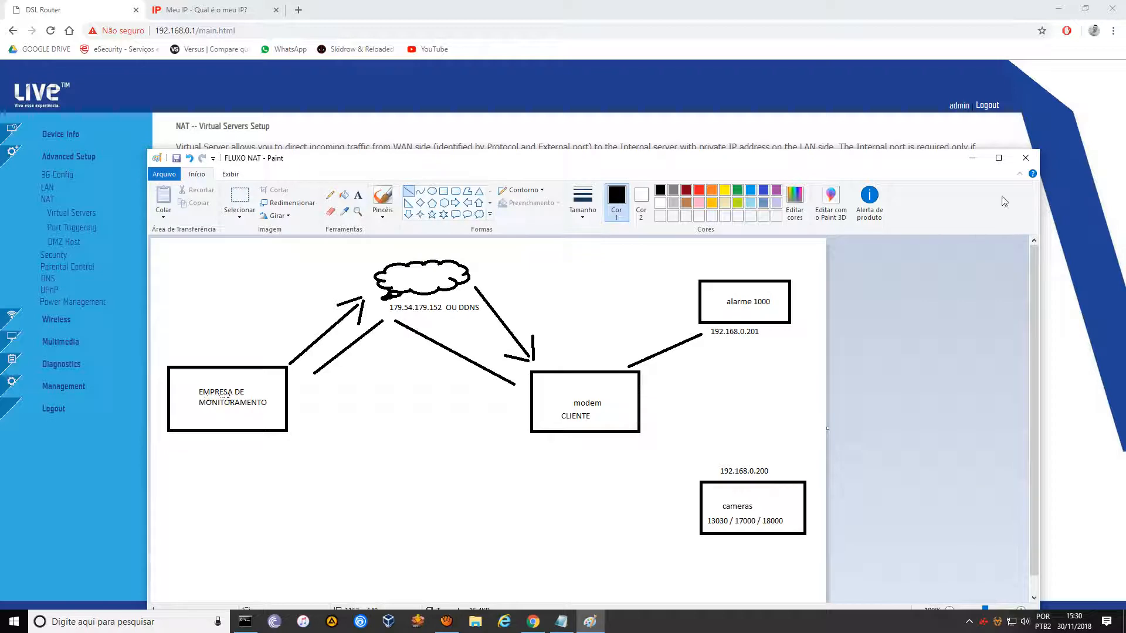
left_click(1026, 158)
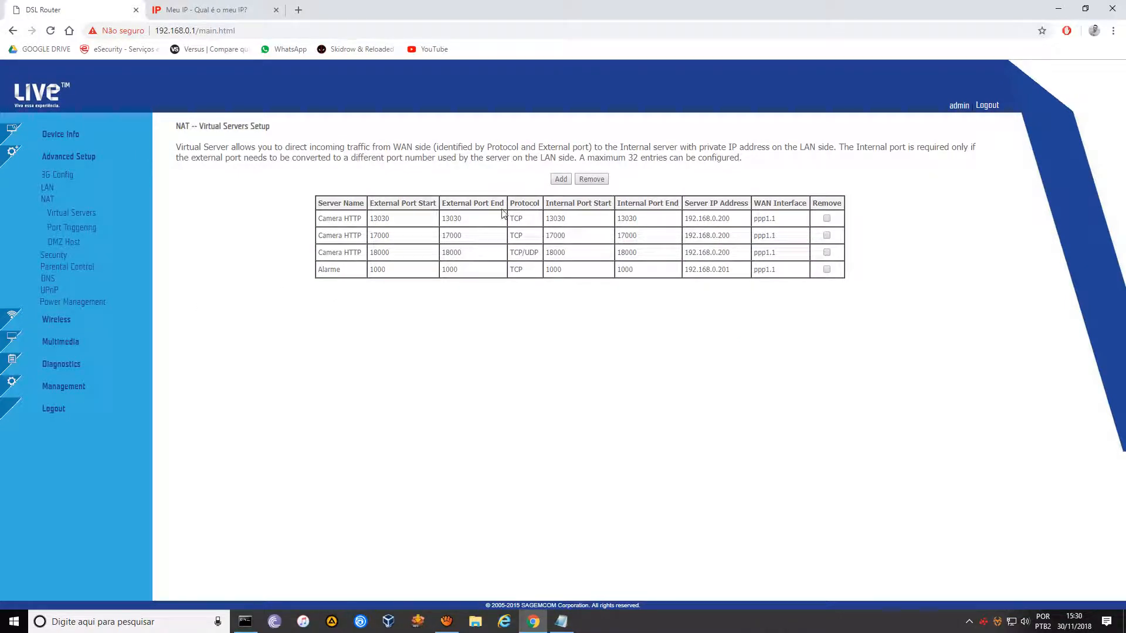
Delete the three Camera HTTP and the Alarme virtual server entries, then log out of the modem.
left_click(827, 218)
left_click(826, 235)
left_click(826, 252)
left_click(827, 270)
left_click(595, 184)
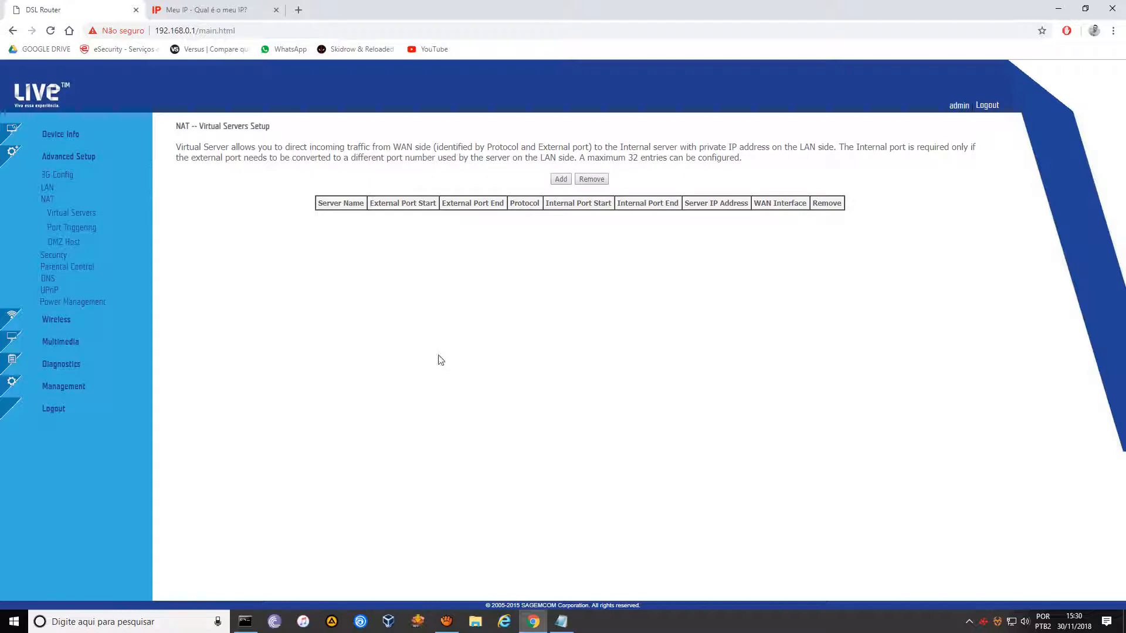
left_click(987, 105)
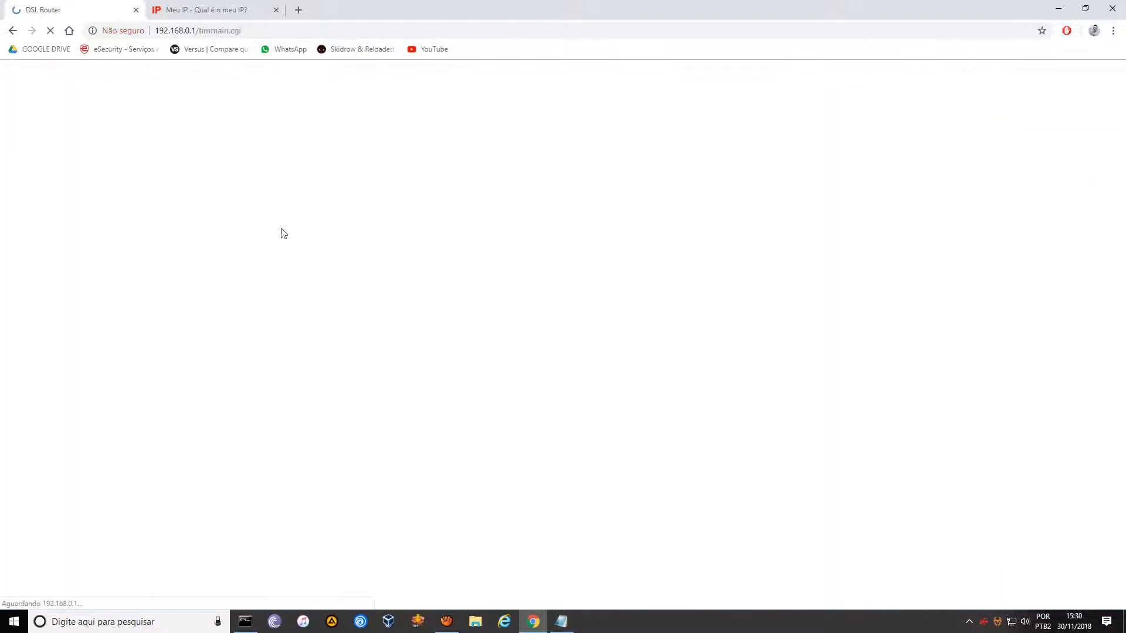
left_click(136, 10)
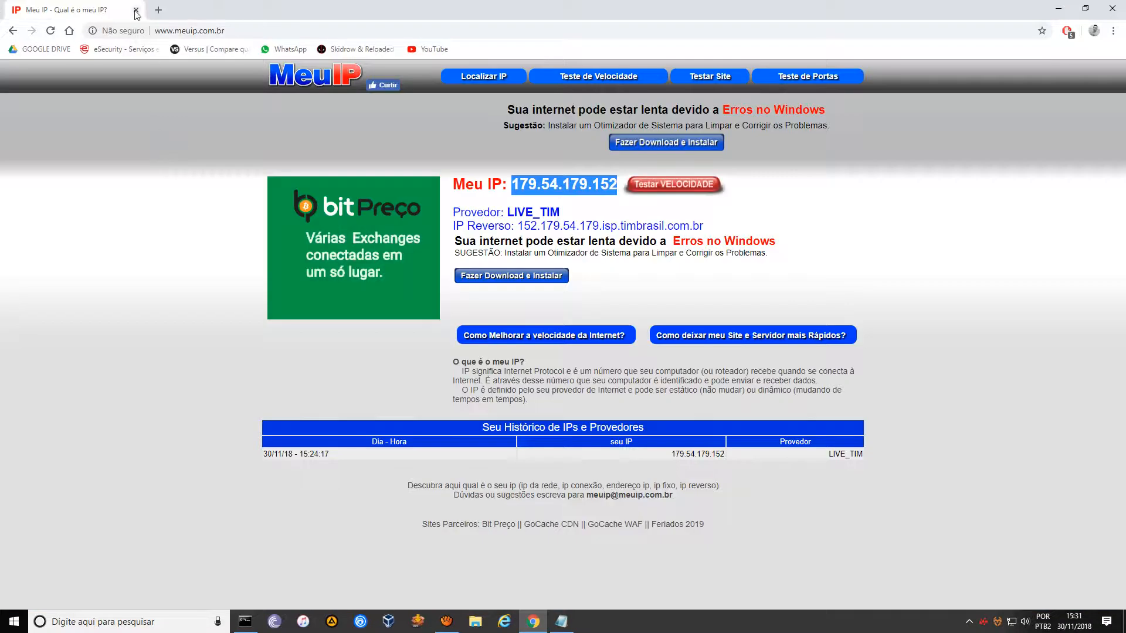
Close the browser and the old command prompt, moving the notes window to the top-left.
left_click(1112, 8)
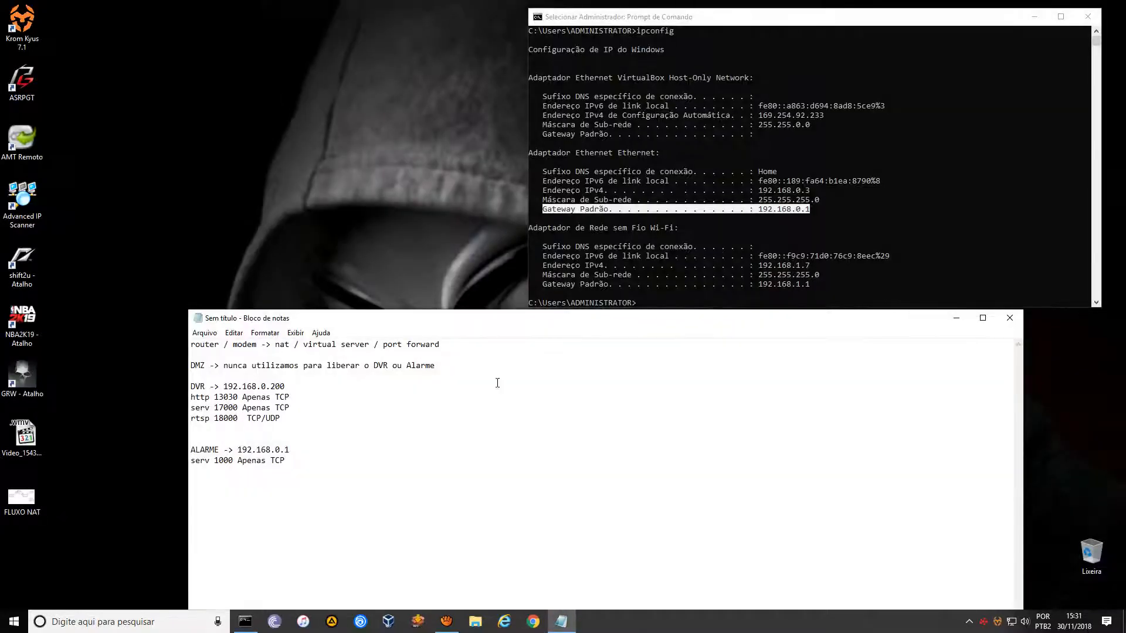
left_click_drag(799, 319, 611, 23)
left_click(1087, 16)
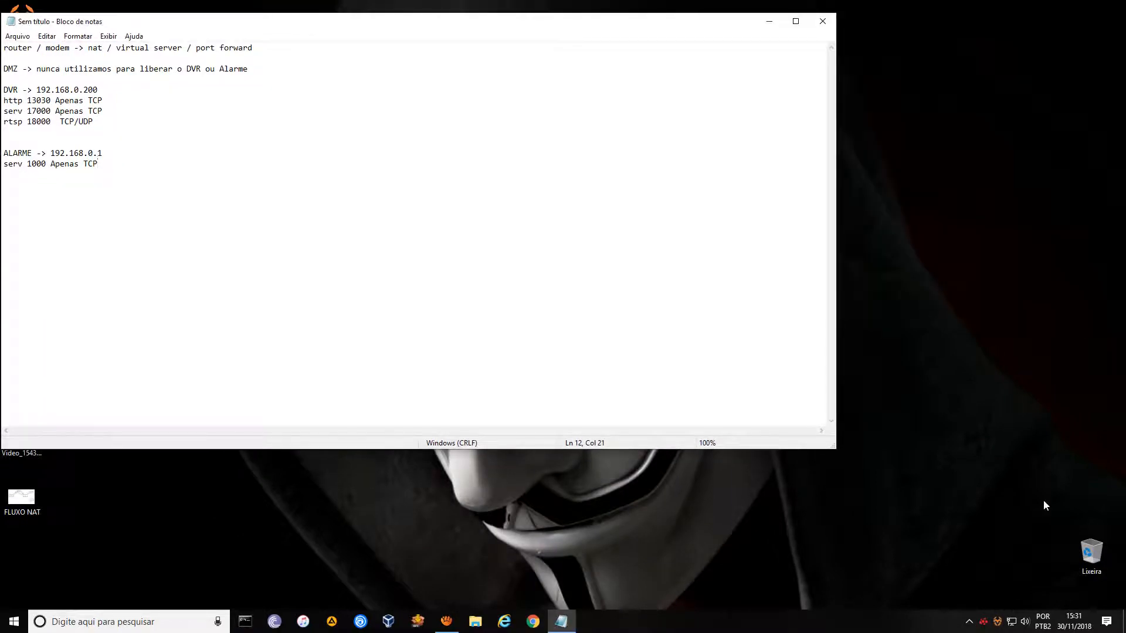
Run ipconfig in a new administrator Command Prompt to list gateways 192.168.0.1 and 192.168.1.1.
left_click(969, 622)
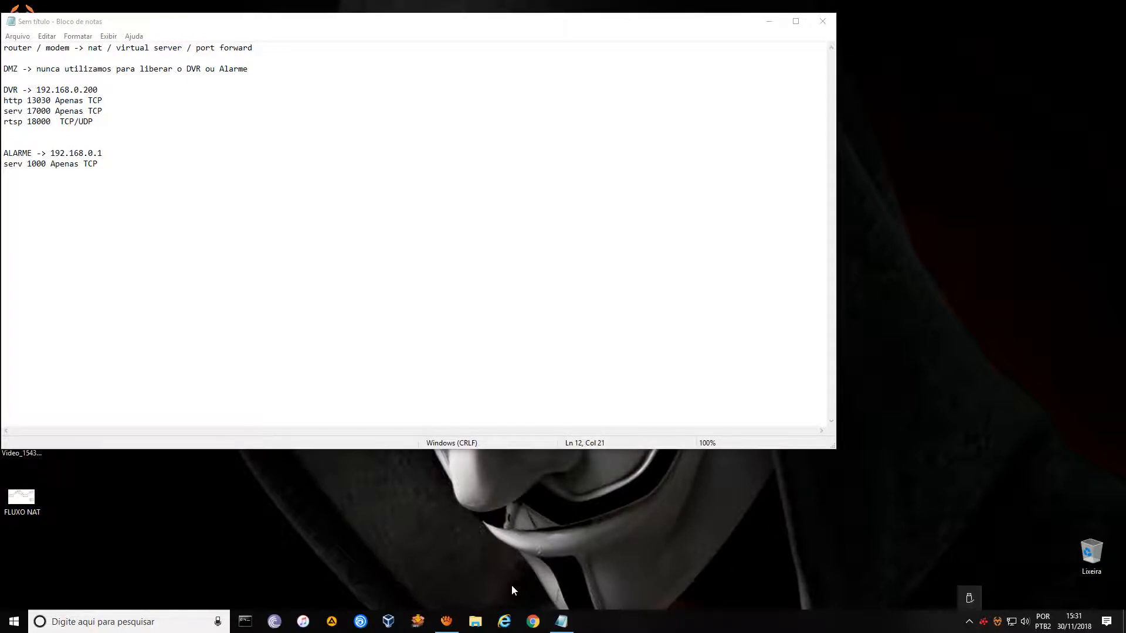
left_click(245, 622)
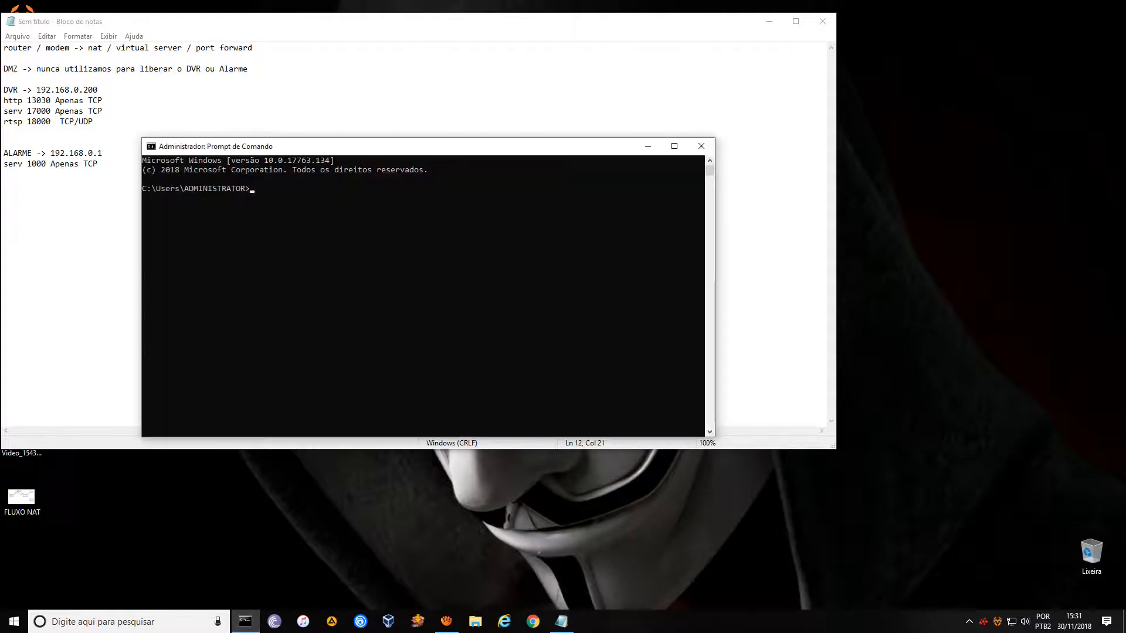
left_click_drag(411, 147, 537, 111)
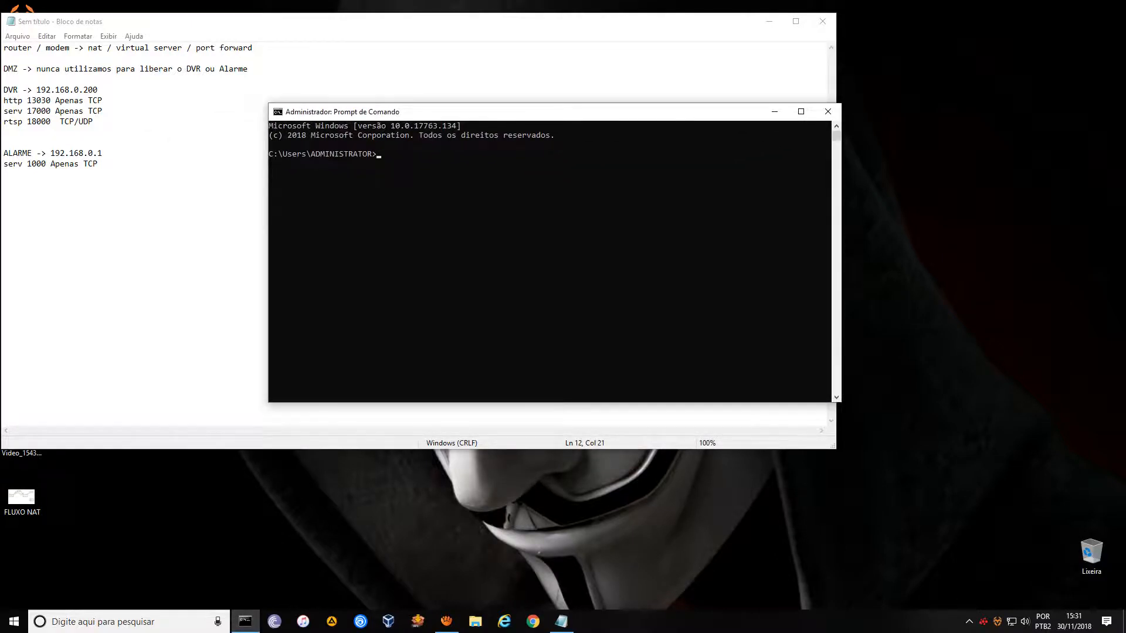
type("IPCONFIG")
key("BackSpace")
key("BackSpace")
key("BackSpace")
key("BackSpace")
key("BackSpace")
key("BackSpace")
key("BackSpace")
type("ipconfig")
key("Return")
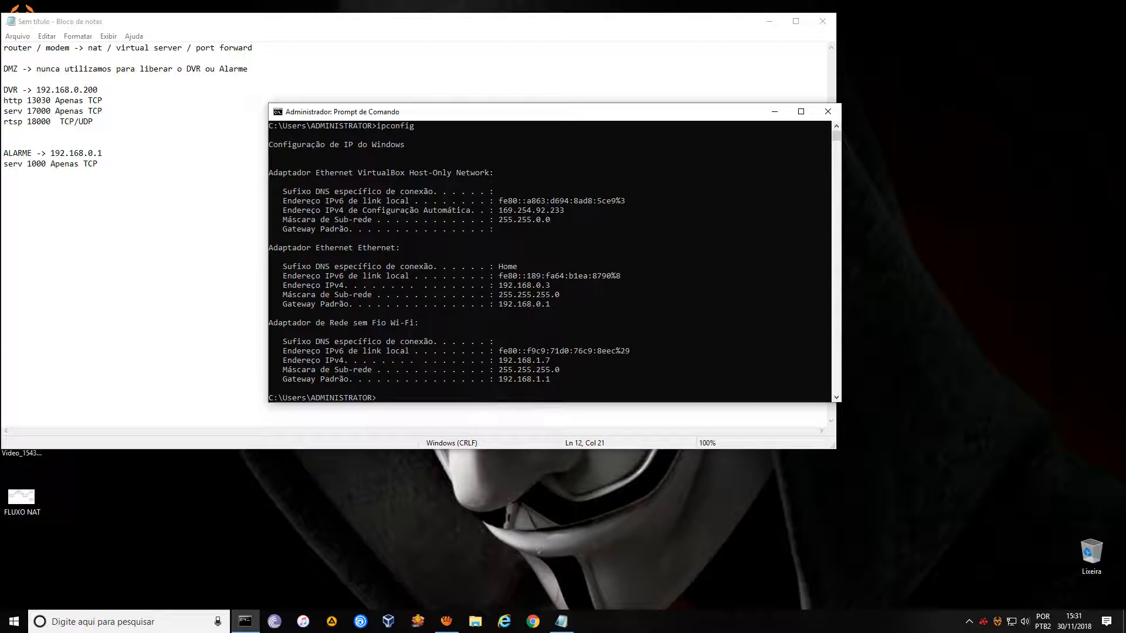
Load the router login at 192.168.1.1 in Chrome and enter the username admin.
left_click(533, 622)
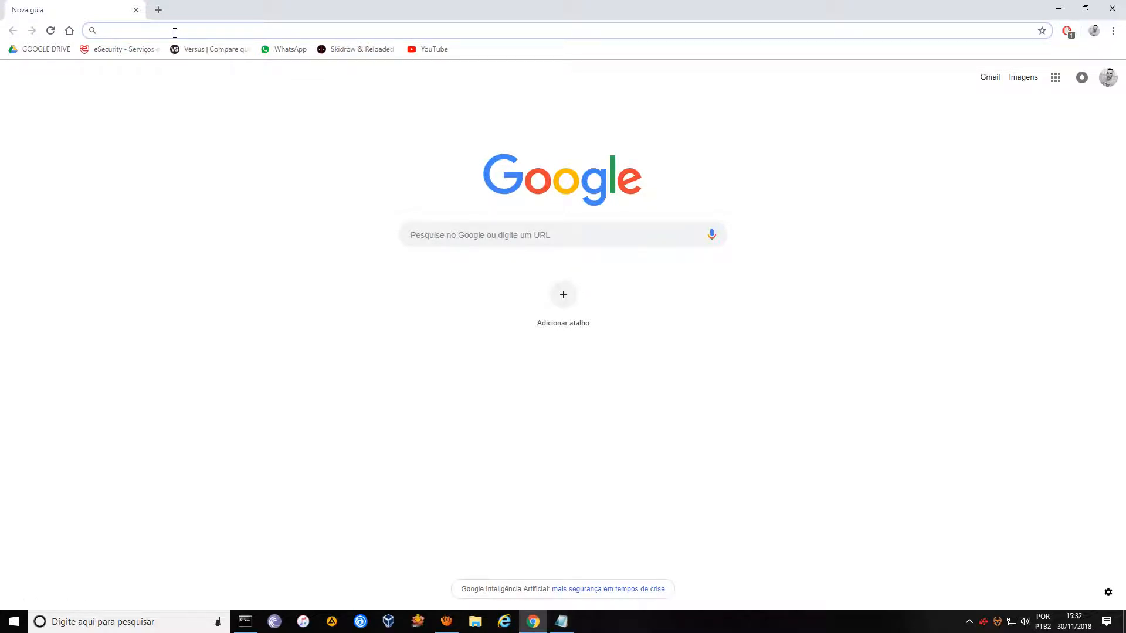
type("192.168")
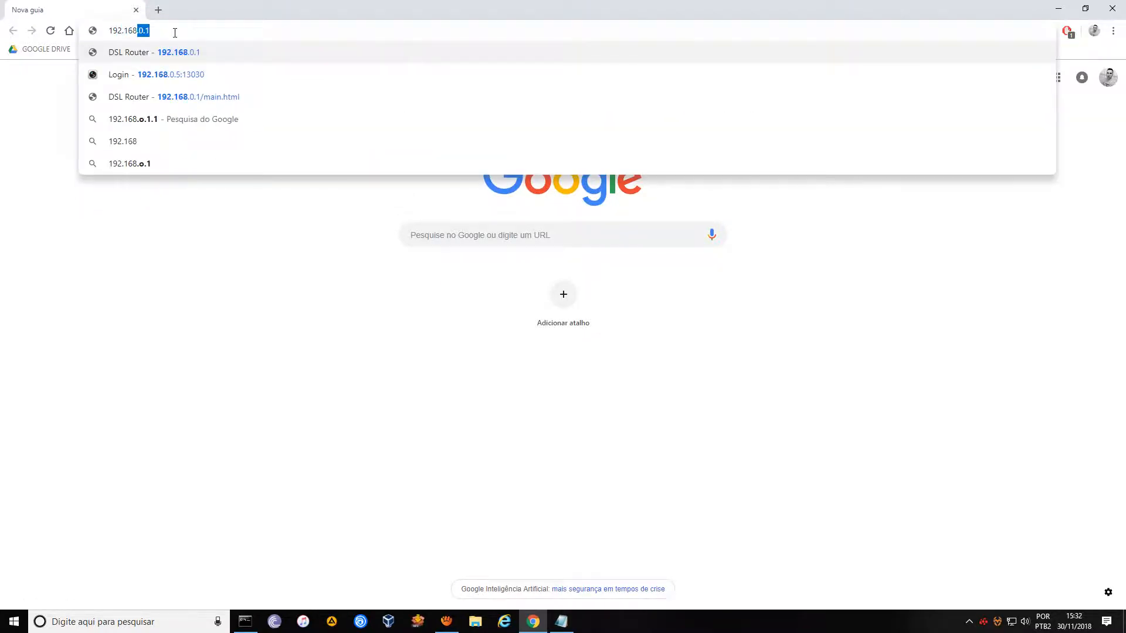
type(".1.1.")
key("Return")
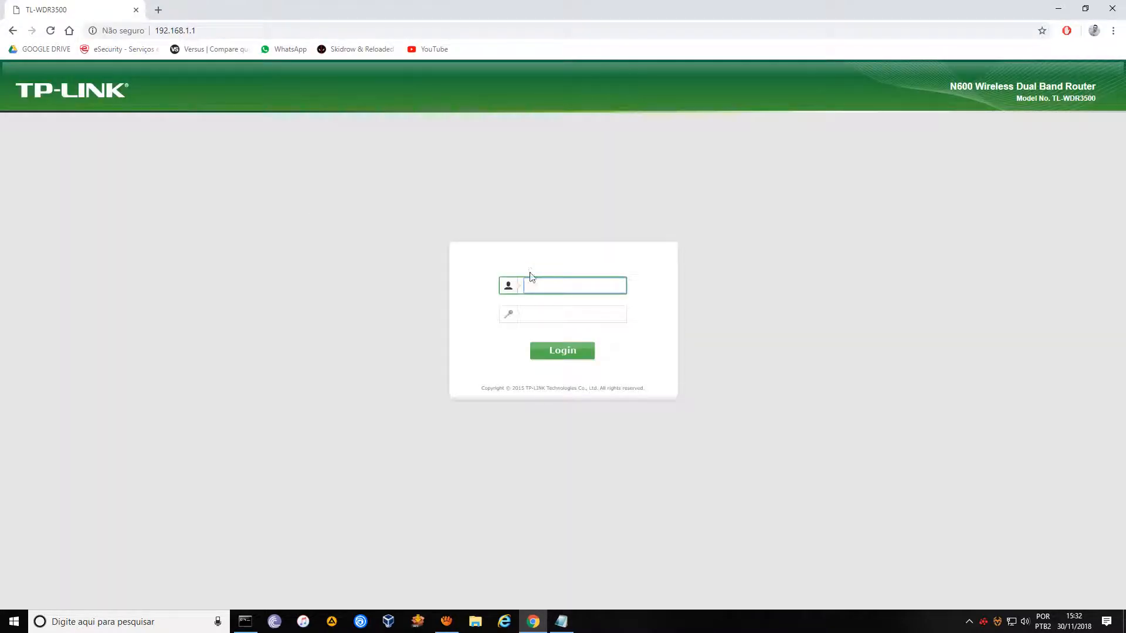
type("admin")
key("Tab")
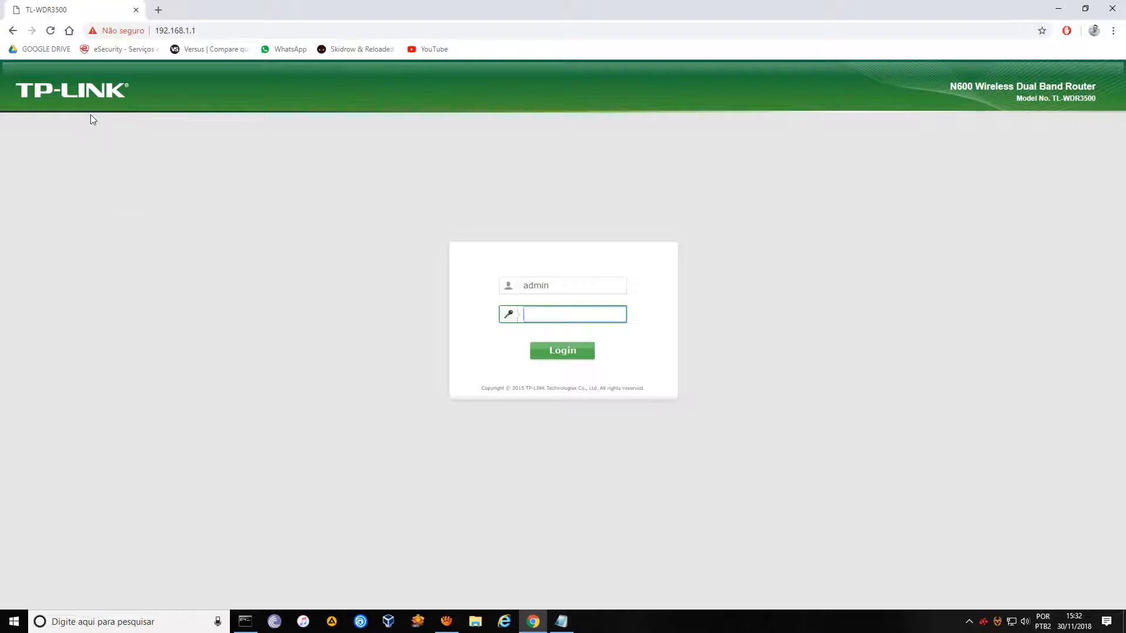
Compare the router address 192.168.1.1 with the gateway in the ipconfig output.
left_click(186, 31)
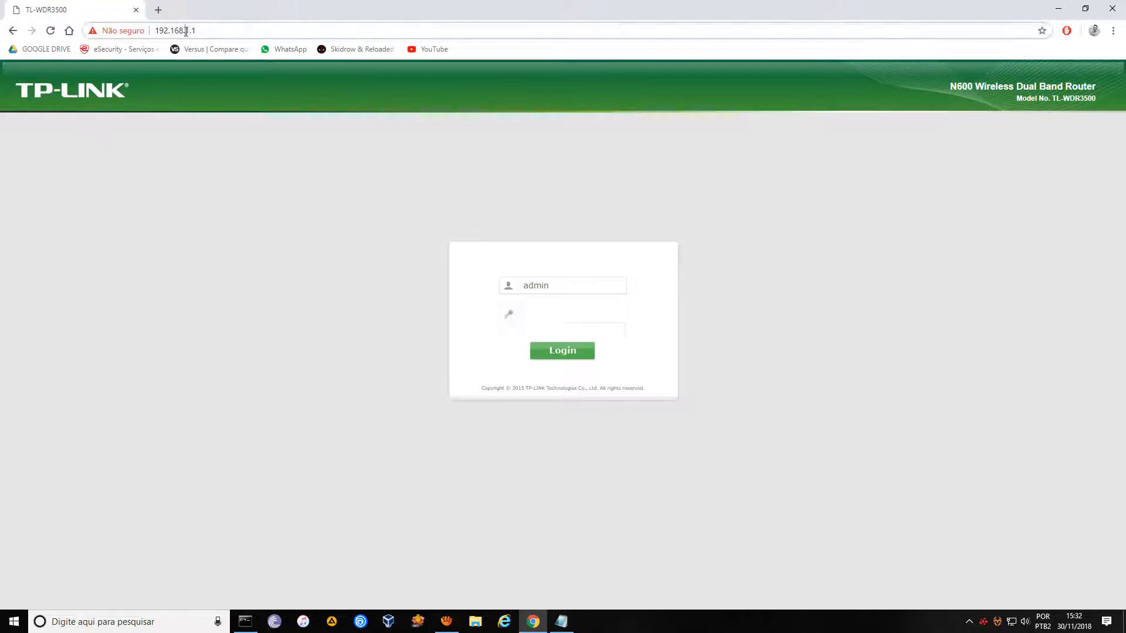
left_click_drag(186, 31, 199, 31)
left_click(203, 32)
left_click(245, 621)
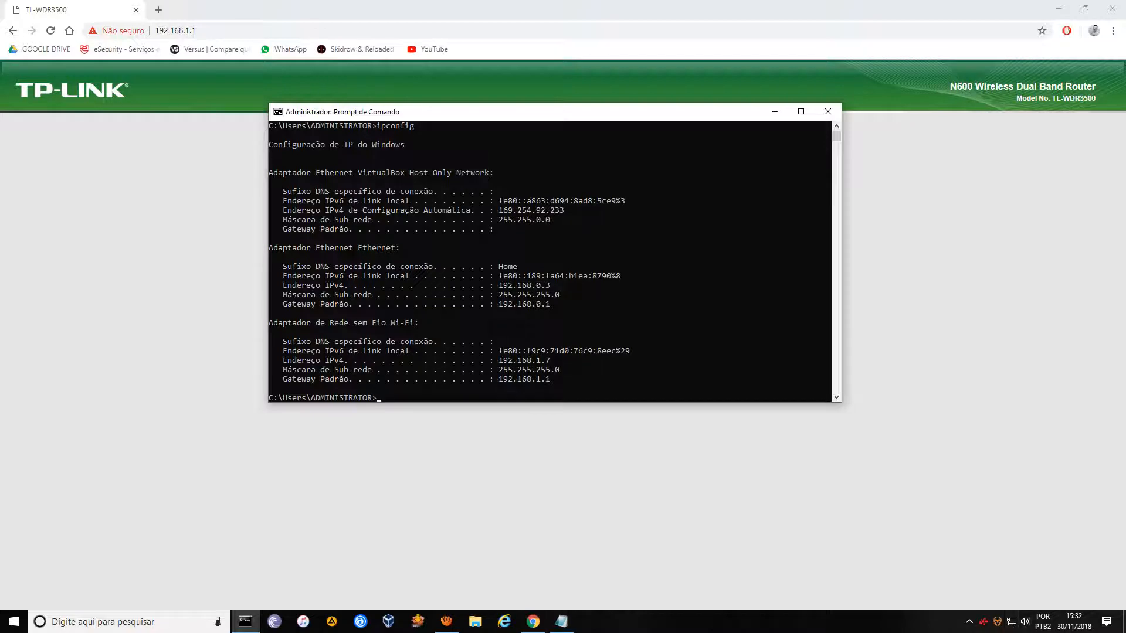
left_click(774, 111)
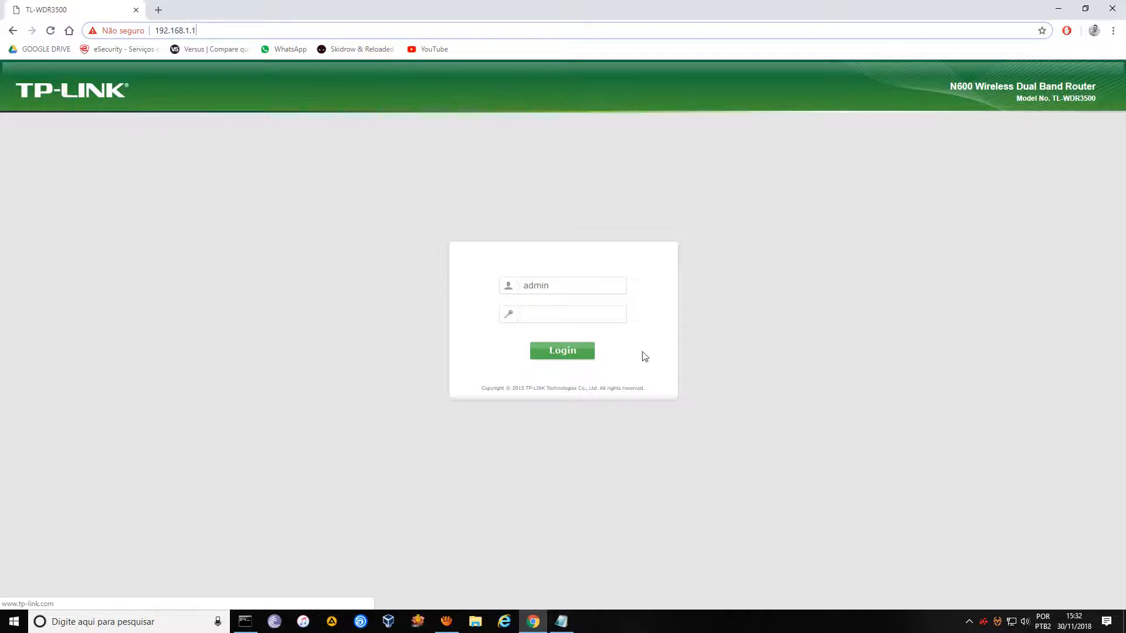
Enter the administrator password and log in to the TP-Link router.
left_click(572, 293)
left_click(560, 318)
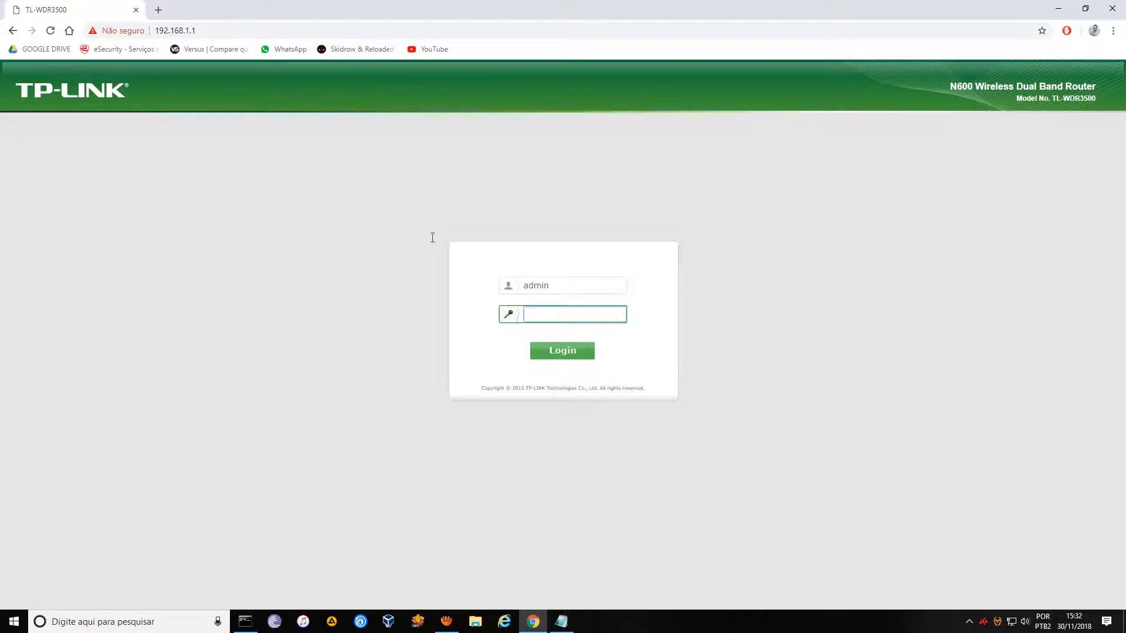
double_click(561, 287)
left_click(556, 312)
left_click(565, 287)
left_click(563, 314)
type("a••")
key("BackSpace")
key("BackSpace")
key("BackSpace")
type("••••••")
left_click(563, 350)
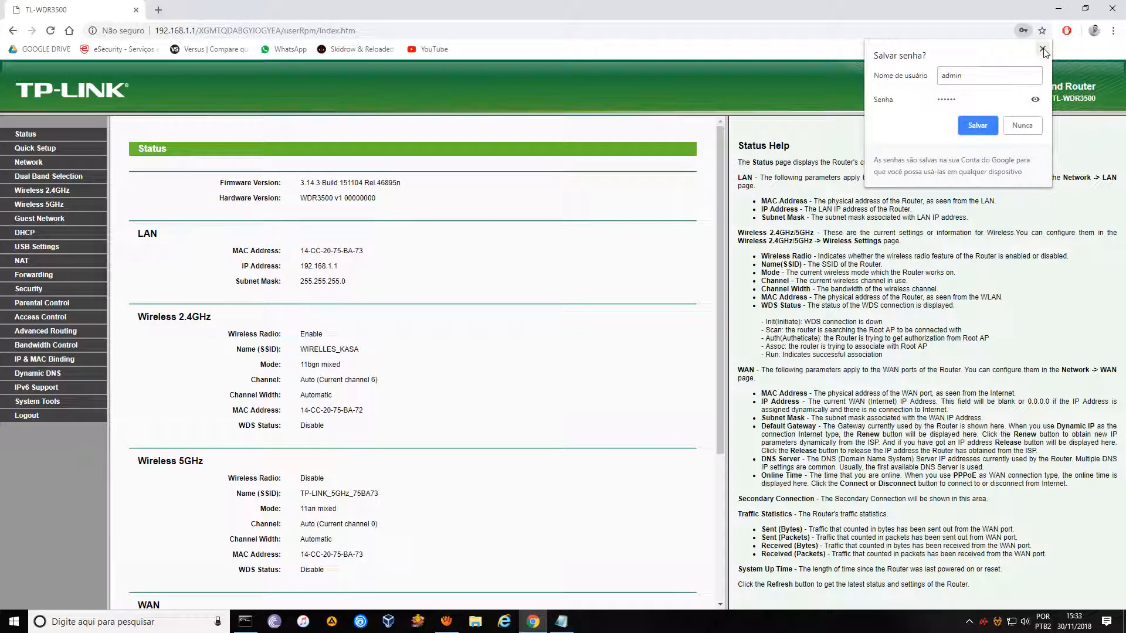
Dismiss the save-password prompt, reload the Status page and compare it with ipconfig.
left_click(988, 129)
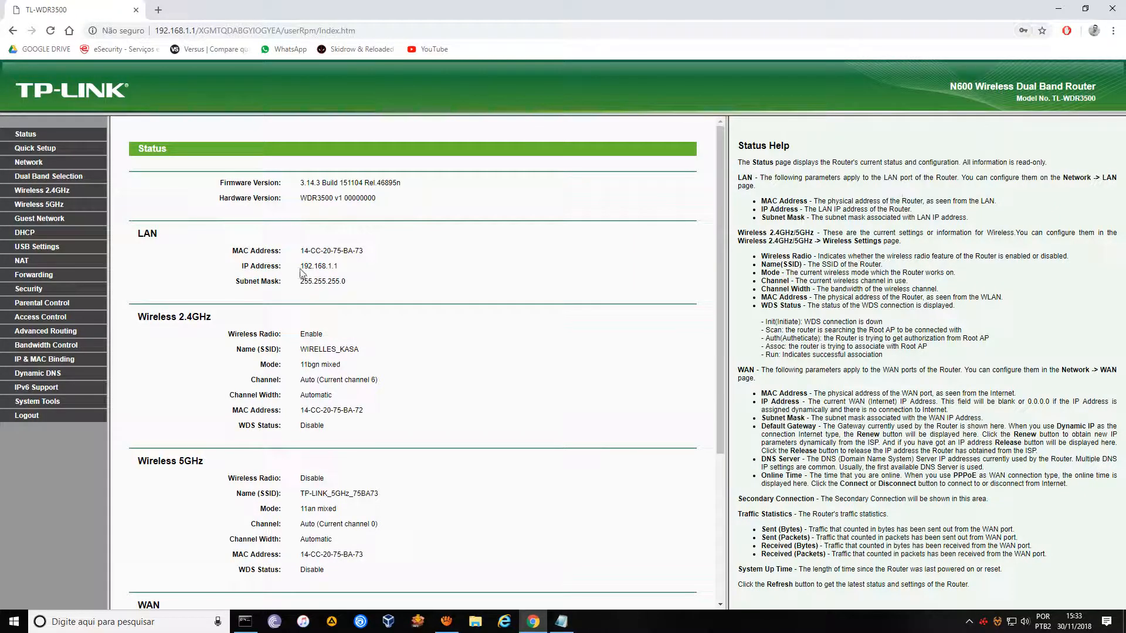
scroll(301, 272, "down", 3)
scroll(300, 272, "up", 3)
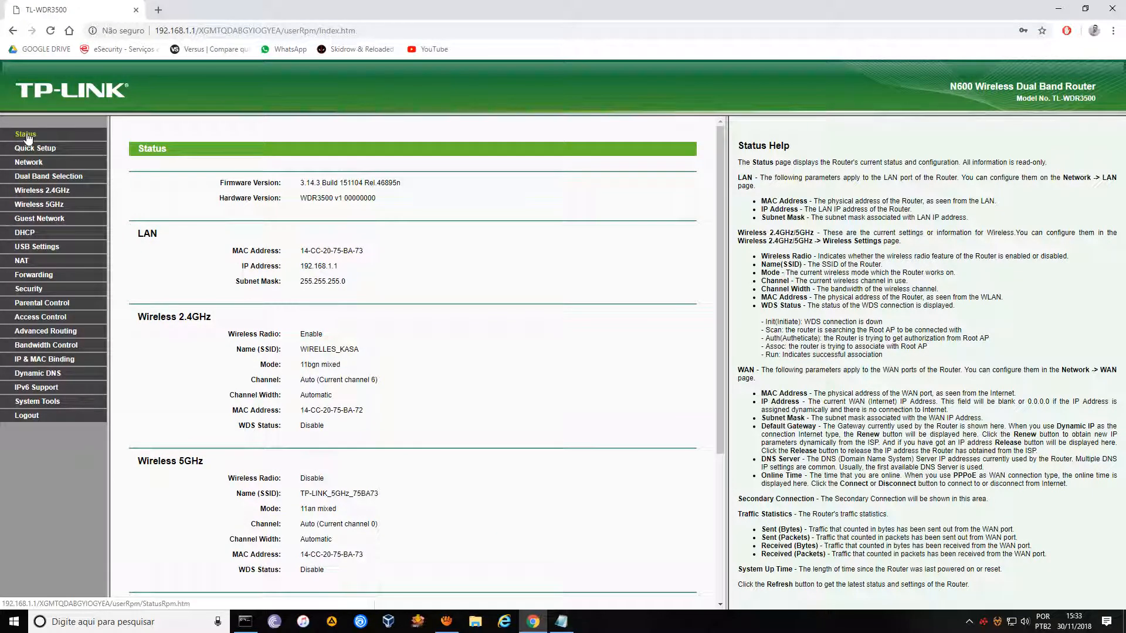
left_click(21, 136)
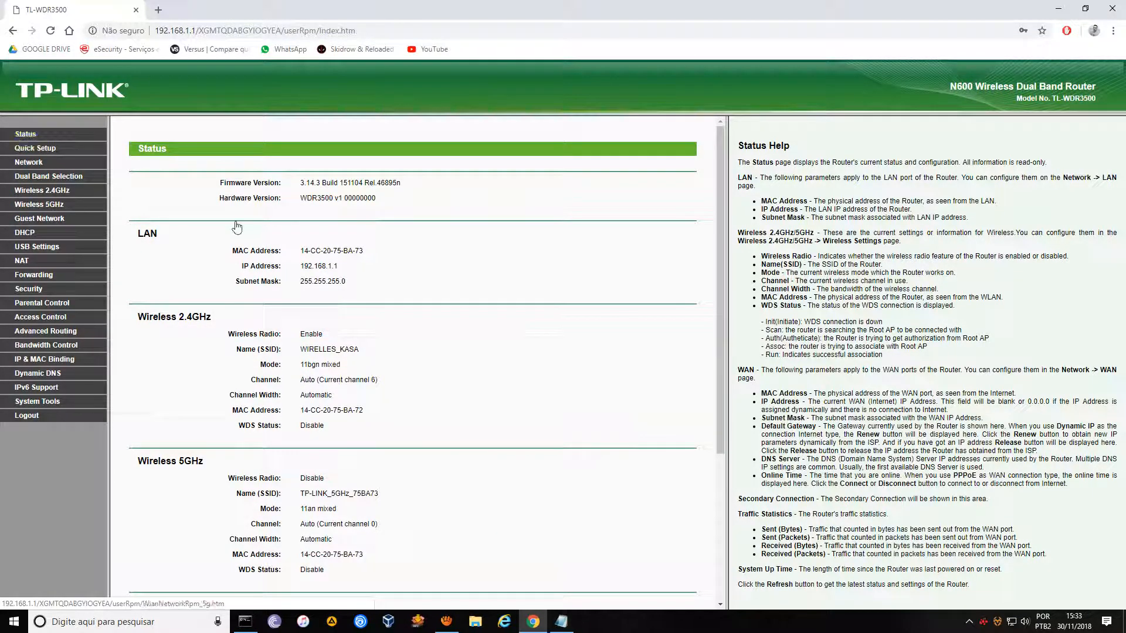
mouse_move(724, 226)
left_mouse_down()
mouse_move(723, 340)
mouse_move(724, 223)
left_mouse_up()
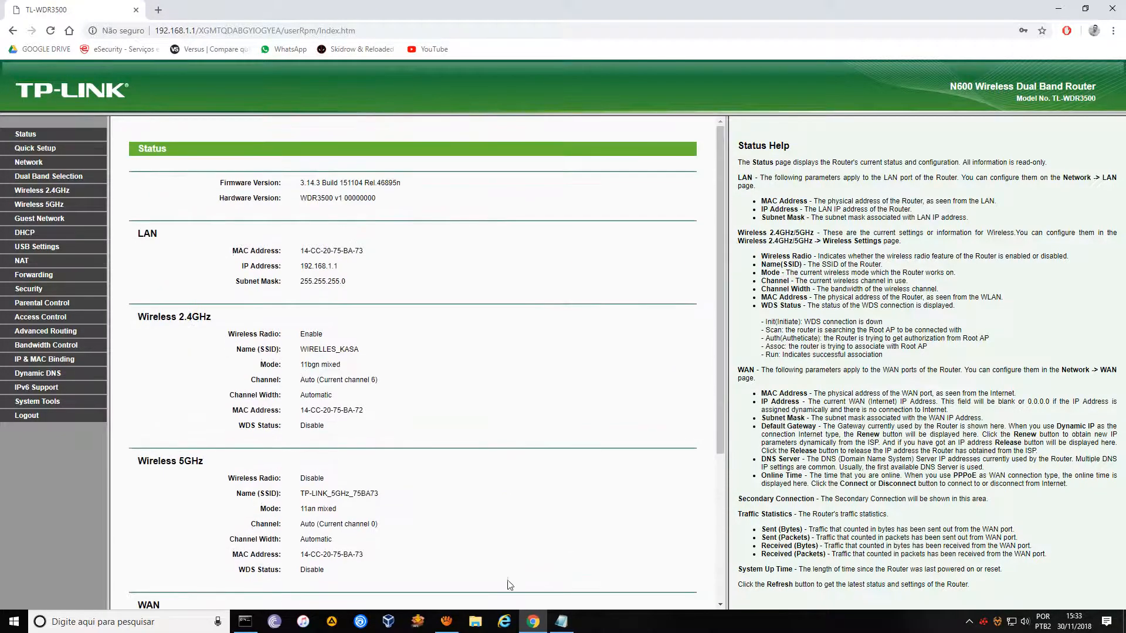
left_click(245, 621)
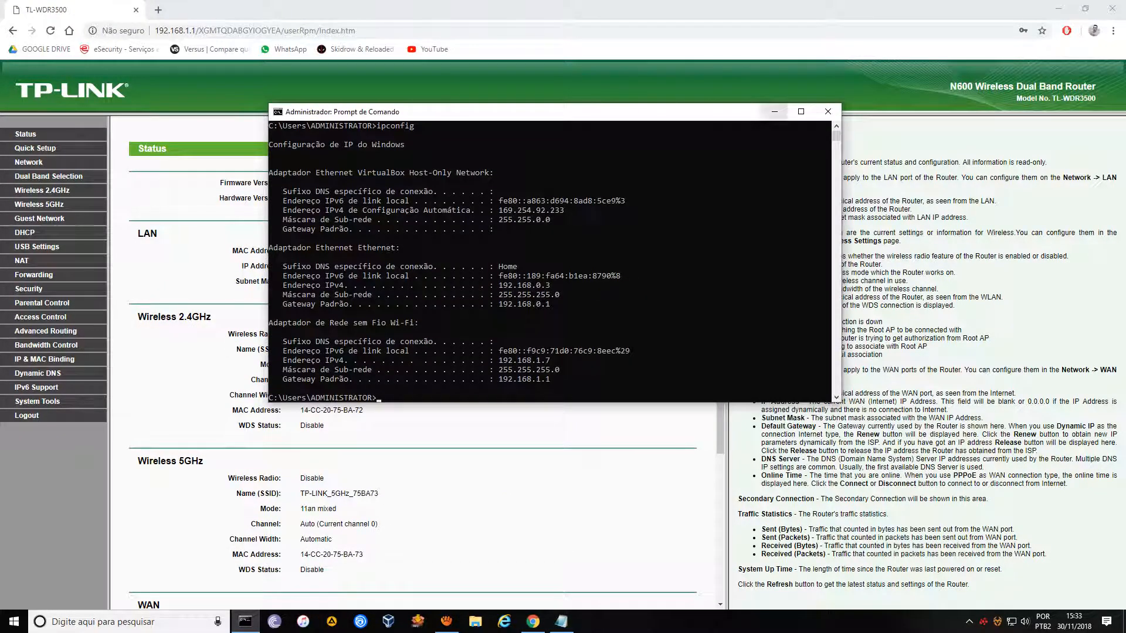
left_click(774, 111)
Point out the WAN IP 192.168.0.2 on the Status page and go to WAN settings.
scroll(238, 381, "down", 4)
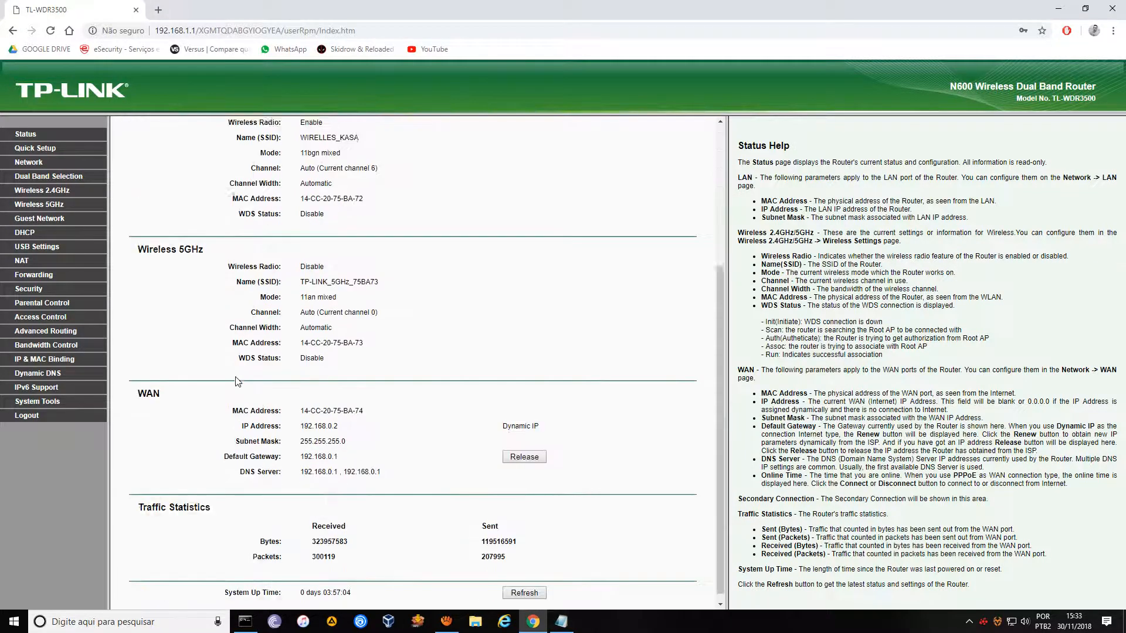
scroll(238, 381, "up", 4)
scroll(243, 405, "down", 4)
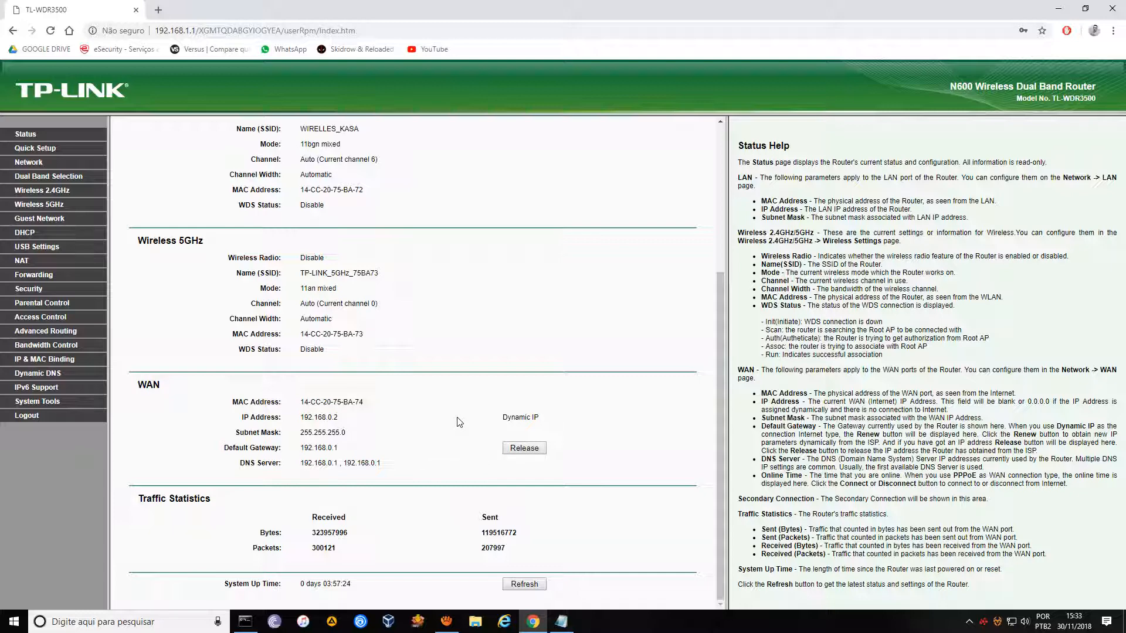
left_click_drag(334, 417, 302, 420)
left_click(347, 418)
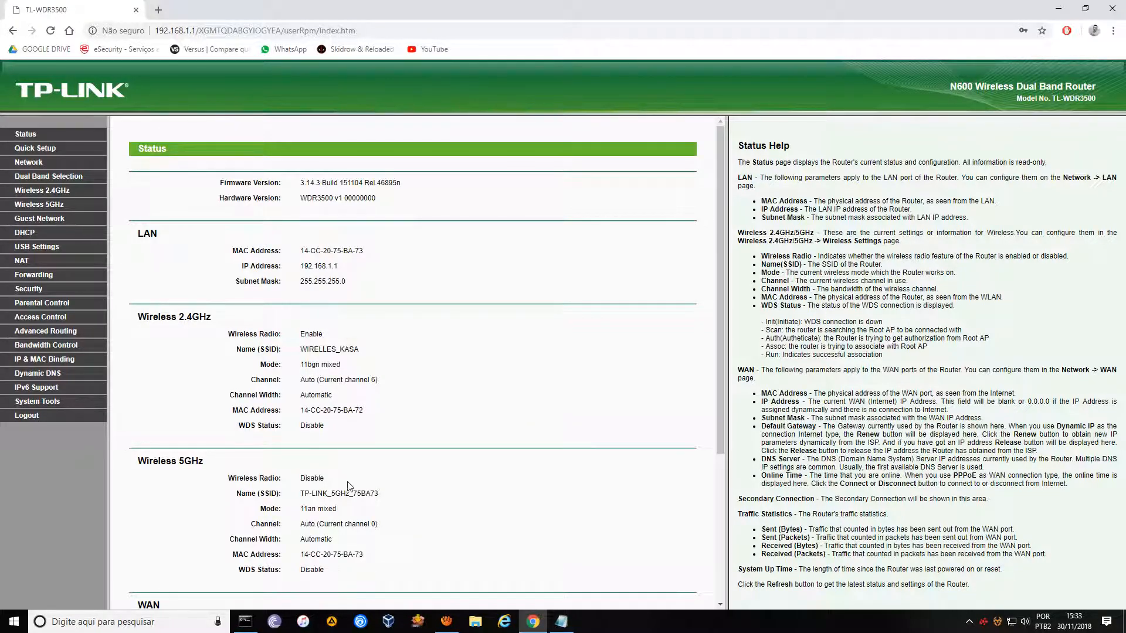
scroll(348, 485, "down", 4)
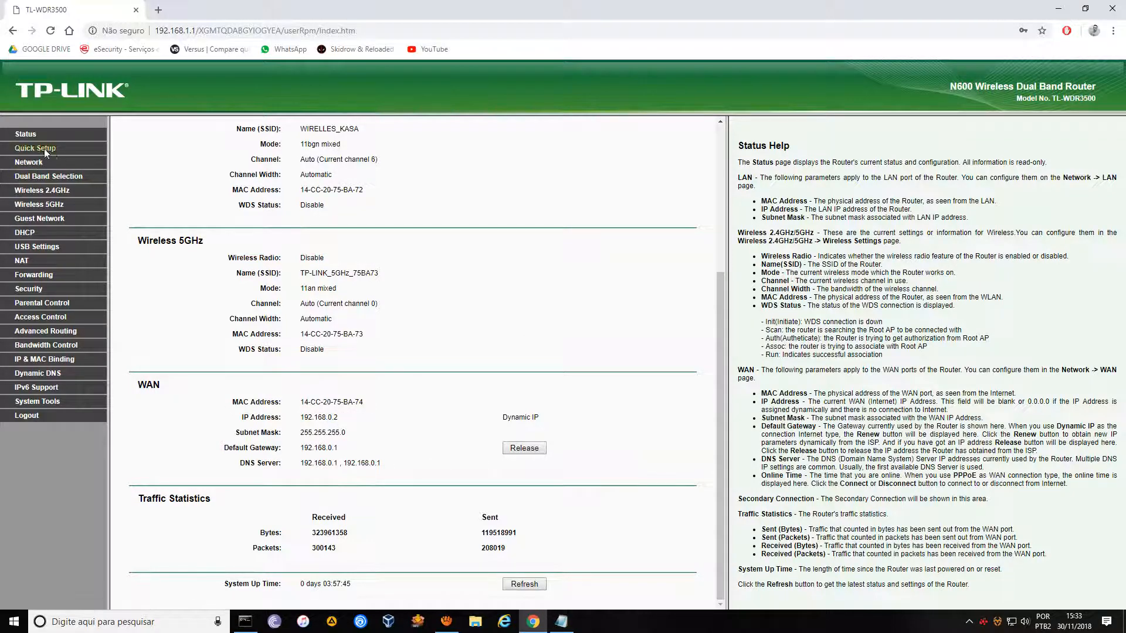
left_click(34, 162)
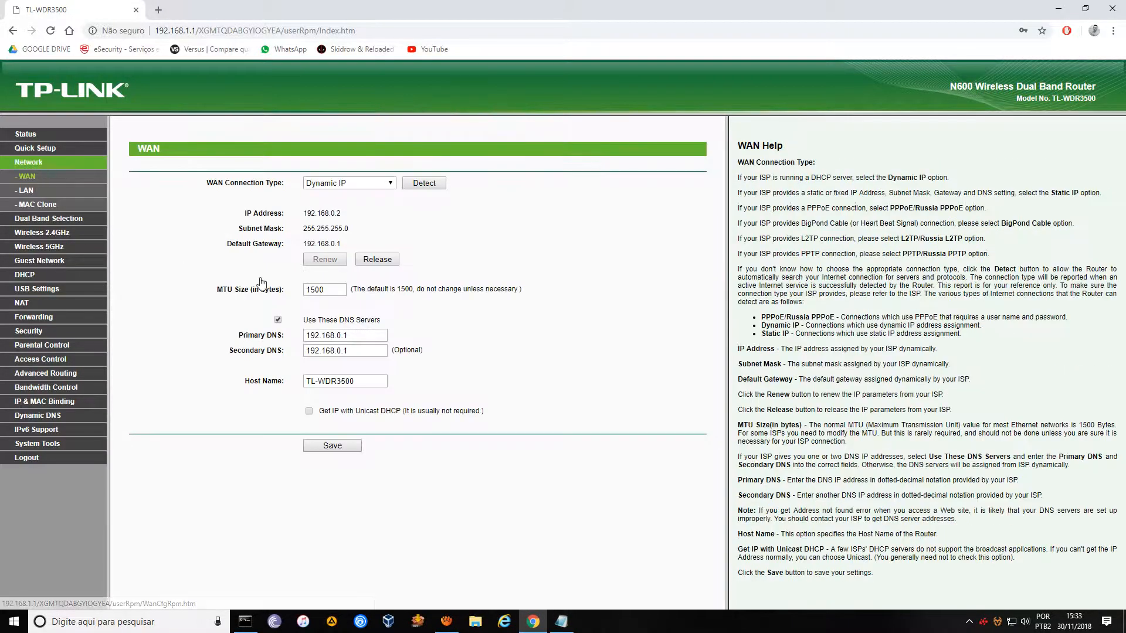
Preview the Static IP WAN fields, then view the LAN page with IP 192.168.1.1.
left_click(381, 186)
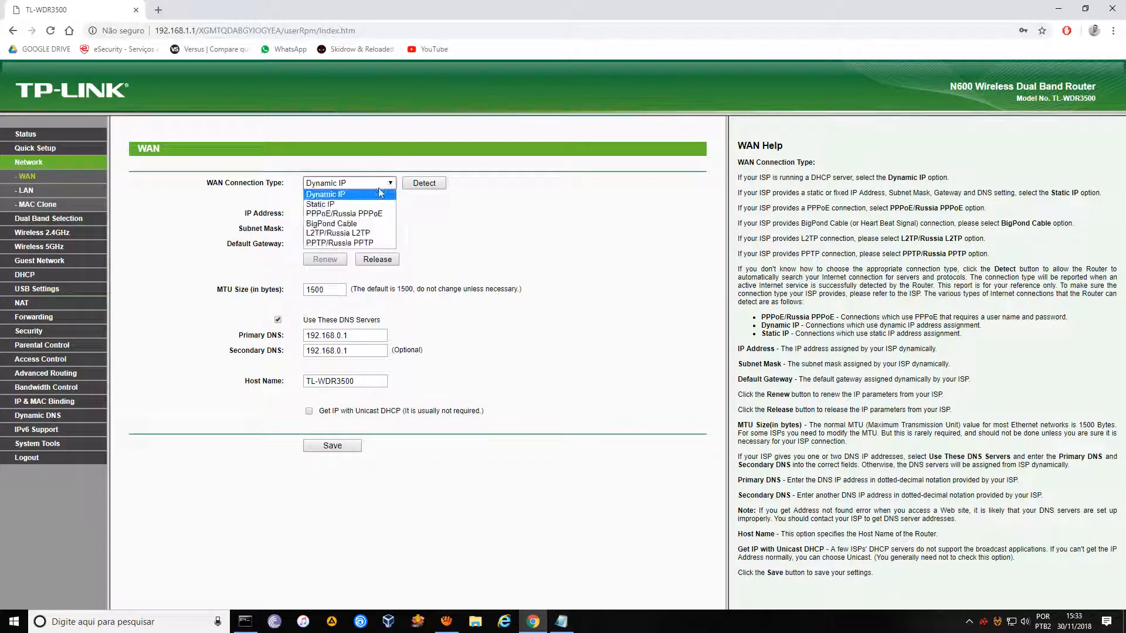
left_click(333, 205)
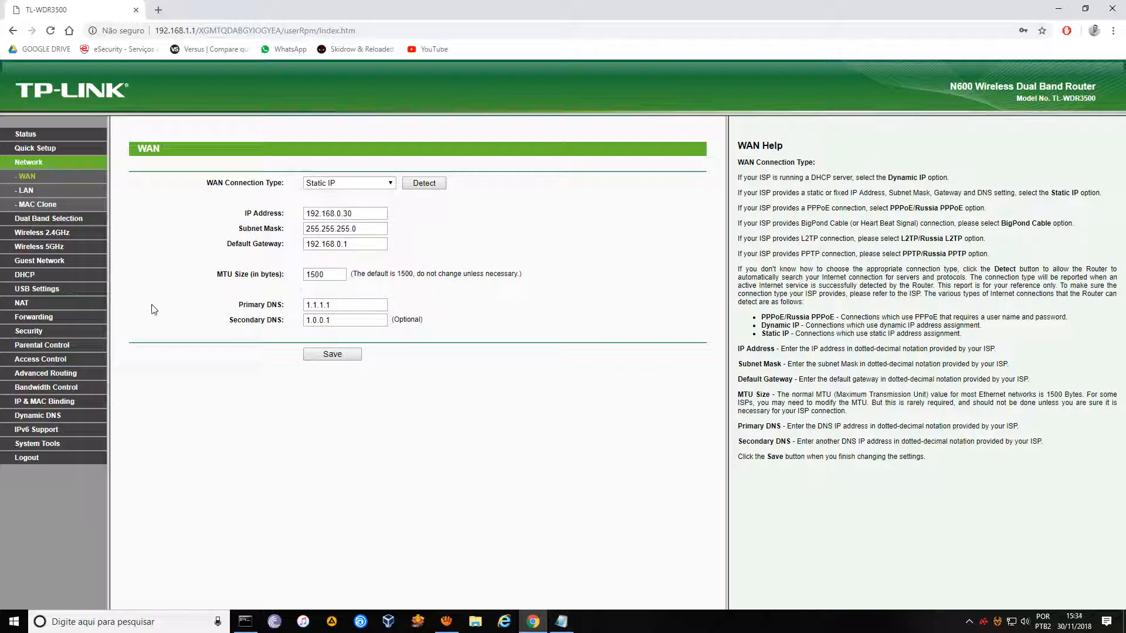
left_click(25, 191)
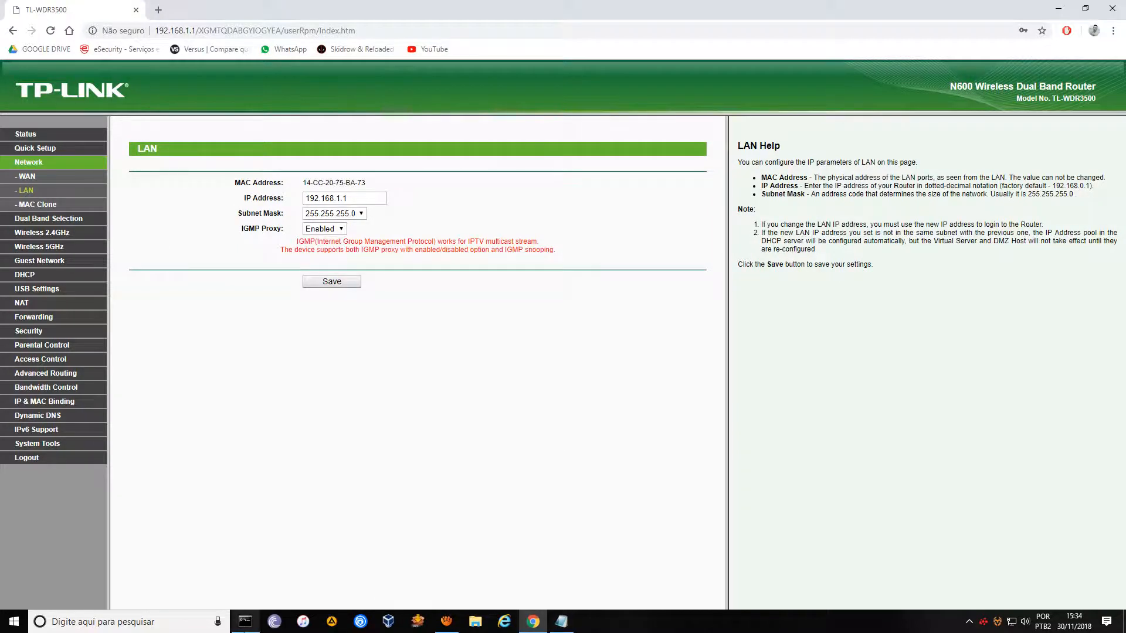
Review the Ethernet IPv4, subnet mask and gateway lines in the ipconfig output.
left_click(245, 621)
left_click_drag(561, 304, 491, 285)
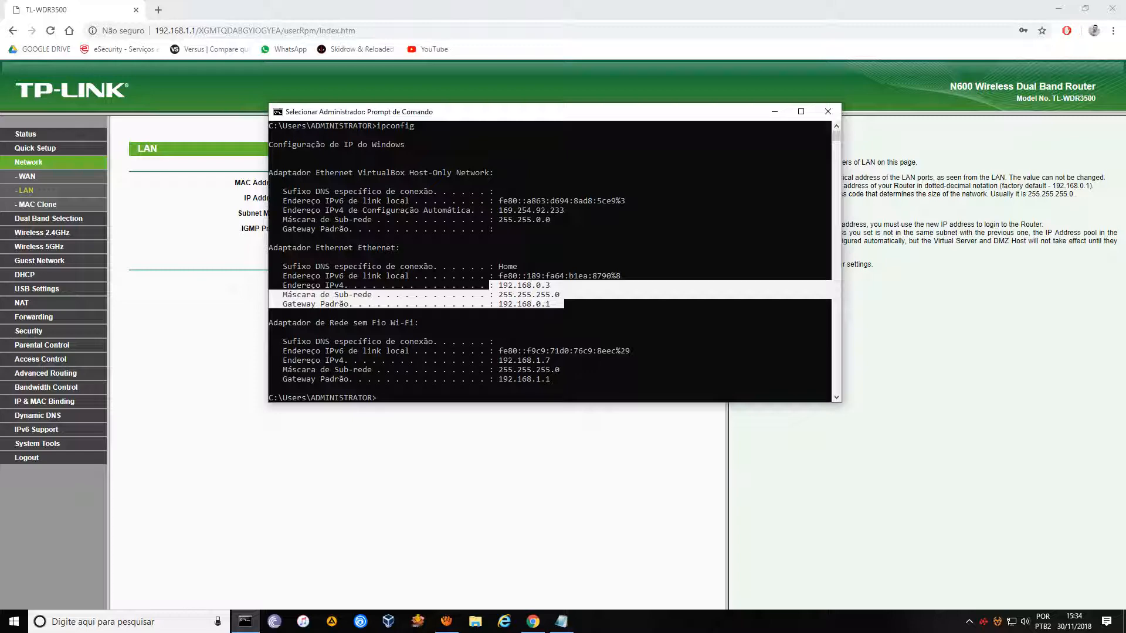
left_click(548, 455)
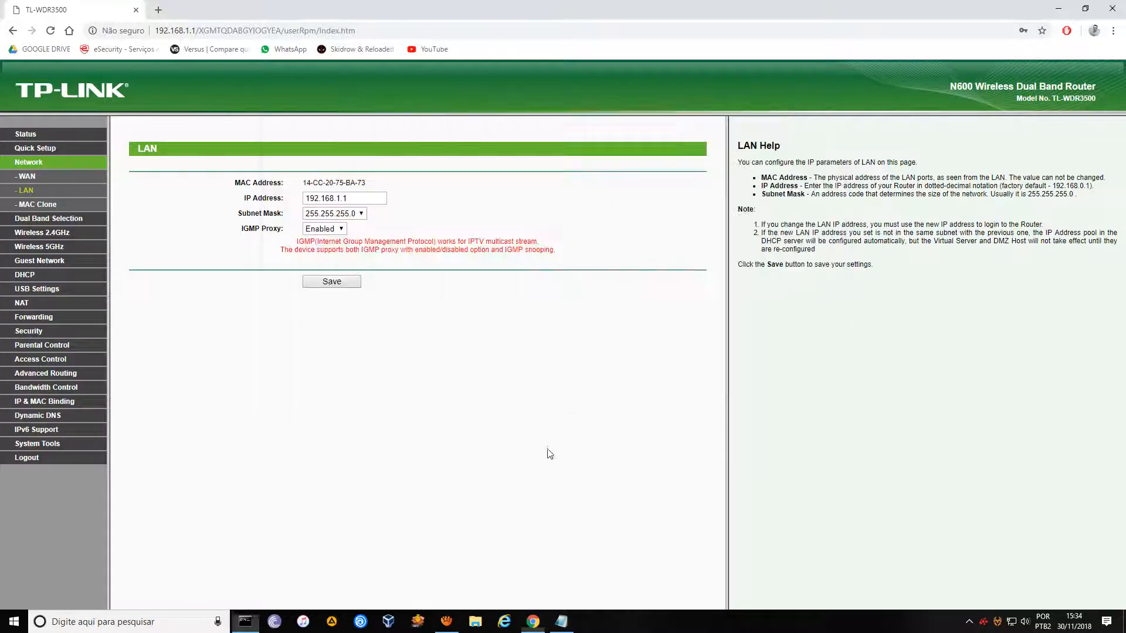
Switch the WAN connection to Static IP with address 192.168.0.2.
left_click(62, 179)
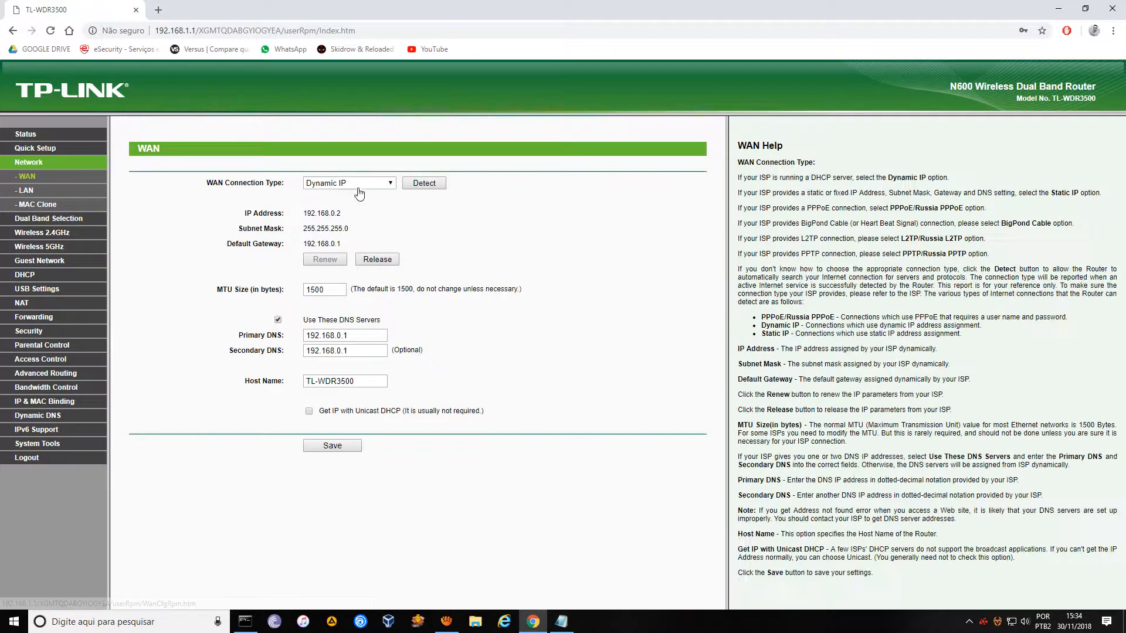
left_click(375, 183)
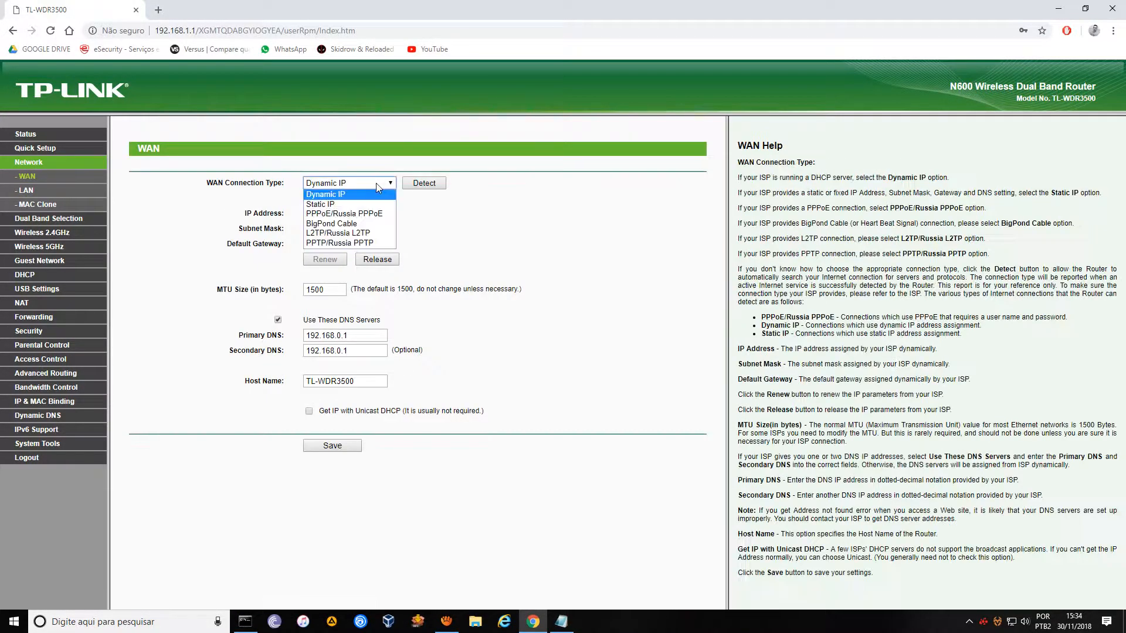
left_click(338, 205)
left_click_drag(345, 214, 366, 217)
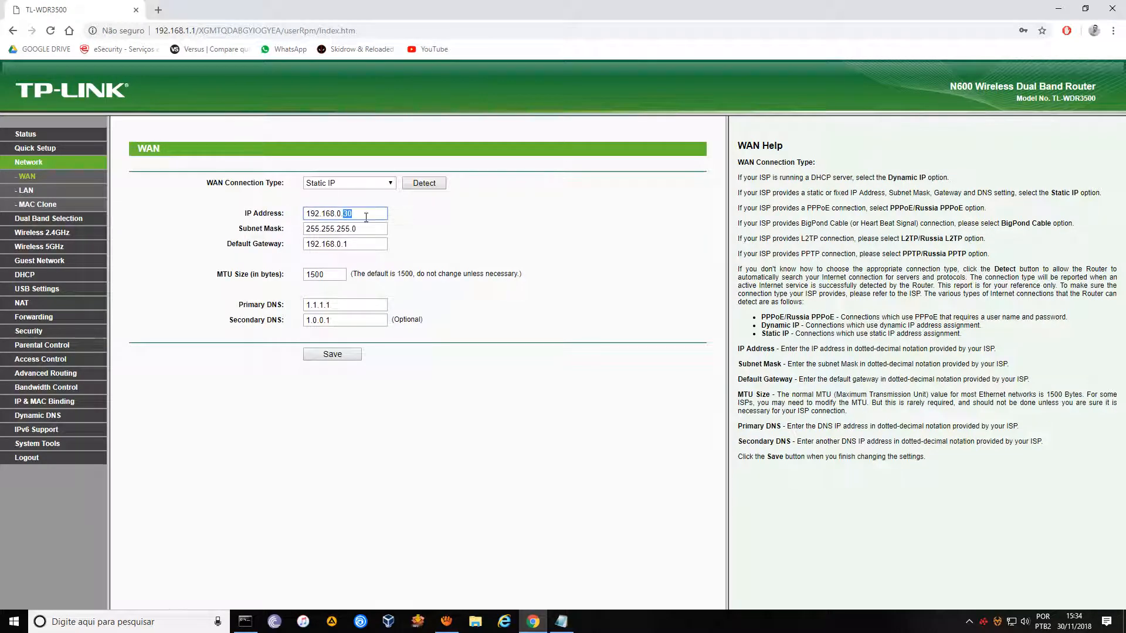
type("2")
left_click(408, 299)
Set Primary DNS to the gateway 192.168.0.1, clear Secondary DNS and save.
left_click_drag(351, 245, 289, 256)
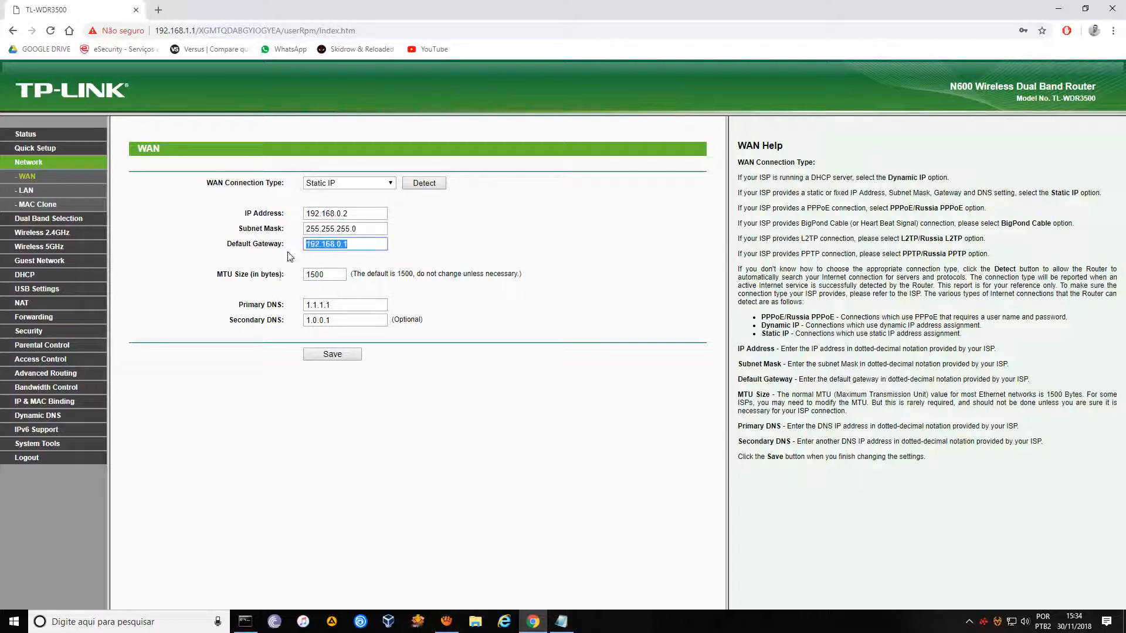
key("ctrl+c")
left_click_drag(381, 306, 292, 323)
key("ctrl+v")
key("BackSpace")
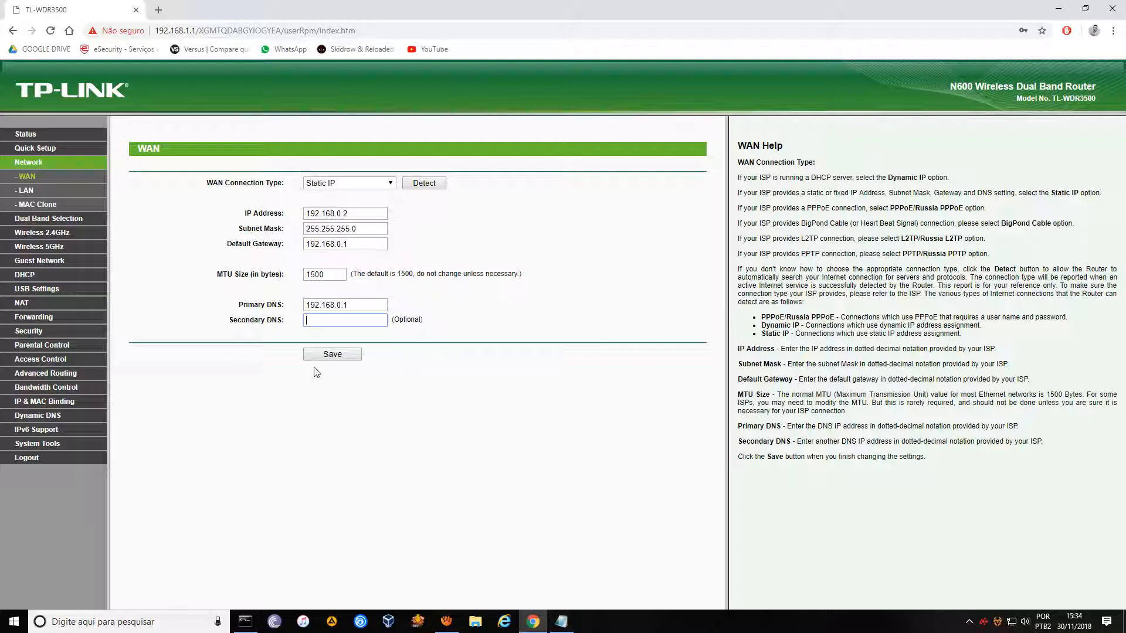
left_click(328, 355)
left_click(22, 303)
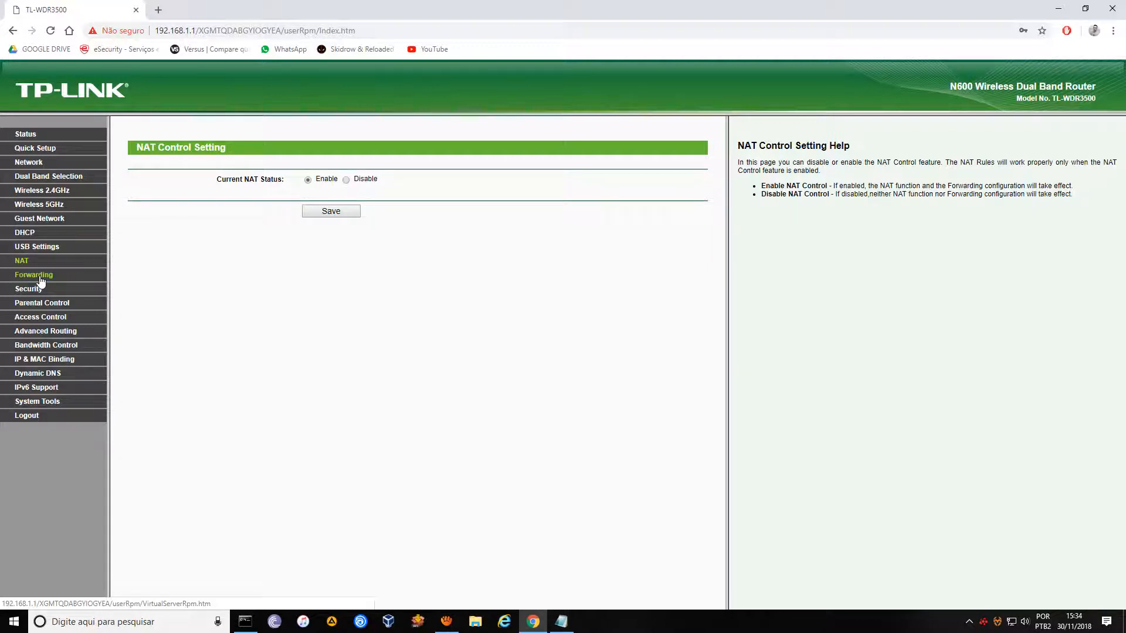
left_click(86, 106)
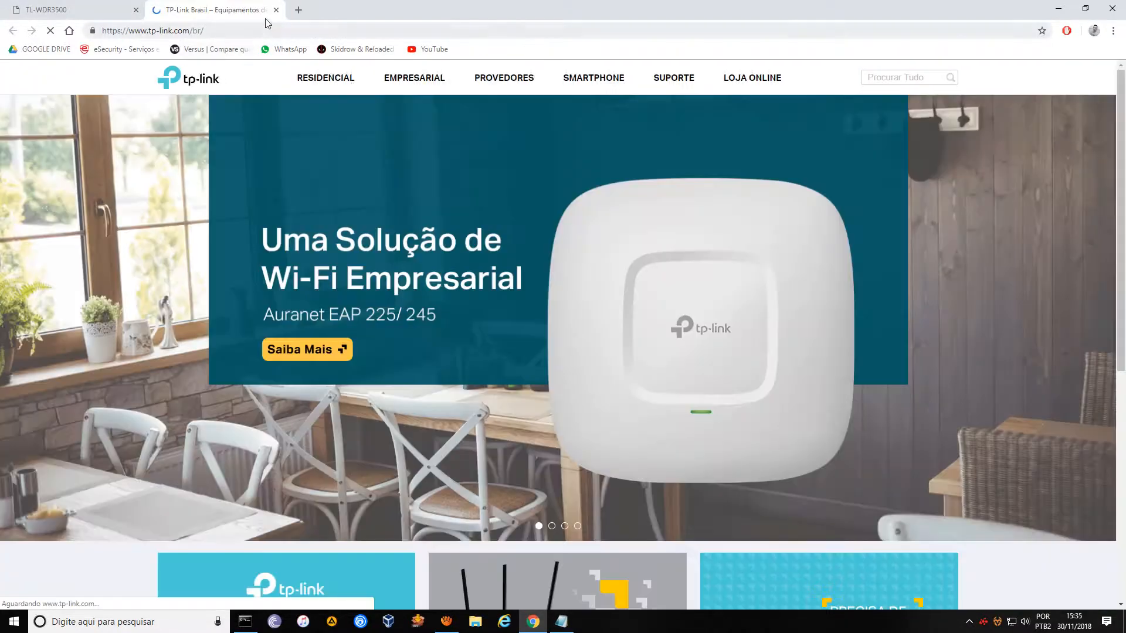
left_click(276, 9)
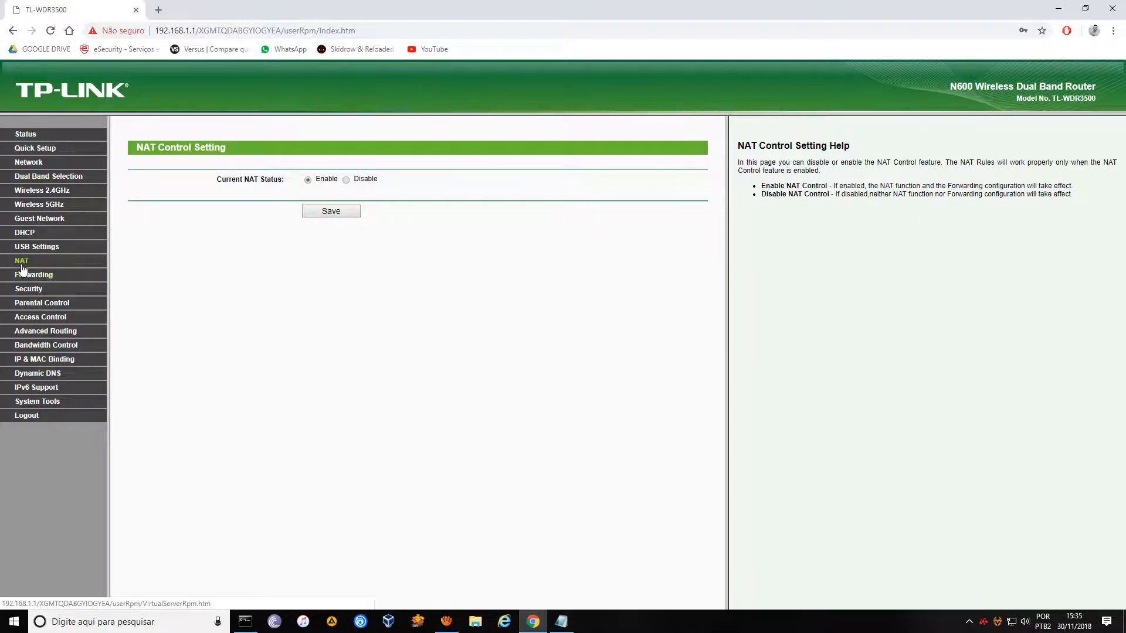
Append ' / forwarding' to the first note line and open the router's Virtual Servers page.
left_click(561, 622)
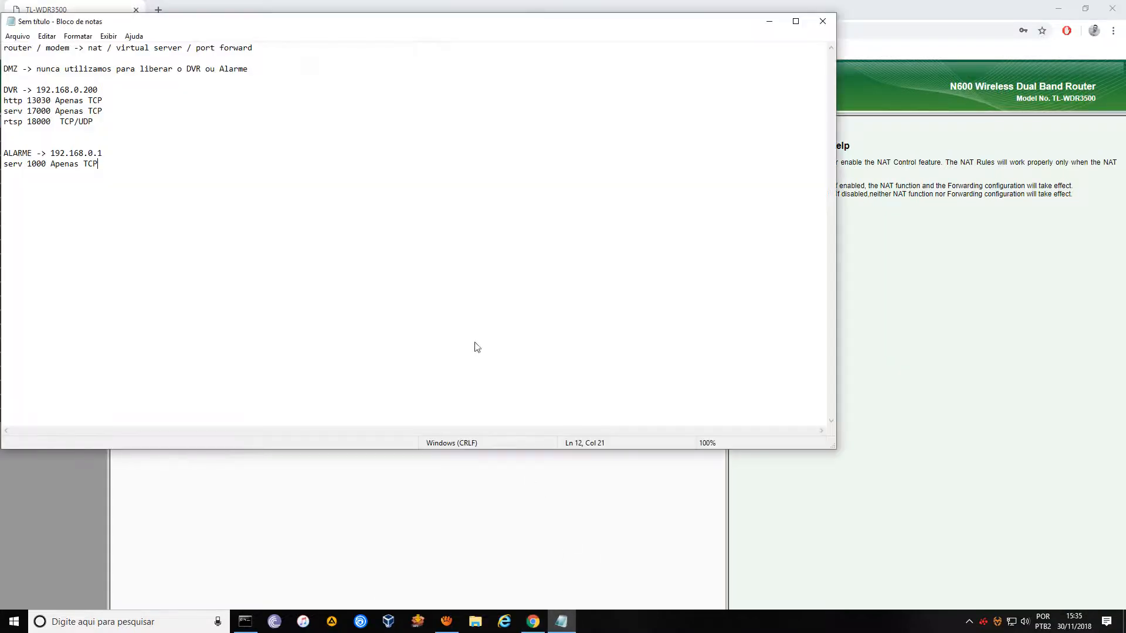
left_click_drag(293, 23, 432, 135)
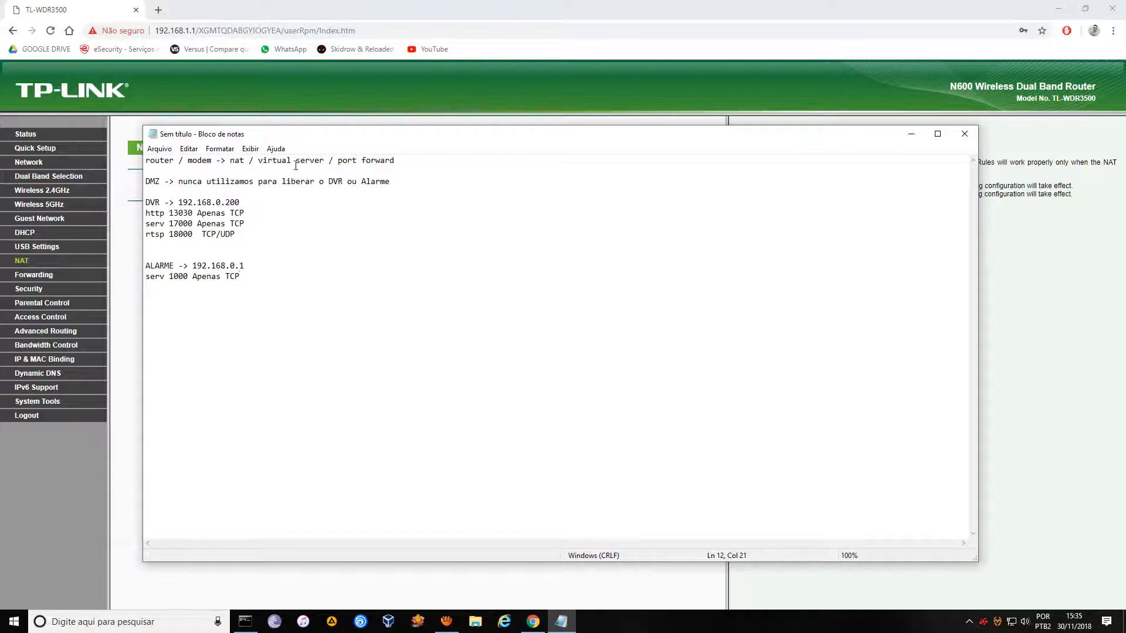
left_click_drag(230, 162, 394, 163)
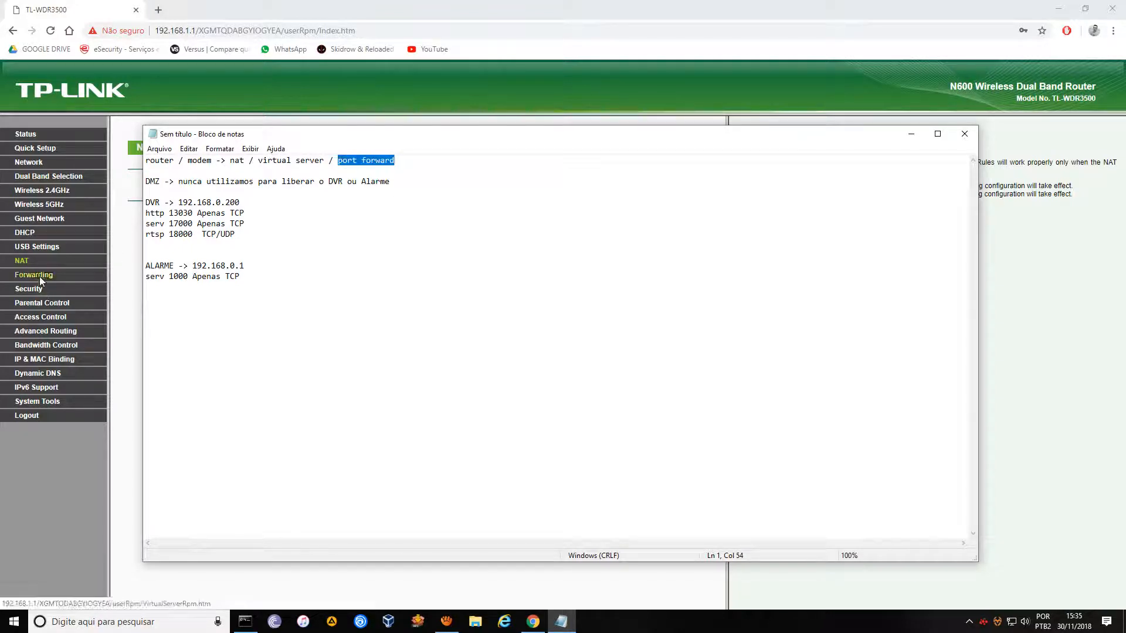
left_click(436, 161)
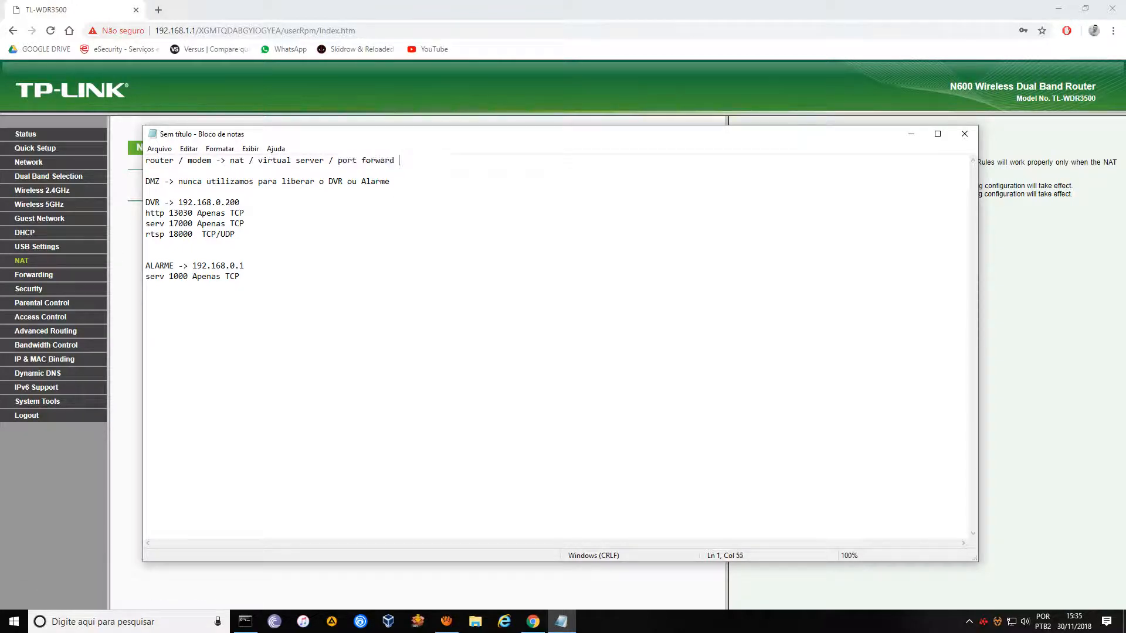
type("/ forwarding")
left_click(437, 281)
left_click_drag(455, 160, 231, 160)
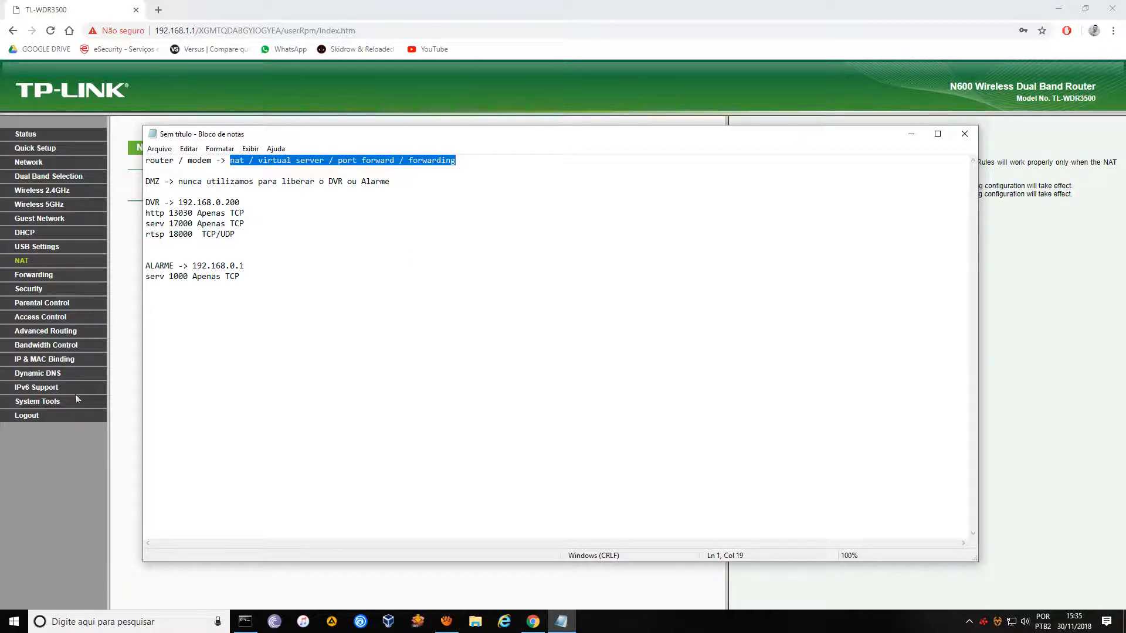
left_click(38, 277)
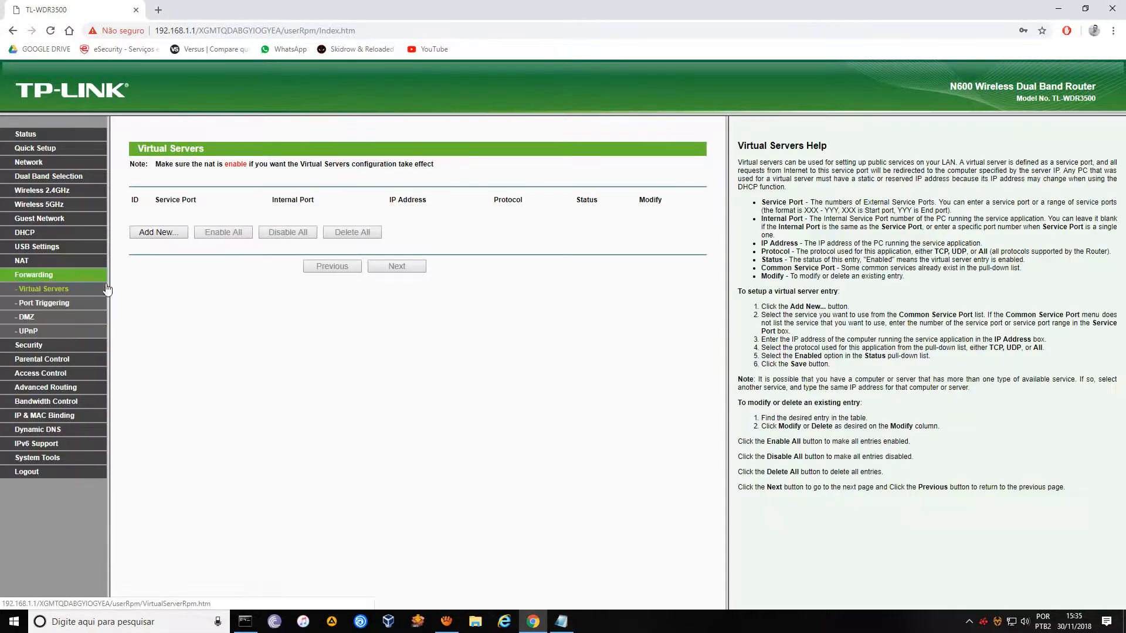
Add and save a TCP virtual server forwarding port 13030 to 13030 on 192.168.1.201.
left_click(157, 232)
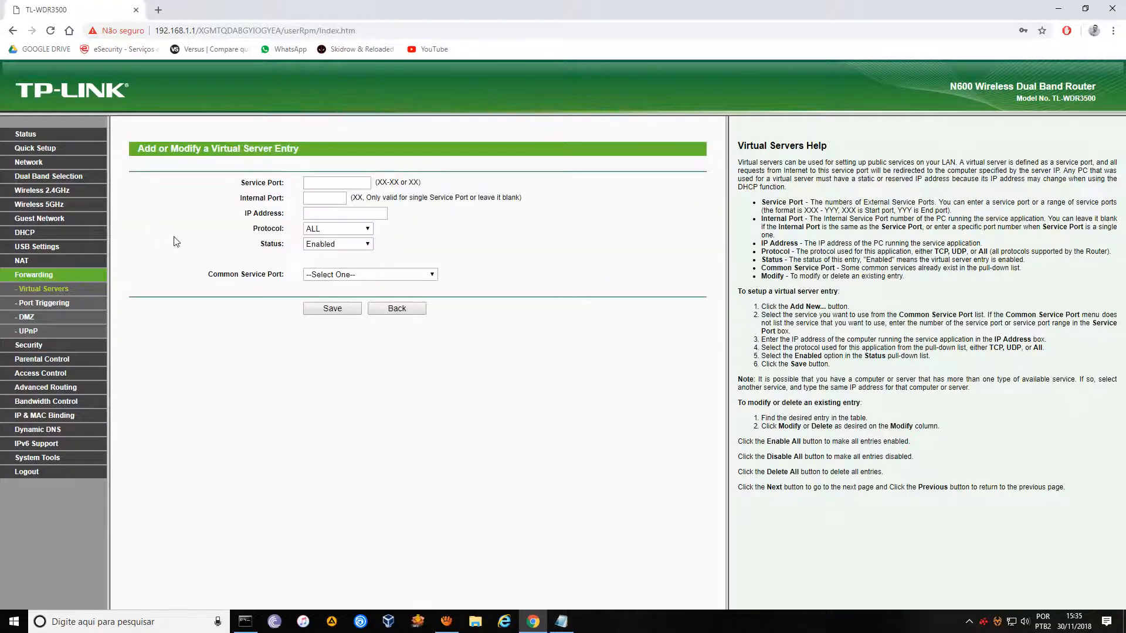
left_click(350, 184)
type("13030")
key("Tab")
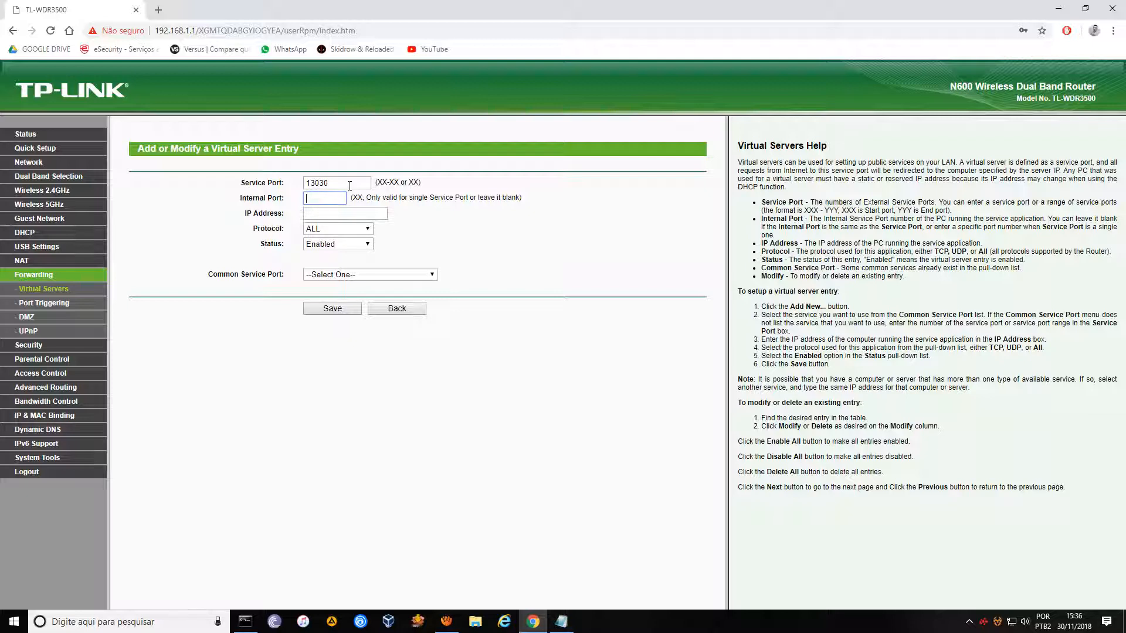
type("13030")
key("Tab")
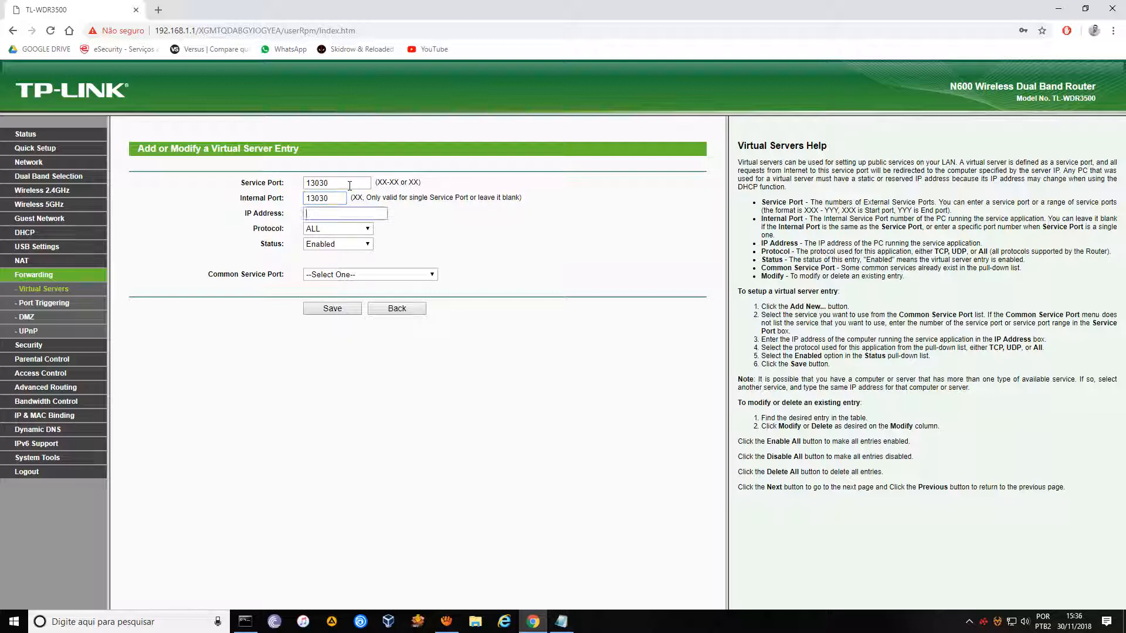
type("192.168.1.201")
left_click(338, 228)
left_click(338, 250)
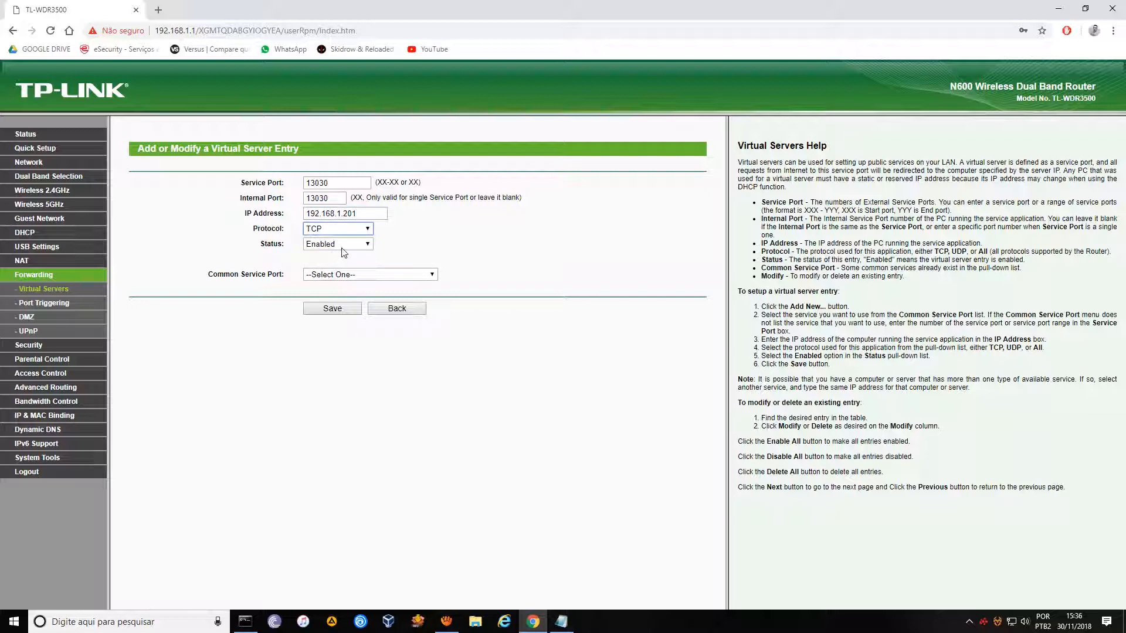
left_click(332, 309)
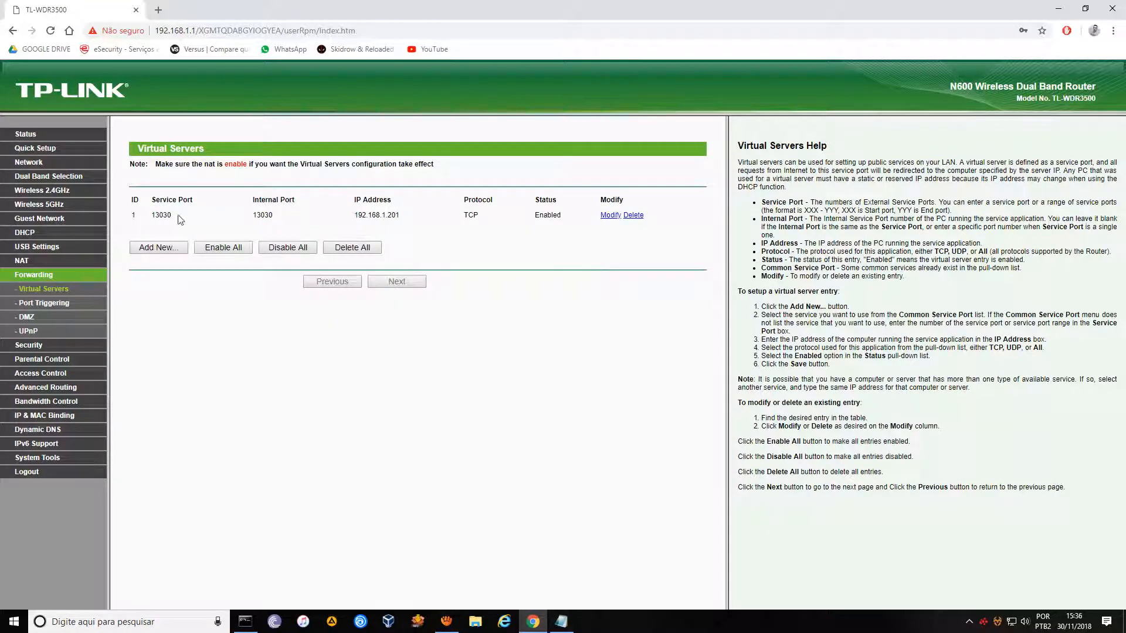
Start a new 17000→17000 entry to 192.168.1.201, then discard it without saving.
left_click(157, 251)
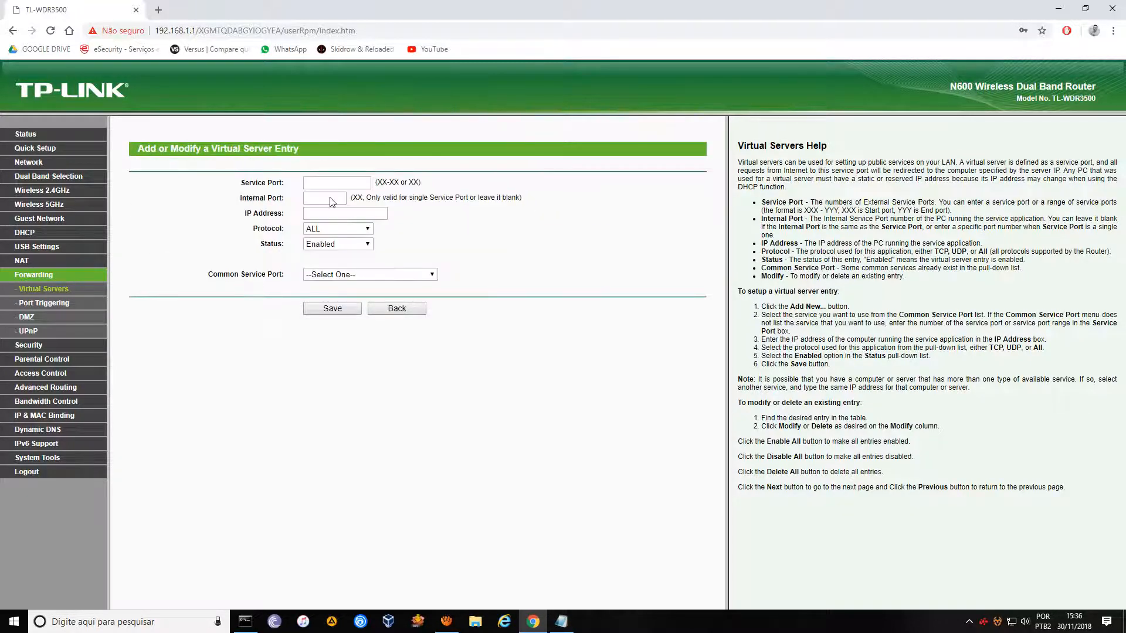
left_click(340, 183)
type("17000")
key("Tab")
type("17000")
key("Tab")
type("1")
key("Down")
key("Return")
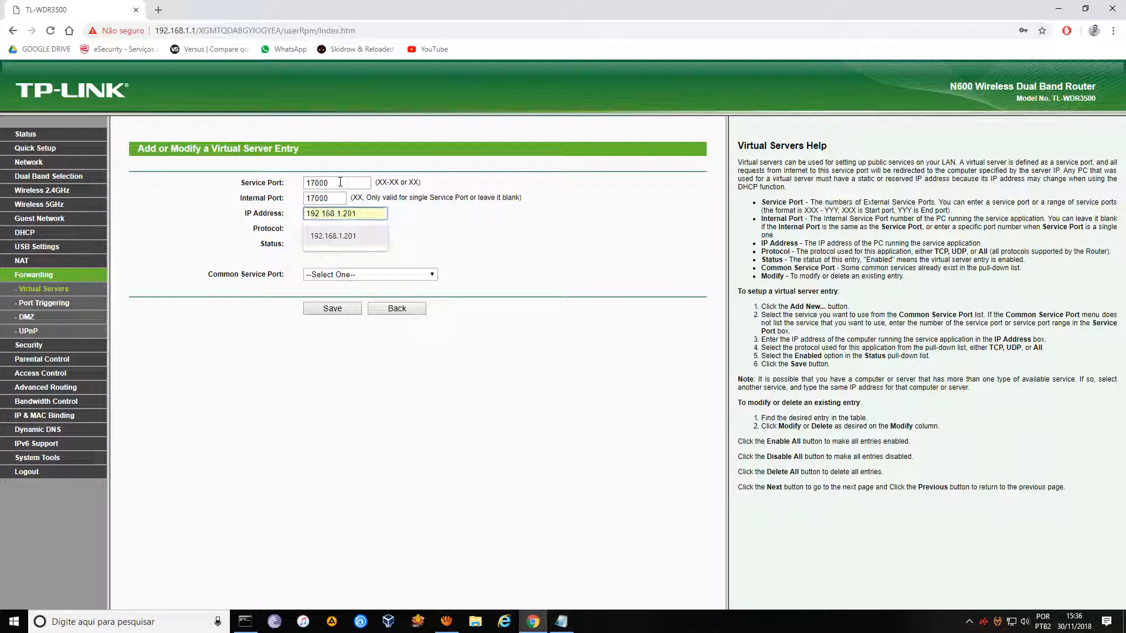
left_click(381, 310)
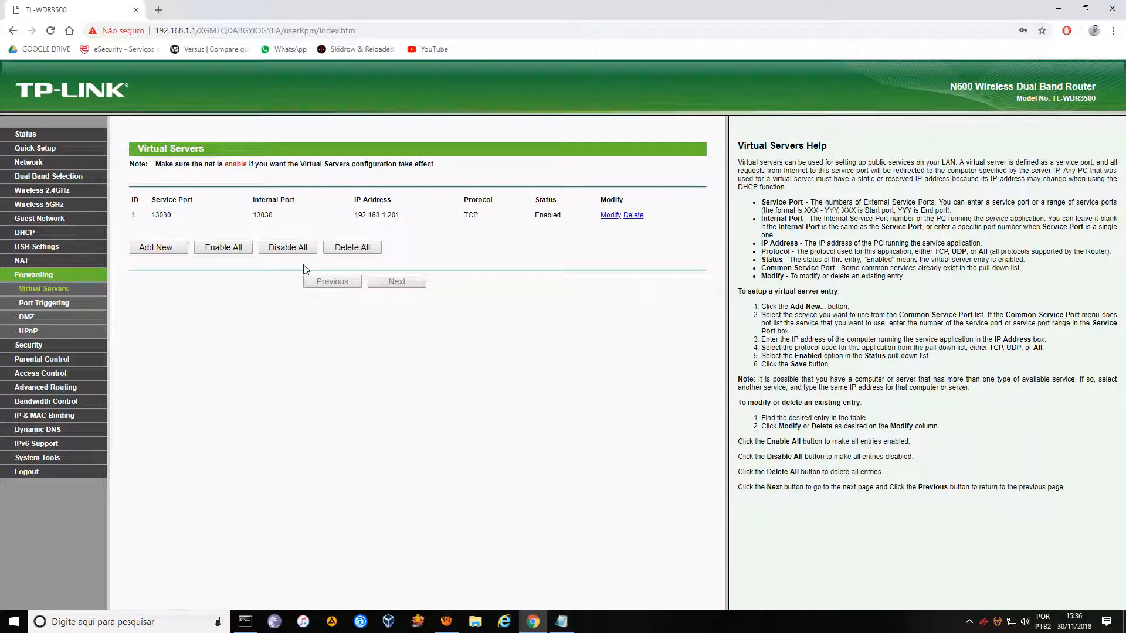
Change the 13030 TCP forward's IP address from 192.168.1.201 to 192.168.1.200 and save.
left_click(610, 216)
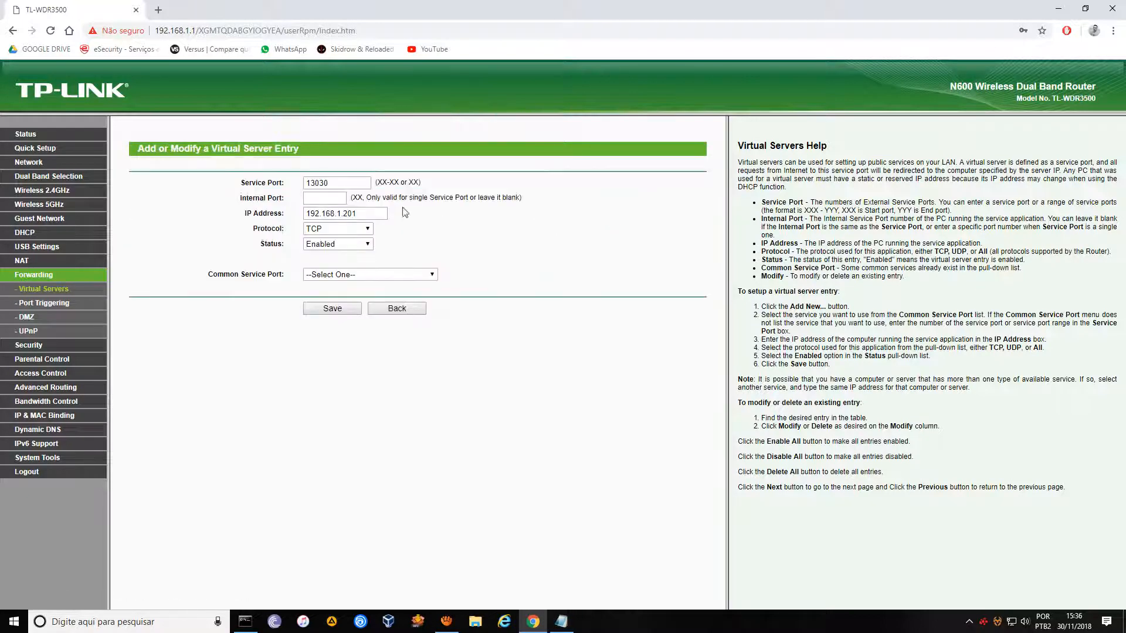
left_click(372, 212)
key("BackSpace")
type("0")
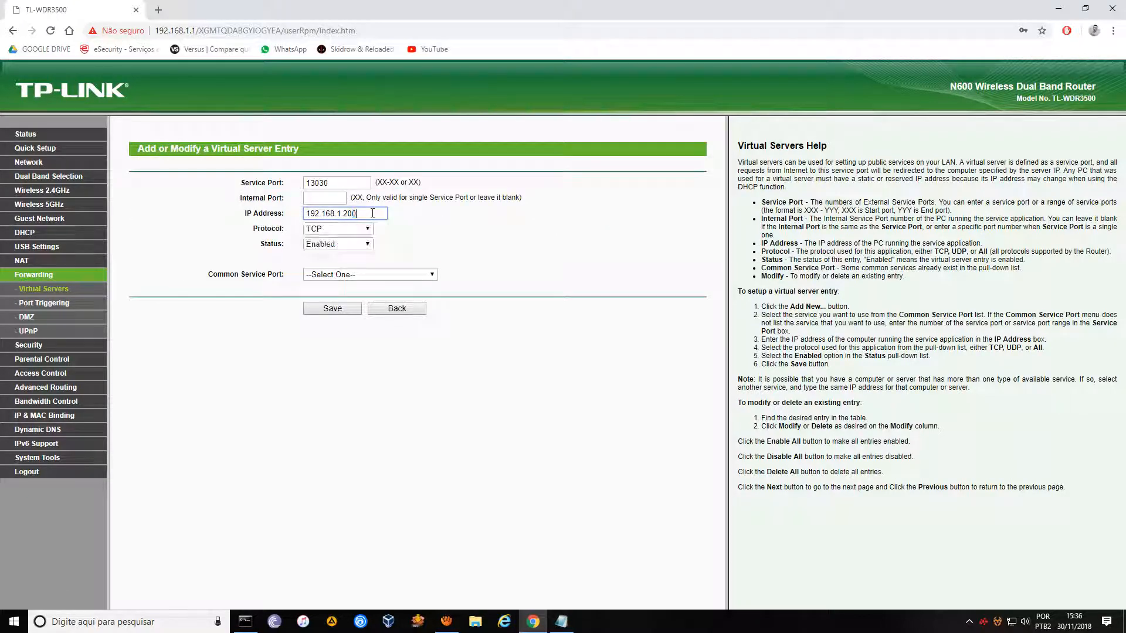
left_click(331, 309)
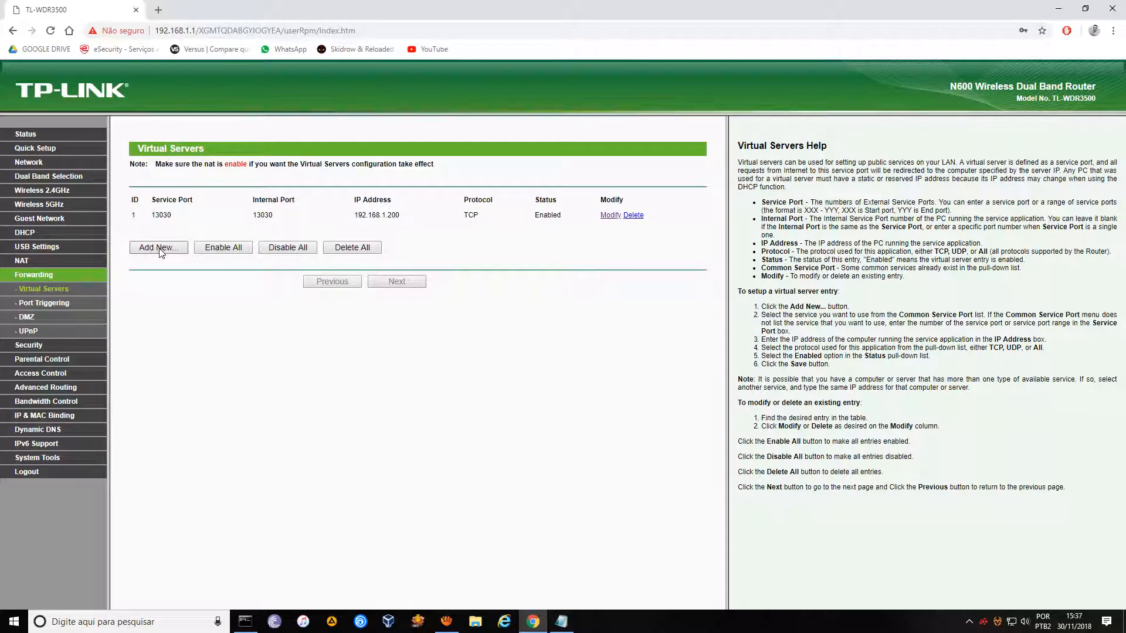
After checking the port notes, start a new entry forwarding 17000→17000 to 192.168.1.200.
left_click(562, 622)
left_click(562, 623)
left_click(157, 248)
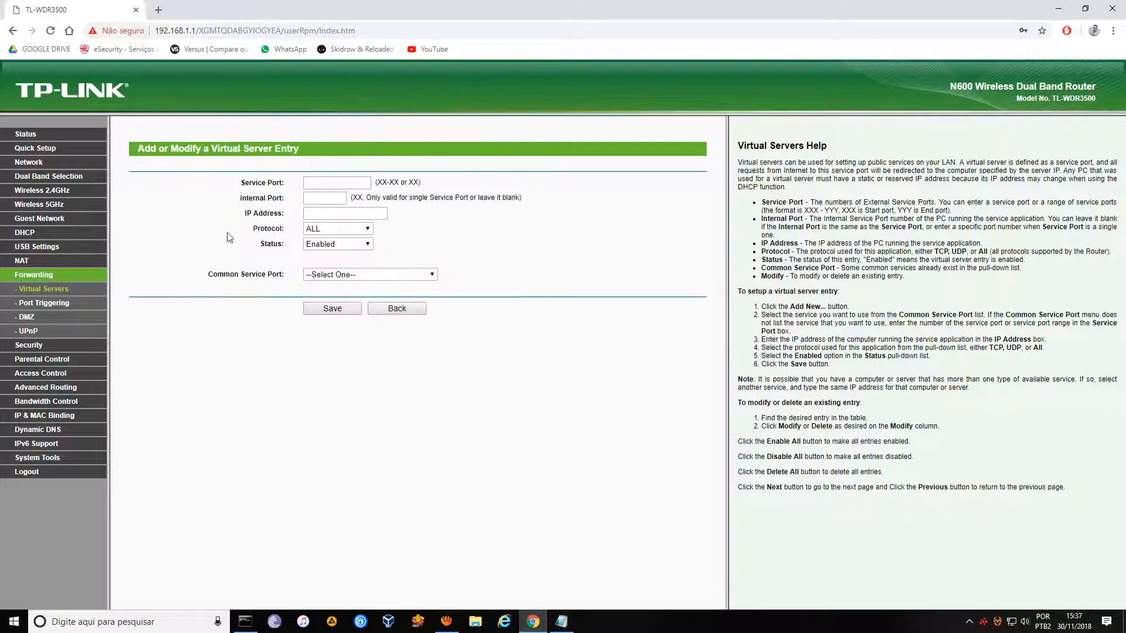
left_click(340, 185)
type("17000")
key("Tab")
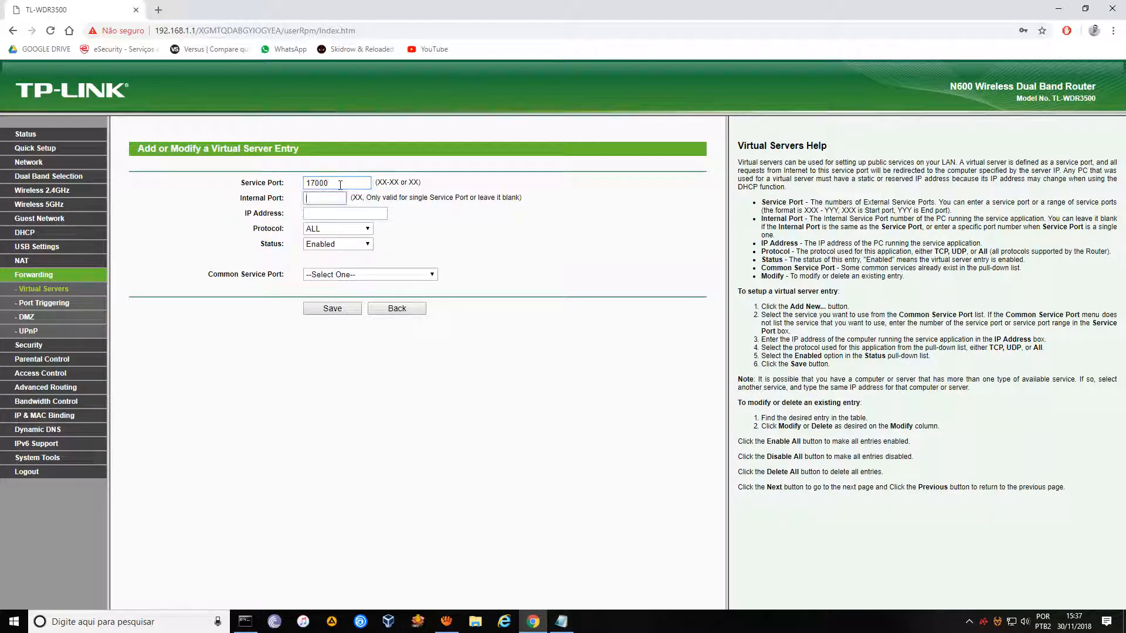
type("17000")
key("Tab")
type("192.168.1.200")
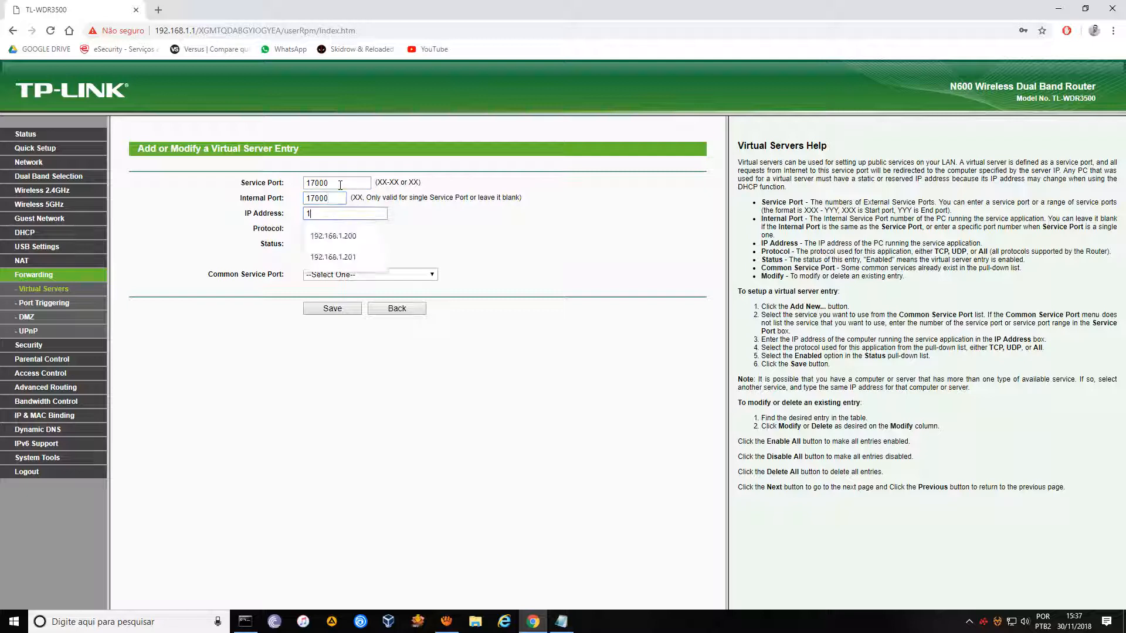
key("Down")
key("Return")
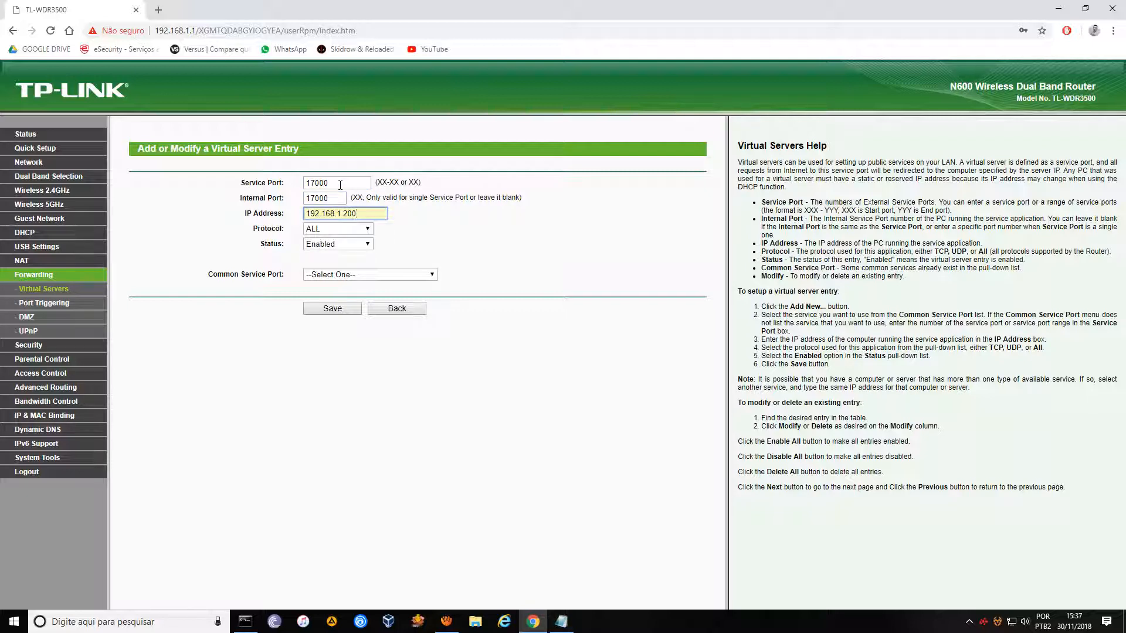
Set the 17000 entry to TCP, keep it Enabled, and save it.
key("Down")
key("Down")
key("Tab")
key("Down")
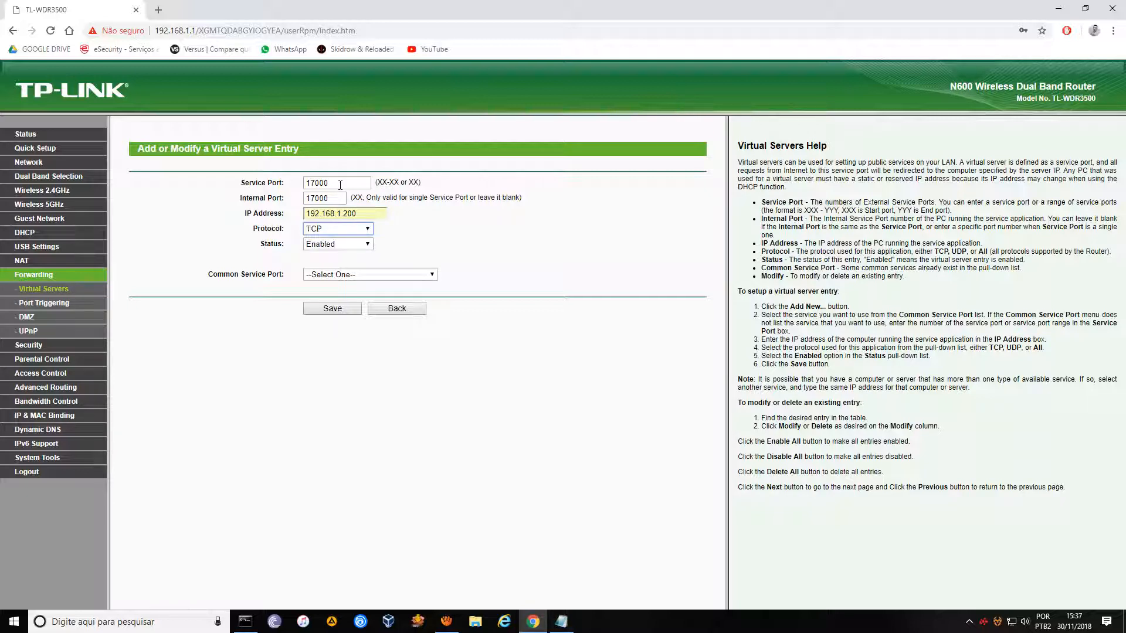
left_click(339, 245)
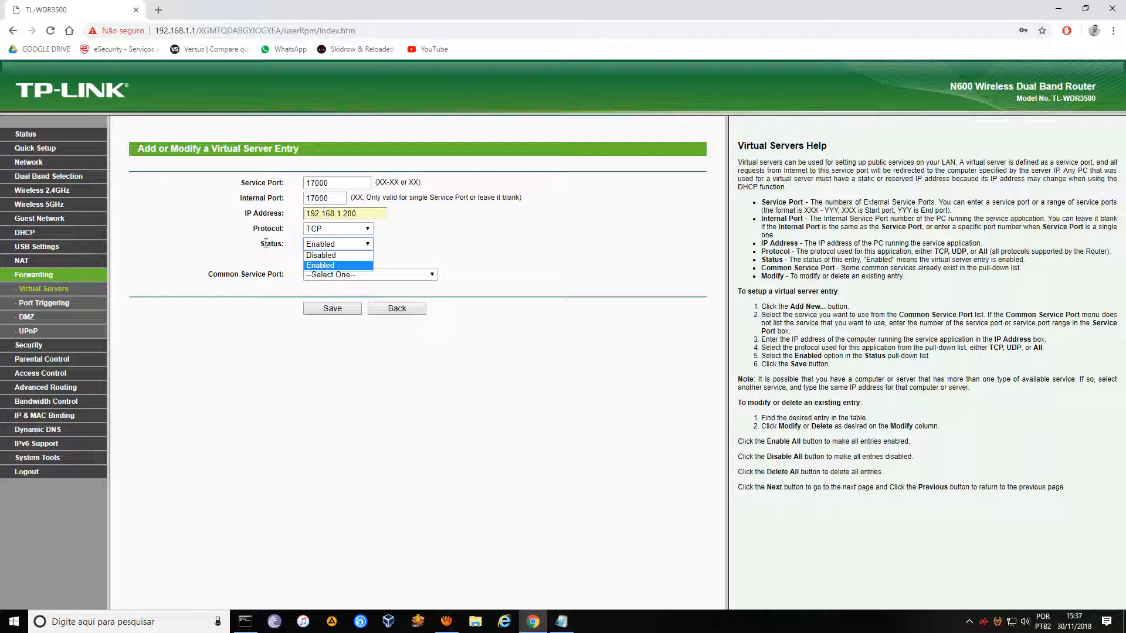
left_click(322, 267)
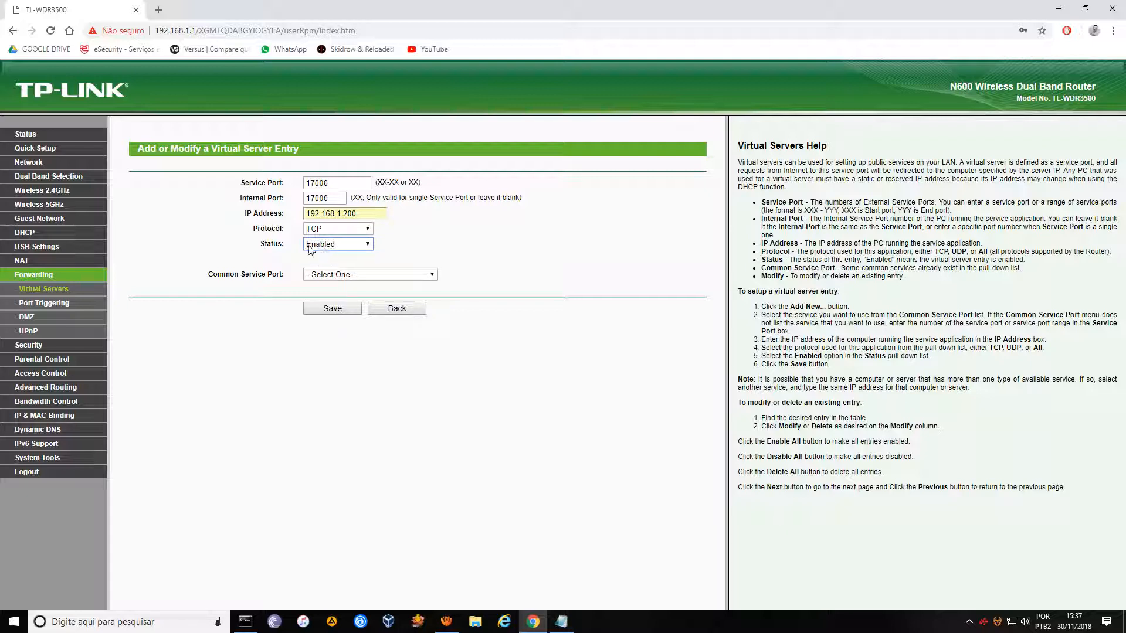
left_click(330, 313)
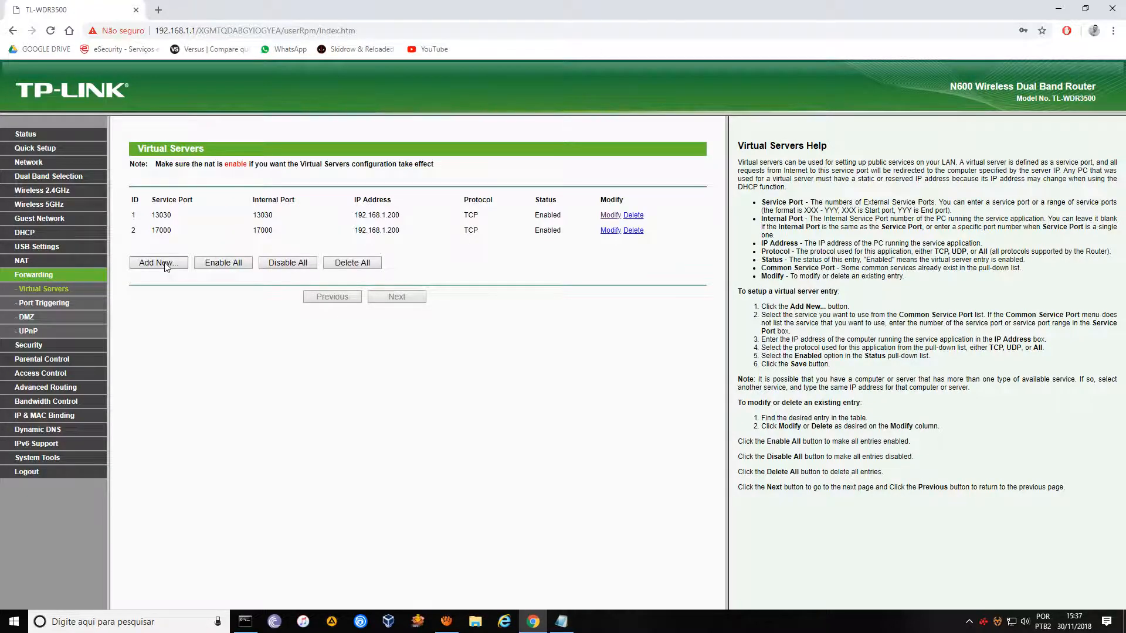
Fill in service and internal port 18000 for a third entry, checking the port notes midway.
left_click(159, 263)
left_click(331, 182)
type("18")
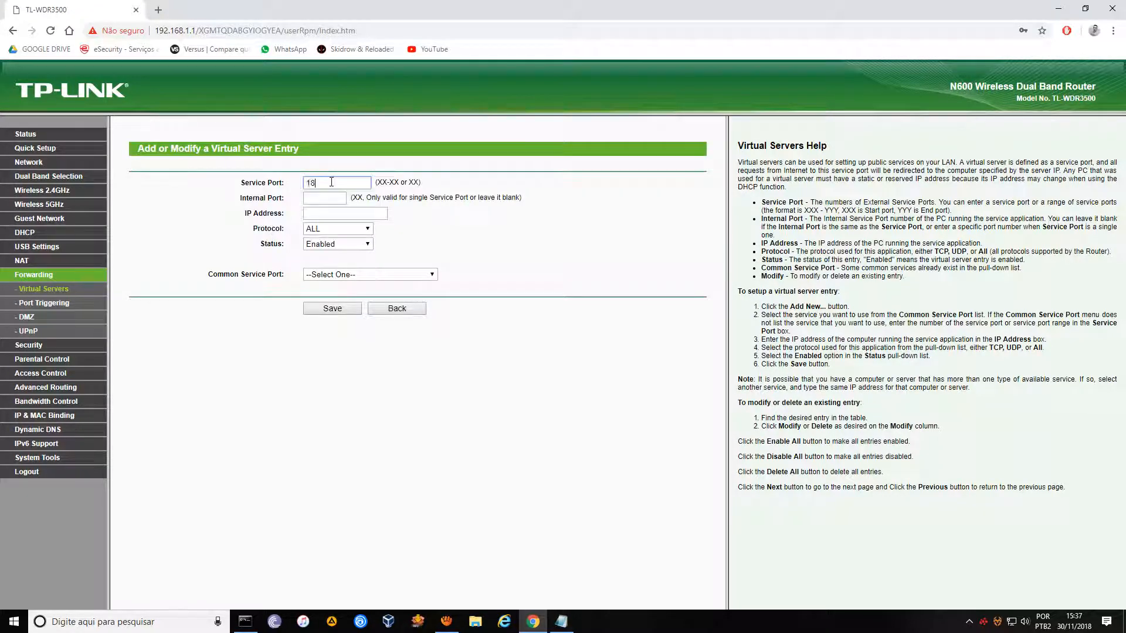
type("000")
key("Tab")
left_click(561, 622)
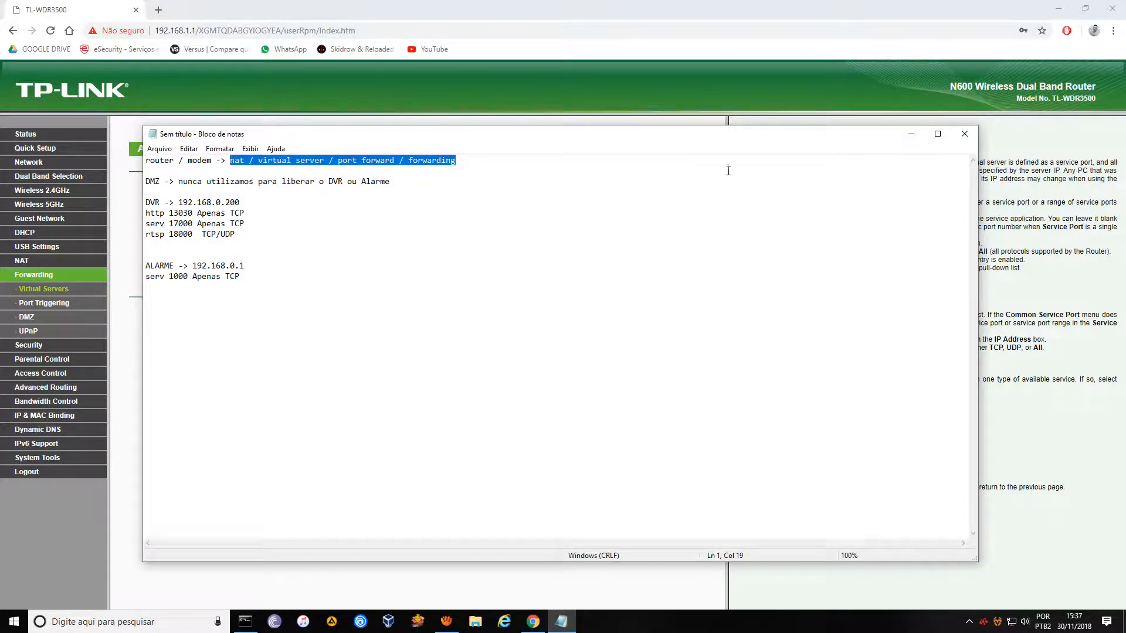
left_click(911, 134)
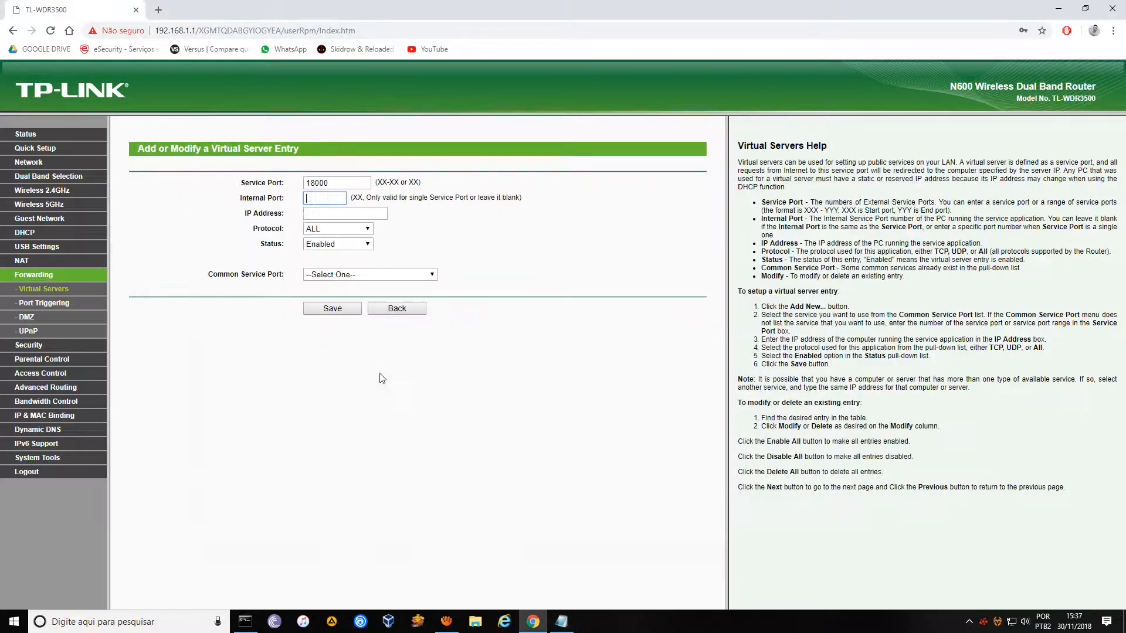
left_click(325, 198)
type("18000")
key("Tab")
Point the 18000 entry at 192.168.1.200 with protocol ALL and save it.
type("1")
key("Down")
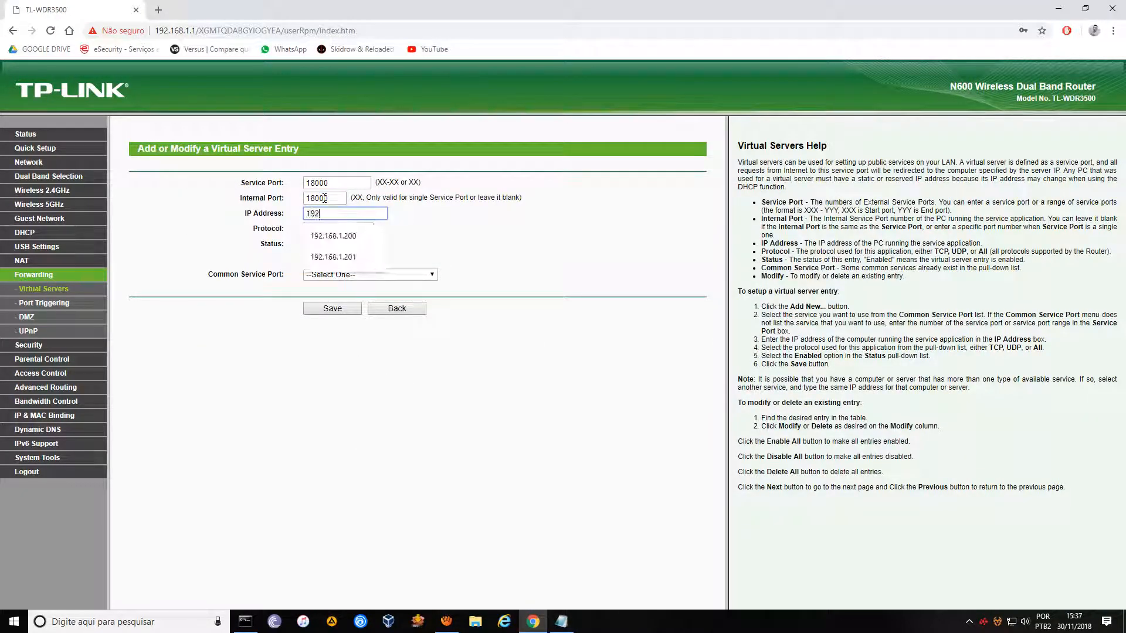
key("Return")
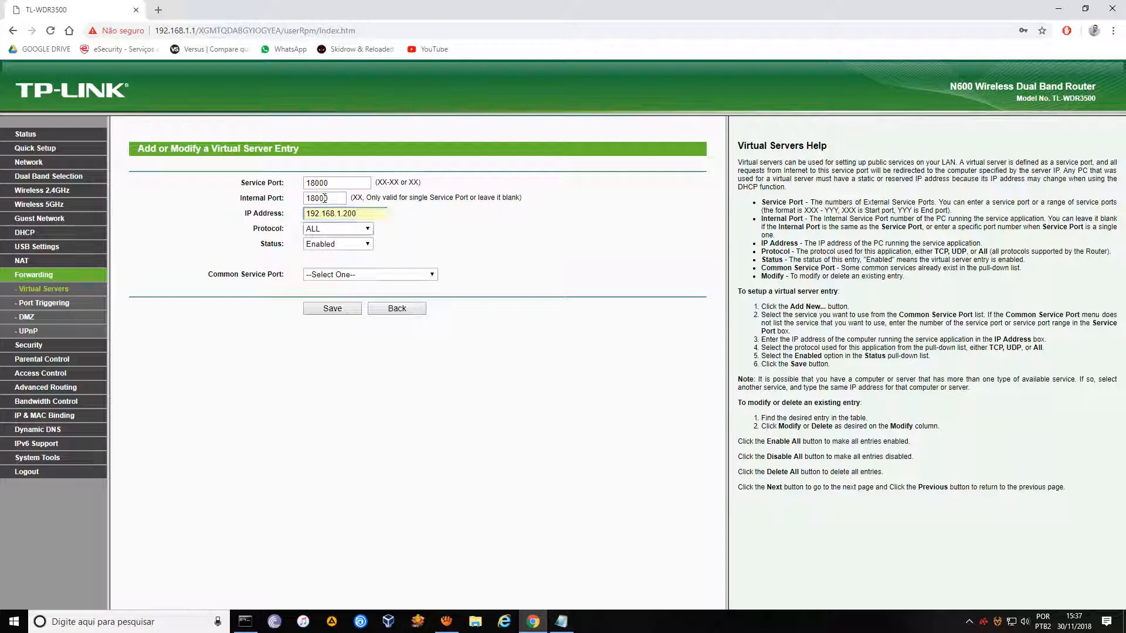
key("Tab")
left_click(369, 229)
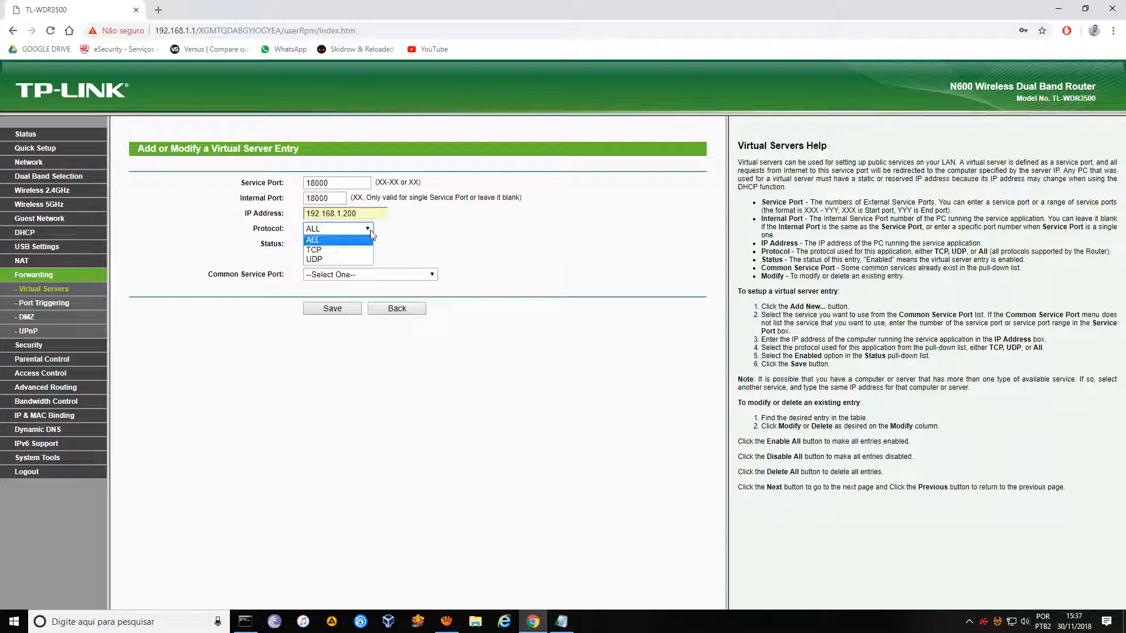
left_click(321, 242)
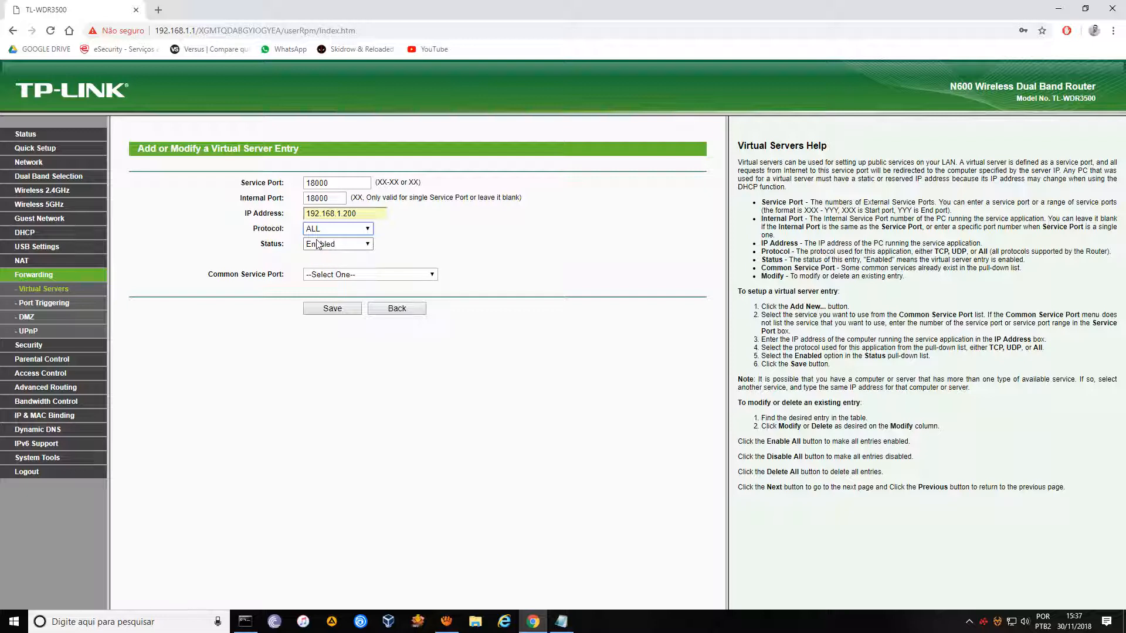
left_click(332, 310)
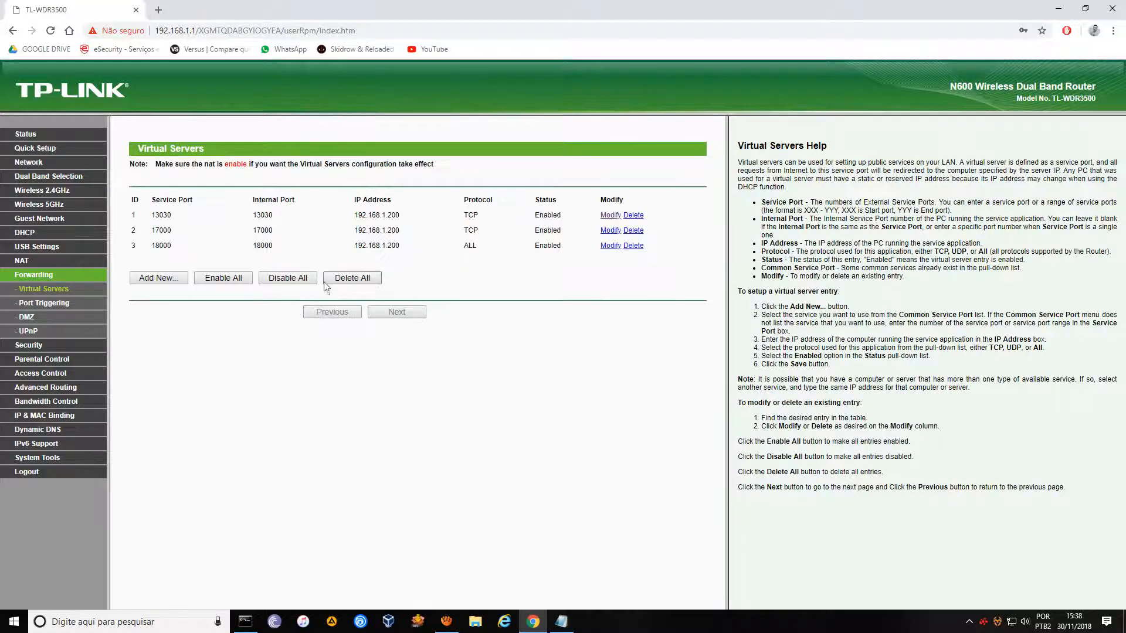
left_click(179, 282)
Enter ports 1000→1000 and address 192.168.1.201 in the new entry, then switch to the notes.
left_click(340, 190)
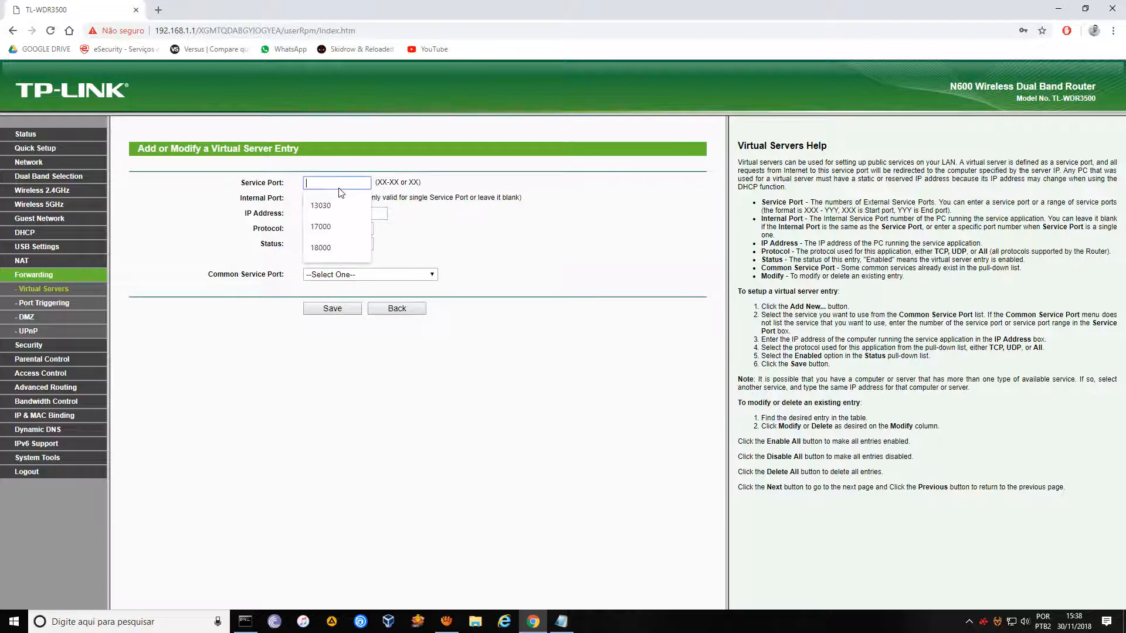
type("1000")
key("Tab")
type("1")
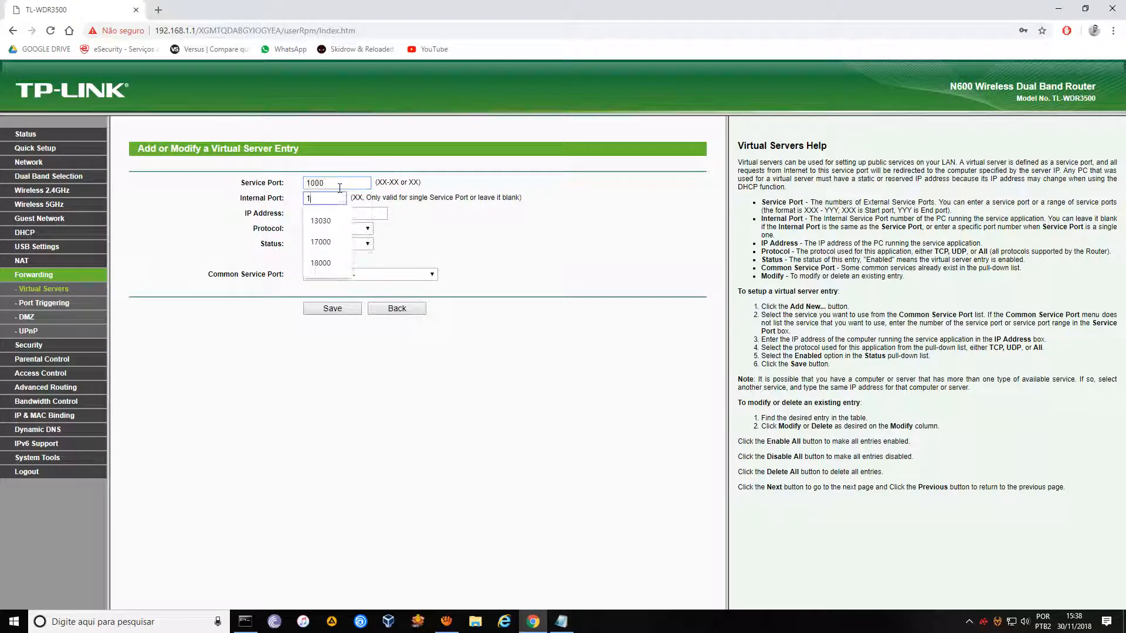
type("000")
key("Tab")
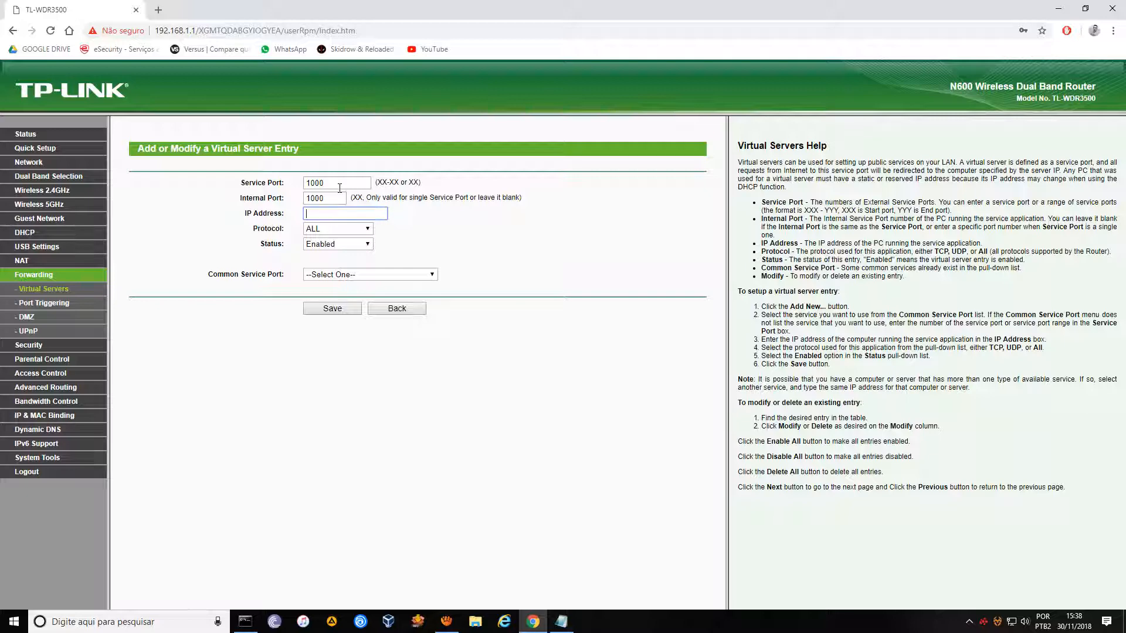
type("192")
key("Down")
key("Return")
key("alt+Tab")
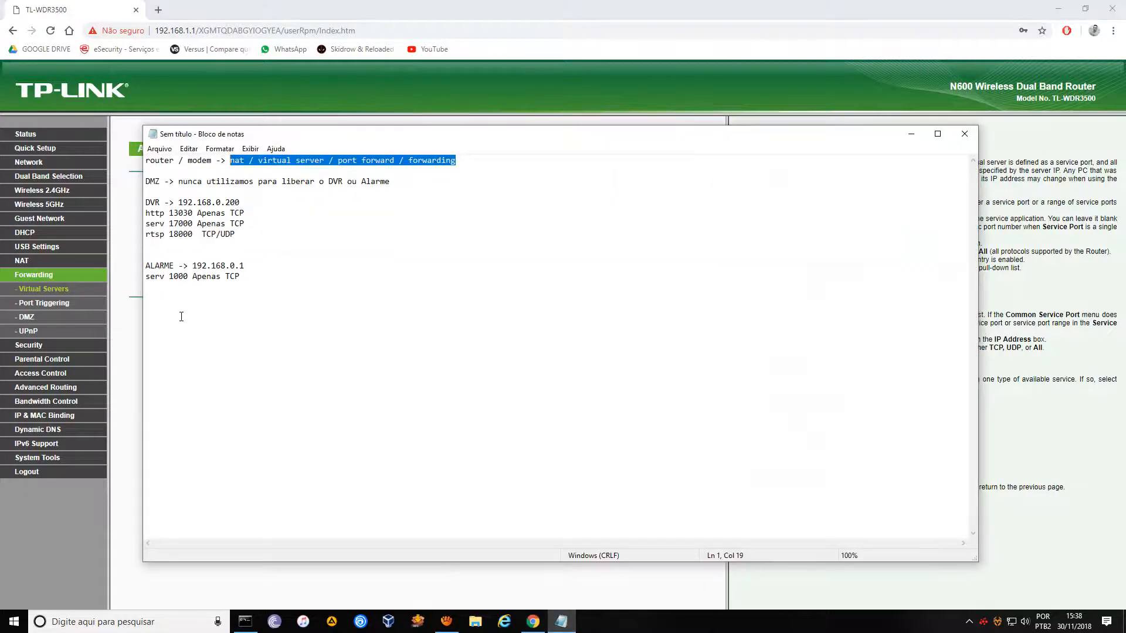
Replace the third octet of the DVR and ALARME addresses with x in the notes.
double_click(217, 201)
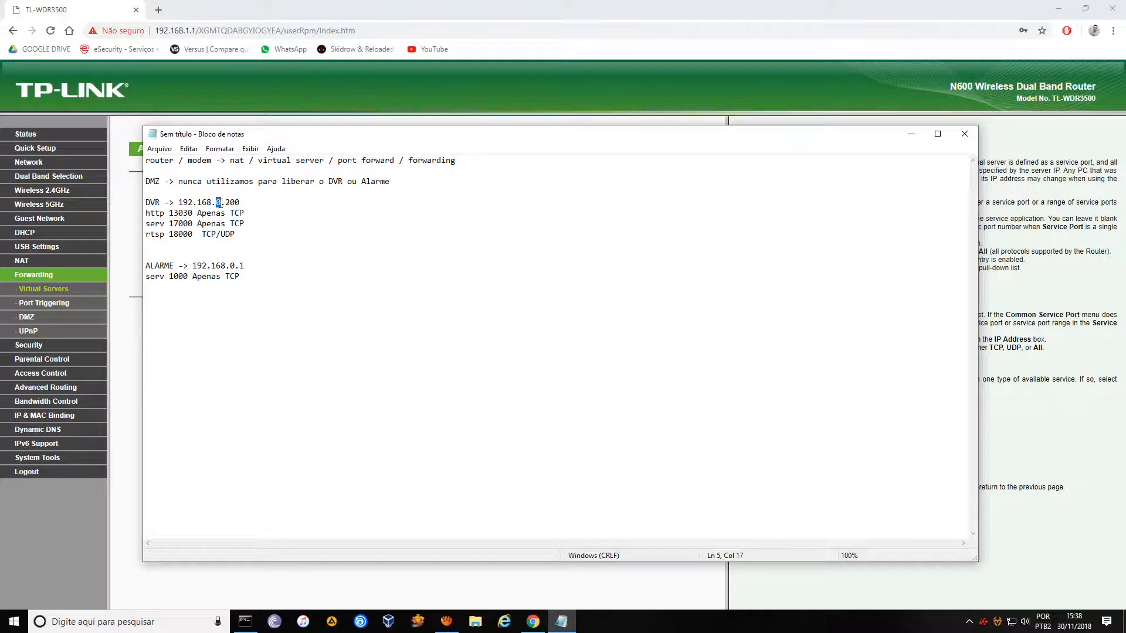
type("x")
left_click_drag(228, 266, 235, 267)
type("x")
left_click(159, 149)
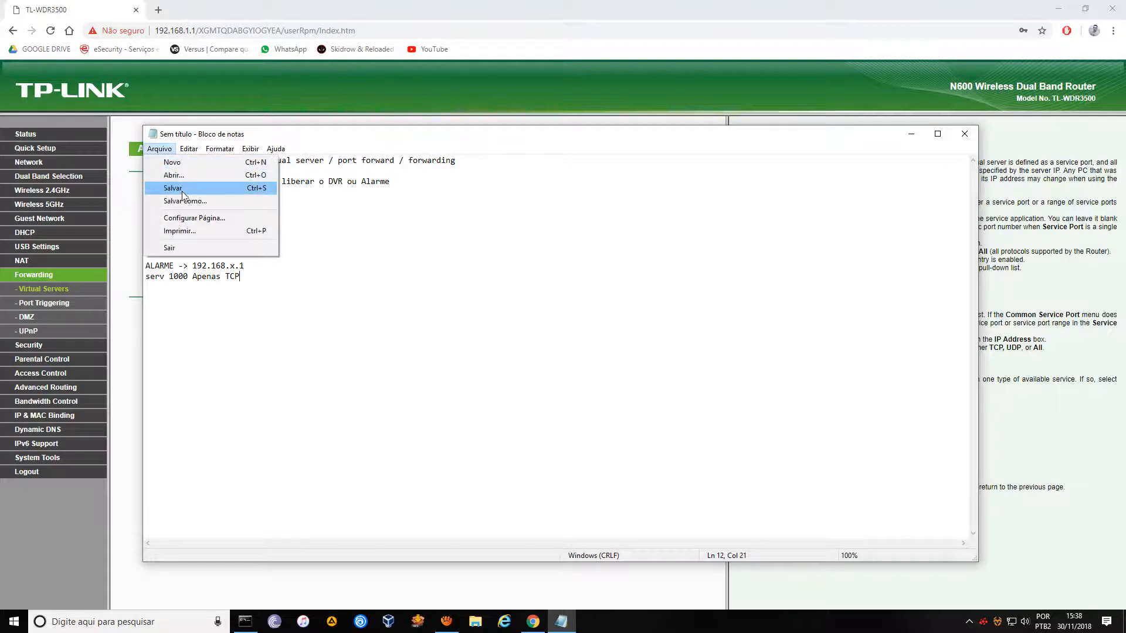
left_click(332, 304)
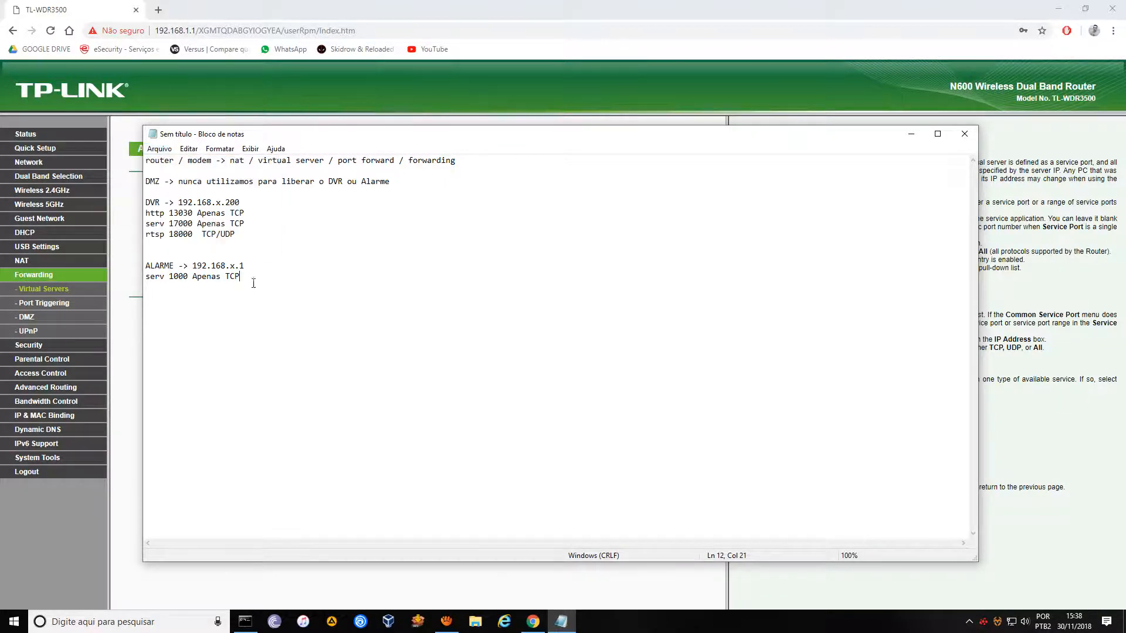
Correct the ALARME address to 192.168.x.201 and minimize Notepad.
double_click(282, 330)
left_click(242, 302)
double_click(233, 265)
left_click_drag(192, 265, 236, 265)
left_click_drag(230, 266, 240, 266)
left_click(240, 266)
left_click(277, 329)
type("20")
left_click(911, 133)
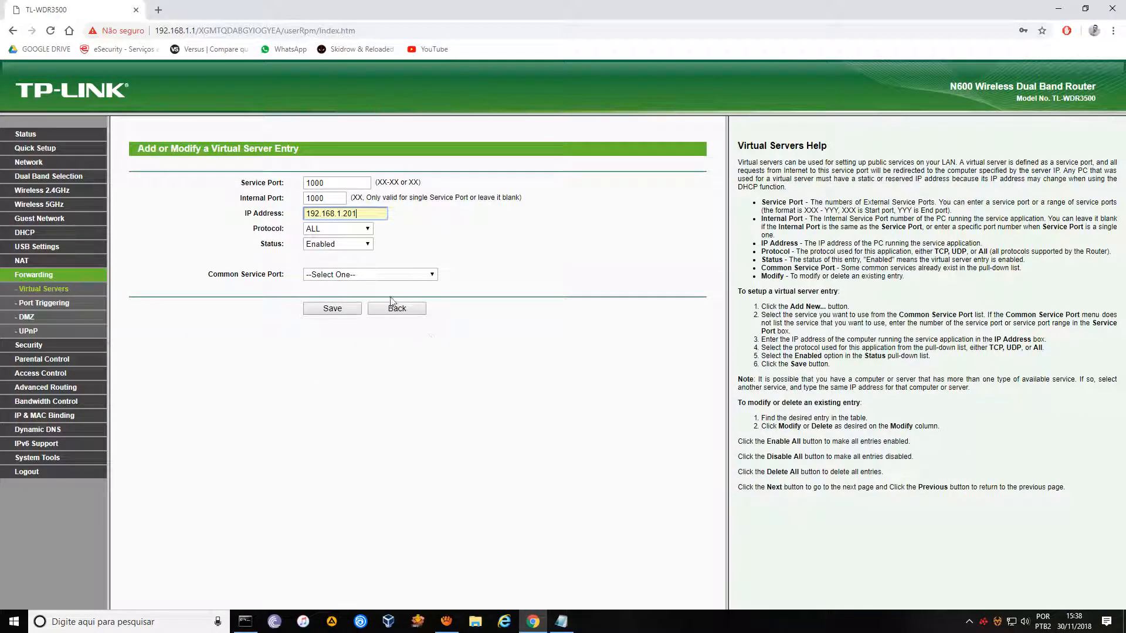
Set entry 4's protocol to TCP and save the port 1000 forward to 192.168.1.201.
left_click(354, 229)
left_click(346, 249)
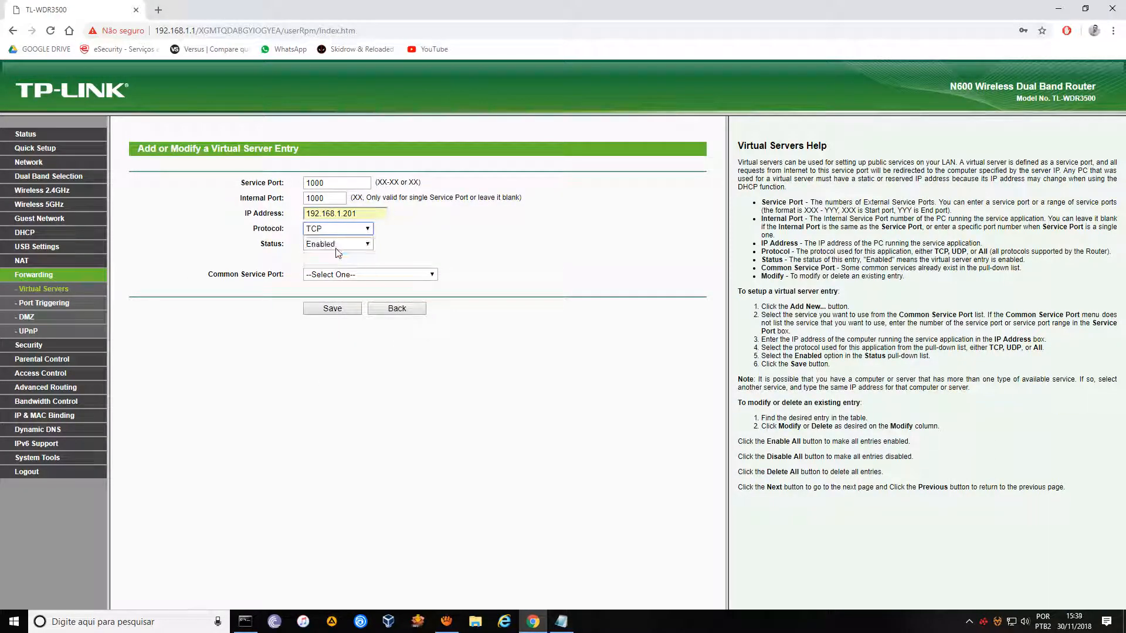
left_click(335, 308)
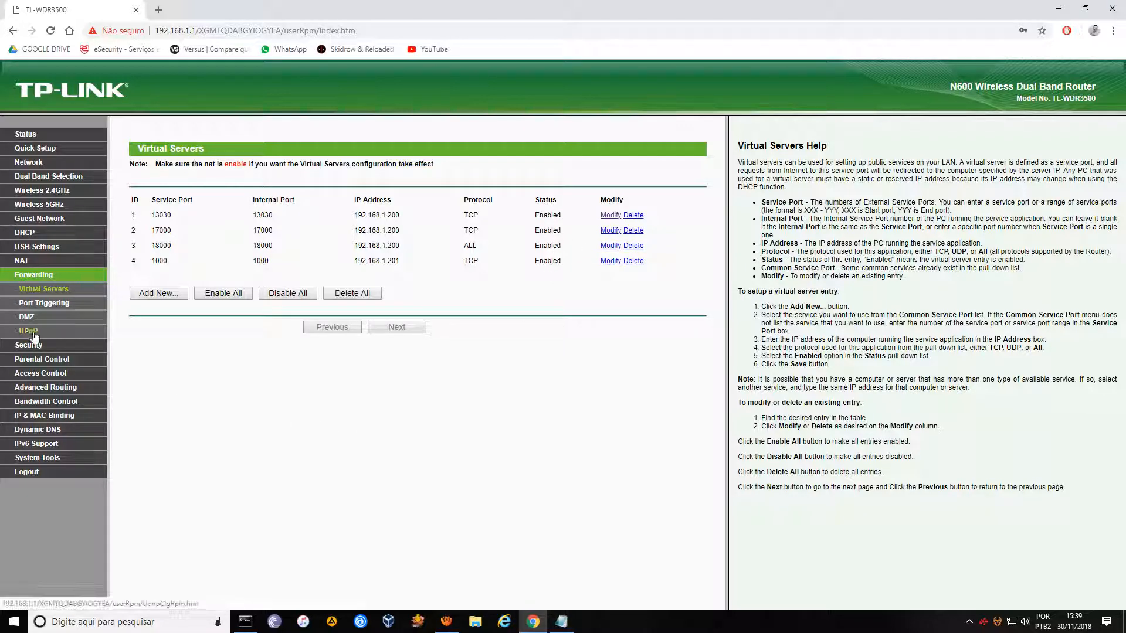
Add the line 'UPNP SEMPRE DESABILITADO' and capitalize the first line to 'ROUTER / MODEM'.
left_click(561, 621)
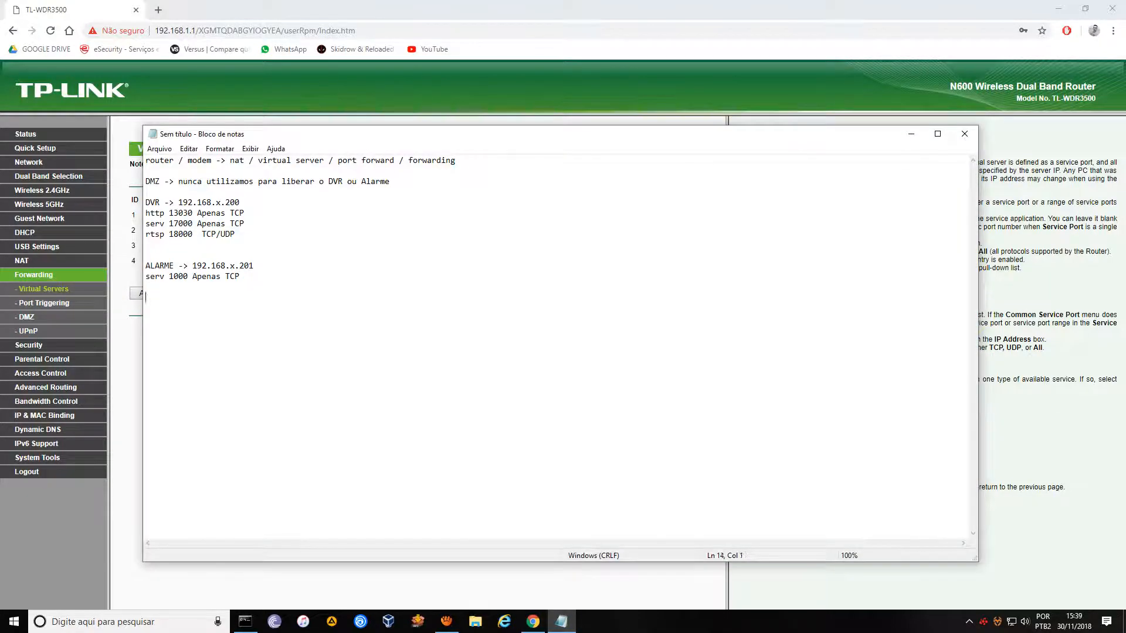
key("BackSpace")
type("UPN")
key("BackSpace")
key("BackSpace")
type("P SEMPRE DESABILITADO")
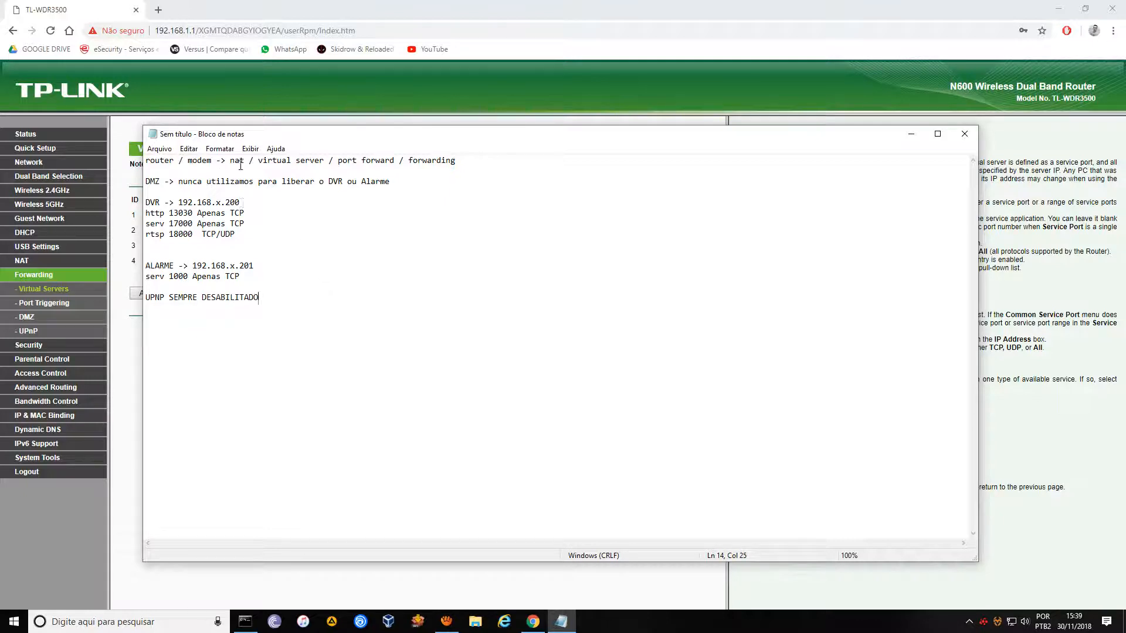
left_click_drag(213, 162, 143, 162)
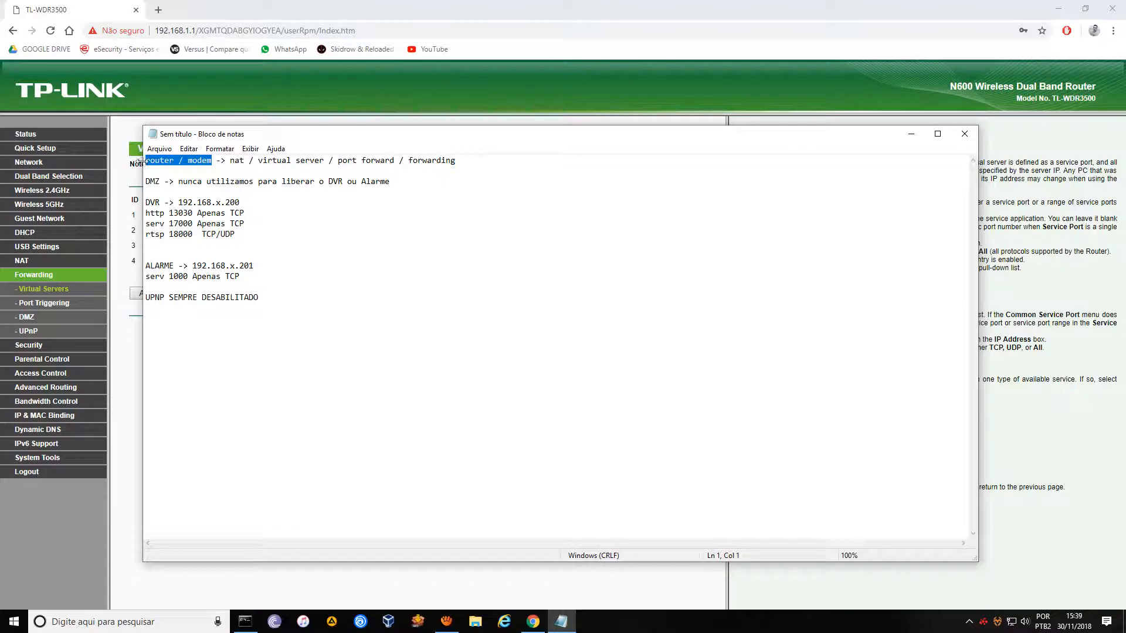
type("ROUTER ")
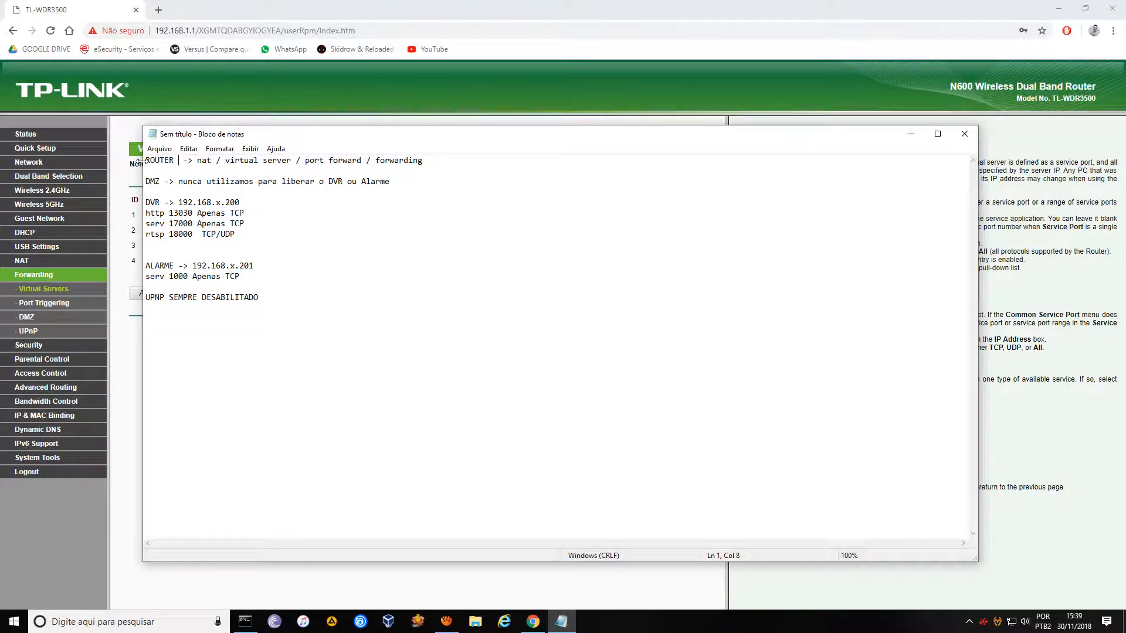
type("/ ")
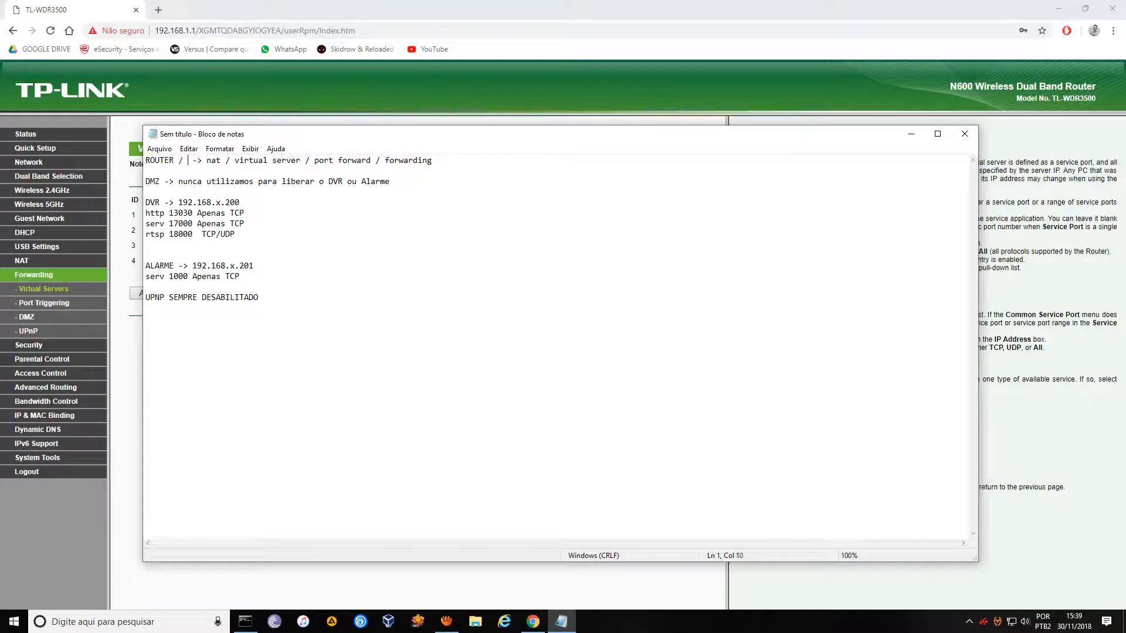
type("MODEM")
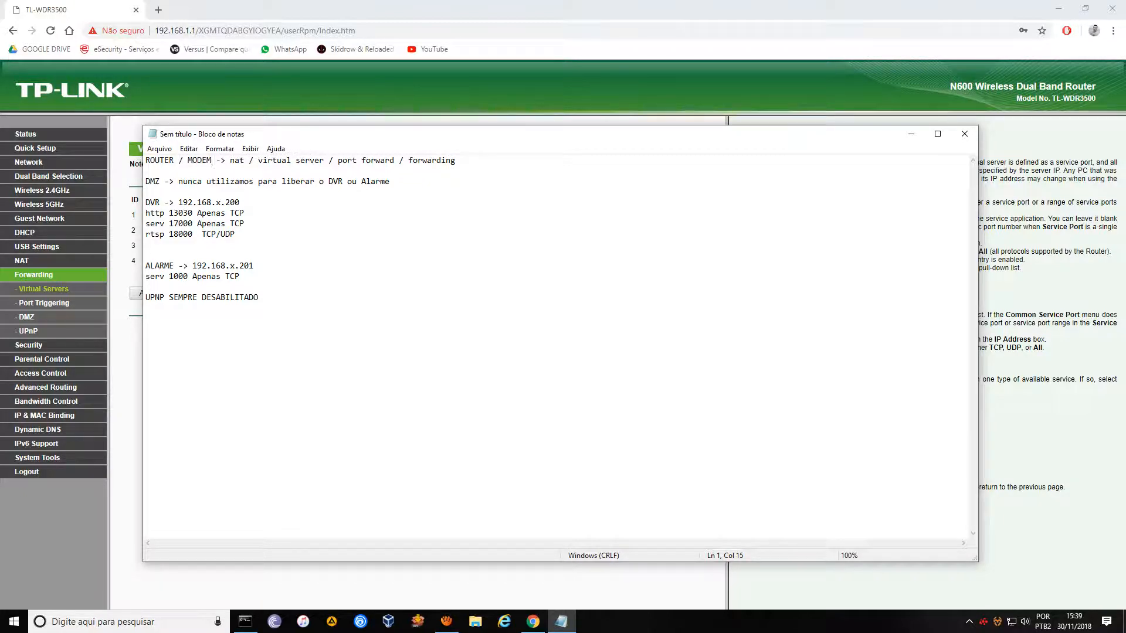
left_click(911, 134)
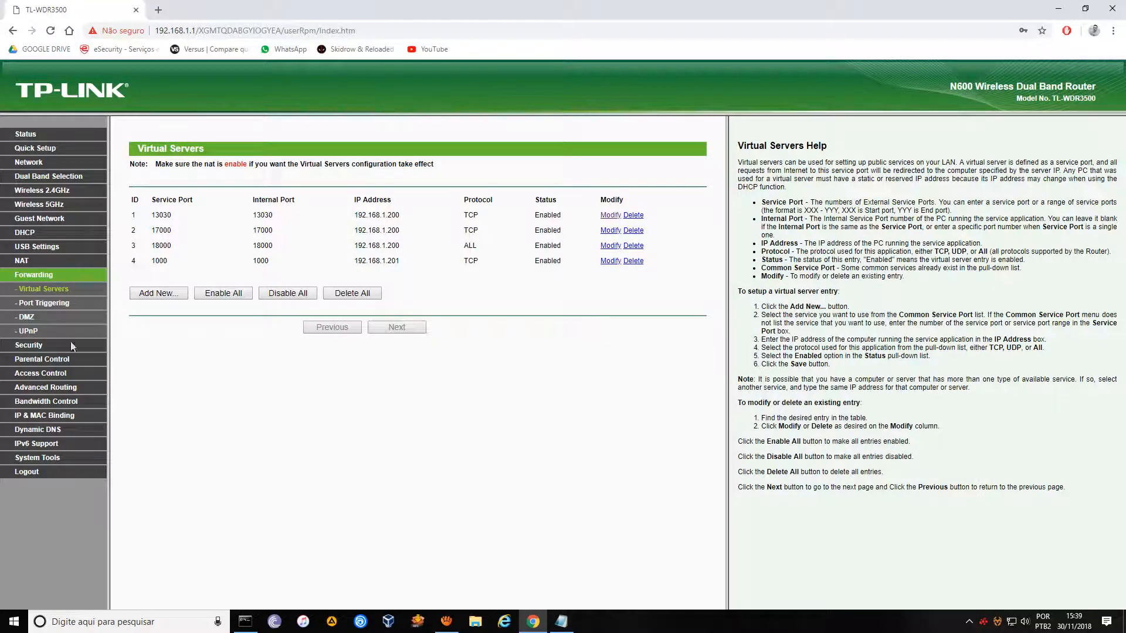
Confirm UPnP is Disabled, then go to the router's Status page.
left_click(23, 330)
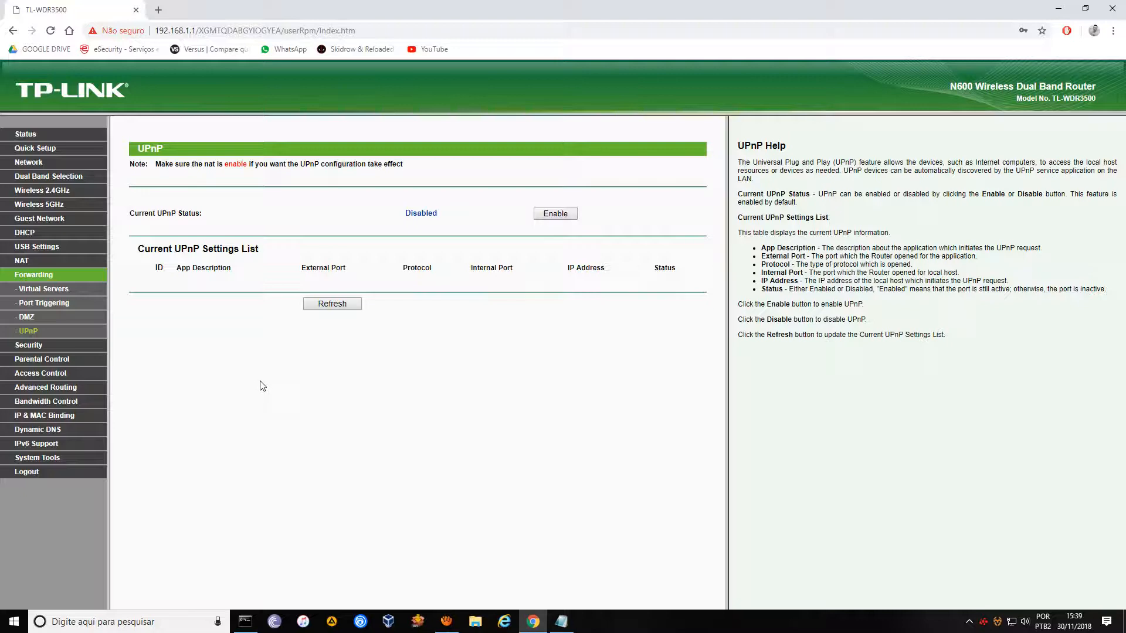
left_click(27, 136)
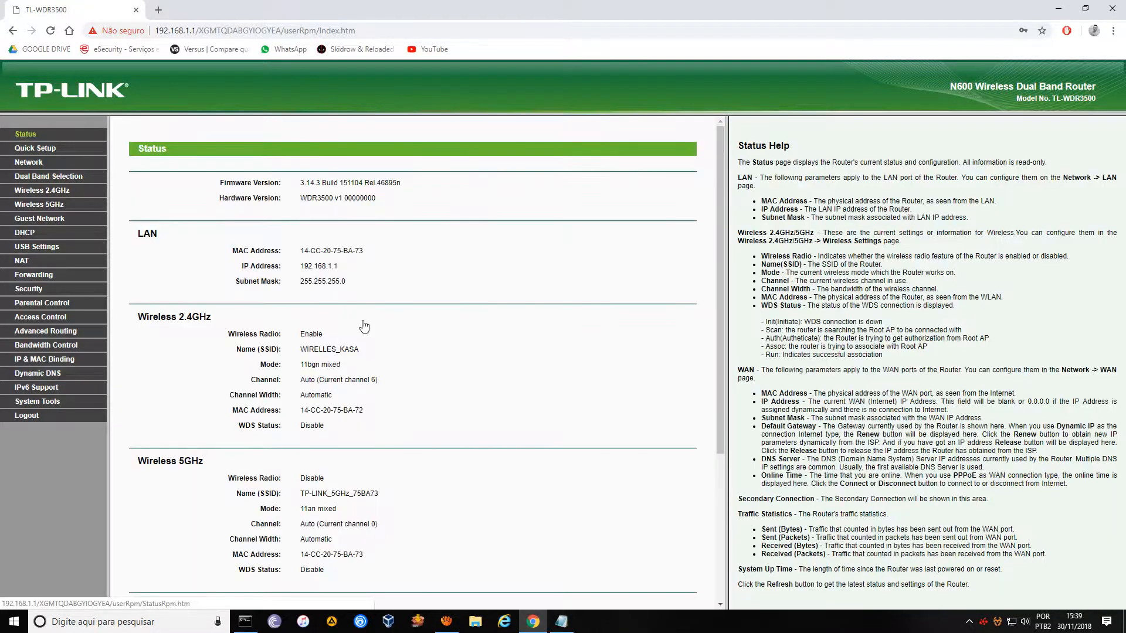
scroll(466, 367, "down", 3)
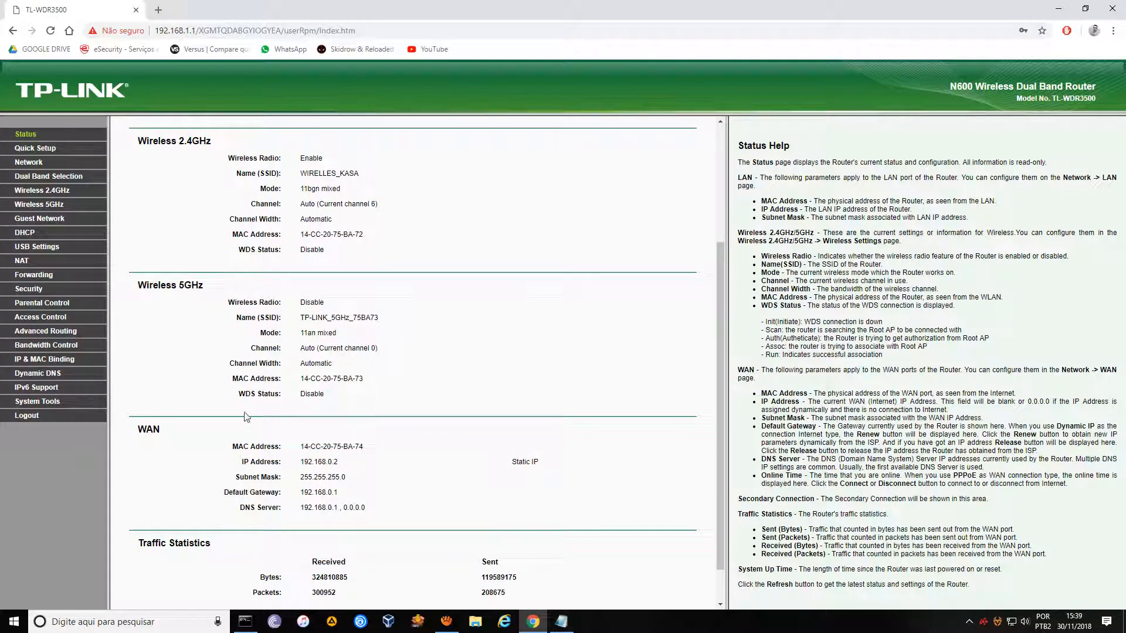
scroll(425, 259, "up", 1)
scroll(425, 259, "up", 3)
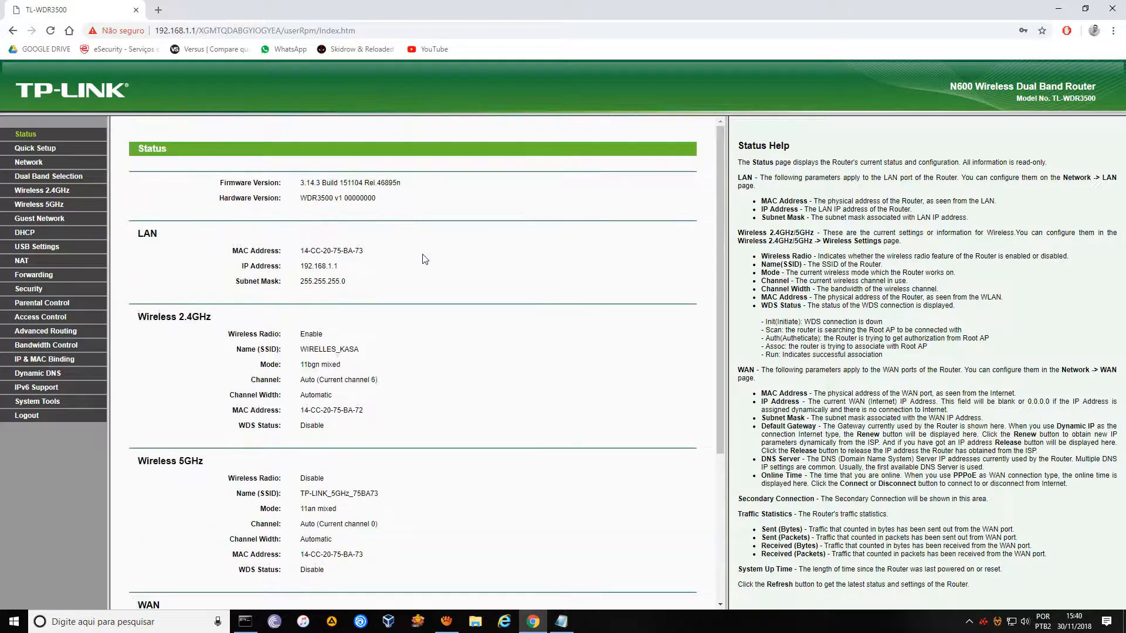
scroll(447, 244, "down", 4)
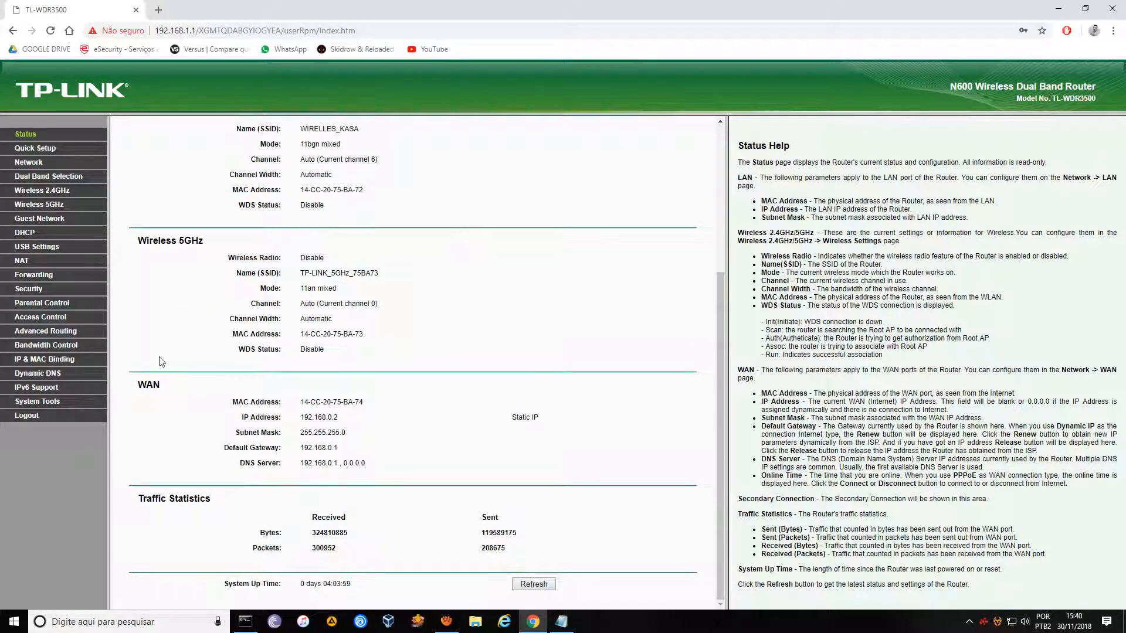
left_click(22, 136)
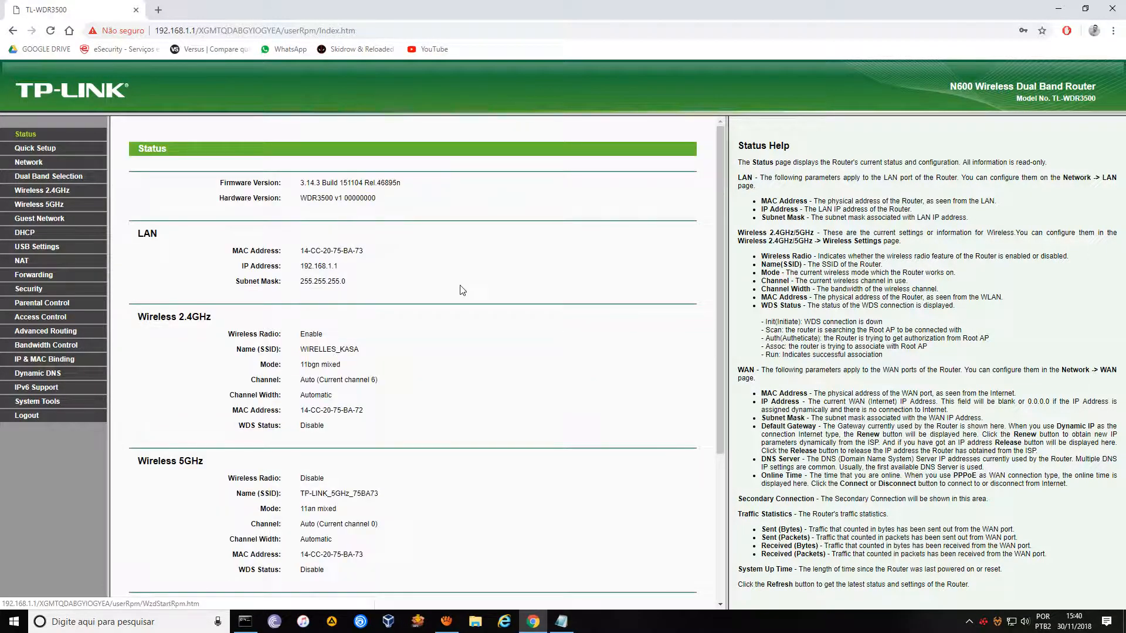
scroll(454, 299, "down", 4)
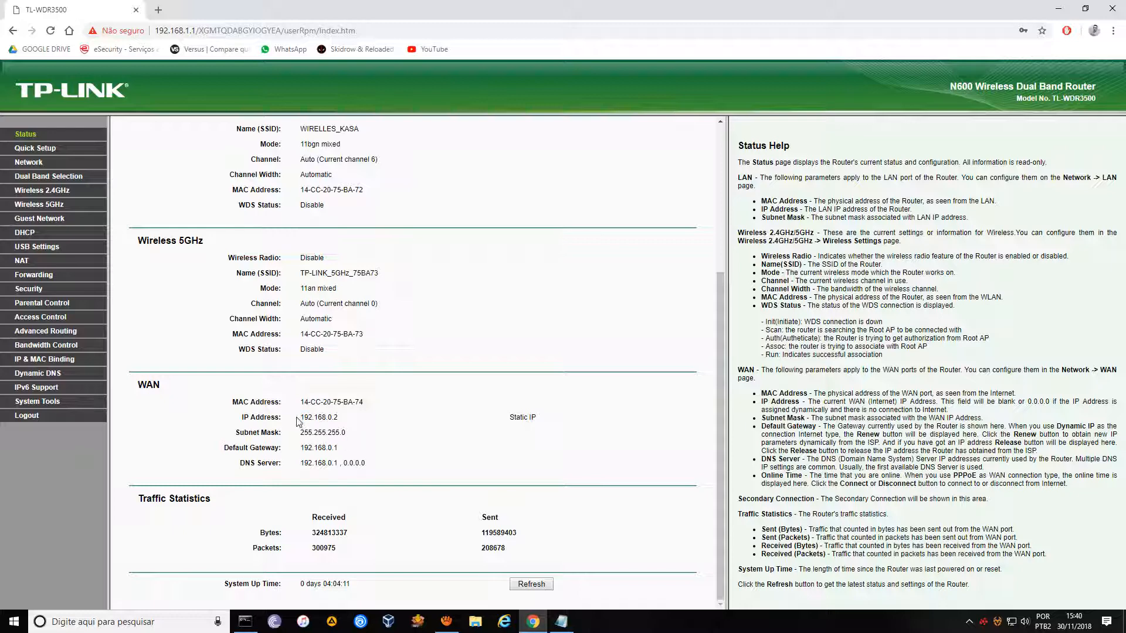
left_click_drag(301, 418, 340, 418)
left_click(359, 424)
left_click_drag(158, 381, 141, 383)
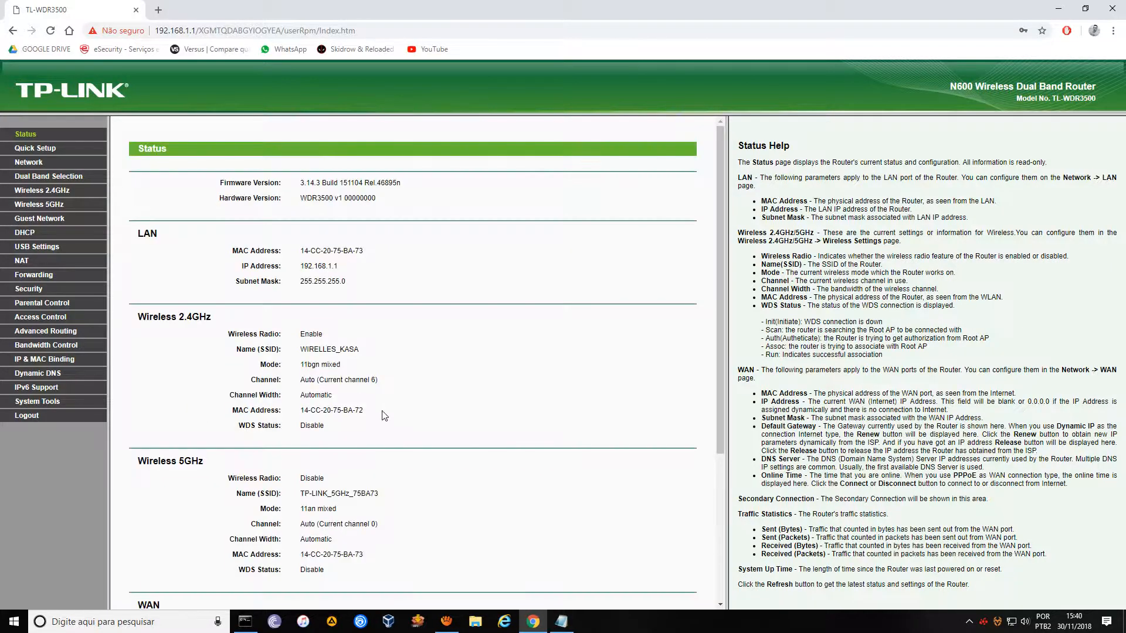
scroll(395, 446, "down", 4)
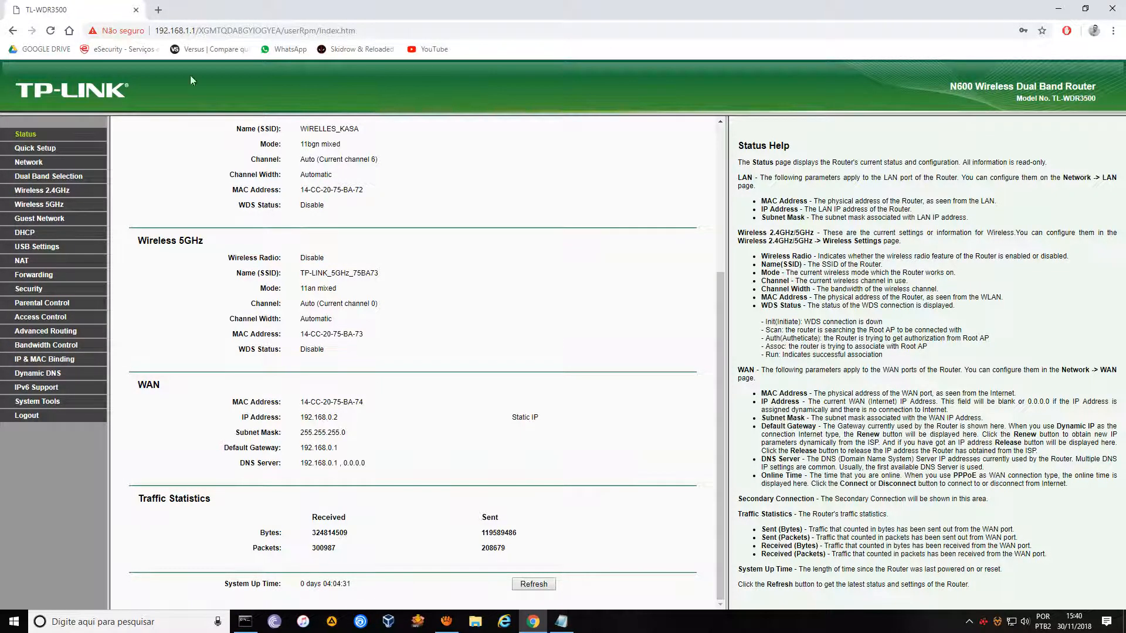
left_click(158, 12)
type("MEUIP")
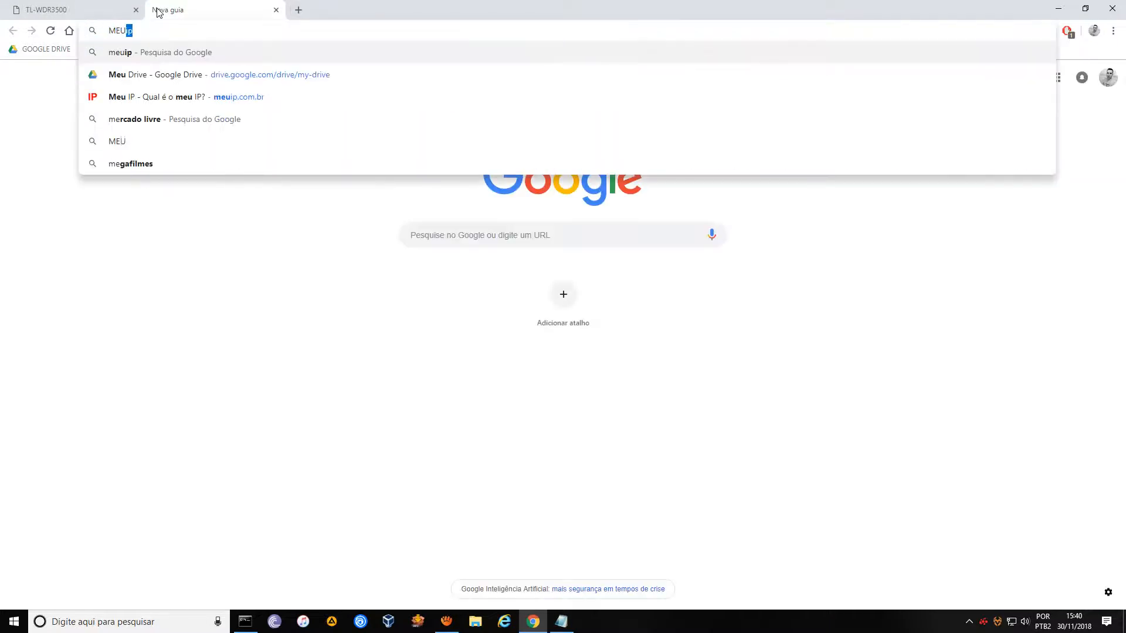
key("Return")
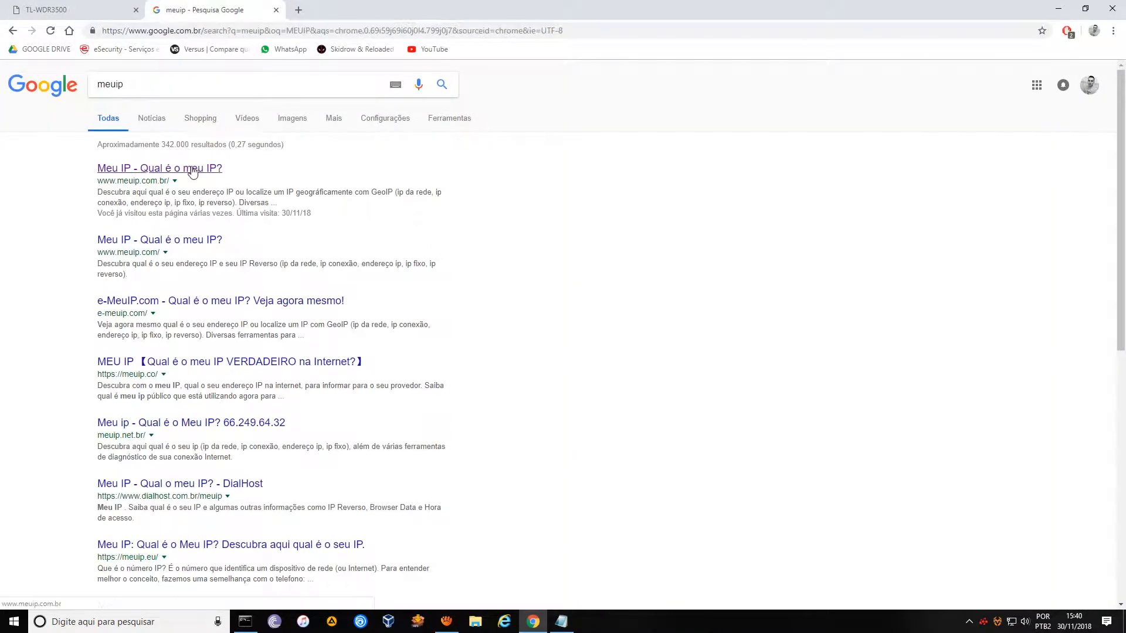
left_click(192, 169)
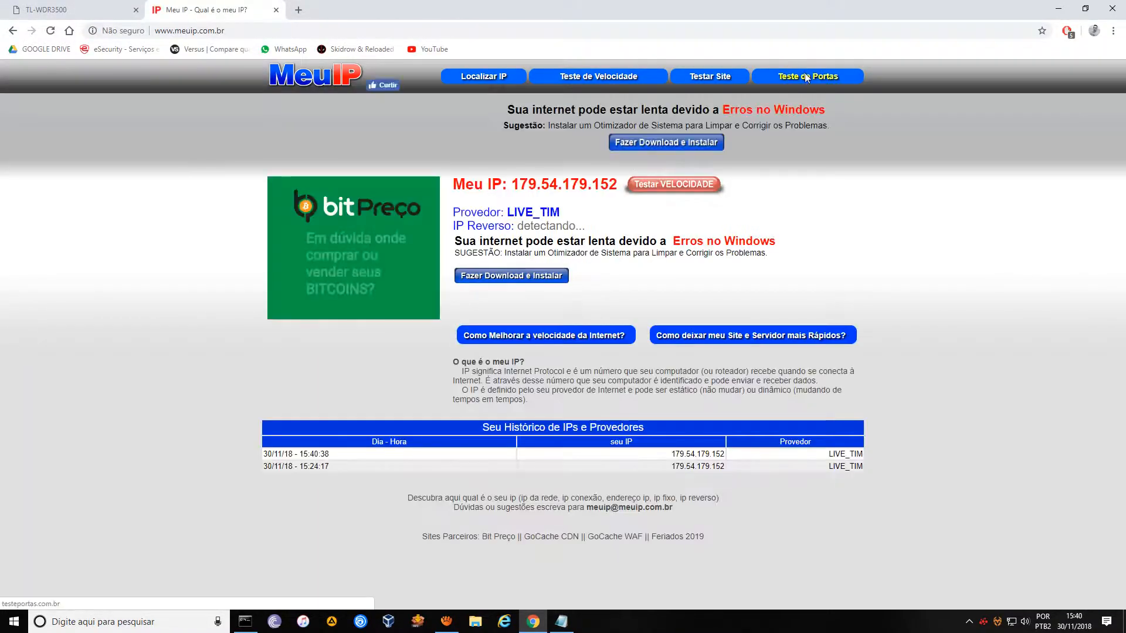
left_click(711, 78)
left_click(468, 218)
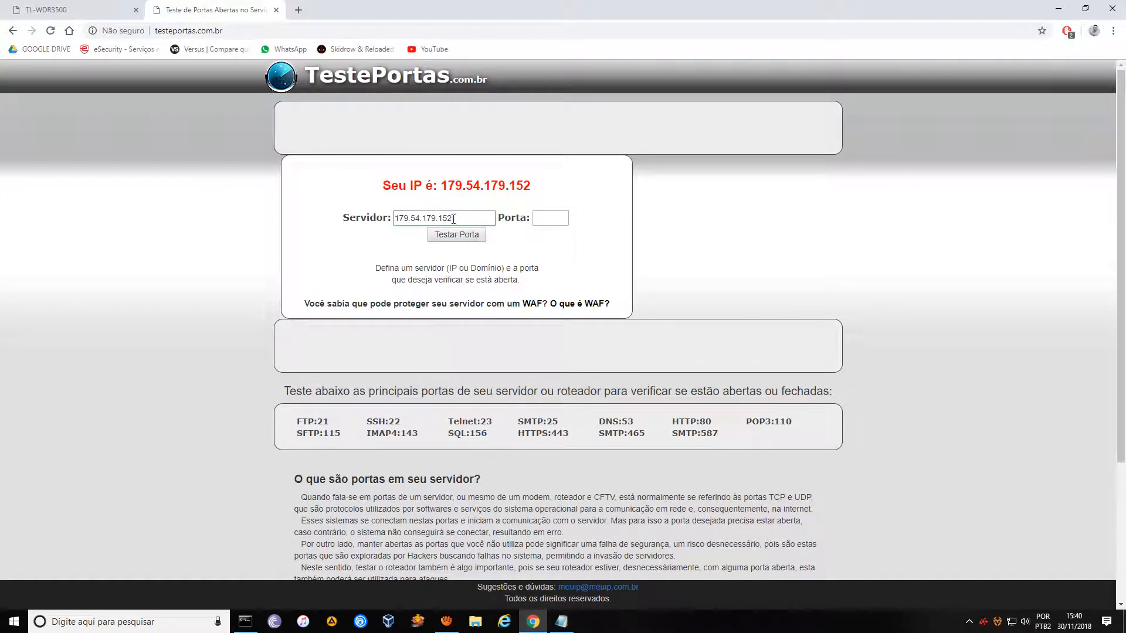
left_click(543, 219)
type("13030")
left_click(601, 267)
left_click_drag(537, 217, 569, 218)
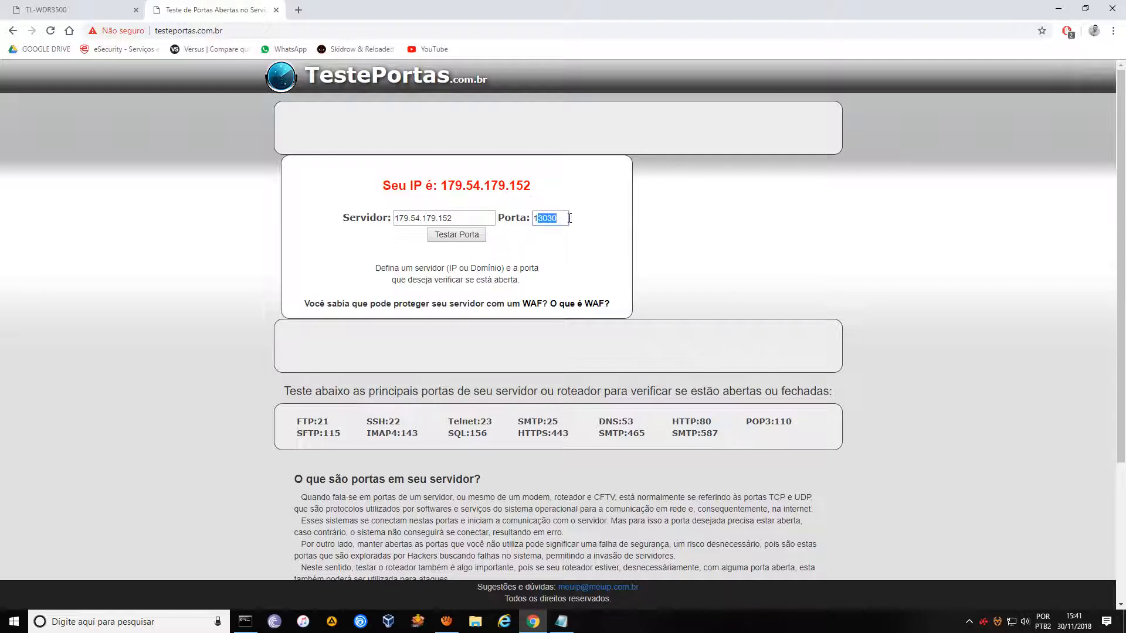
left_click(276, 10)
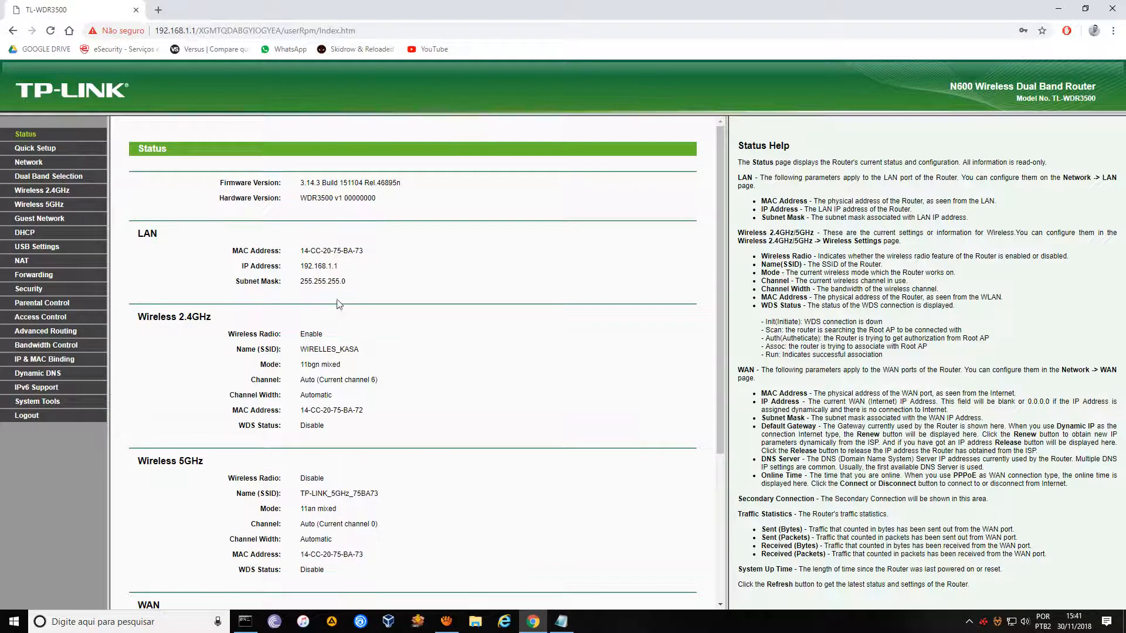
Review the WAN status, highlighting the Static IP type, address, mask, gateway and DNS rows.
scroll(425, 445, "down", 4)
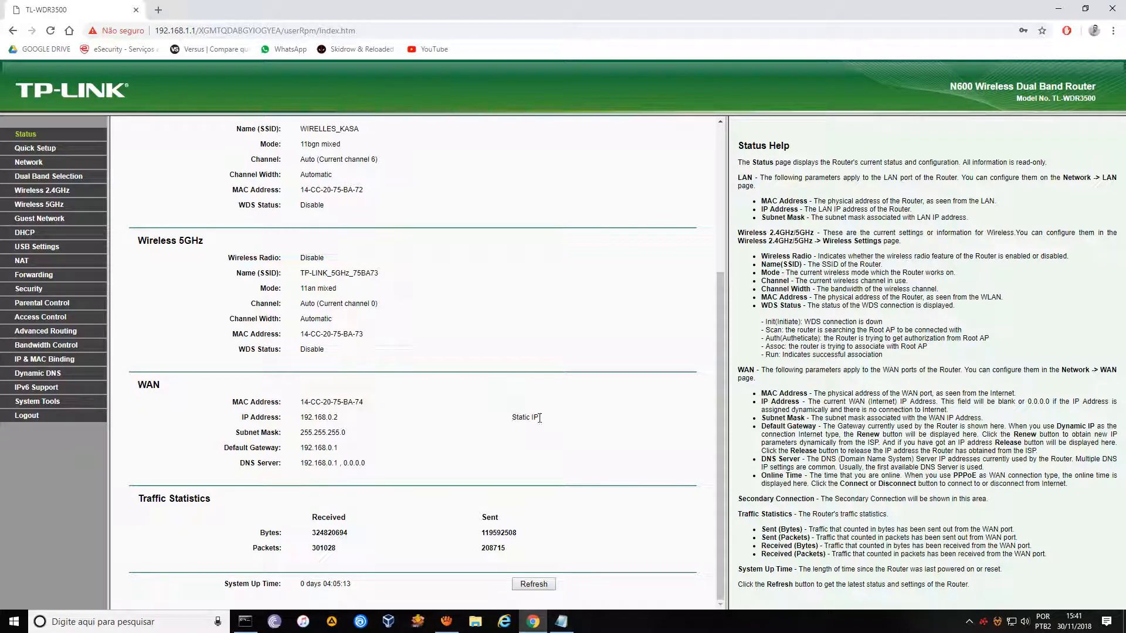
left_click_drag(539, 418, 510, 418)
scroll(330, 452, "up", 4)
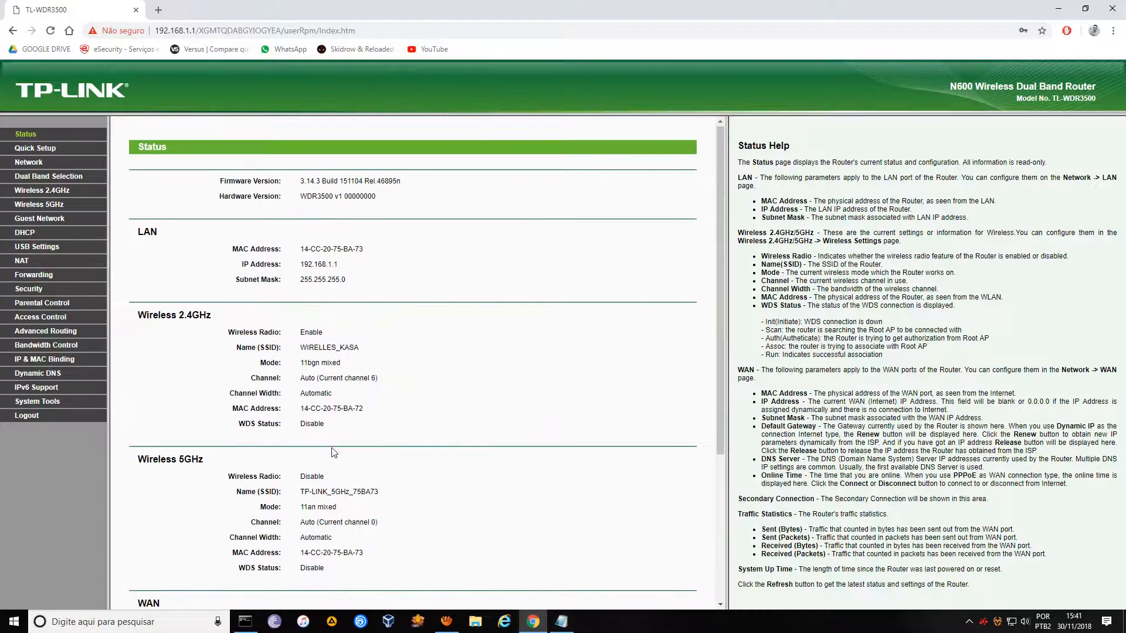
scroll(329, 452, "down", 4)
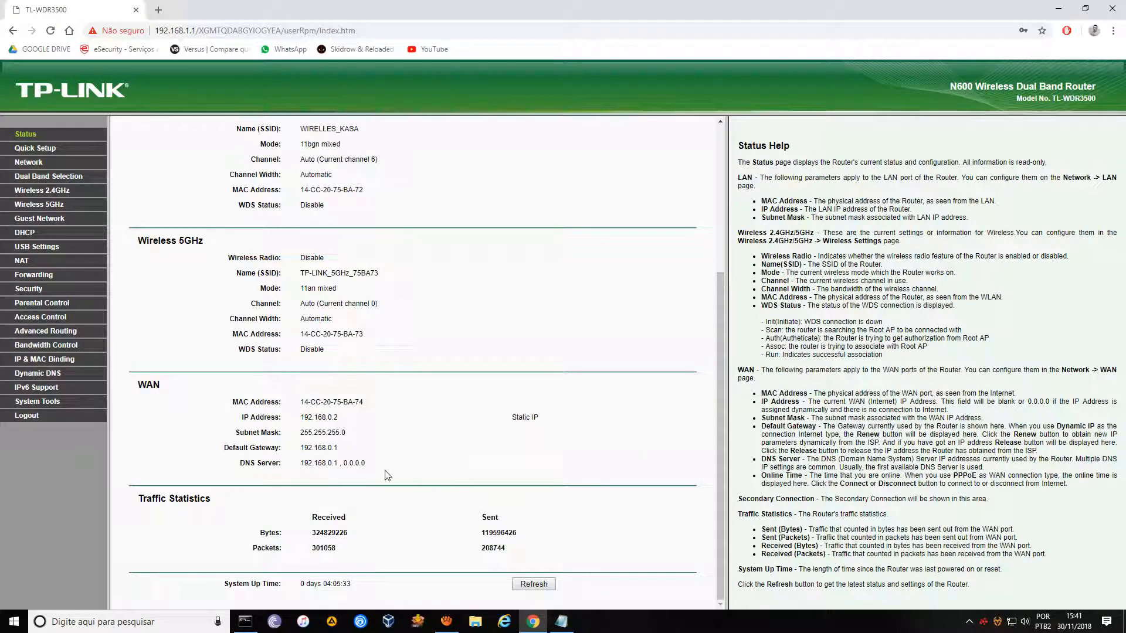
left_click_drag(383, 468, 312, 437)
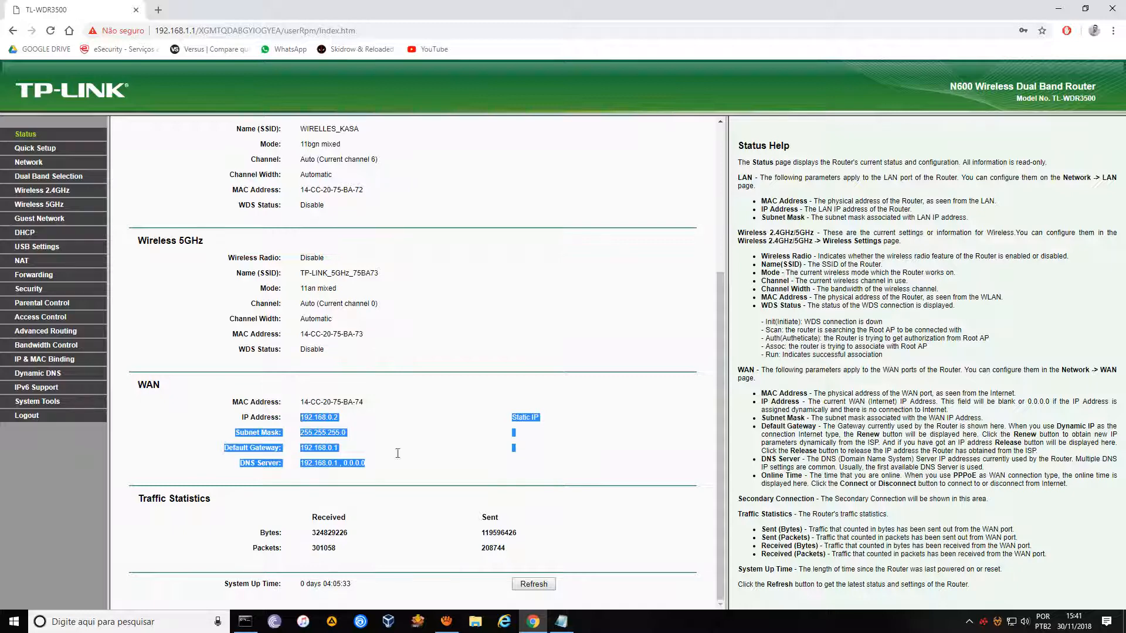
left_click(386, 463)
left_click_drag(387, 463, 304, 418)
left_click(384, 468)
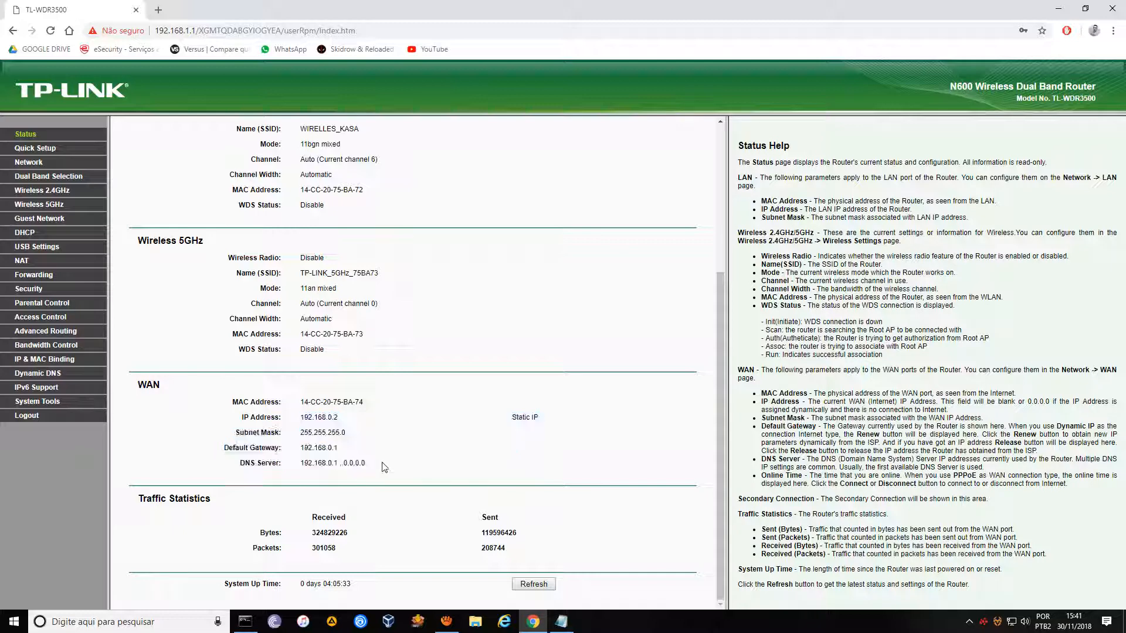
Go to the modem at 192.168.0.1 in a new browser tab.
left_click(157, 12)
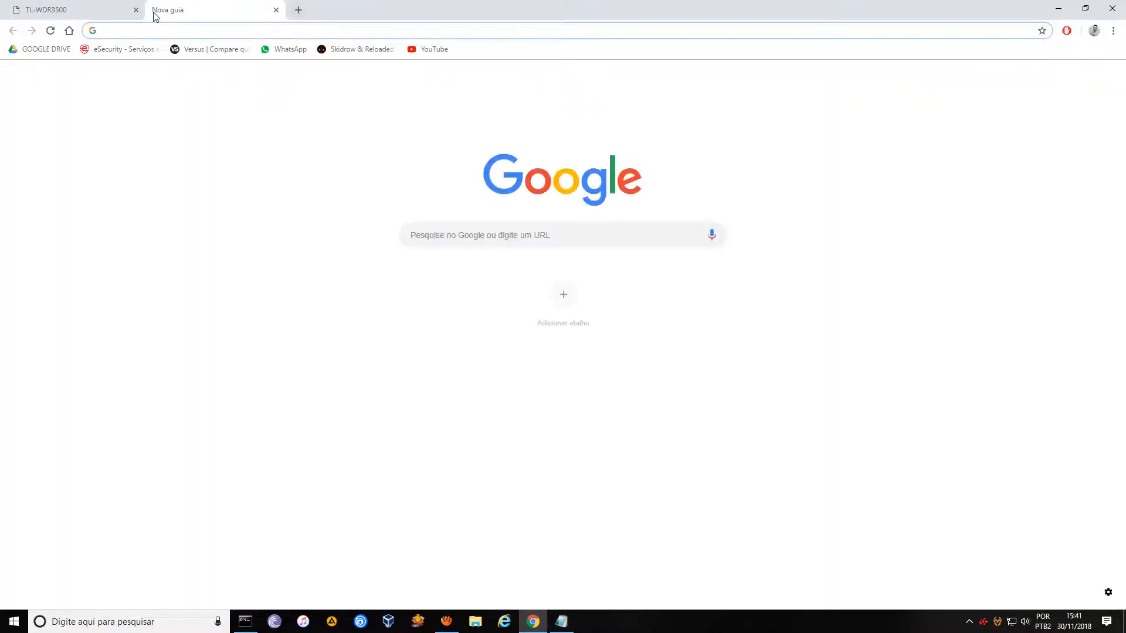
type("192.168.0.1")
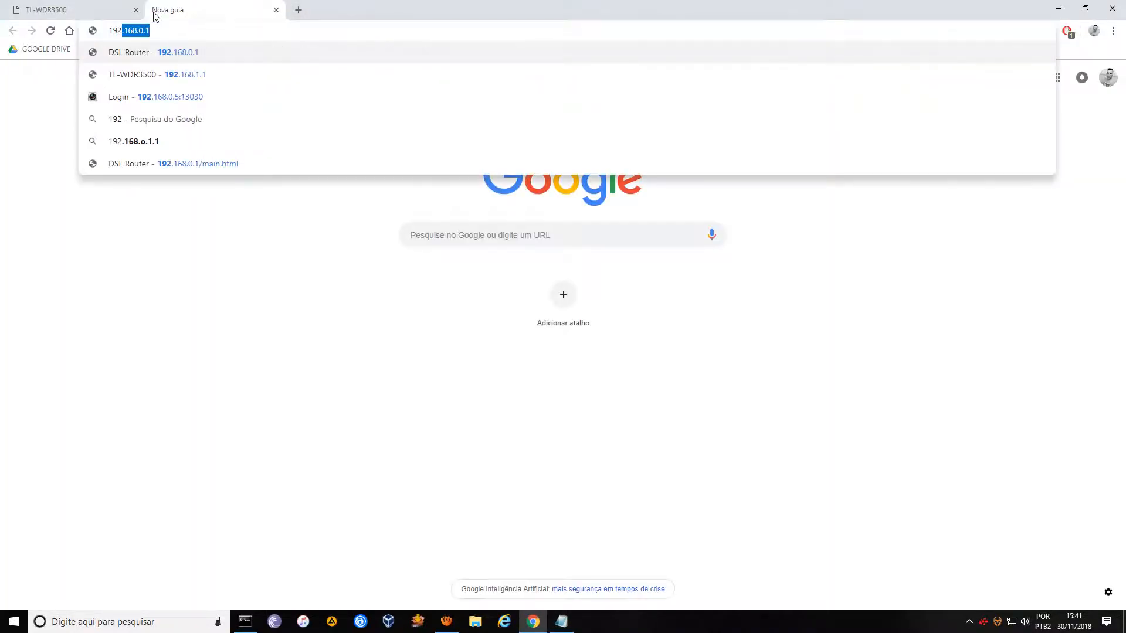
key("Return")
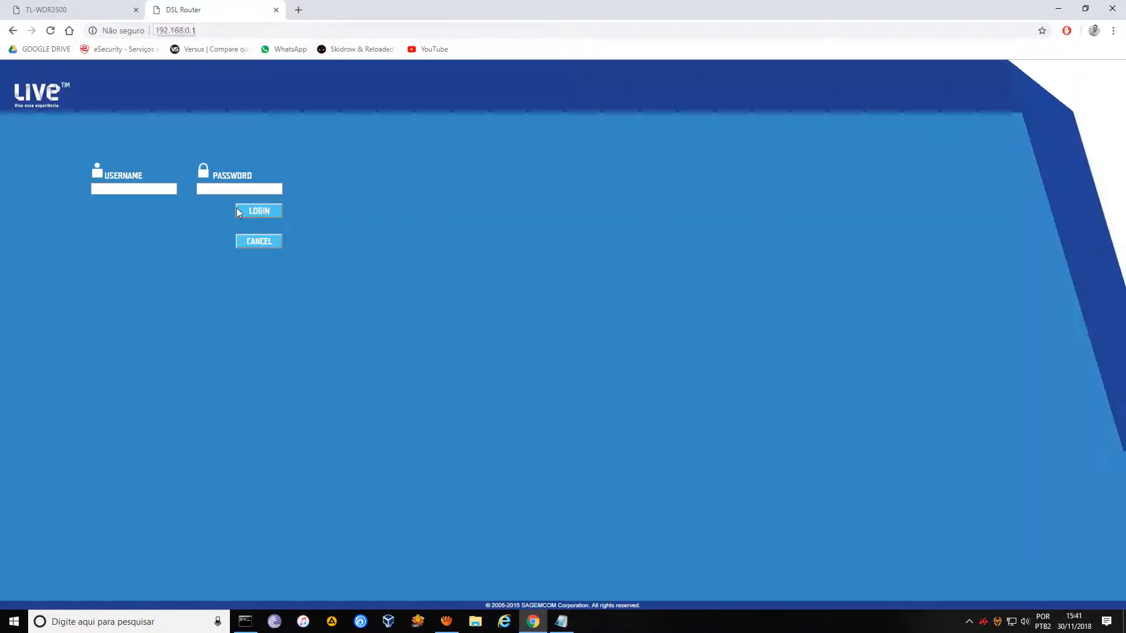
Log in to the Sagemcom modem with lowercase username admin and the administrator password.
left_click(149, 190)
type("ADMIN")
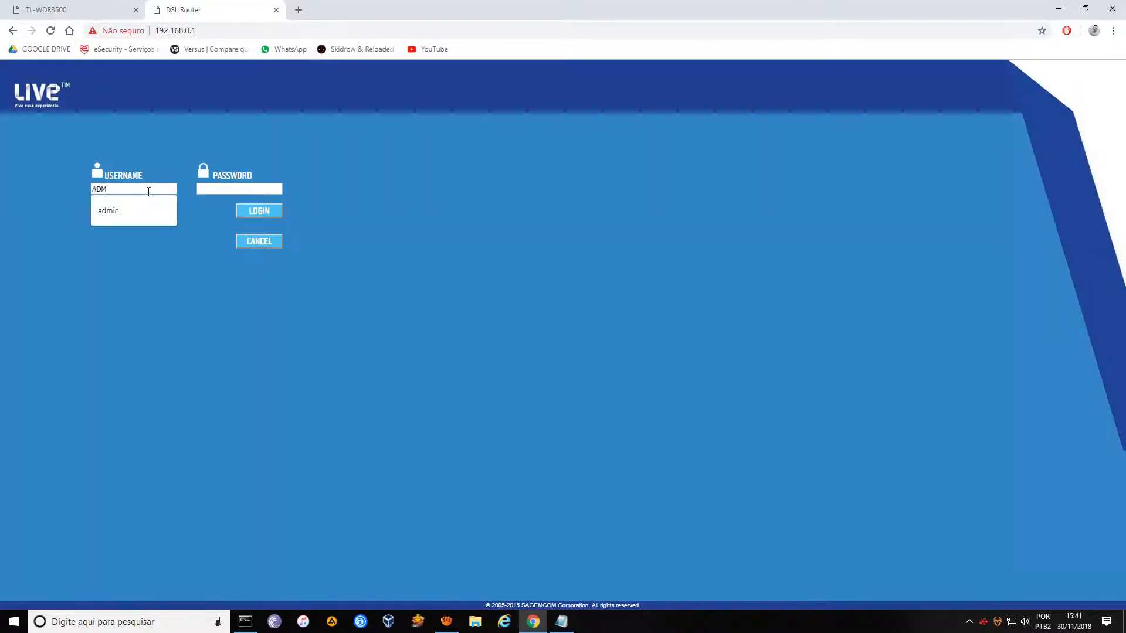
key("Tab")
key("shift+Tab")
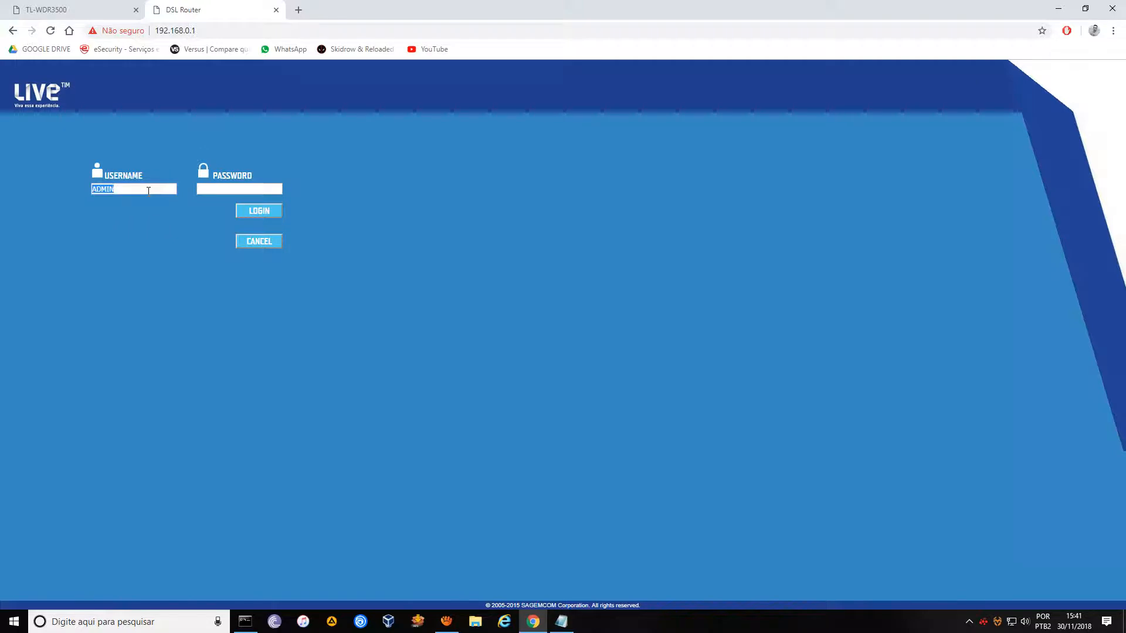
type("admin")
key("Tab")
left_click(269, 210)
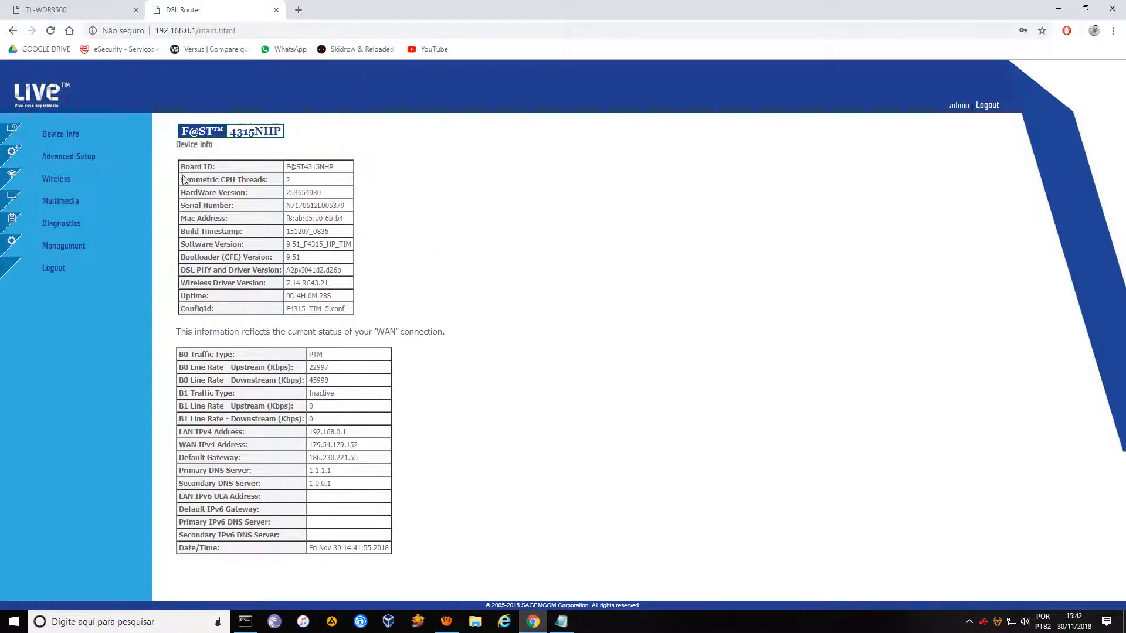
Check the static WAN IP address on the TP-Link's Network > WAN page.
left_click(82, 11)
left_click(153, 13)
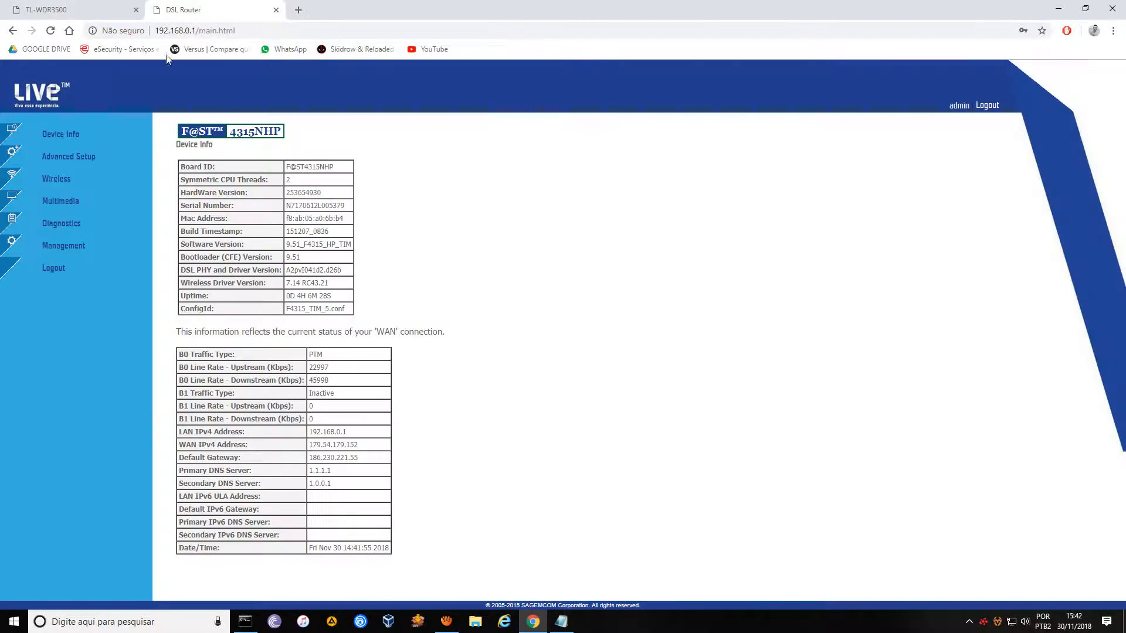
left_click(82, 11)
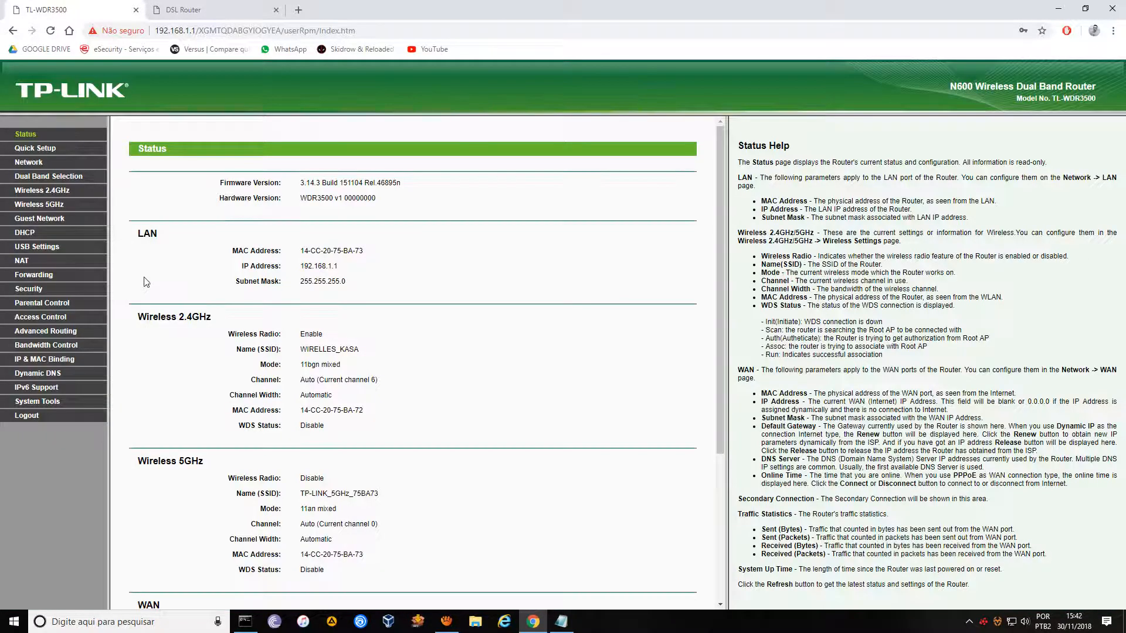
left_click(214, 14)
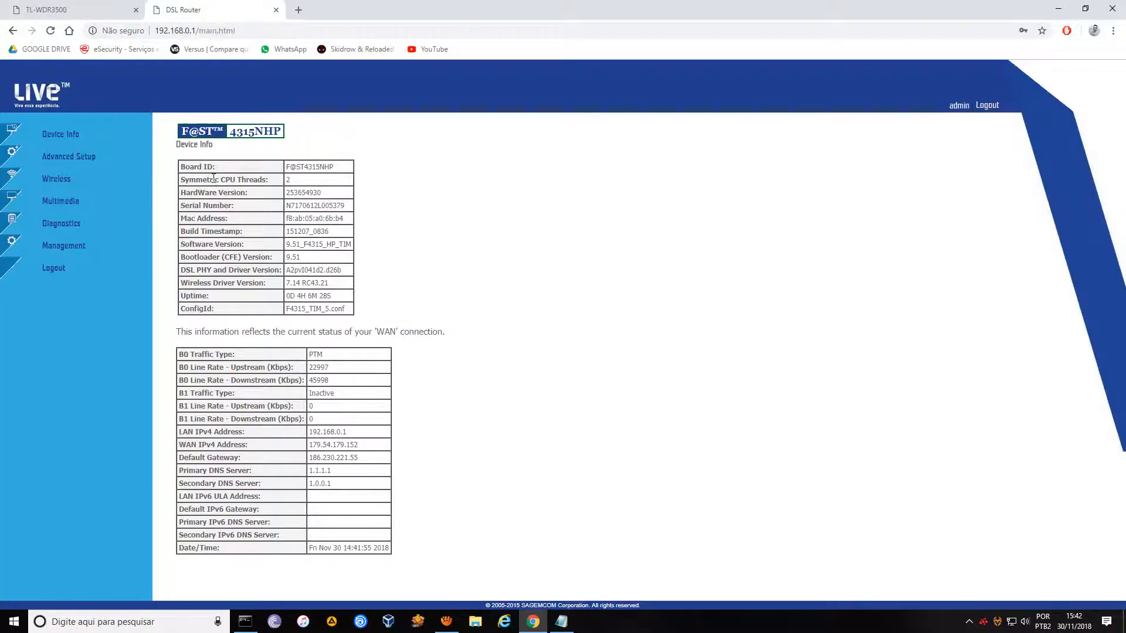
left_click(93, 11)
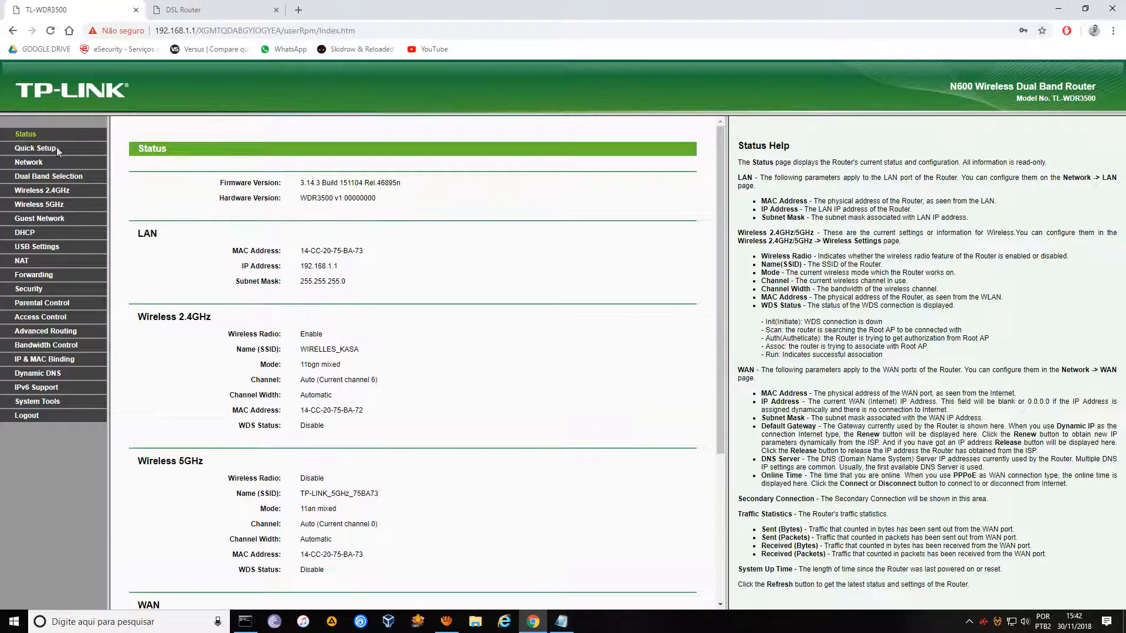
left_click(35, 162)
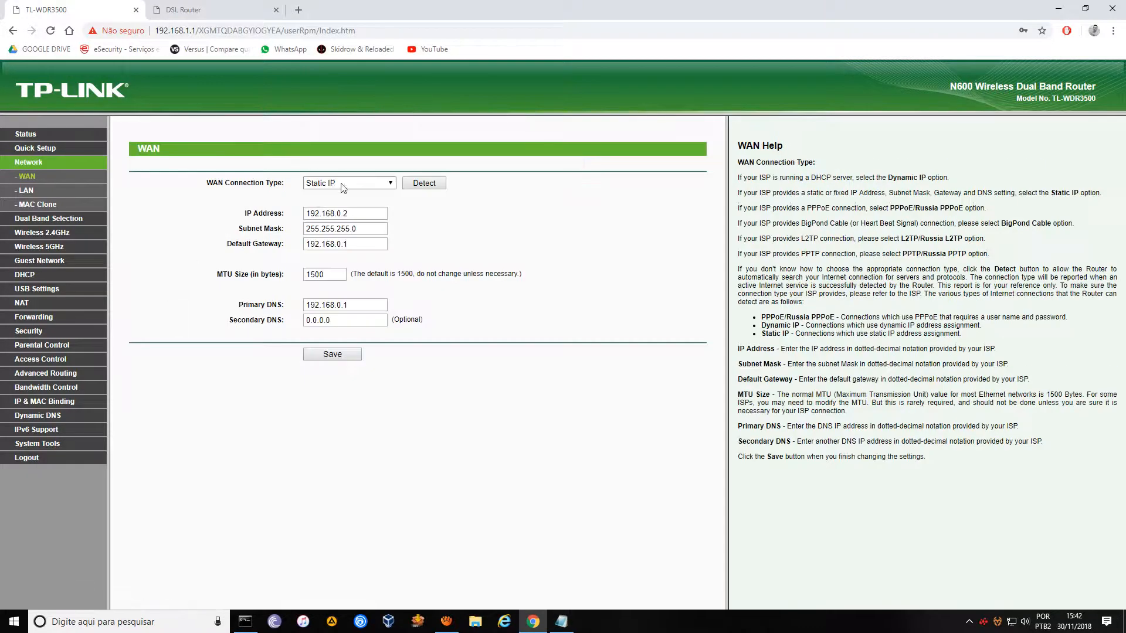
left_click(338, 214)
Open the modem's Advanced Setup > NAT > DMZ Host page and focus its empty IP field.
left_click(230, 15)
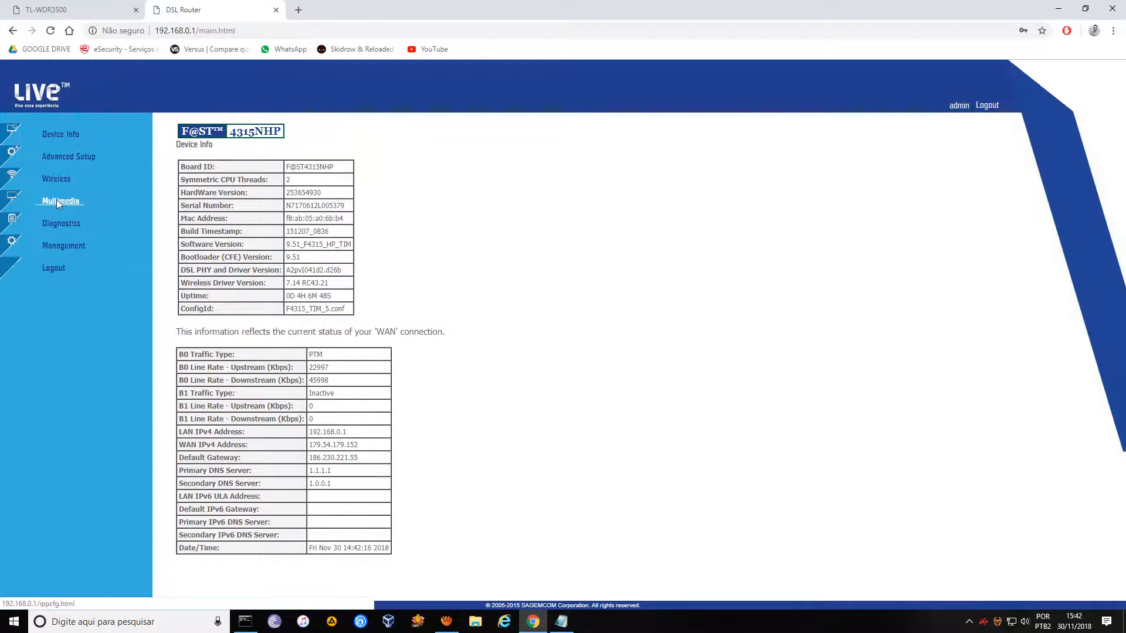
left_click(66, 159)
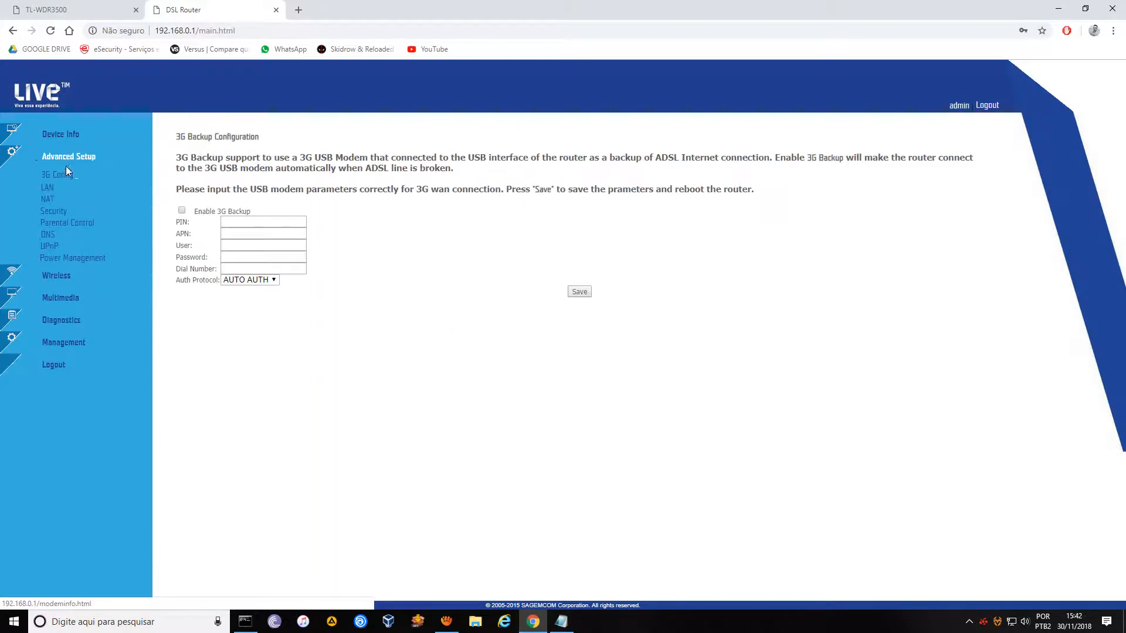
left_click(49, 202)
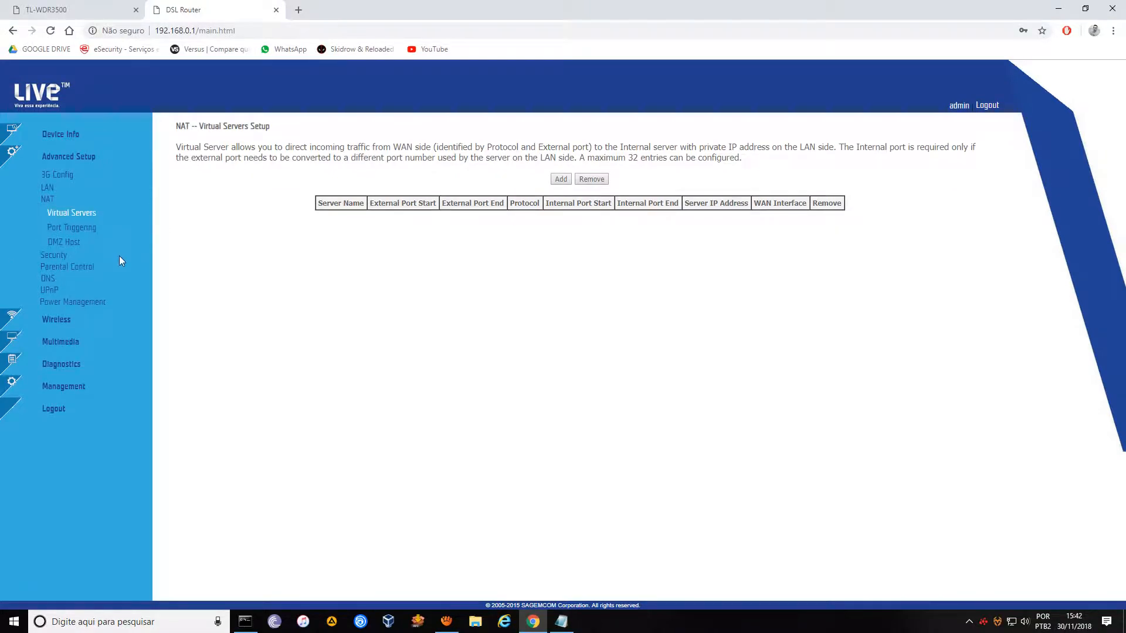
left_click(64, 242)
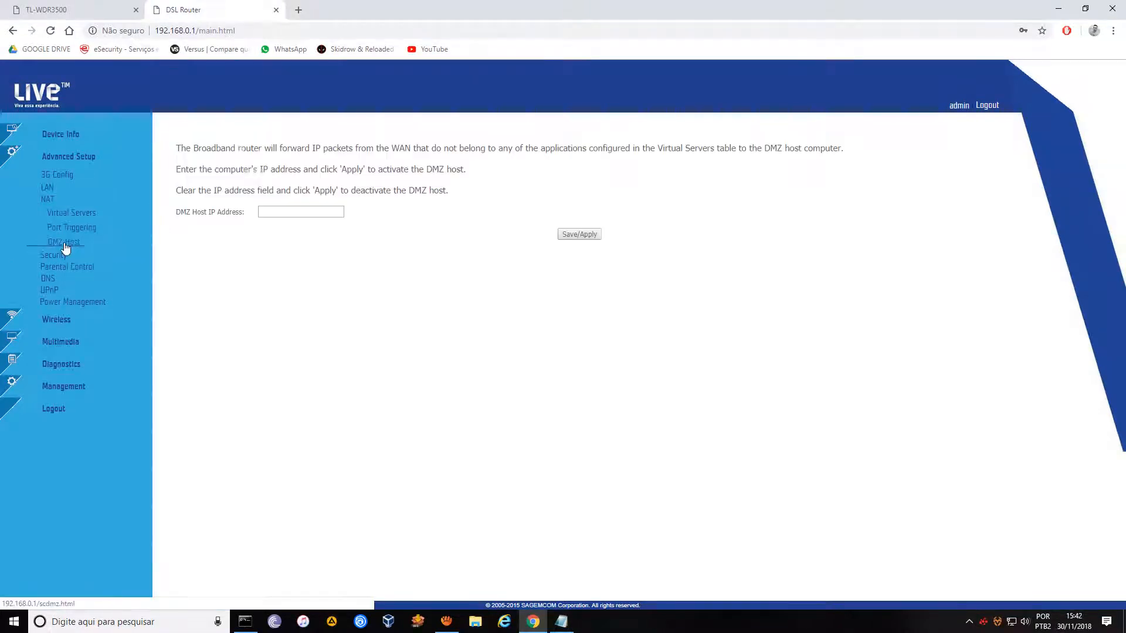
left_click(311, 214)
left_click(561, 622)
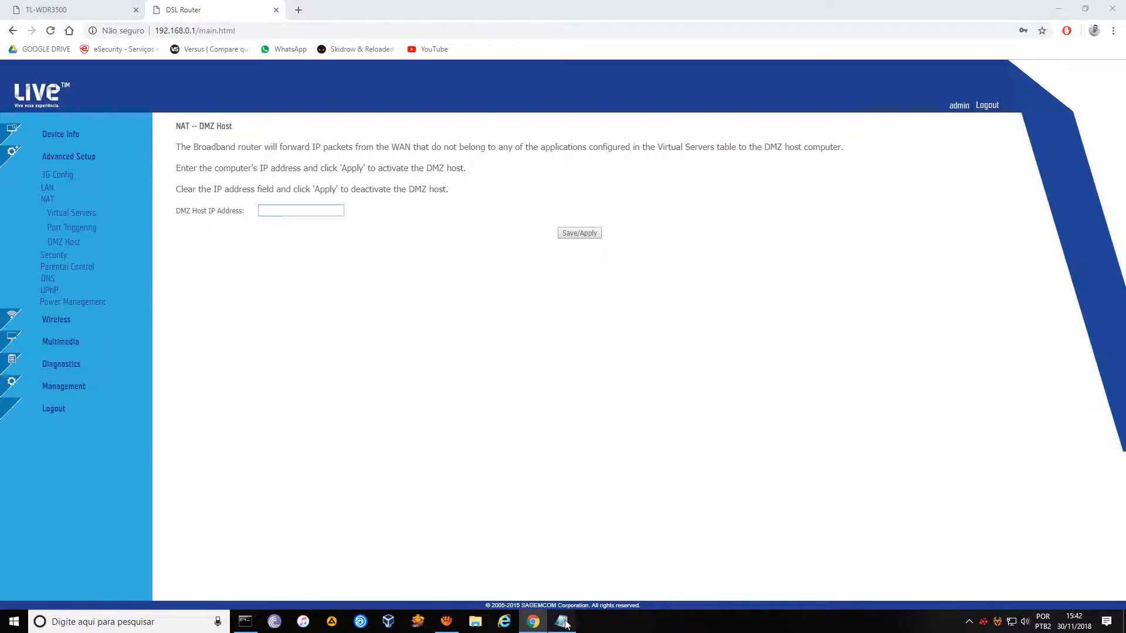
Add the note 'UTILIZA DMZ APENAS QUANDO TEM UM ROUTER PÓS MODEM'.
left_click_drag(531, 141, 553, 274)
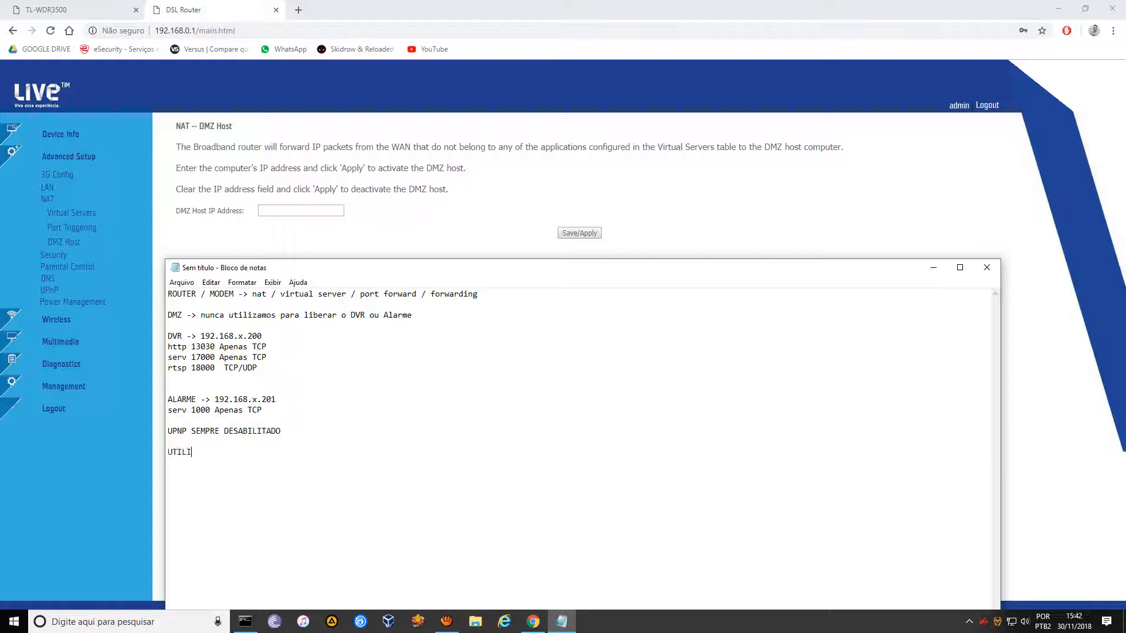
type("M  APENAS QUANDO TEM UM ROU")
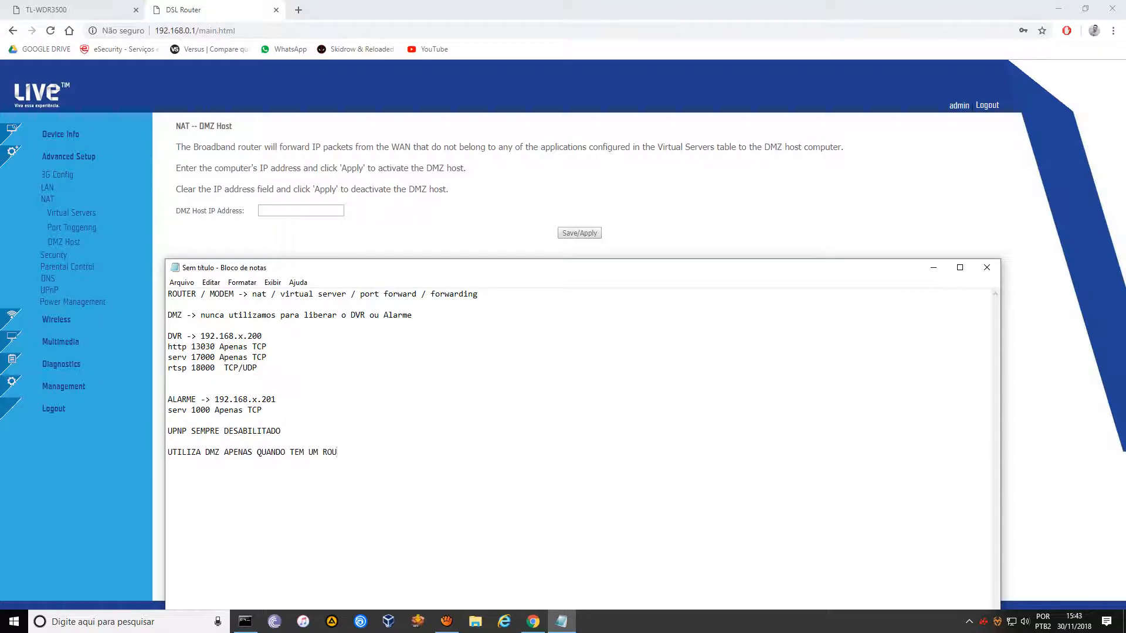
type("TER P´[O")
key("BackSpace")
key("BackSpace")
type("ÓS MODE")
type("M")
Move the never-use-DMZ remark above it and prefix both DMZ lines with '* '.
left_click_drag(413, 320, 169, 315)
key("ctrl+c")
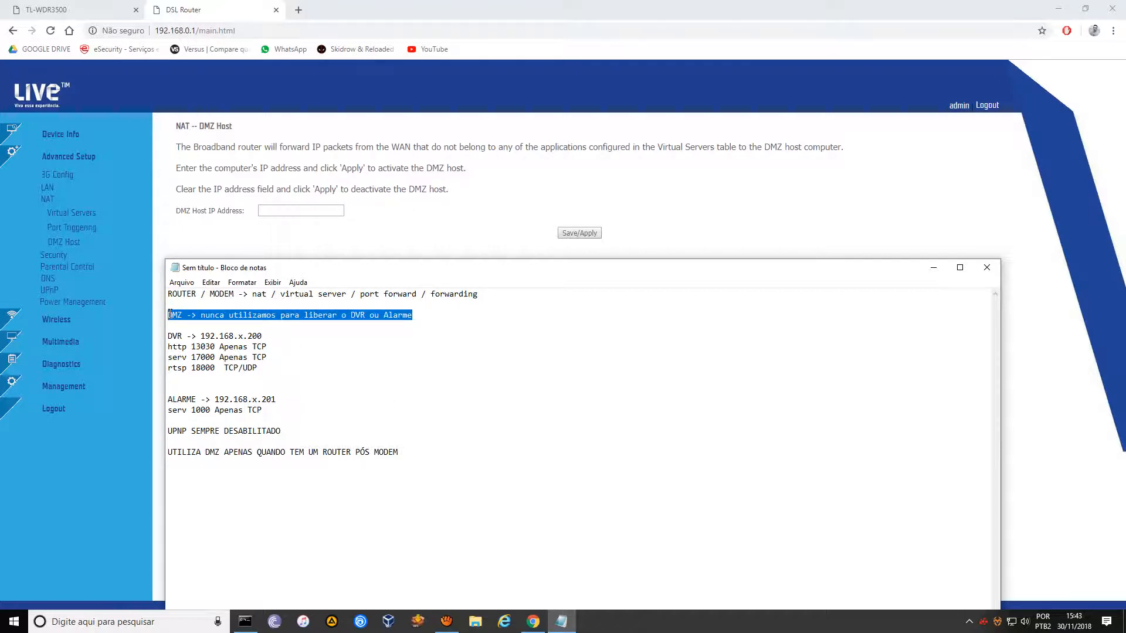
key("Delete")
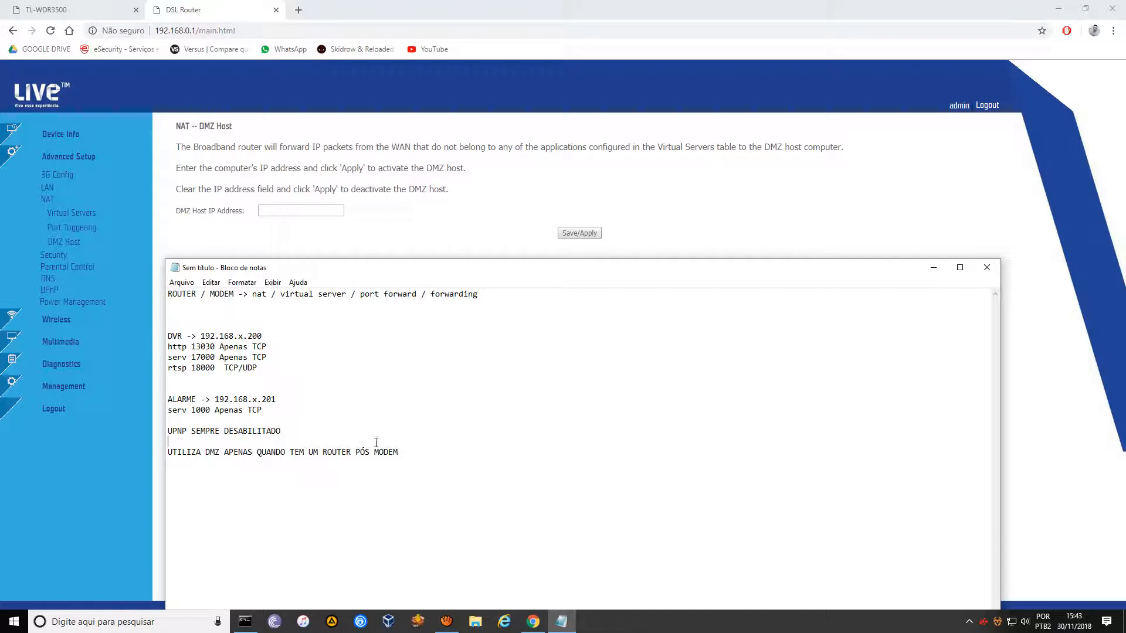
key("Return")
key("Return")
key("ctrl+v")
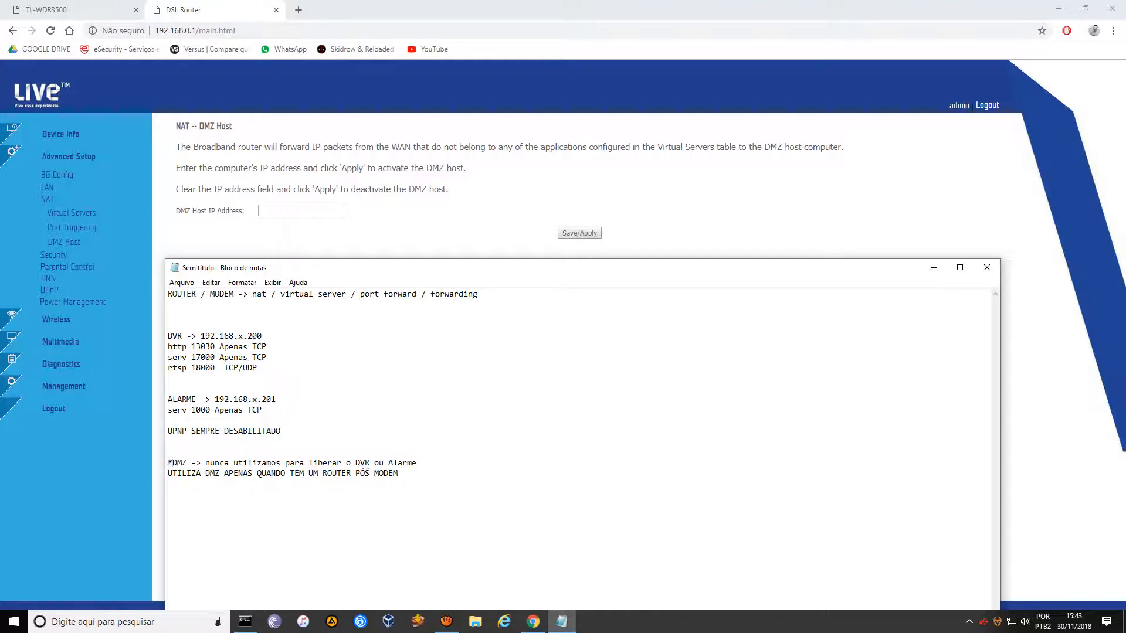
type("*")
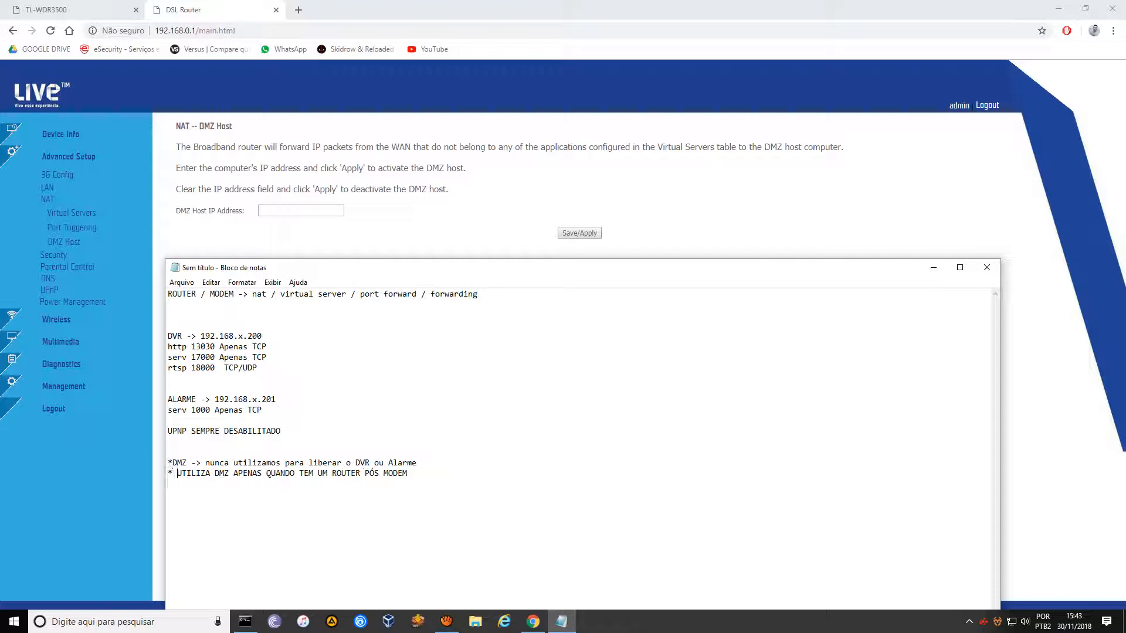
left_click(173, 463)
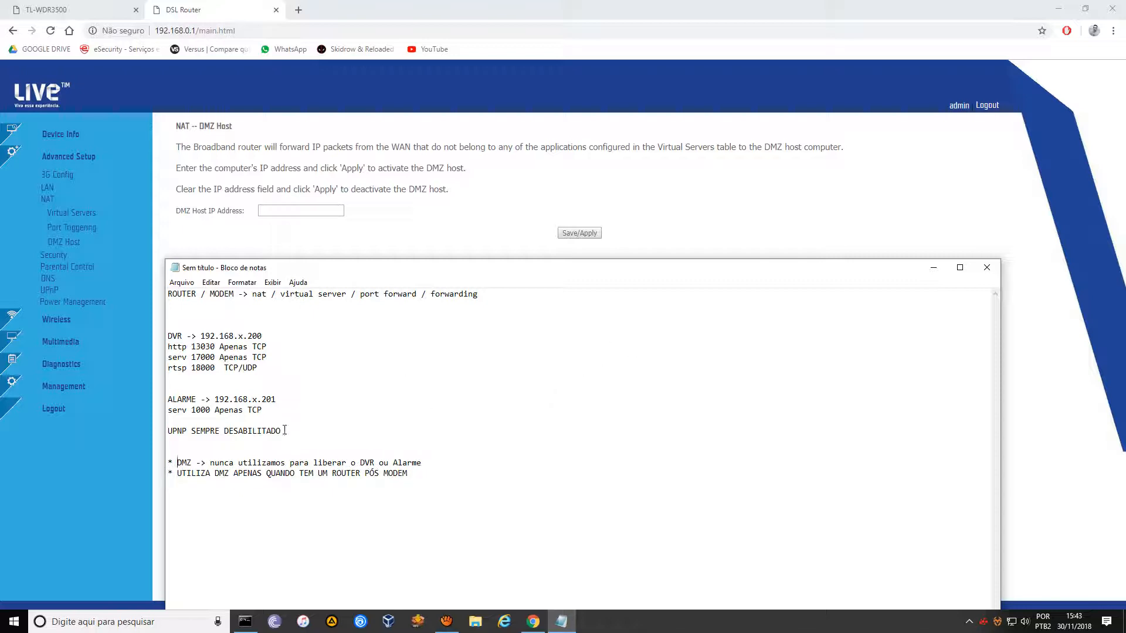
left_click(932, 271)
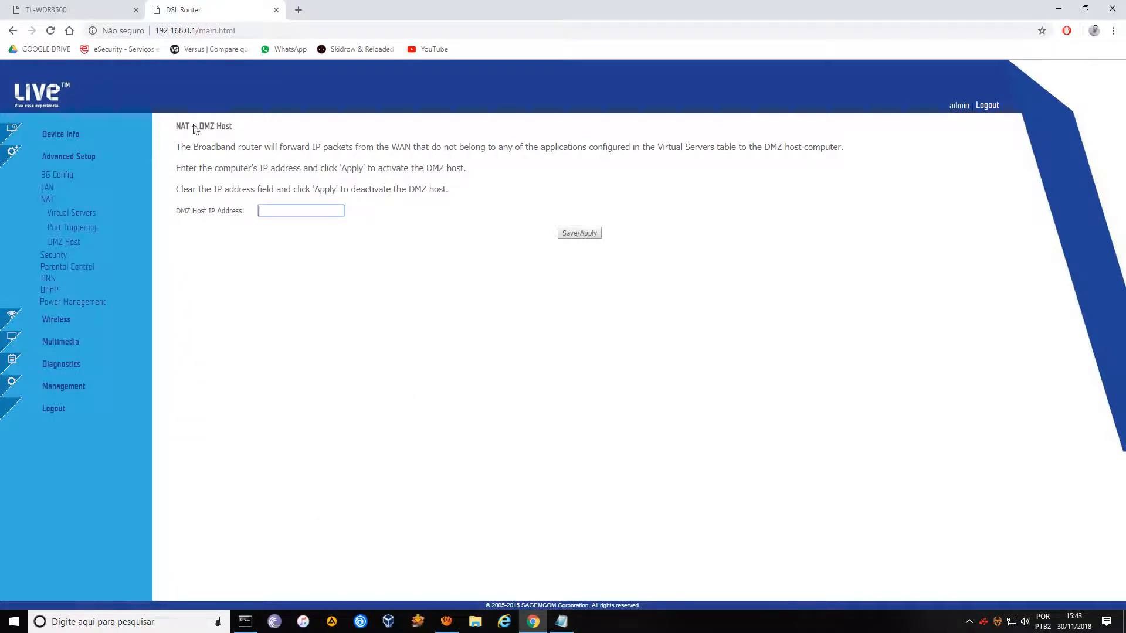
Set the modem's DMZ host IP to 192.168.0.2, matching the TP-Link WAN address, and apply.
left_click(62, 10)
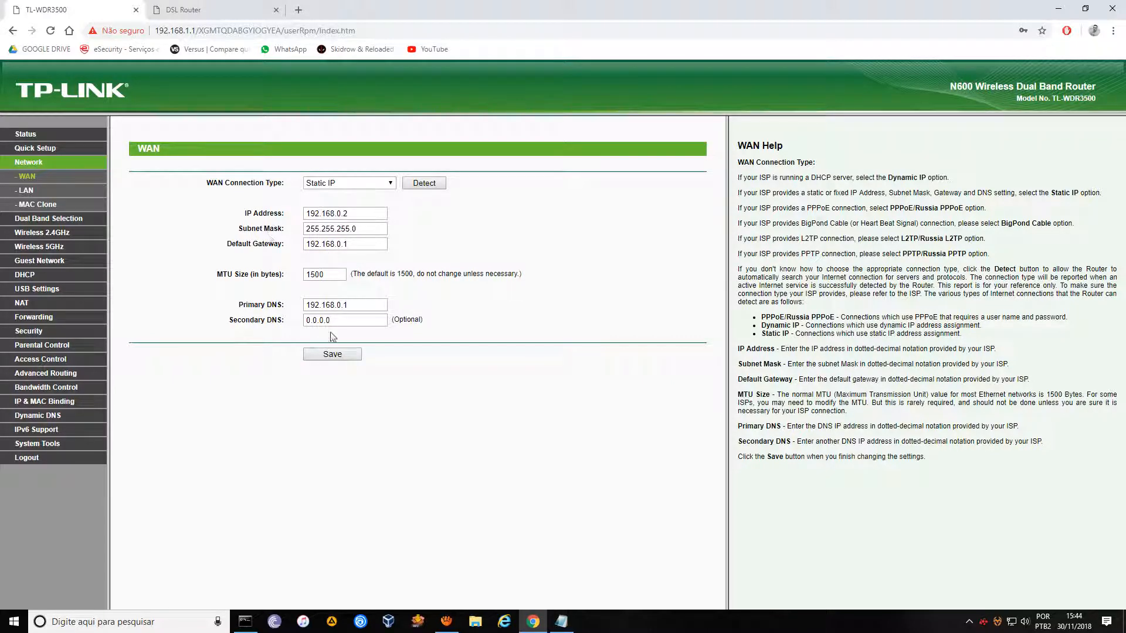
key("ctrl+Tab")
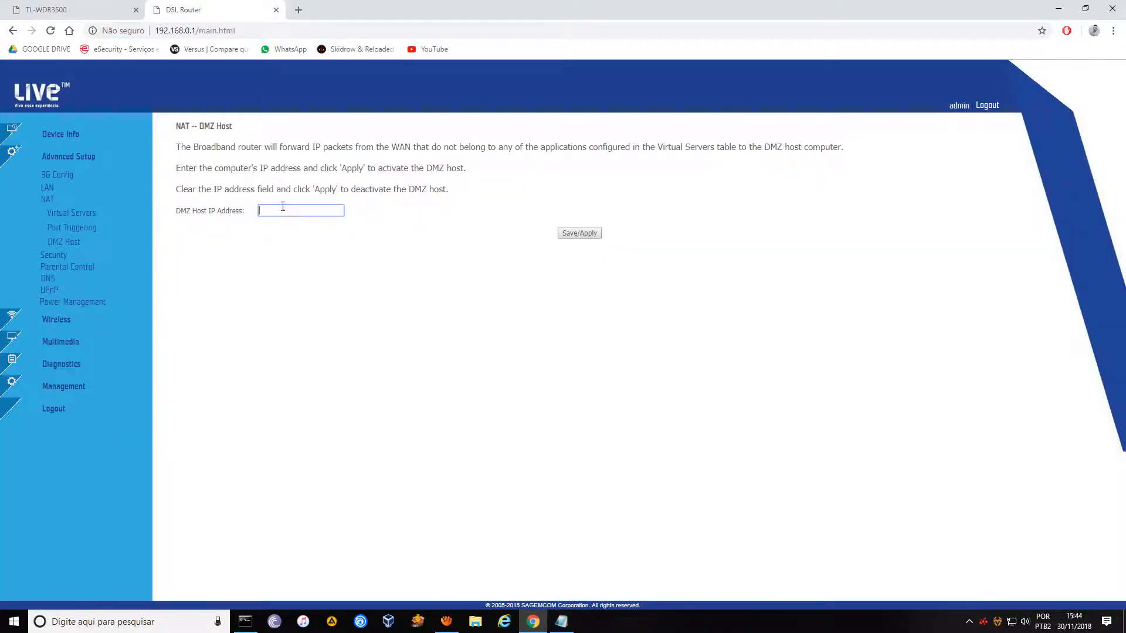
type("192.168.0.2")
left_click(94, 10)
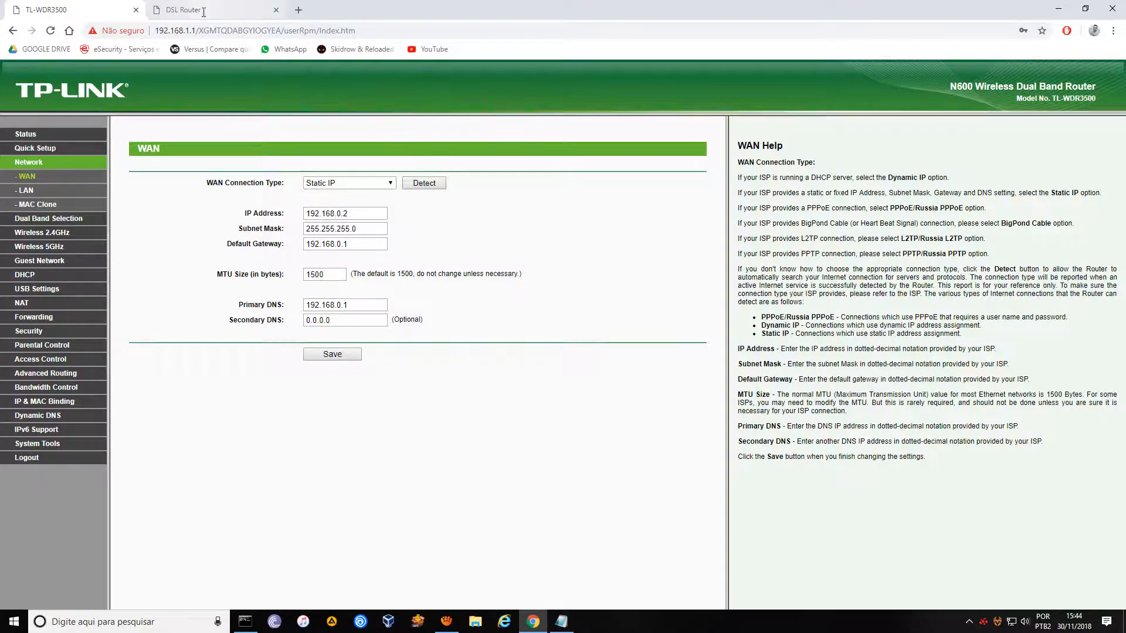
key("ctrl+Tab")
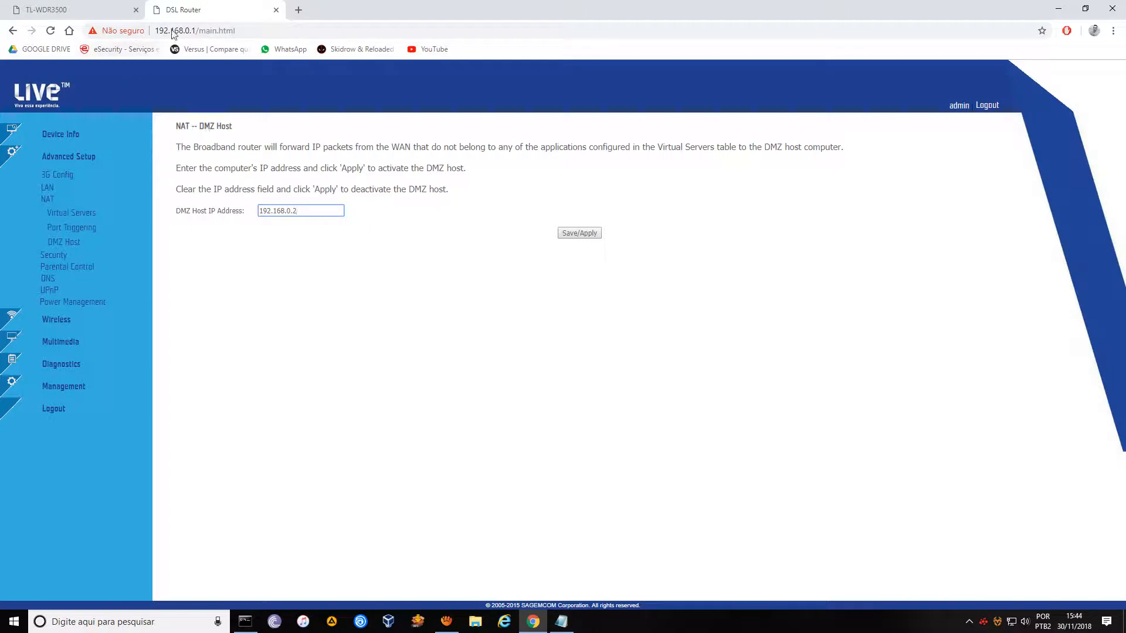
left_click(578, 233)
left_click(578, 234)
left_click_drag(300, 214, 335, 298)
left_click(79, 12)
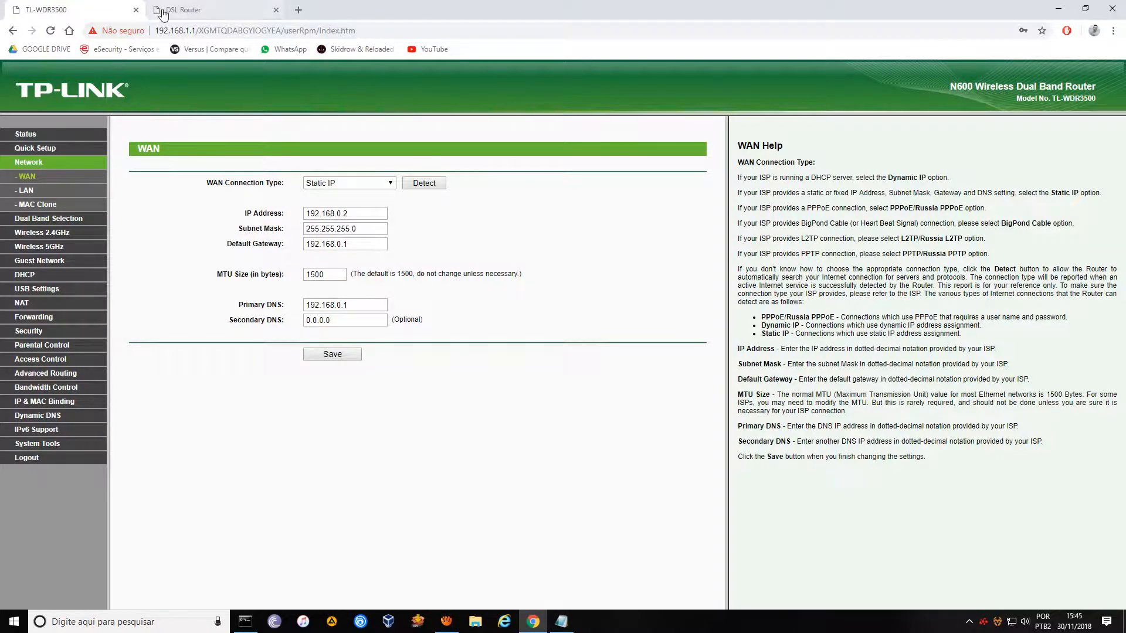
Compare the modem's DMZ host address with the TP-Link's Forwarding > Virtual Servers list.
left_click(183, 10)
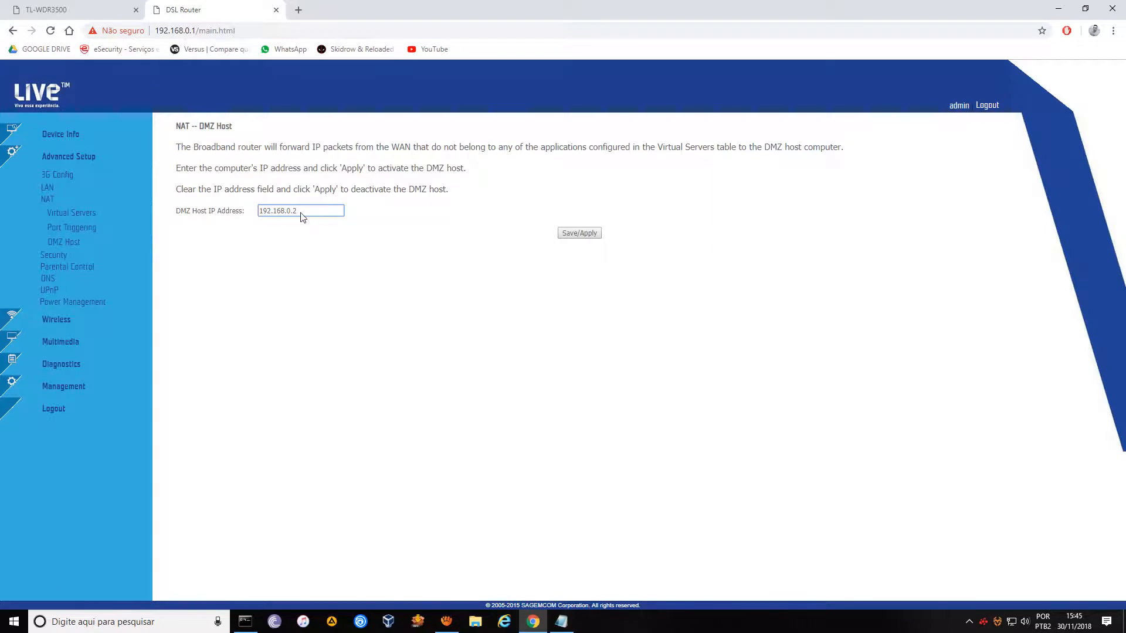
left_click_drag(301, 212, 252, 214)
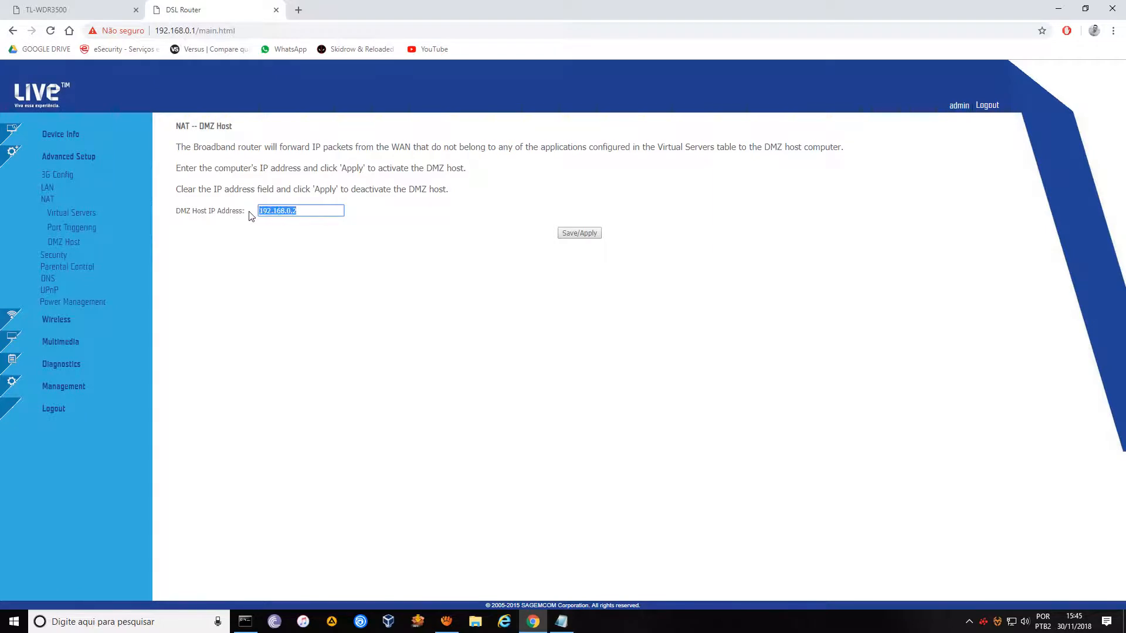
left_click(86, 11)
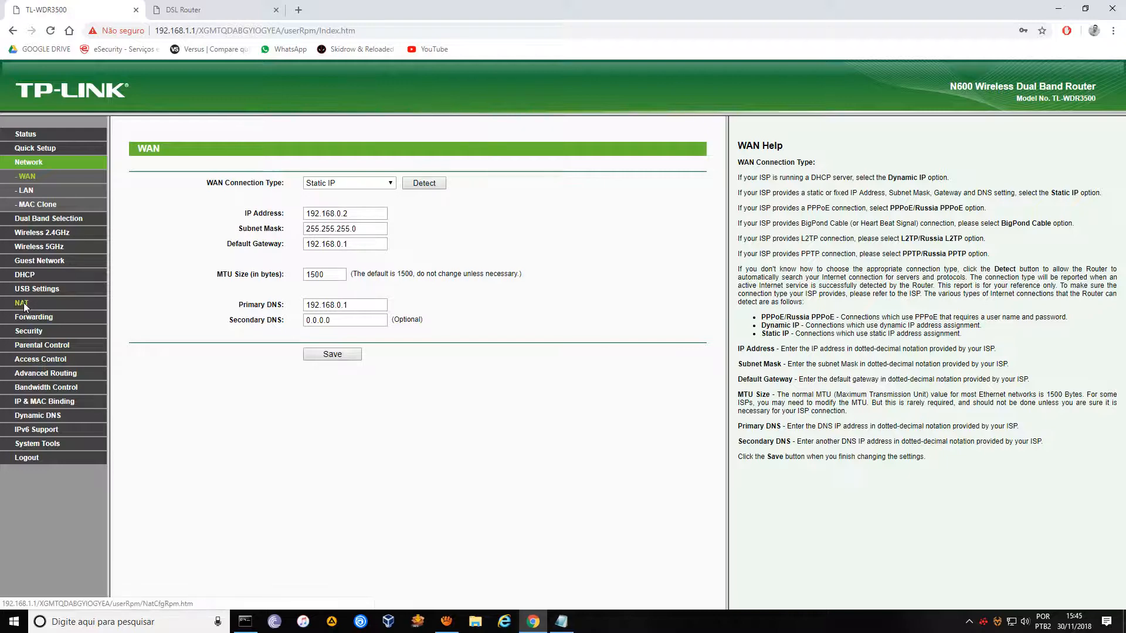
left_click(36, 317)
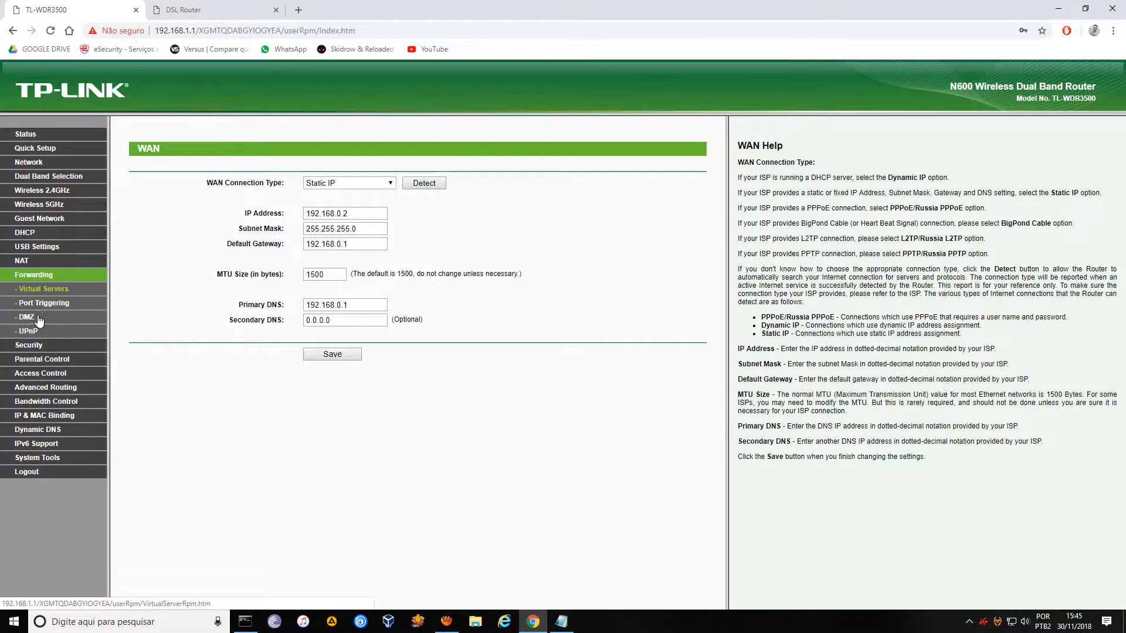
left_click(218, 16)
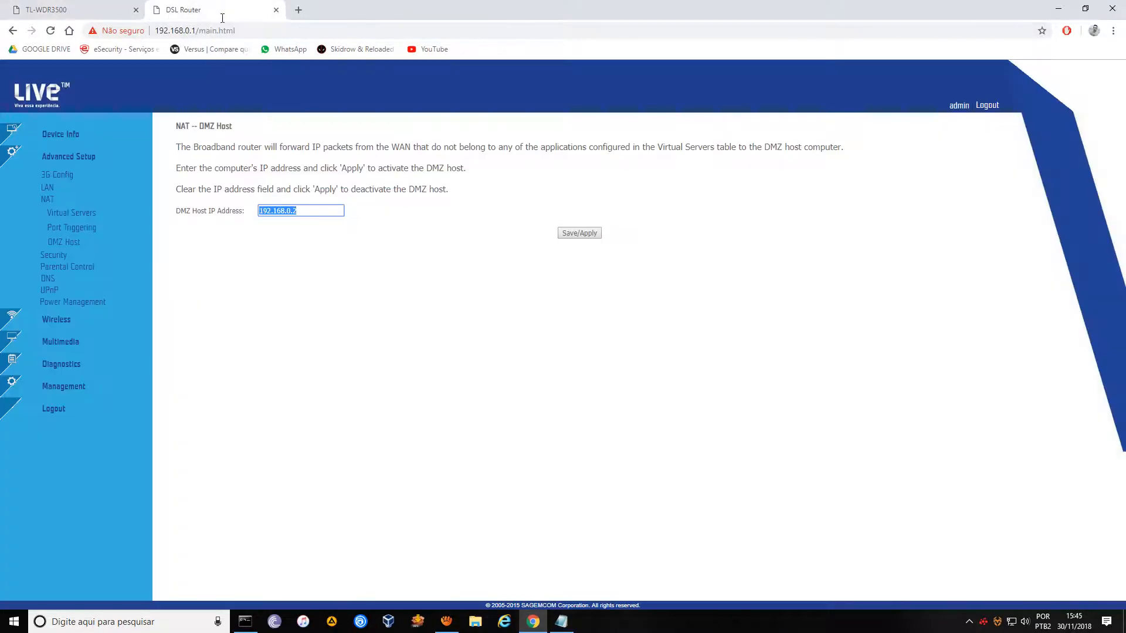
left_click(301, 211)
Check the TP-Link's DMZ page, confirm UPnP is Disabled, then bring up Windows search.
left_click(70, 9)
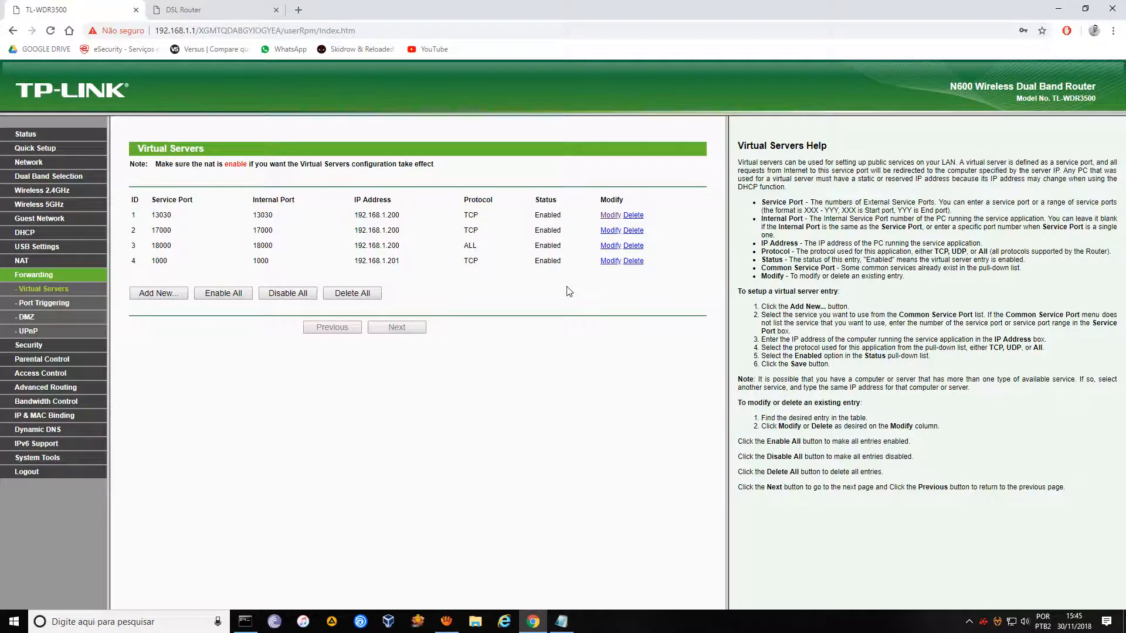
left_click(29, 317)
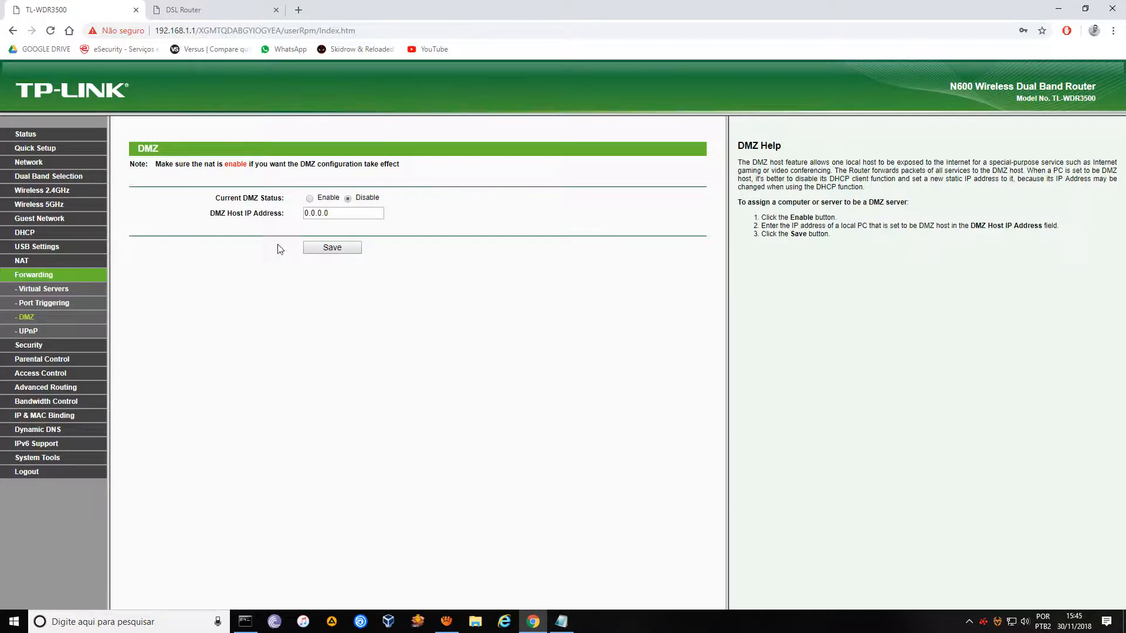
left_click(31, 330)
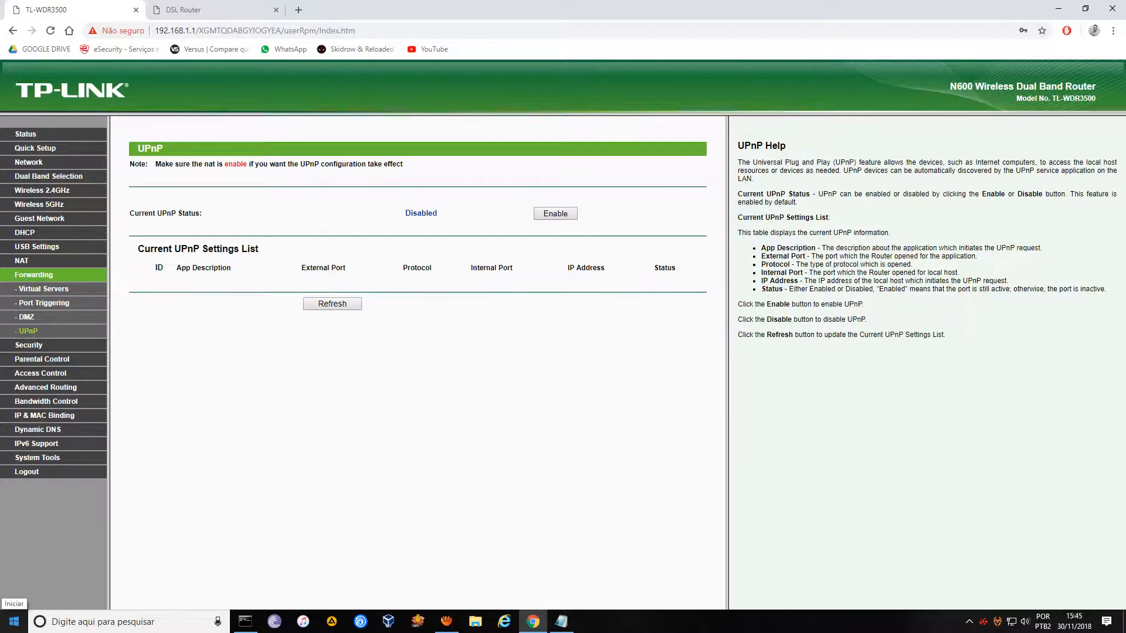
right_click(14, 621)
left_click(75, 561)
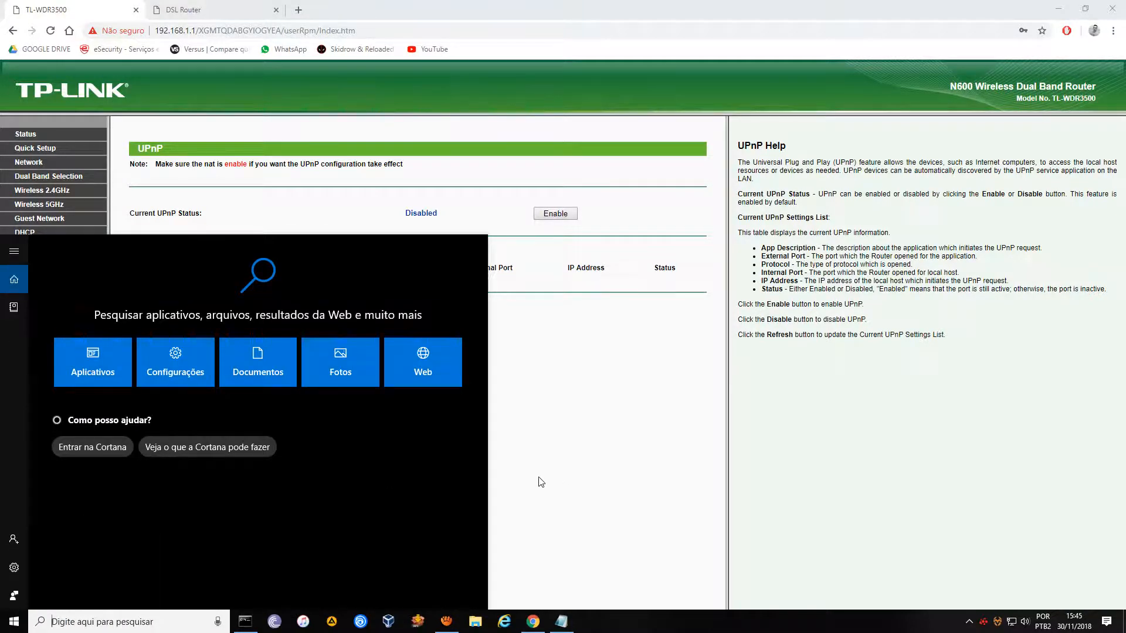
Launch classic Paint from a Start search for 'PAINT'.
type("PAINT")
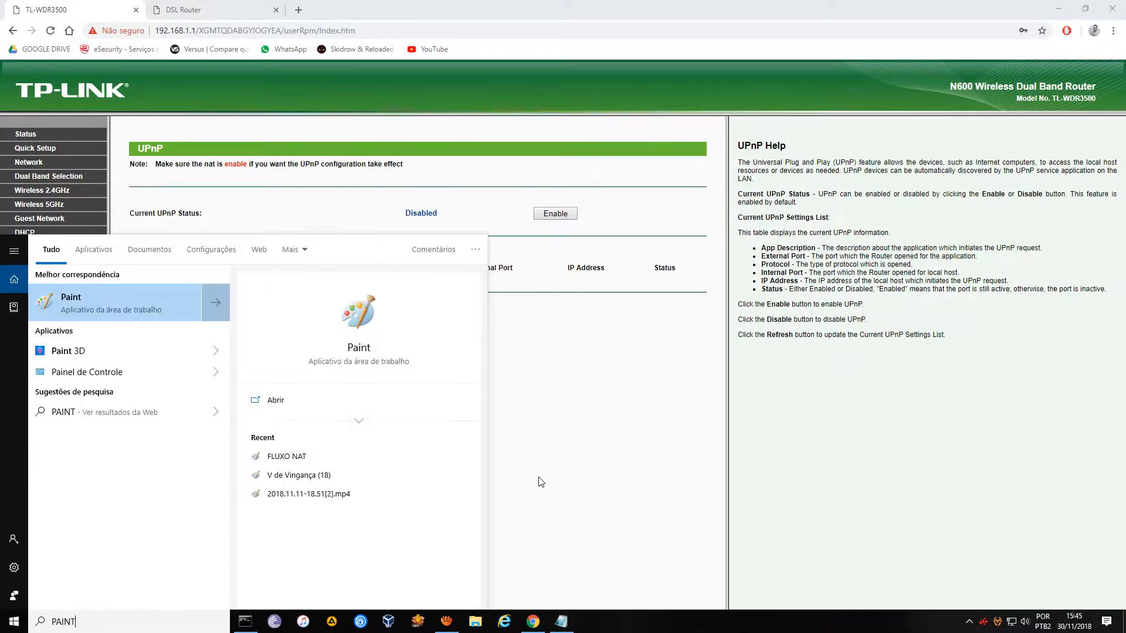
left_click(86, 352)
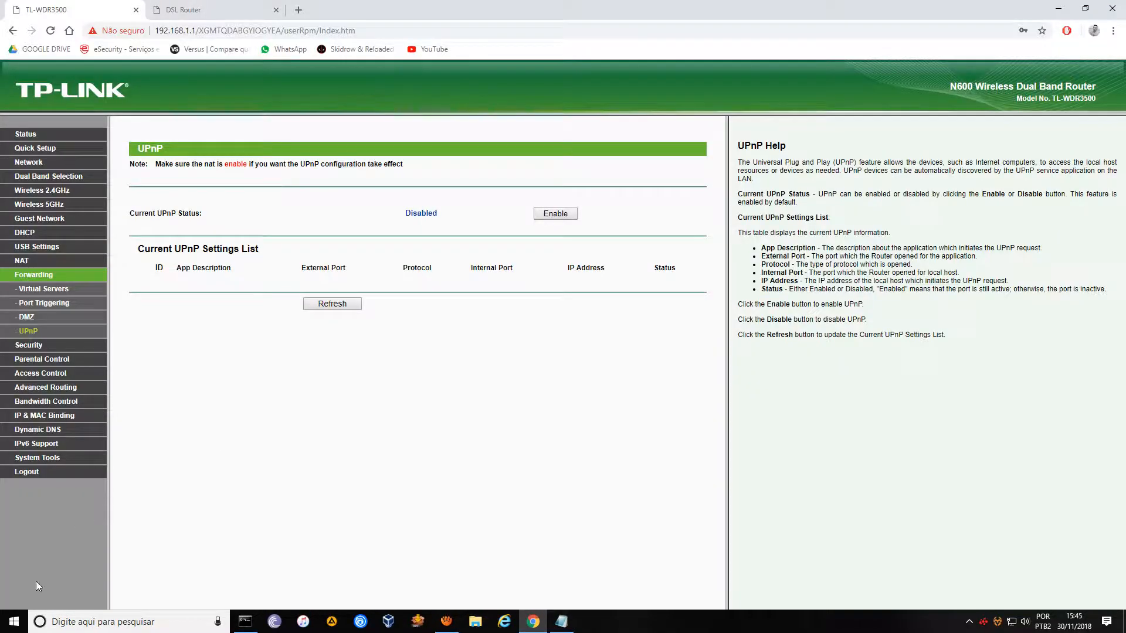
key("super")
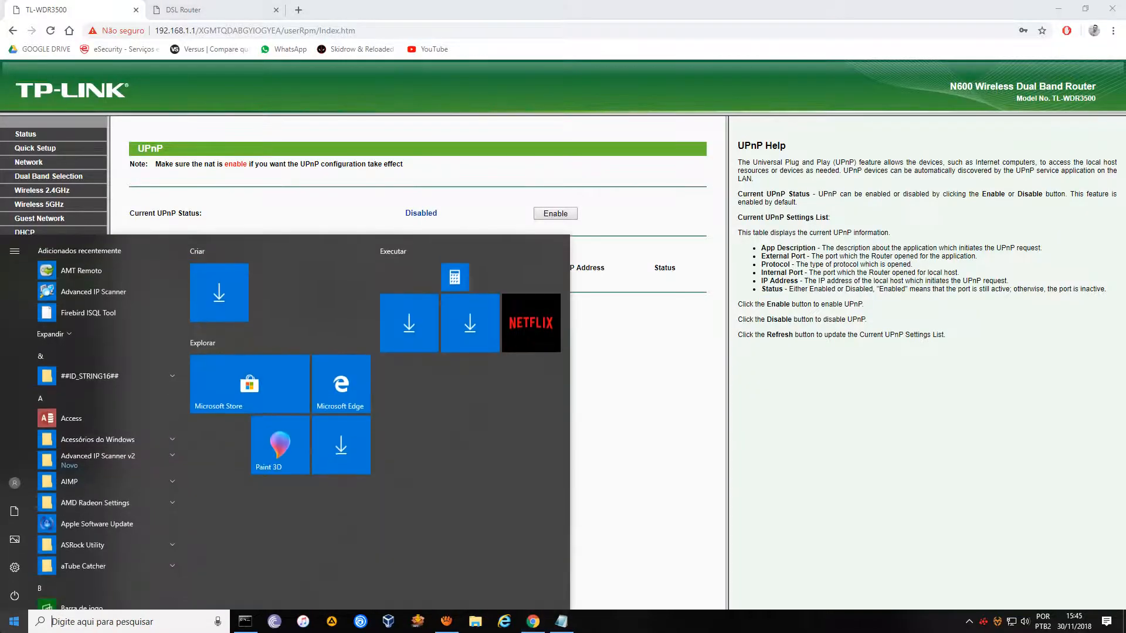
type("PAINT")
key("Return")
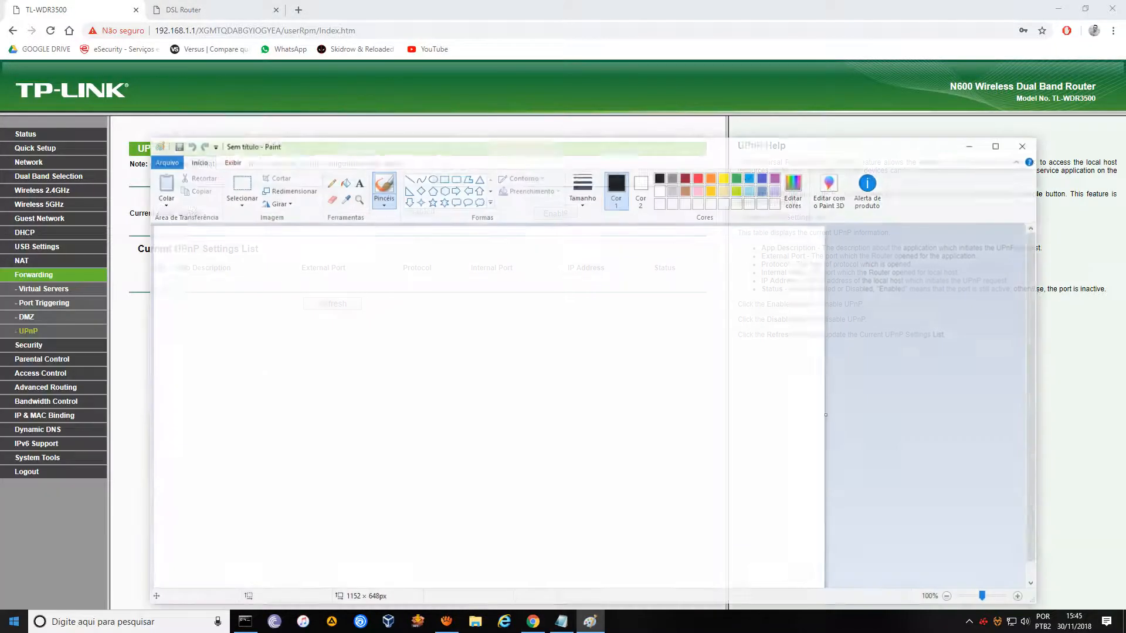
Draw five rectangles: one left, two in the middle row, one top right, one bottom right.
left_click(444, 177)
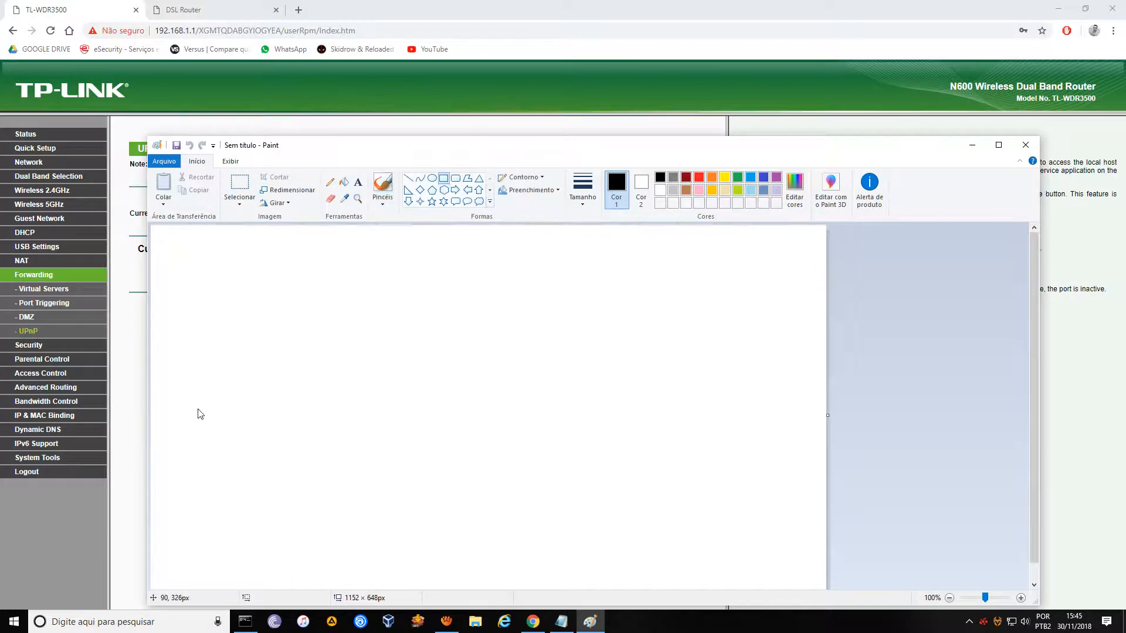
mouse_move(162, 344)
left_mouse_down()
mouse_move(169, 378)
mouse_move(293, 413)
left_mouse_up()
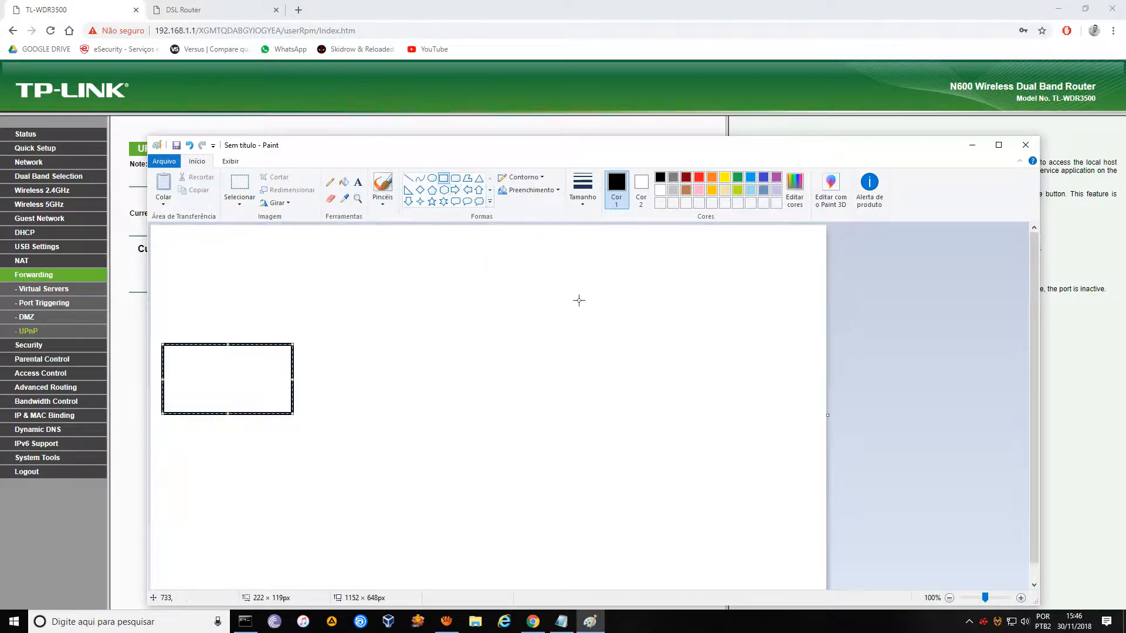
mouse_move(410, 348)
left_mouse_down()
mouse_move(463, 402)
mouse_move(532, 407)
left_mouse_up()
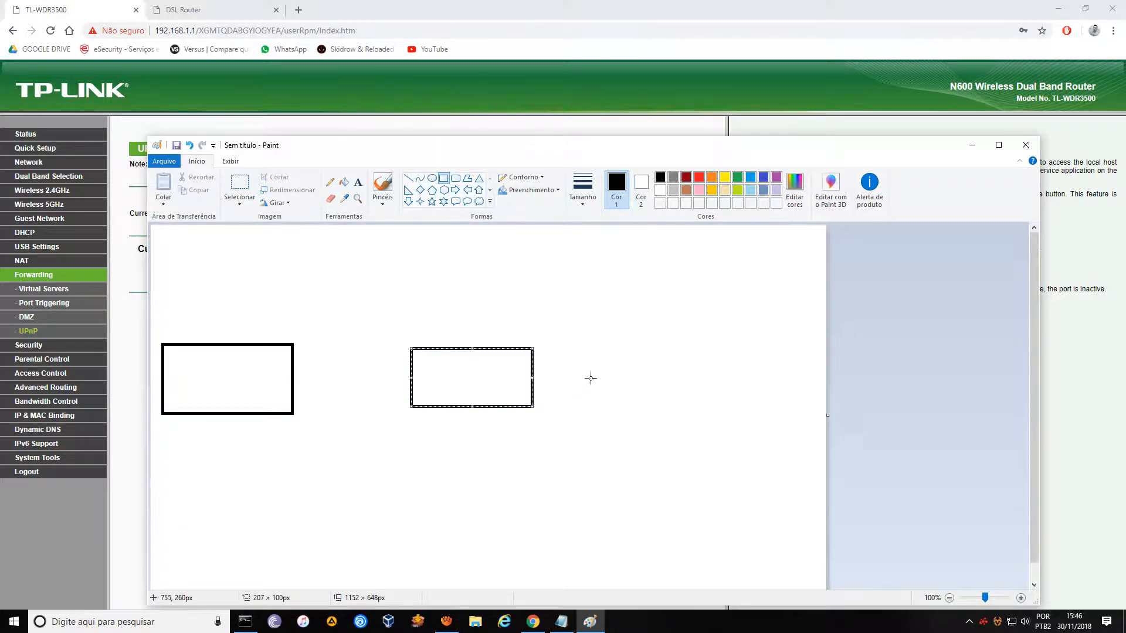
mouse_move(564, 351)
left_mouse_down()
mouse_move(645, 406)
mouse_move(671, 405)
left_mouse_up()
left_click_drag(709, 264, 813, 313)
mouse_move(705, 471)
left_mouse_down()
mouse_move(719, 512)
mouse_move(812, 536)
left_mouse_up()
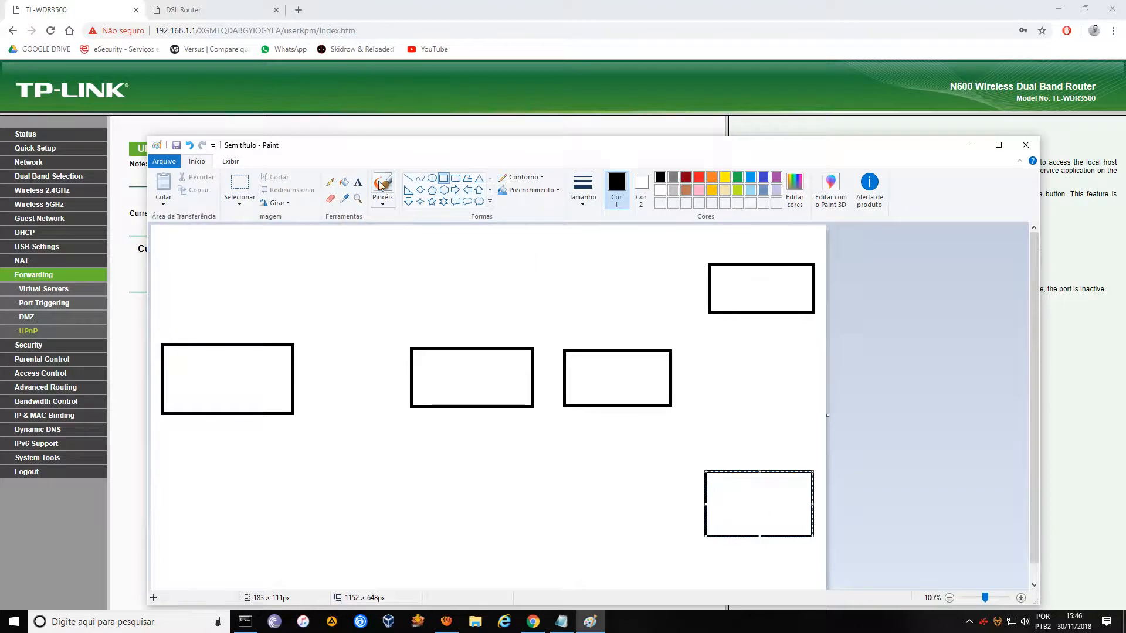
left_click(357, 182)
Label the boxes CENTRAL DE MONITORAMENTO, MODEM CLIENTE and ROUTER CLIENTE.
left_click(181, 380)
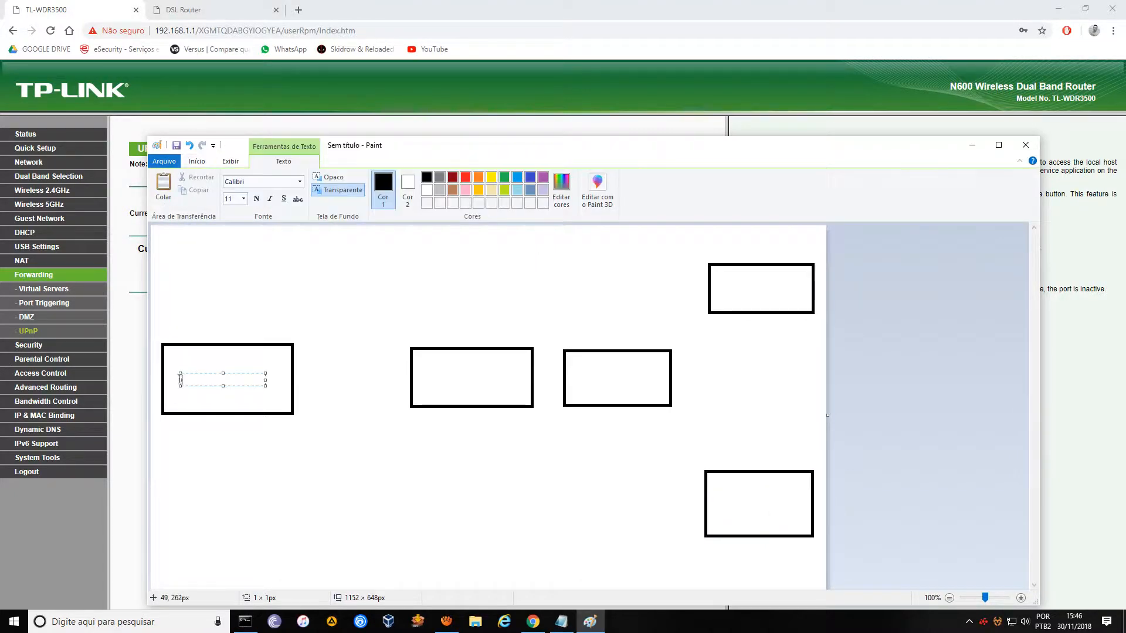
type("central")
key("BackSpace")
key("BackSpace")
key("BackSpace")
key("BackSpace")
type("CENTRAL DE")
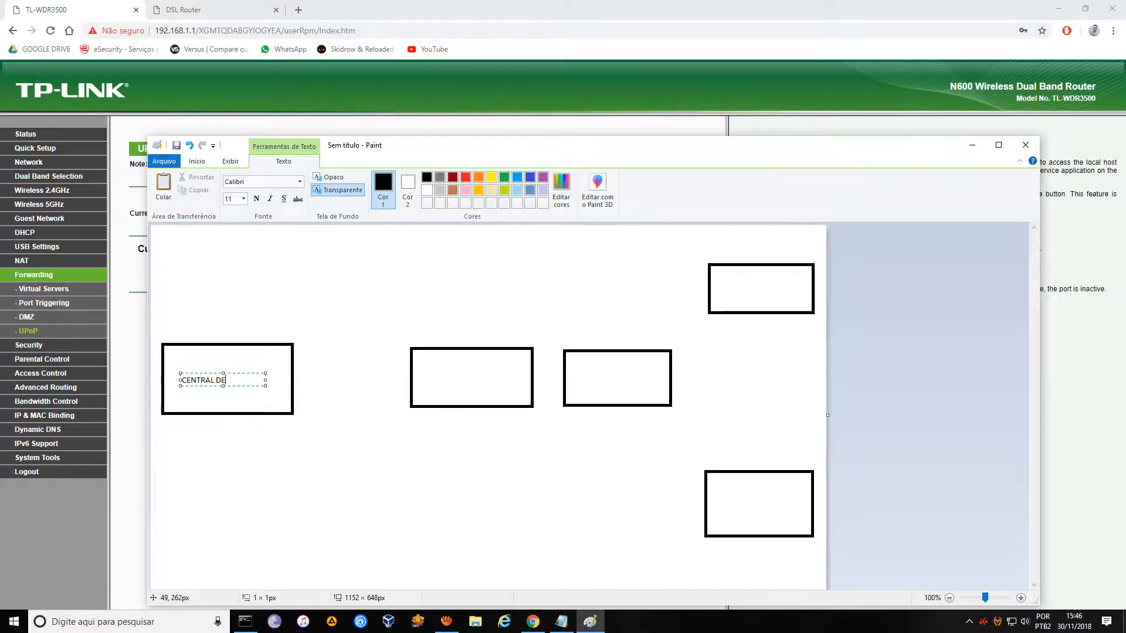
type(" MONITORAMENTO")
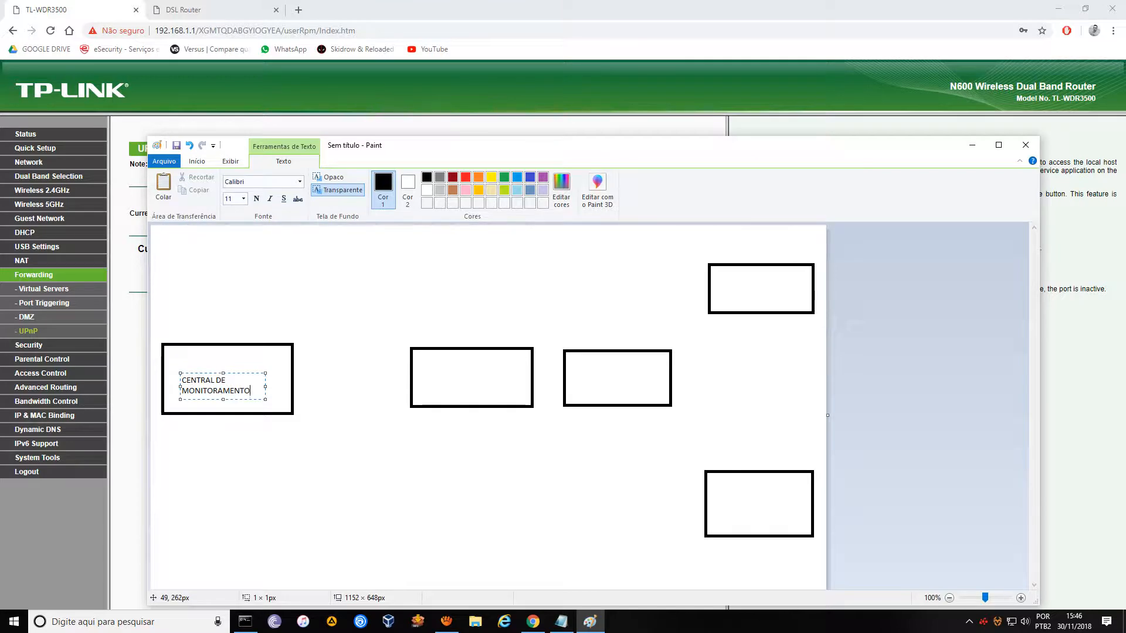
left_click(436, 374)
left_click(435, 374)
type("MODEM CLIENTE")
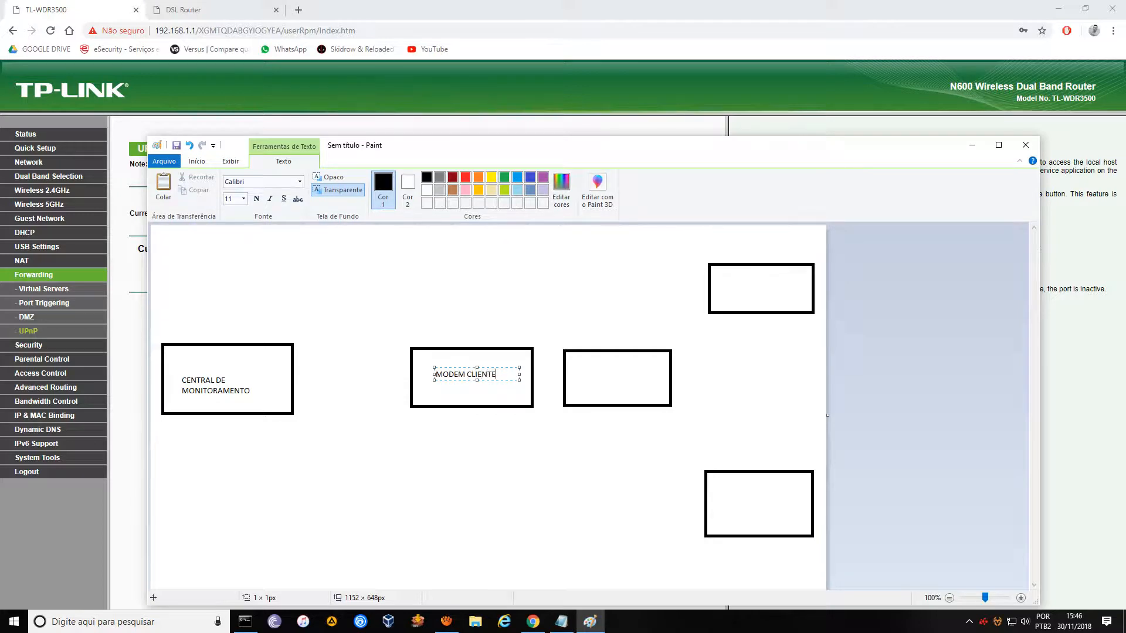
left_click(588, 373)
left_click(589, 374)
type("ROUTER CLIENTE")
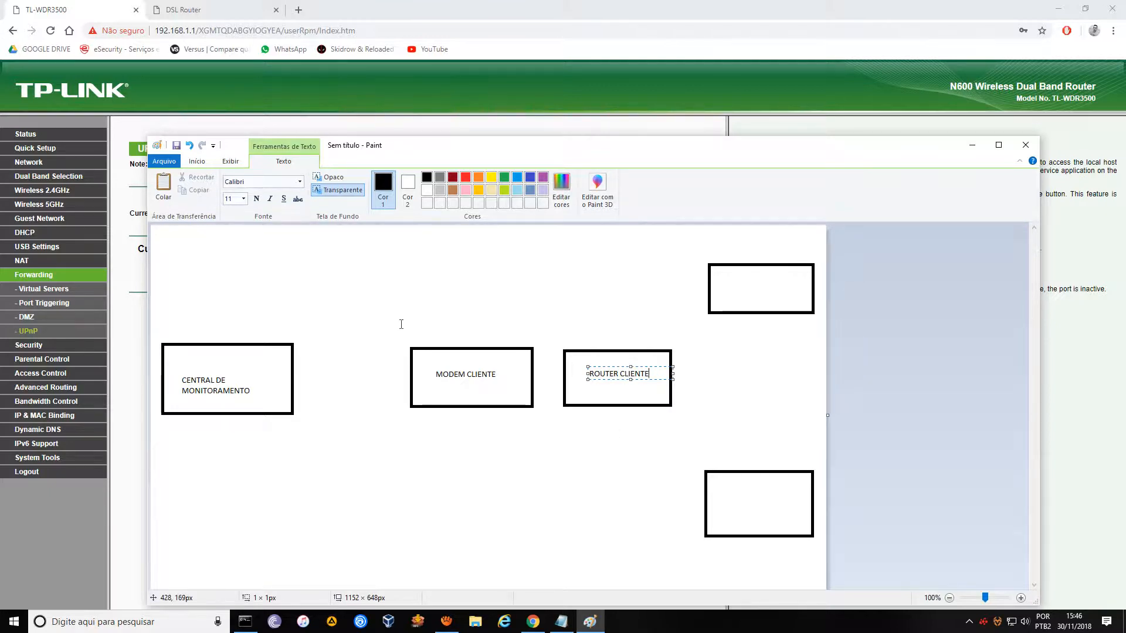
Draw an arrow from MODEM CLIENTE to ROUTER CLIENTE and label it DMZ.
left_click(197, 162)
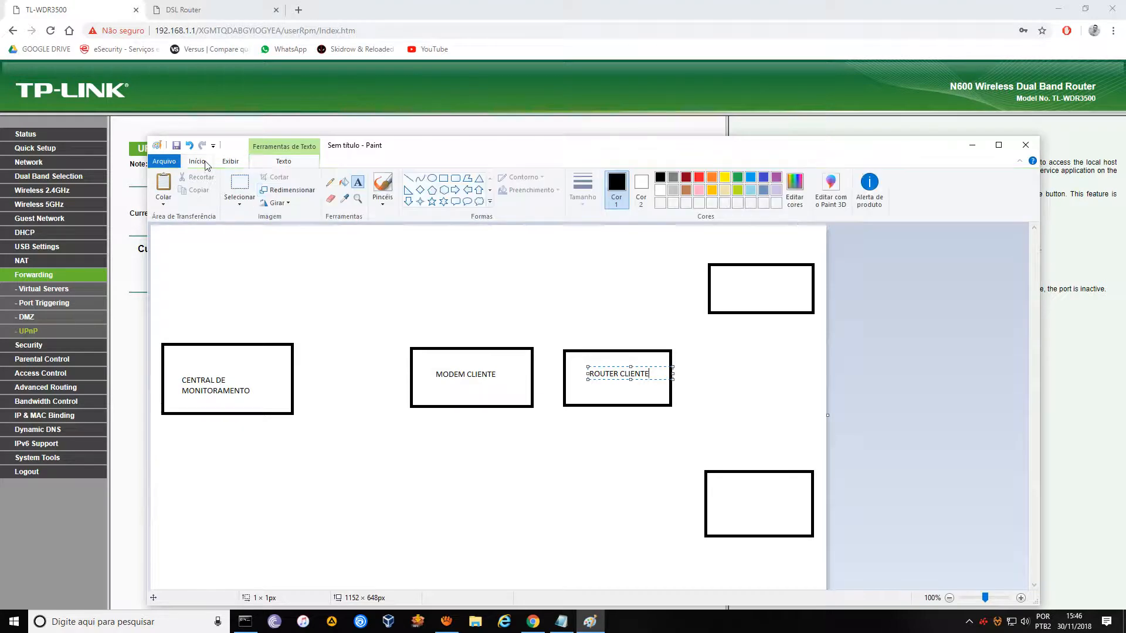
left_click(457, 190)
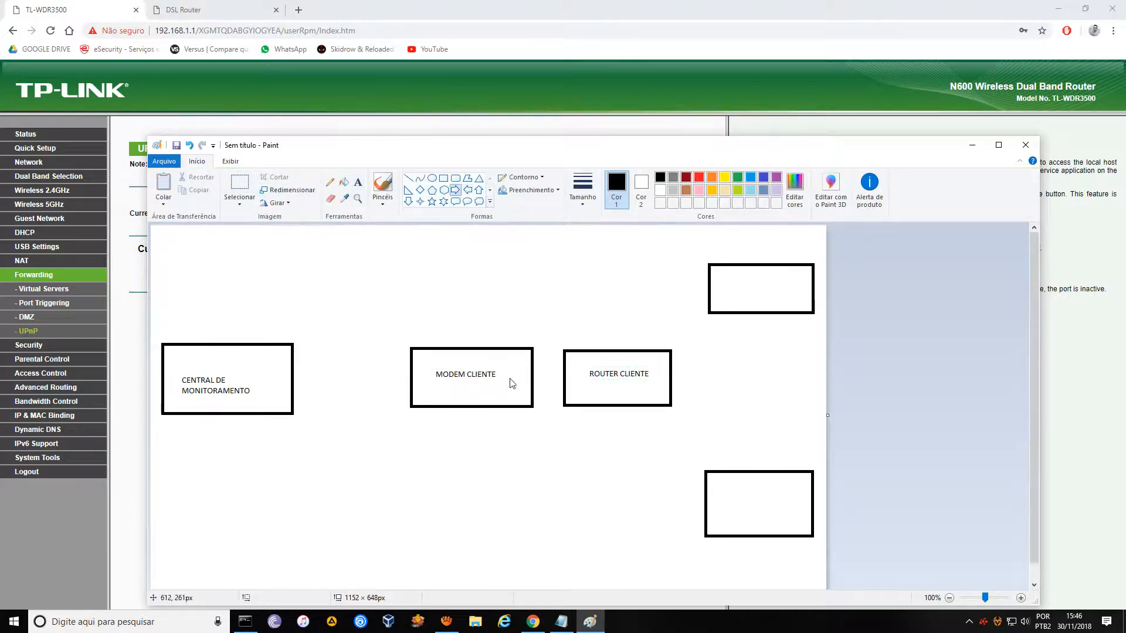
left_click_drag(499, 393, 598, 400)
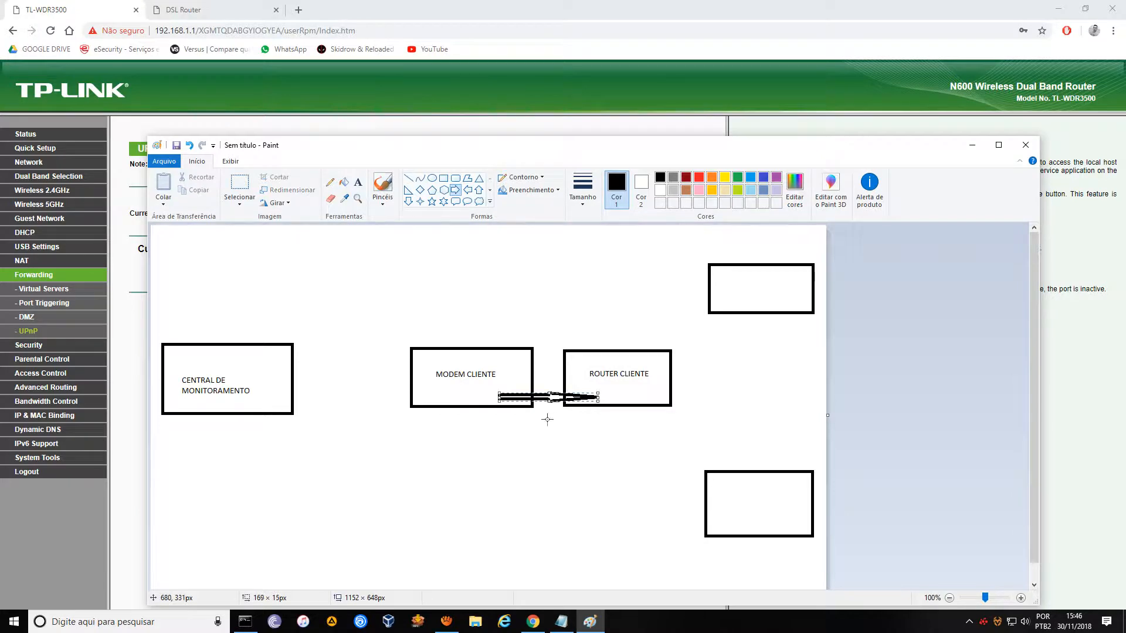
left_click(542, 420)
left_click(534, 425)
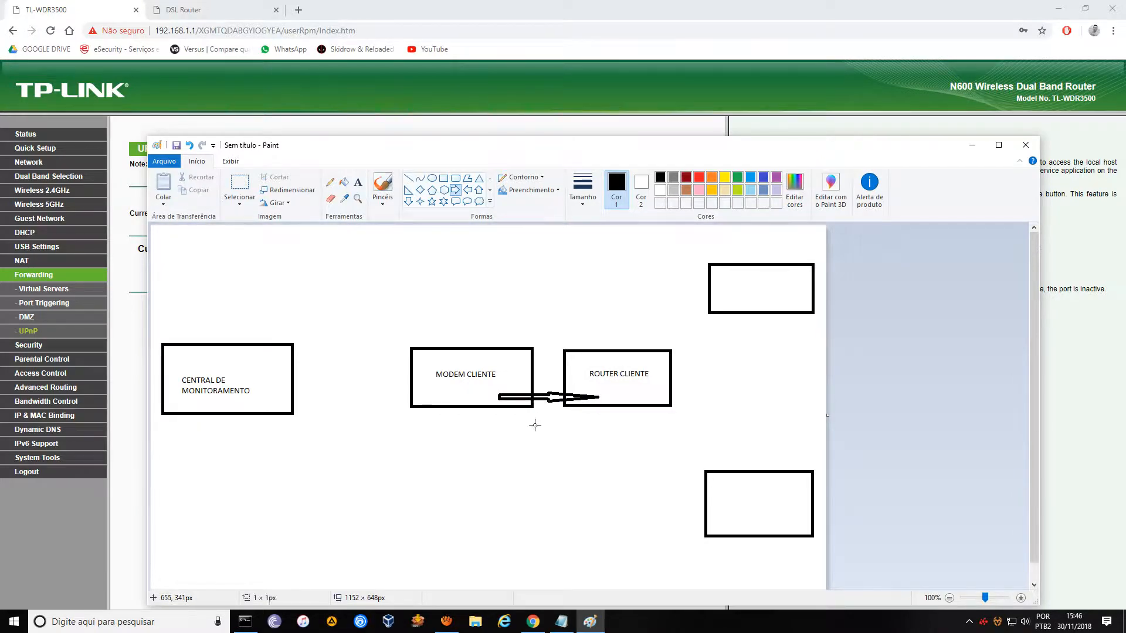
left_click(358, 182)
left_click(527, 417)
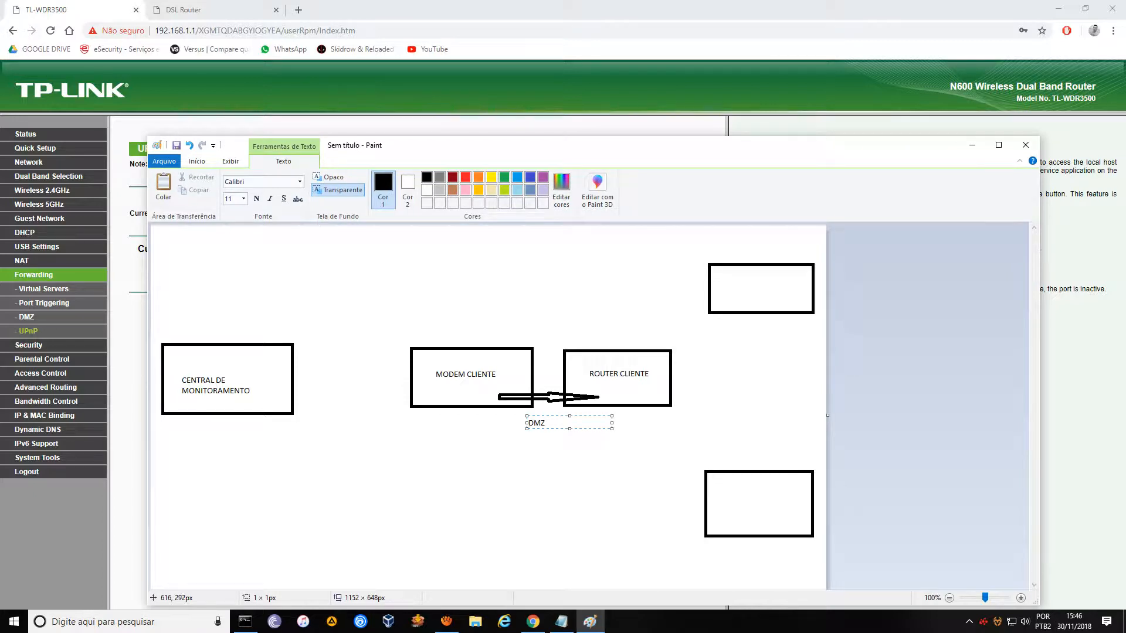
type("DMZ")
left_click(538, 477)
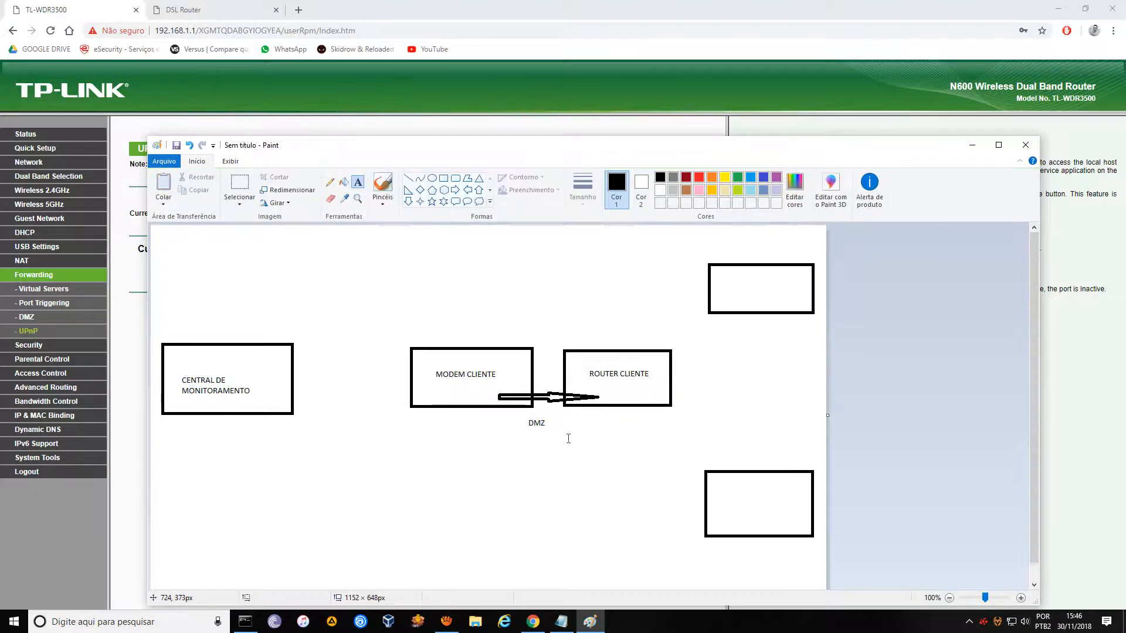
Label the lower-right box CAMERAS and the upper-right box ALARME.
left_click(723, 495)
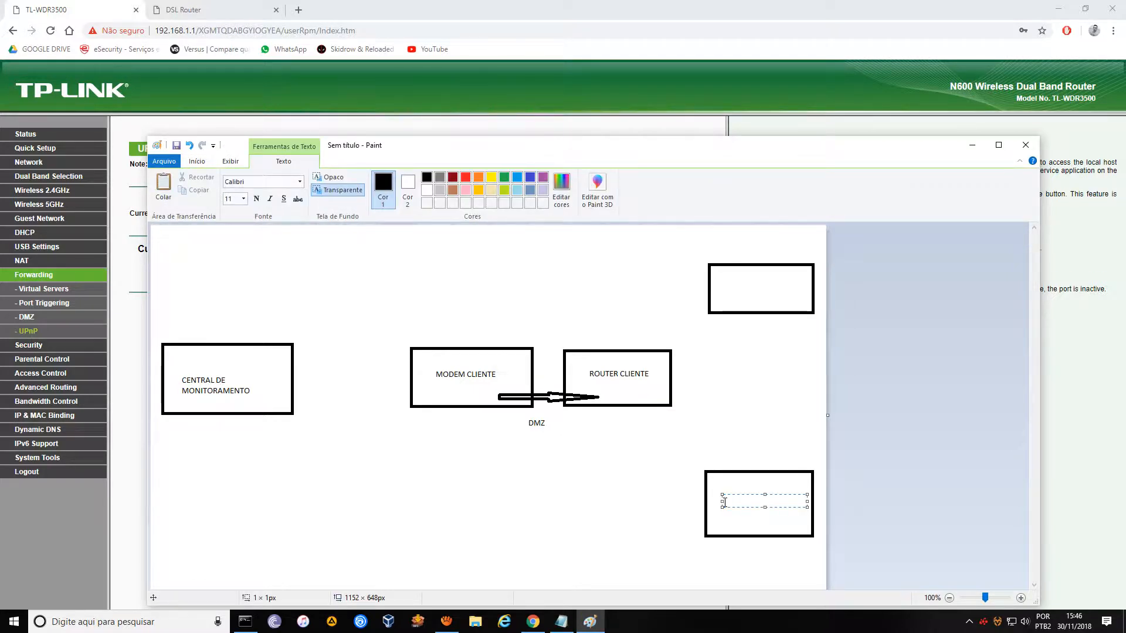
type("CAMERAS")
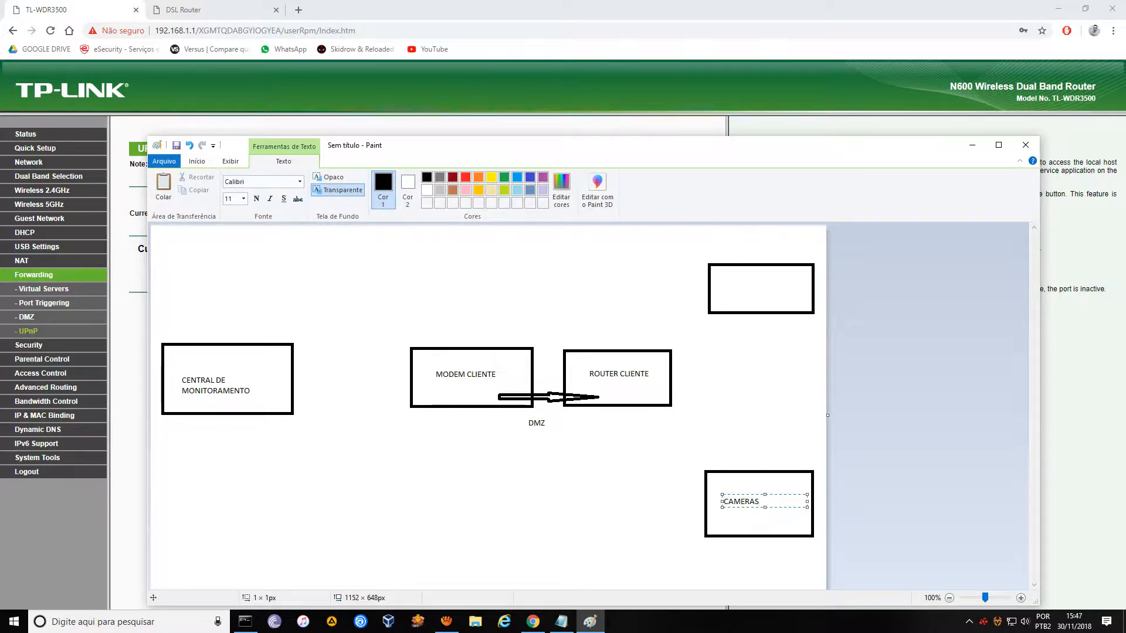
left_click(725, 285)
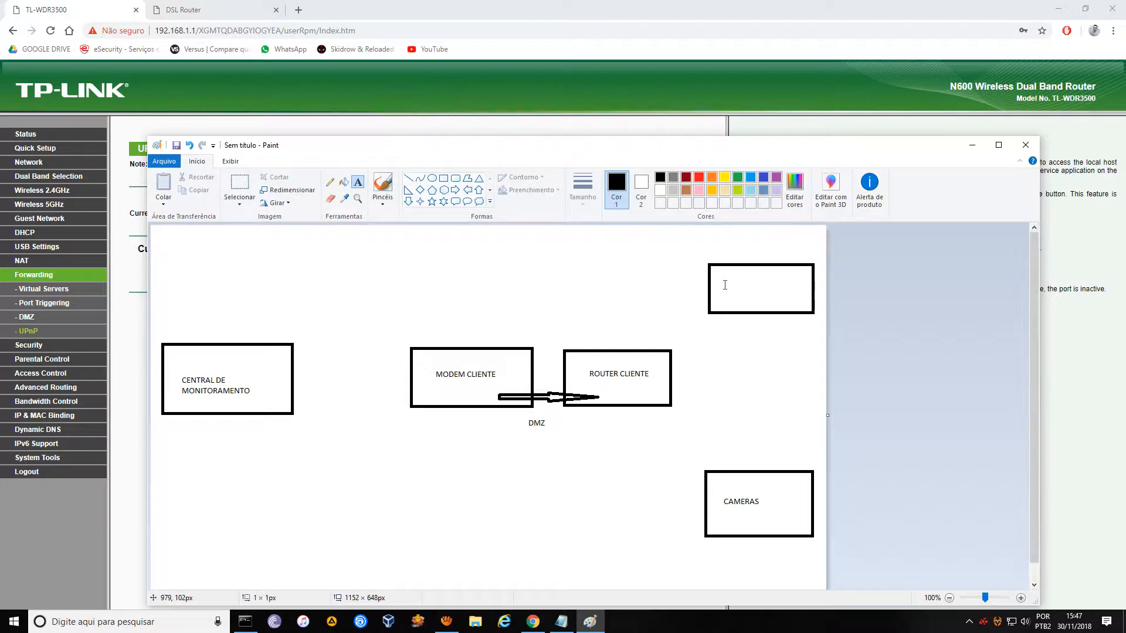
left_click(724, 285)
type("ALARME")
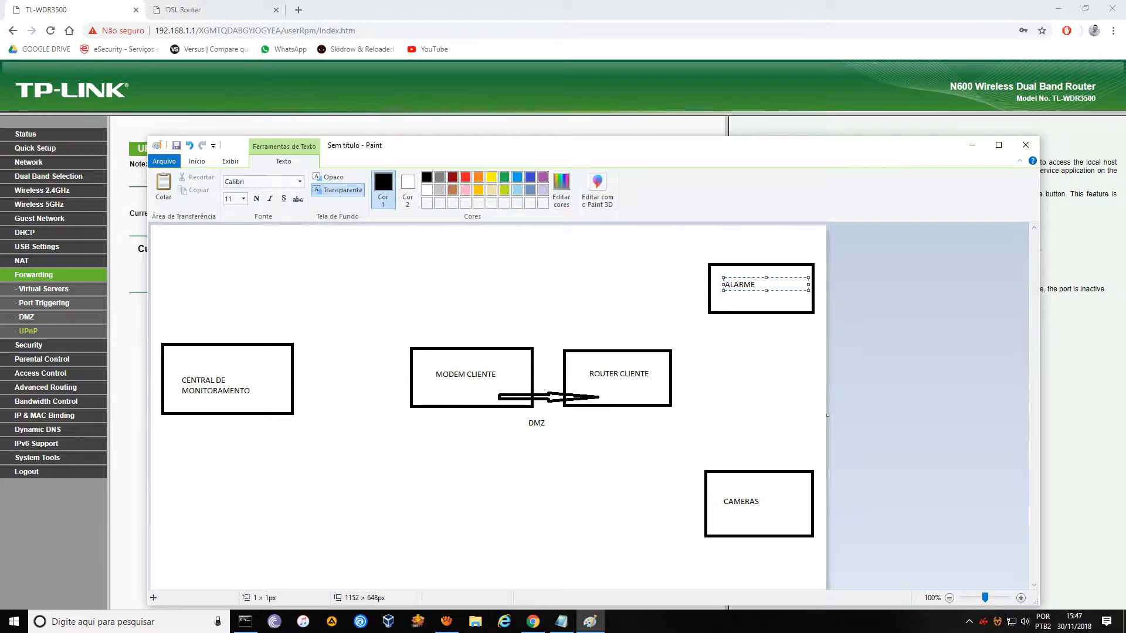
left_click(595, 519)
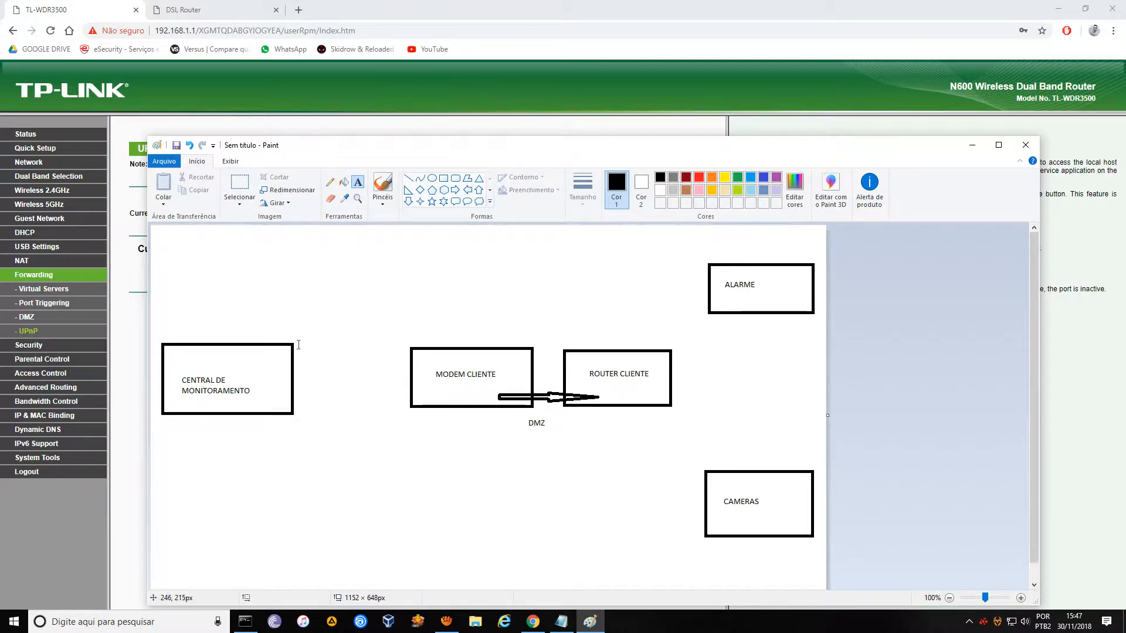
left_click(479, 201)
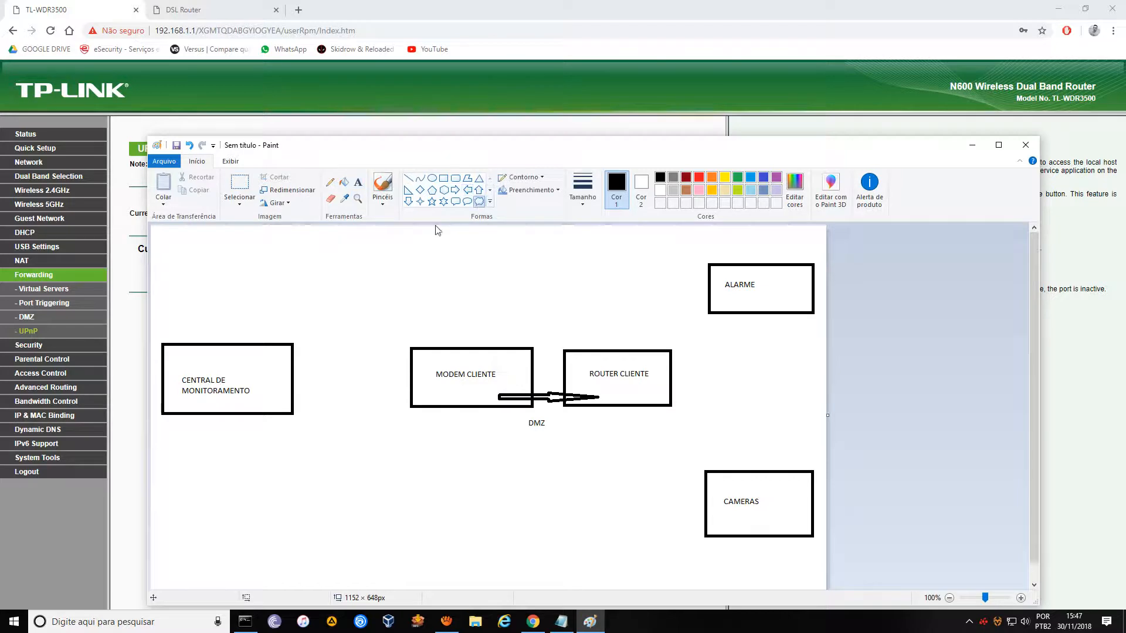
Draw a cloud at the top joined by lines to CENTRAL DE MONITORAMENTO and MODEM CLIENTE.
left_click_drag(313, 237, 428, 261)
left_click(408, 178)
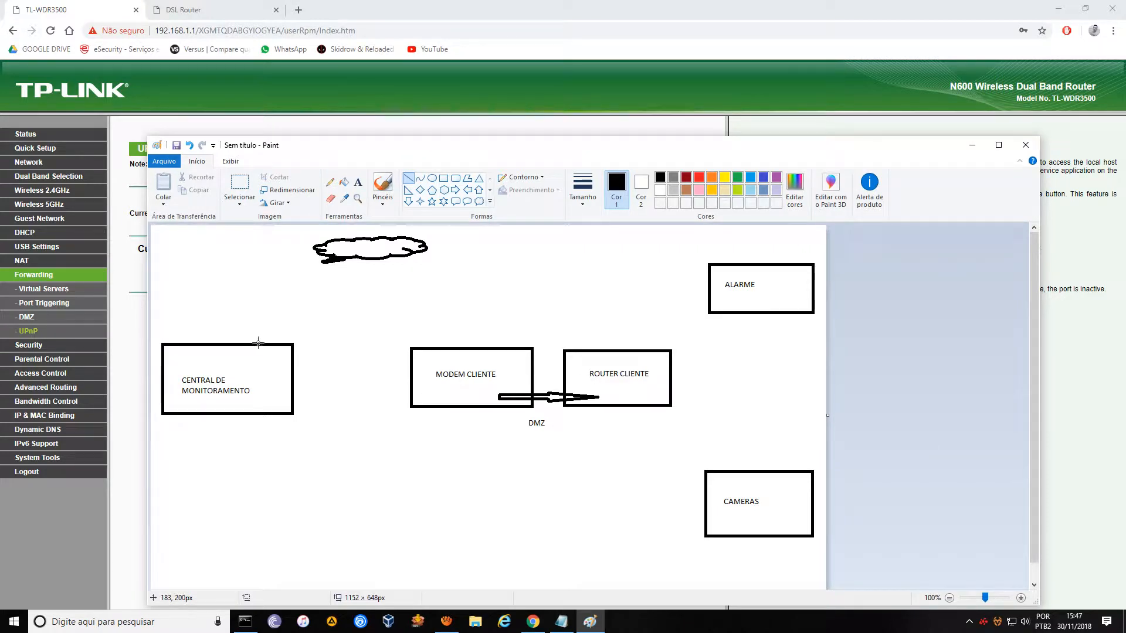
left_click_drag(258, 343, 331, 270)
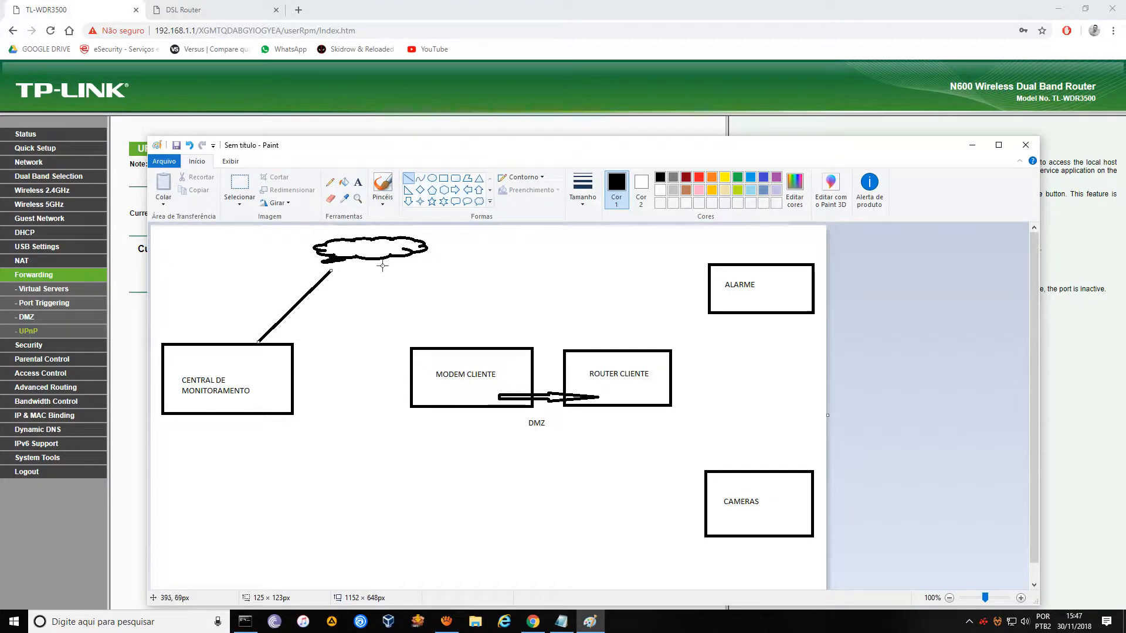
mouse_move(385, 265)
left_mouse_down()
mouse_move(428, 339)
mouse_move(414, 333)
mouse_move(431, 340)
left_mouse_up()
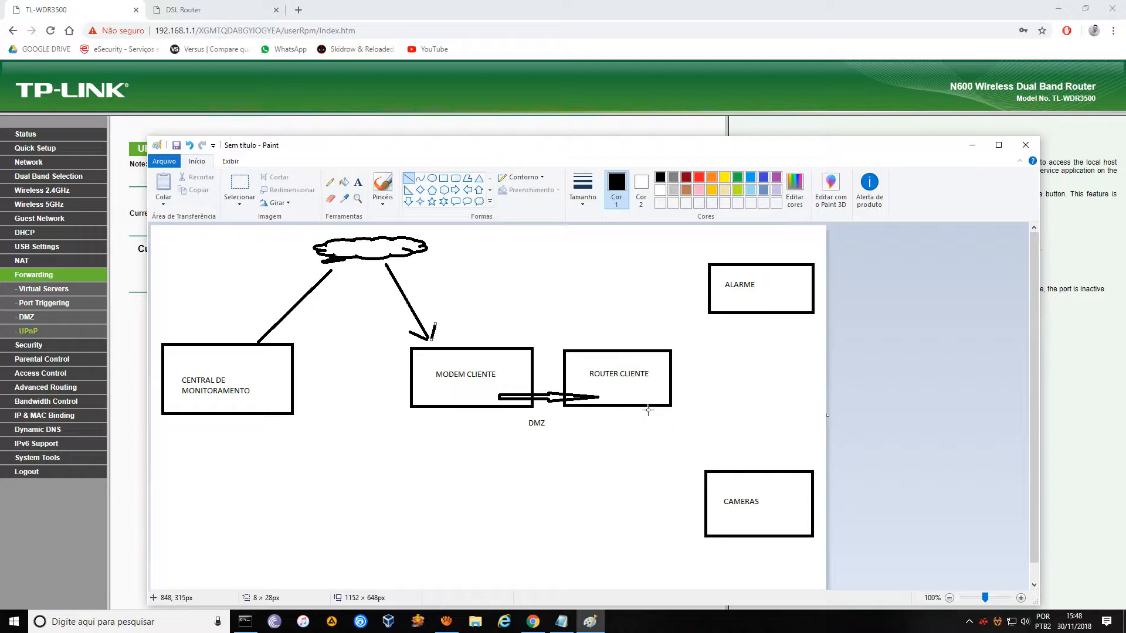
Undo the stray line toward CAMERAS and draw an arrow from ROUTER CLIENTE to ALARME.
left_click_drag(648, 409, 694, 459)
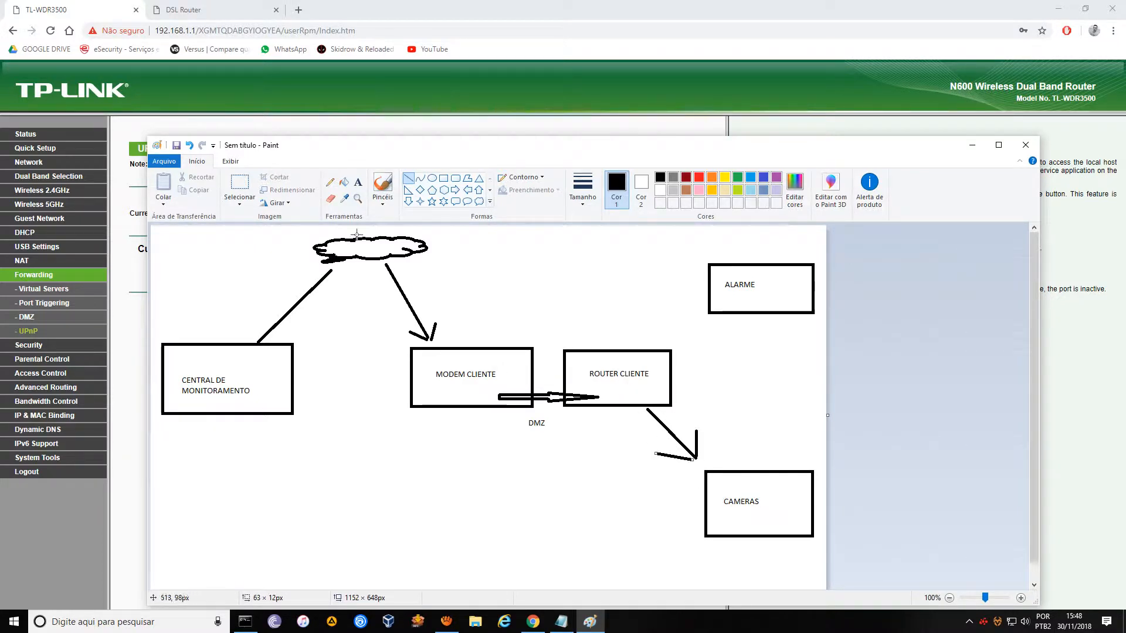
left_click(188, 145)
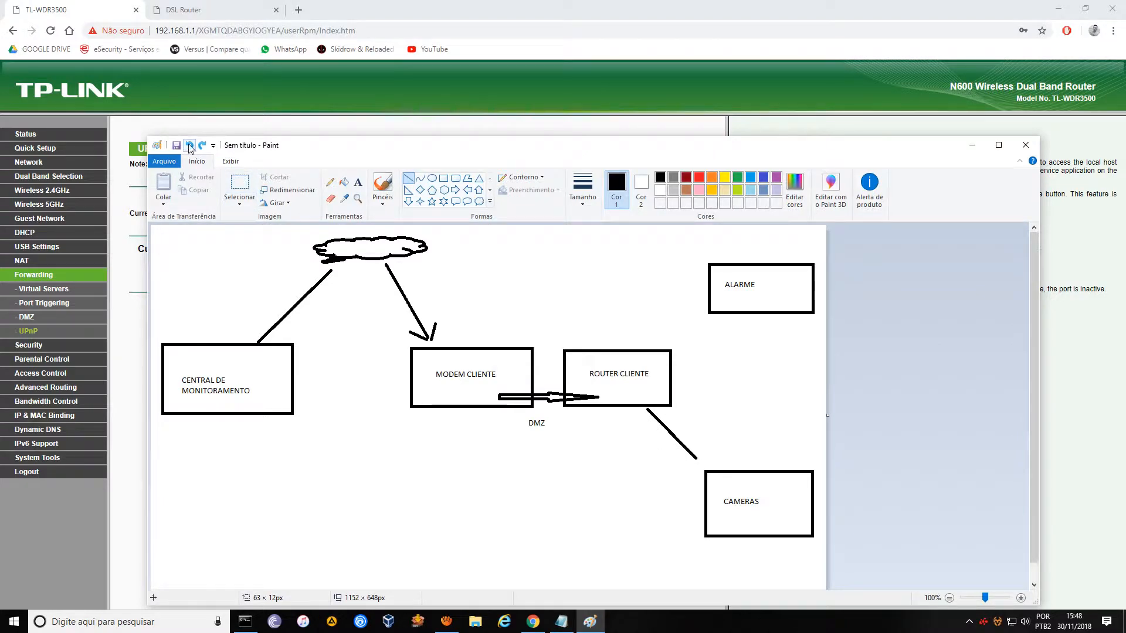
left_click(189, 145)
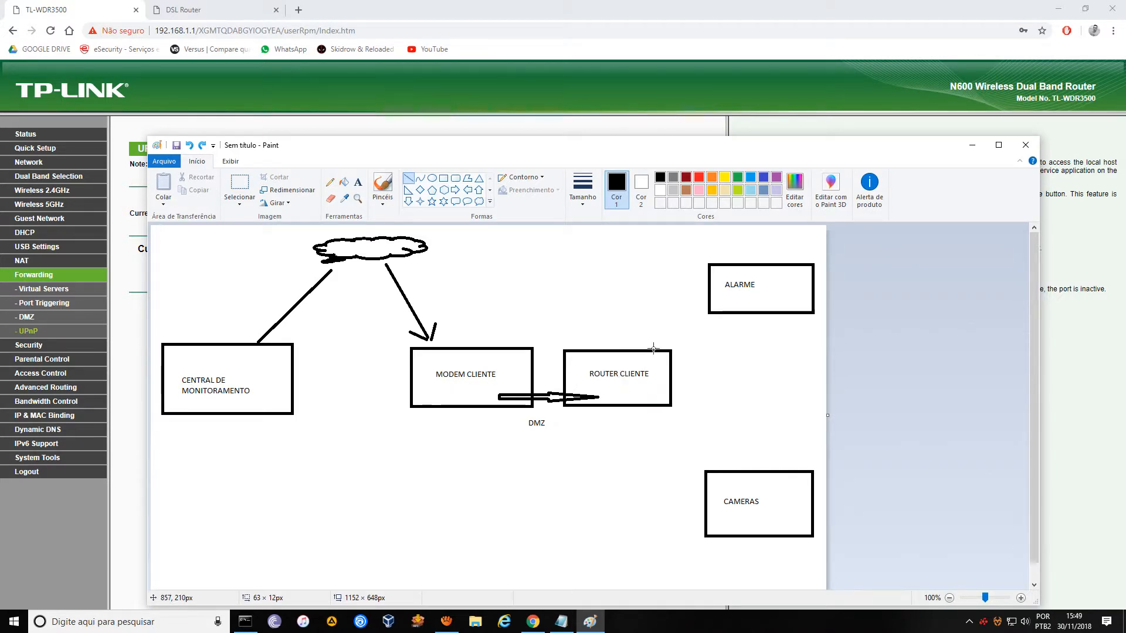
mouse_move(652, 349)
left_mouse_down()
mouse_move(685, 330)
mouse_move(690, 312)
mouse_move(699, 319)
left_mouse_up()
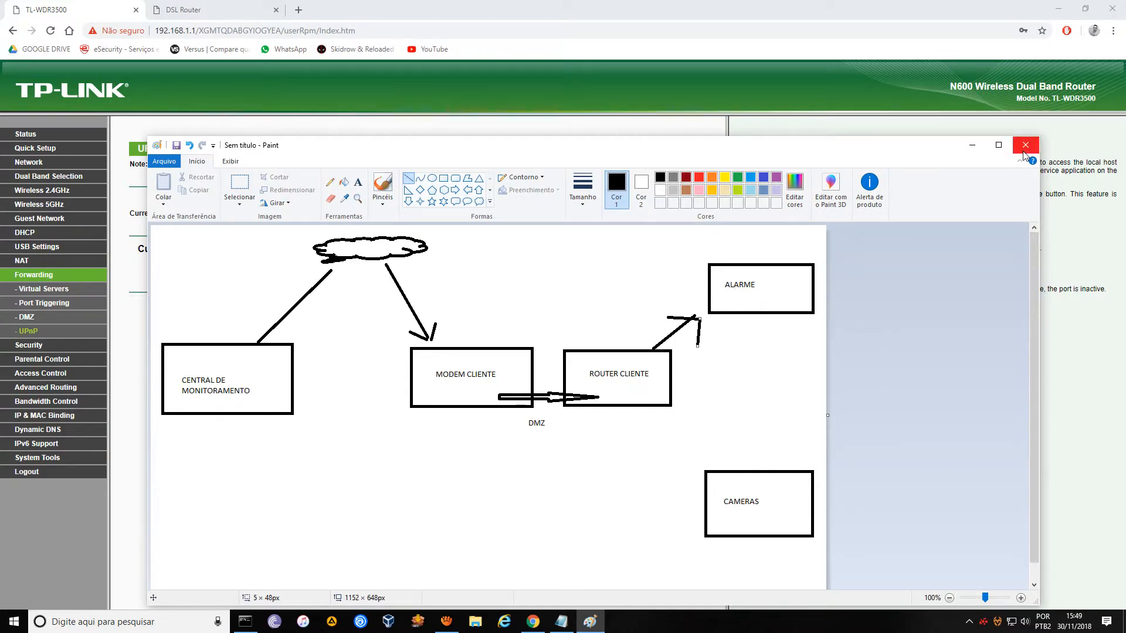
Save the diagram to the desktop as PNG 'FLUXO NAT MODEM MAIS ROUTER', then close Paint.
left_click(176, 147)
left_click(536, 337)
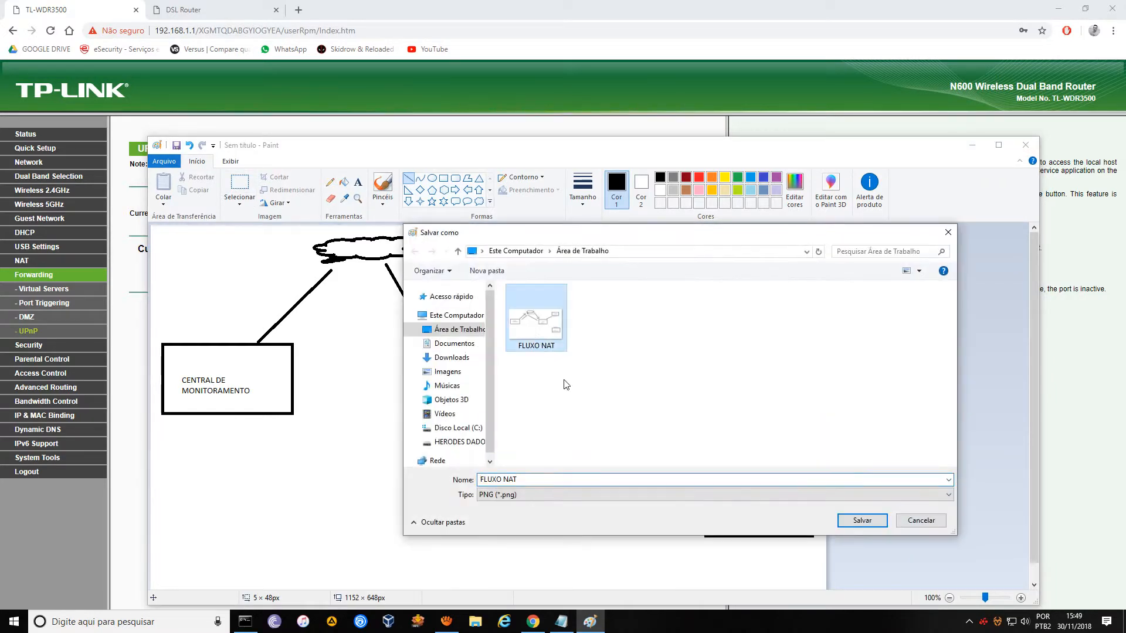
left_click(548, 481)
key("Right")
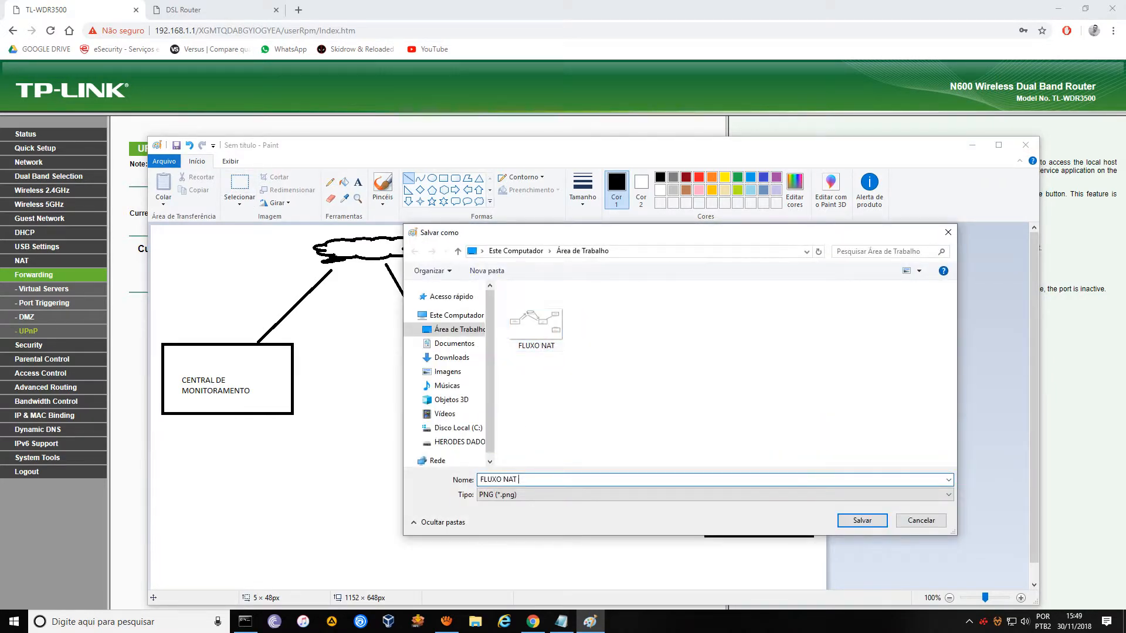
type("MO")
type("MAIS ROUTER")
left_click(862, 521)
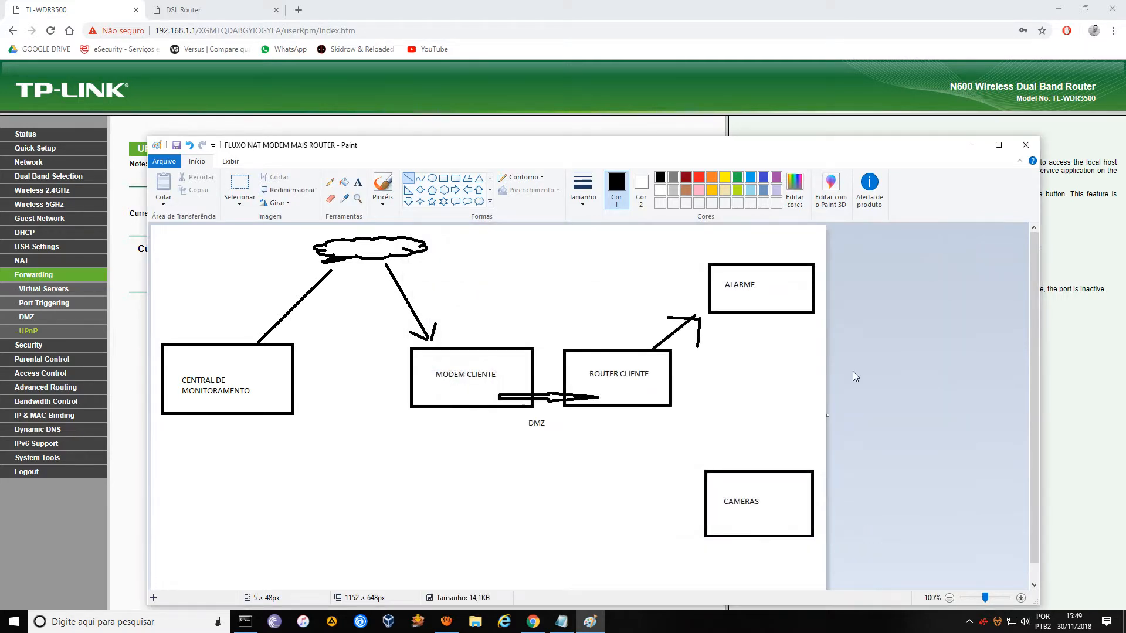
left_click(1025, 144)
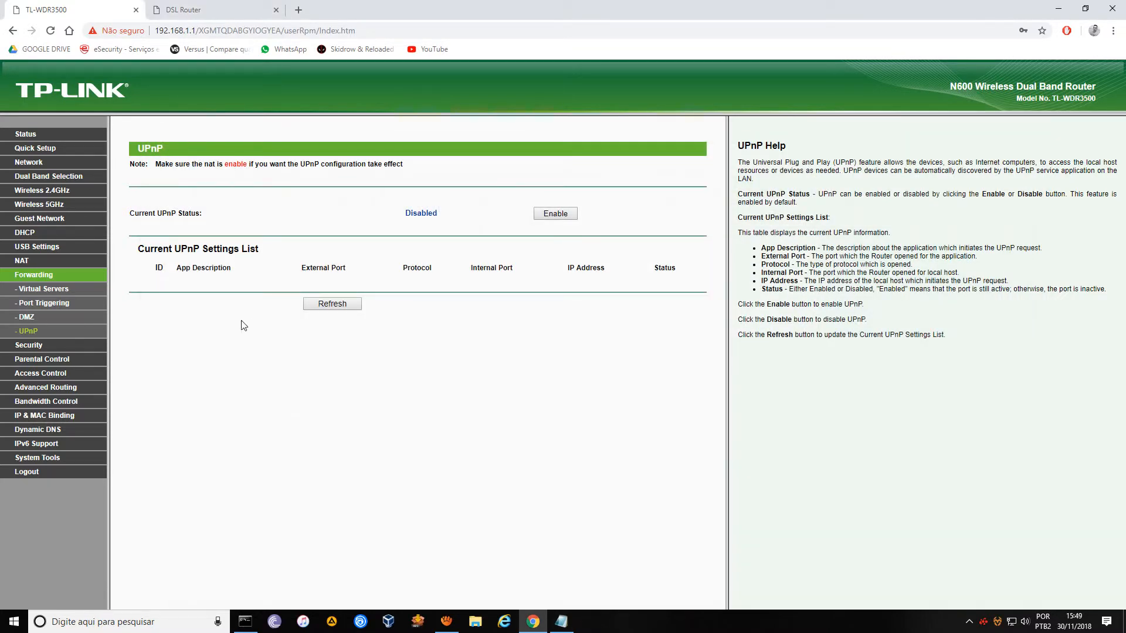
Open the TP-Link's Network > LAN page and select its LAN IP 192.168.1.1.
left_click(28, 162)
left_click(27, 190)
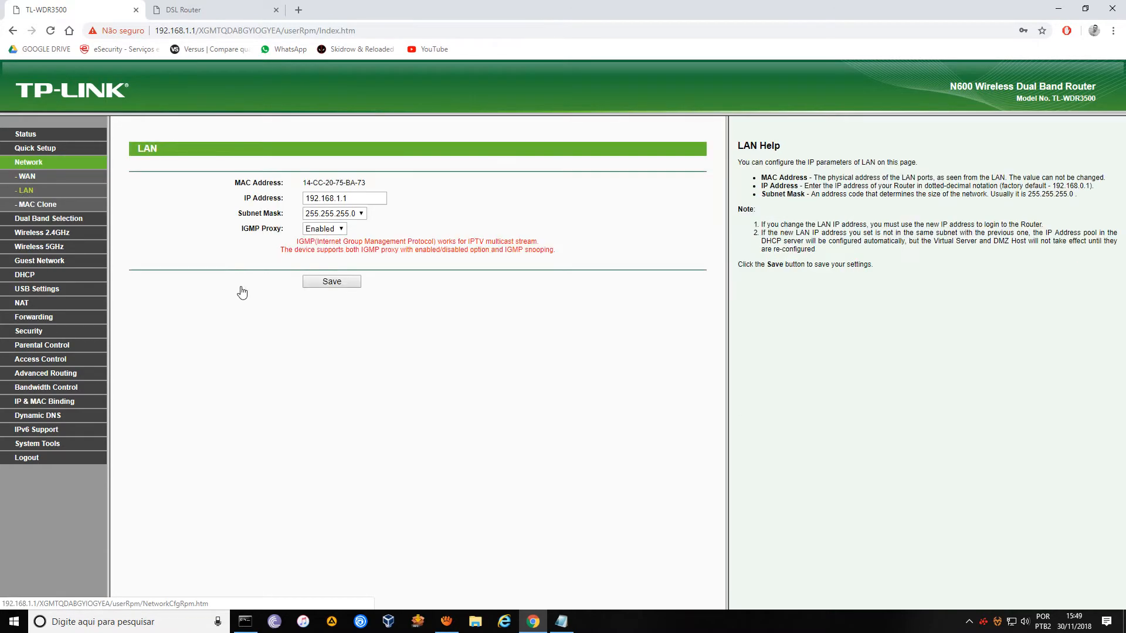
left_click(347, 199)
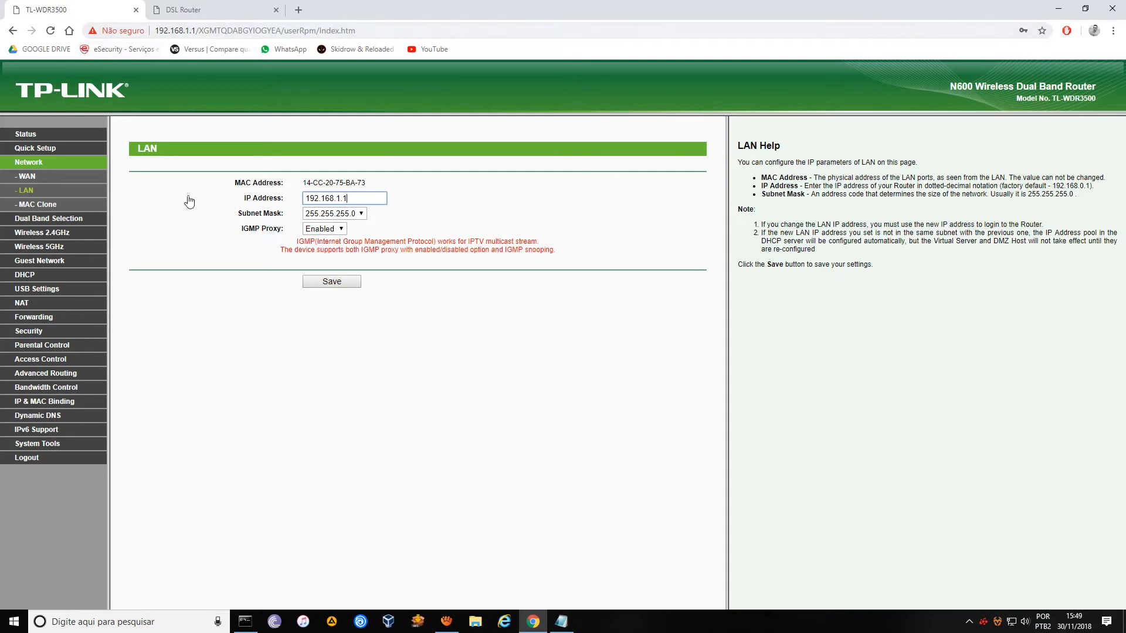
left_click_drag(347, 198, 304, 198)
Compare it with the modem's LAN setup IP 192.168.0.1, ending on the TP-Link LAN page.
left_click(193, 11)
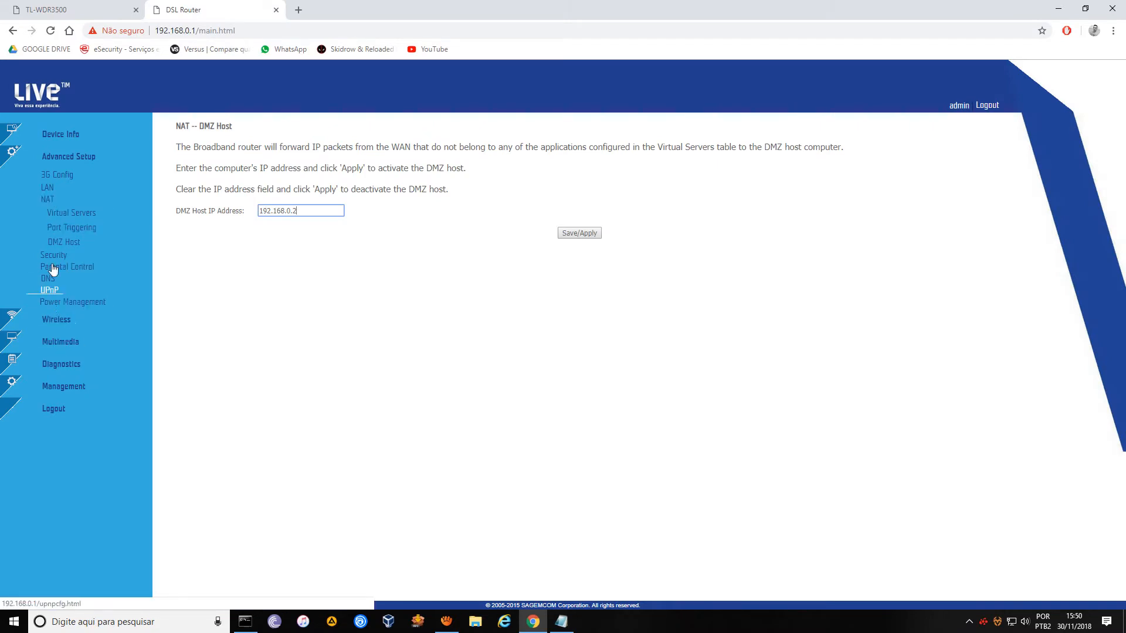
left_click(48, 187)
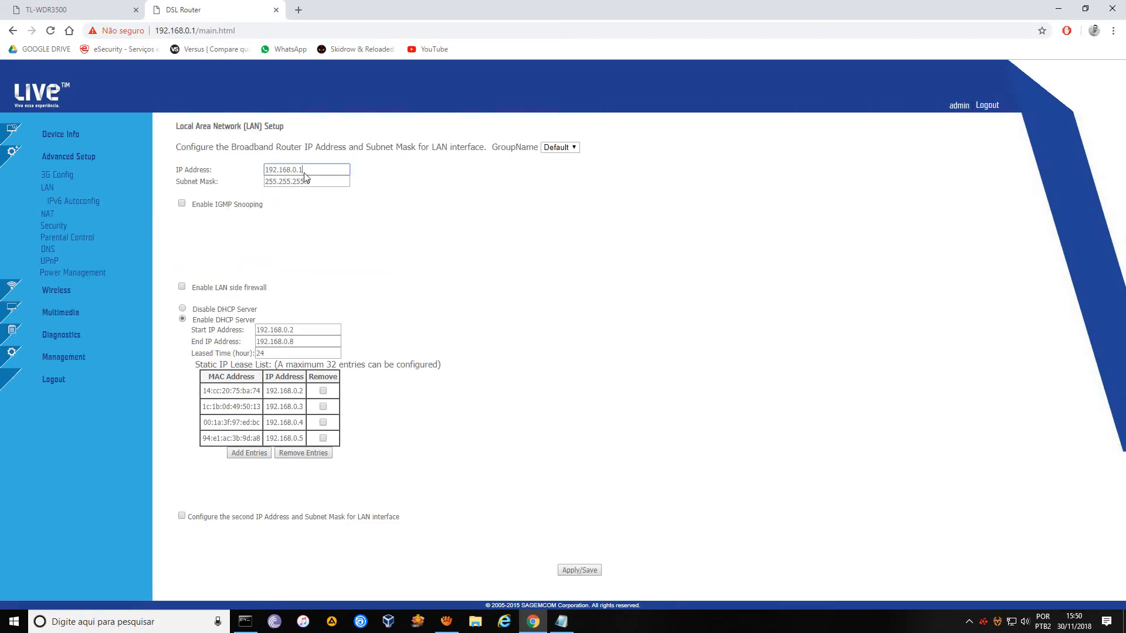
left_click_drag(346, 170, 267, 170)
left_click_drag(176, 170, 212, 170)
left_click(83, 11)
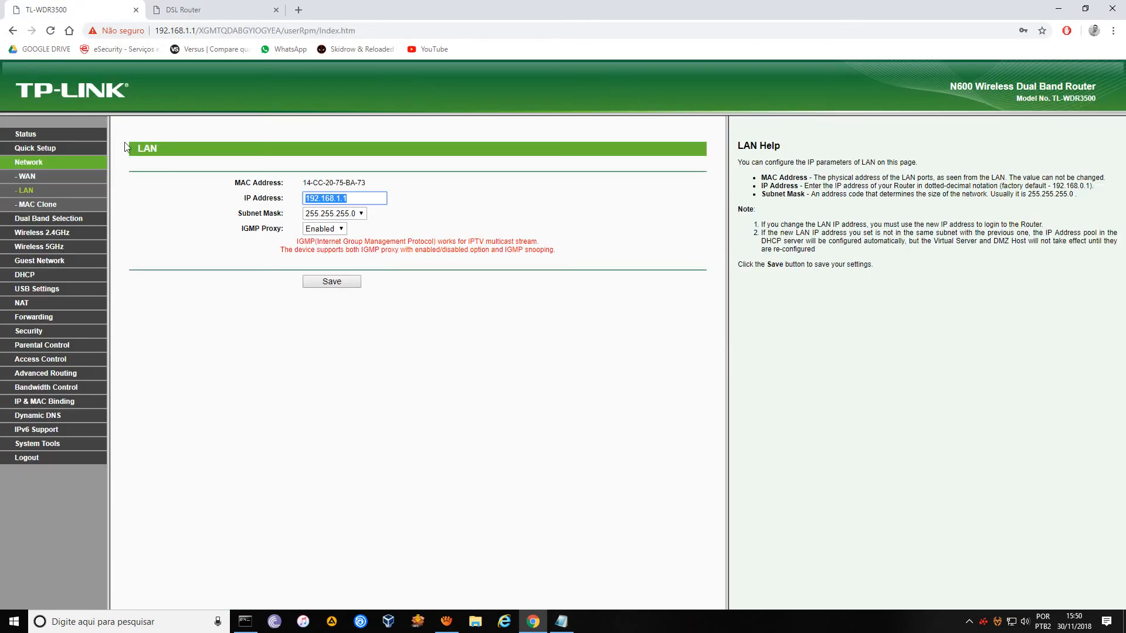
left_click(26, 191)
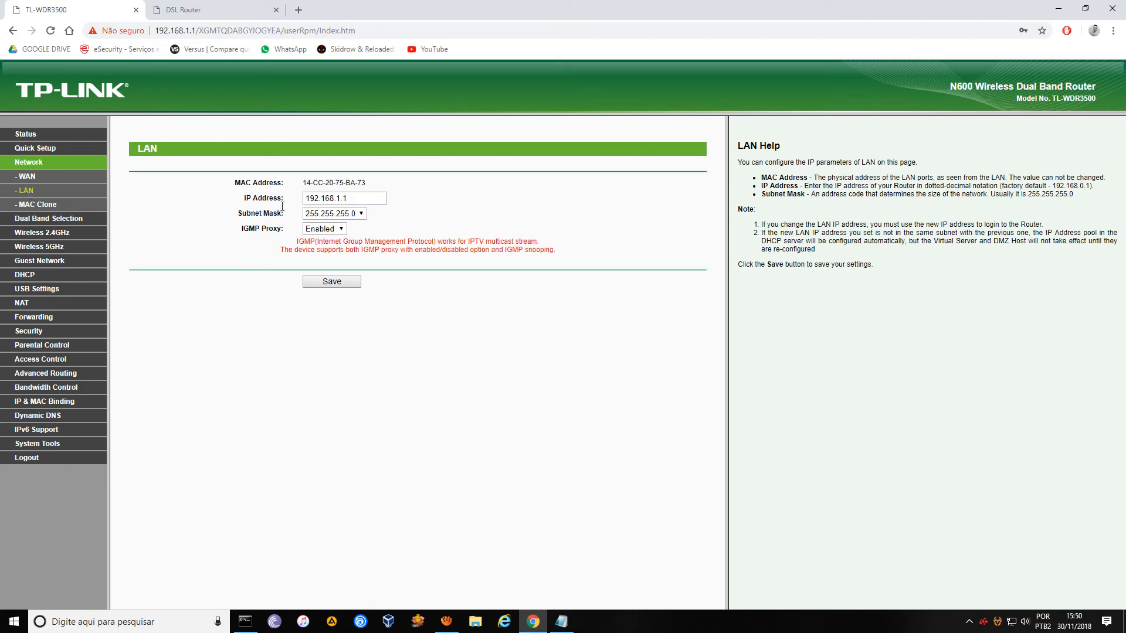
left_click_drag(364, 199, 287, 200)
left_click(212, 17)
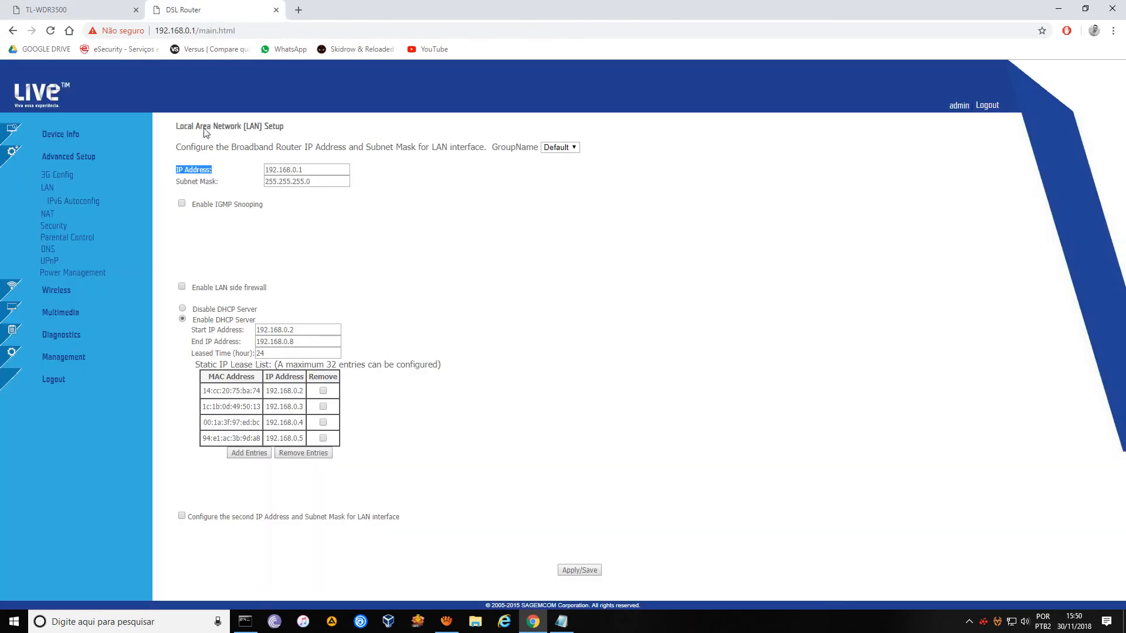
left_click(106, 18)
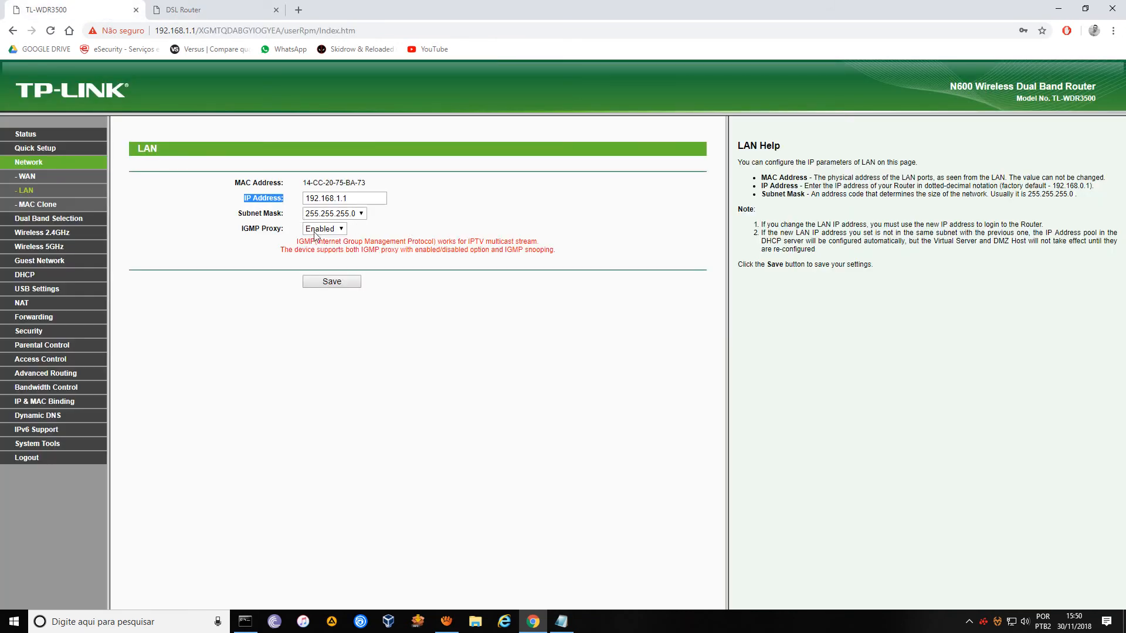